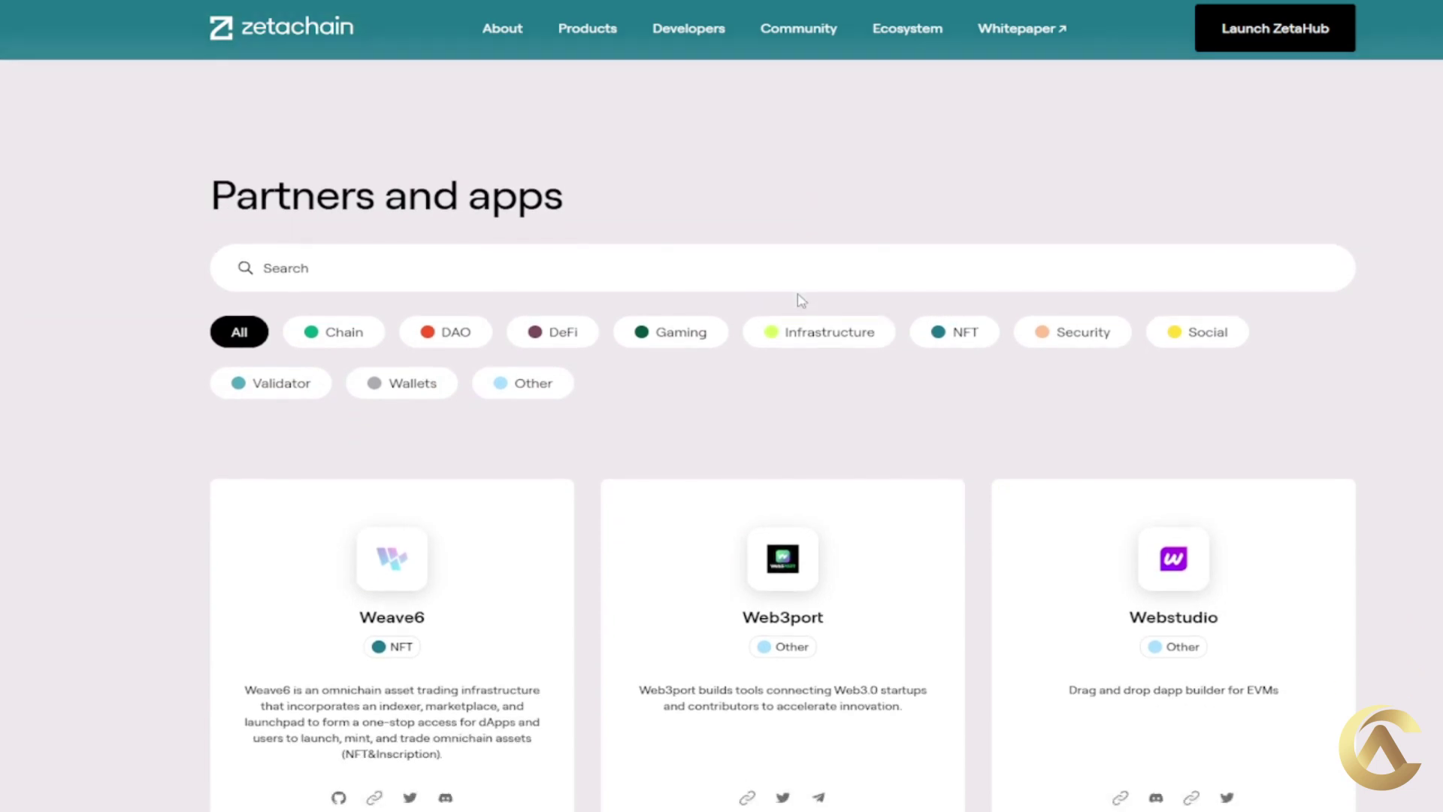
Browse the Partners and apps directory, including its last page 20, and return to page 1.
scroll(594, 323, "down", 4)
scroll(609, 345, "down", 12)
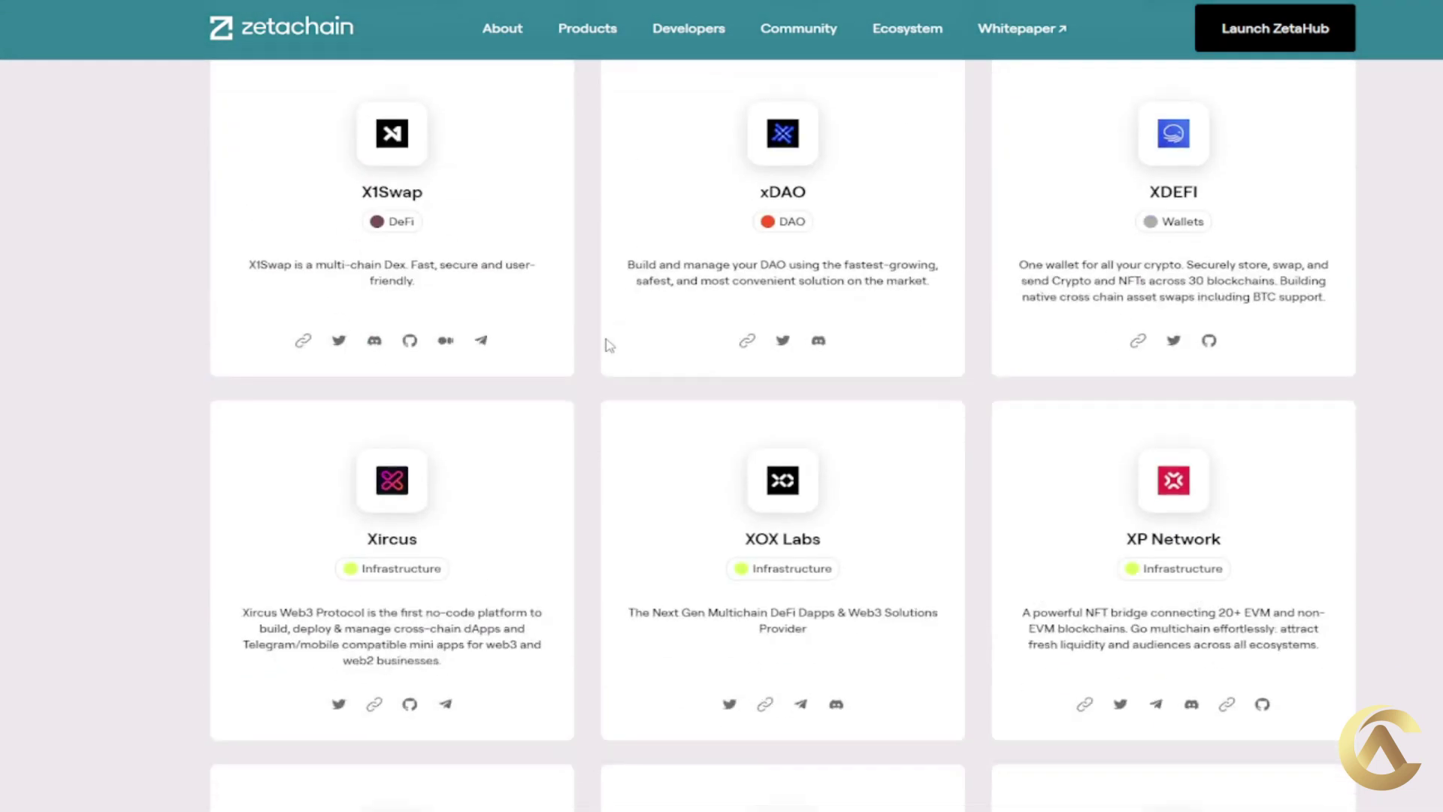
scroll(608, 346, "up", 10)
scroll(609, 345, "up", 10)
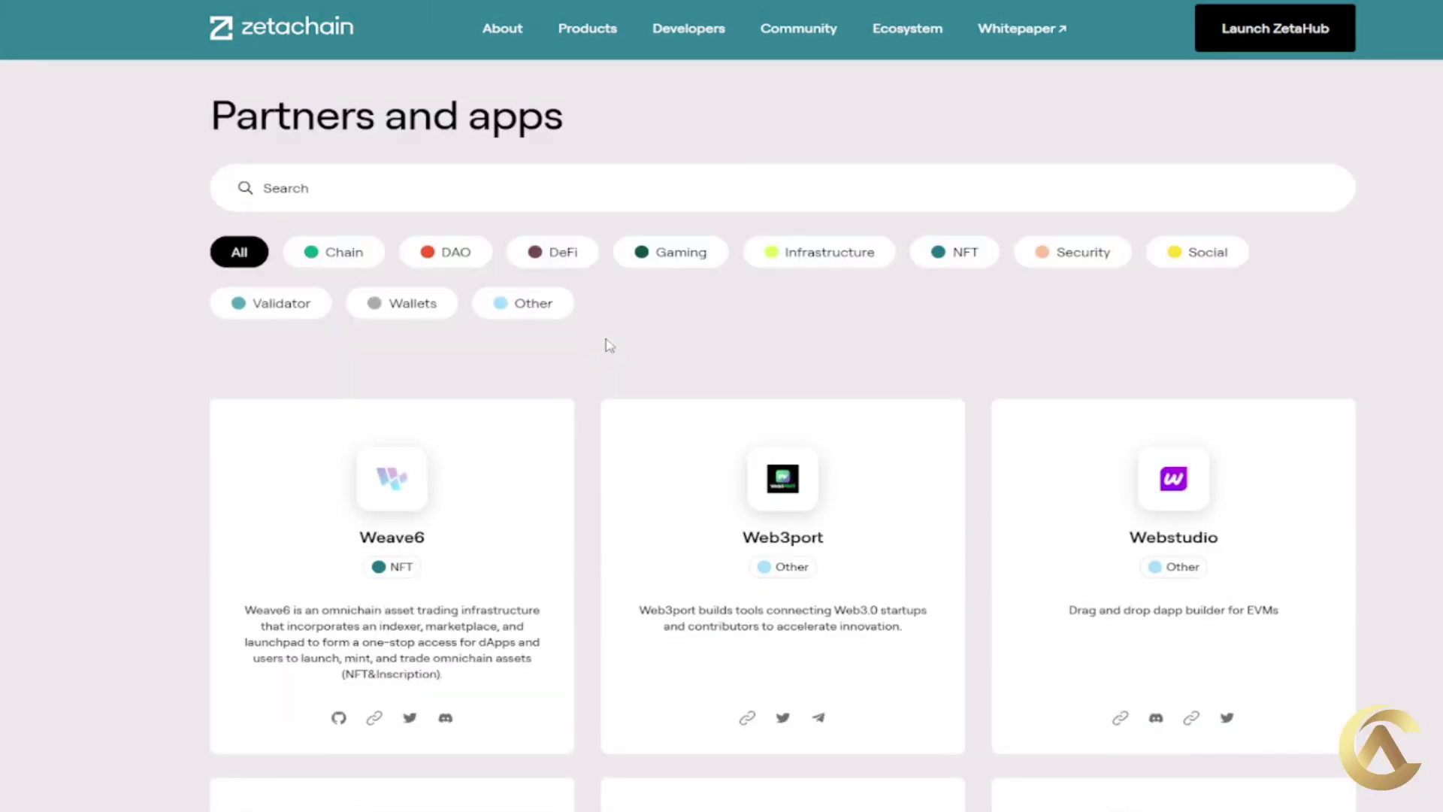
scroll(609, 345, "down", 5)
scroll(608, 345, "down", 15)
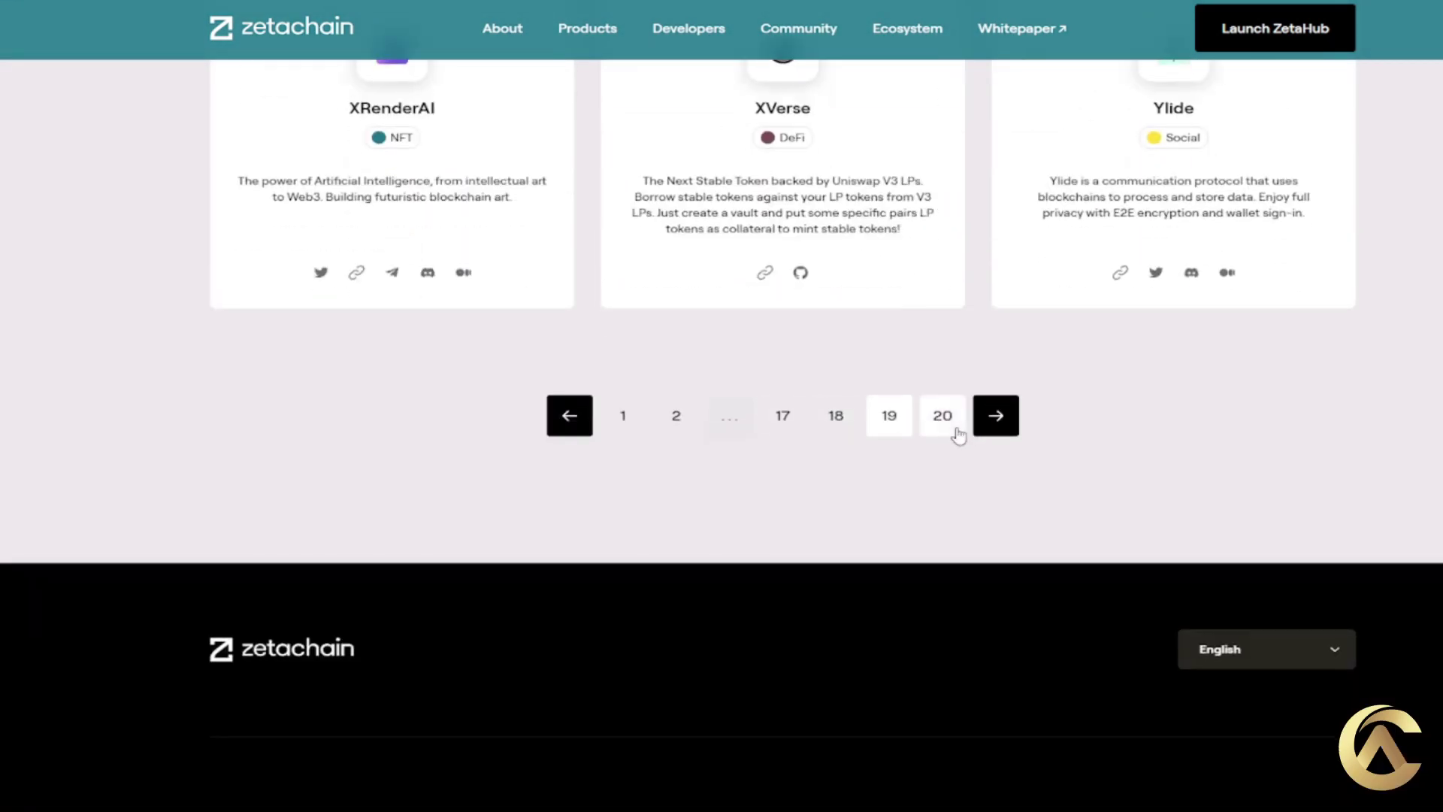
left_click(959, 435)
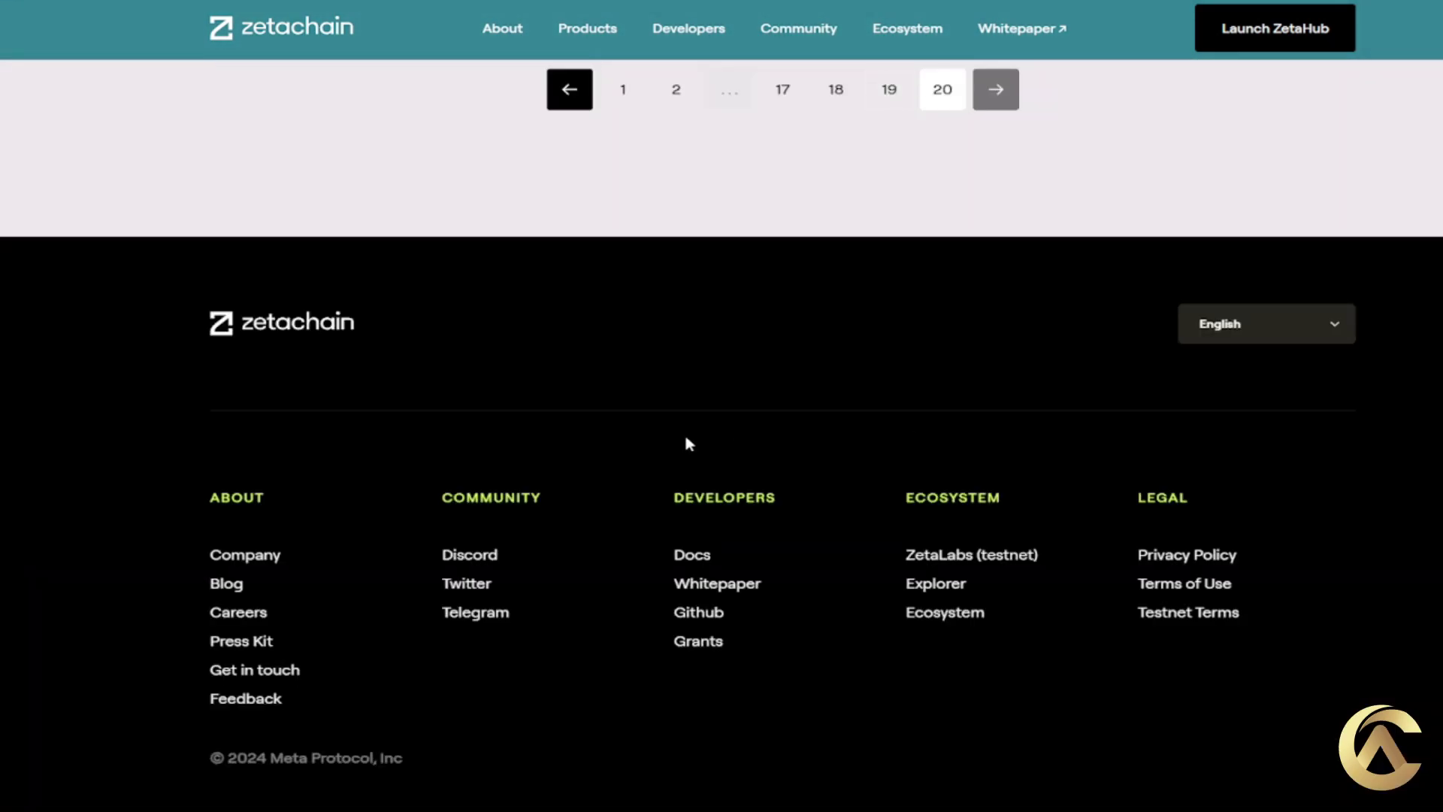
left_click(623, 91)
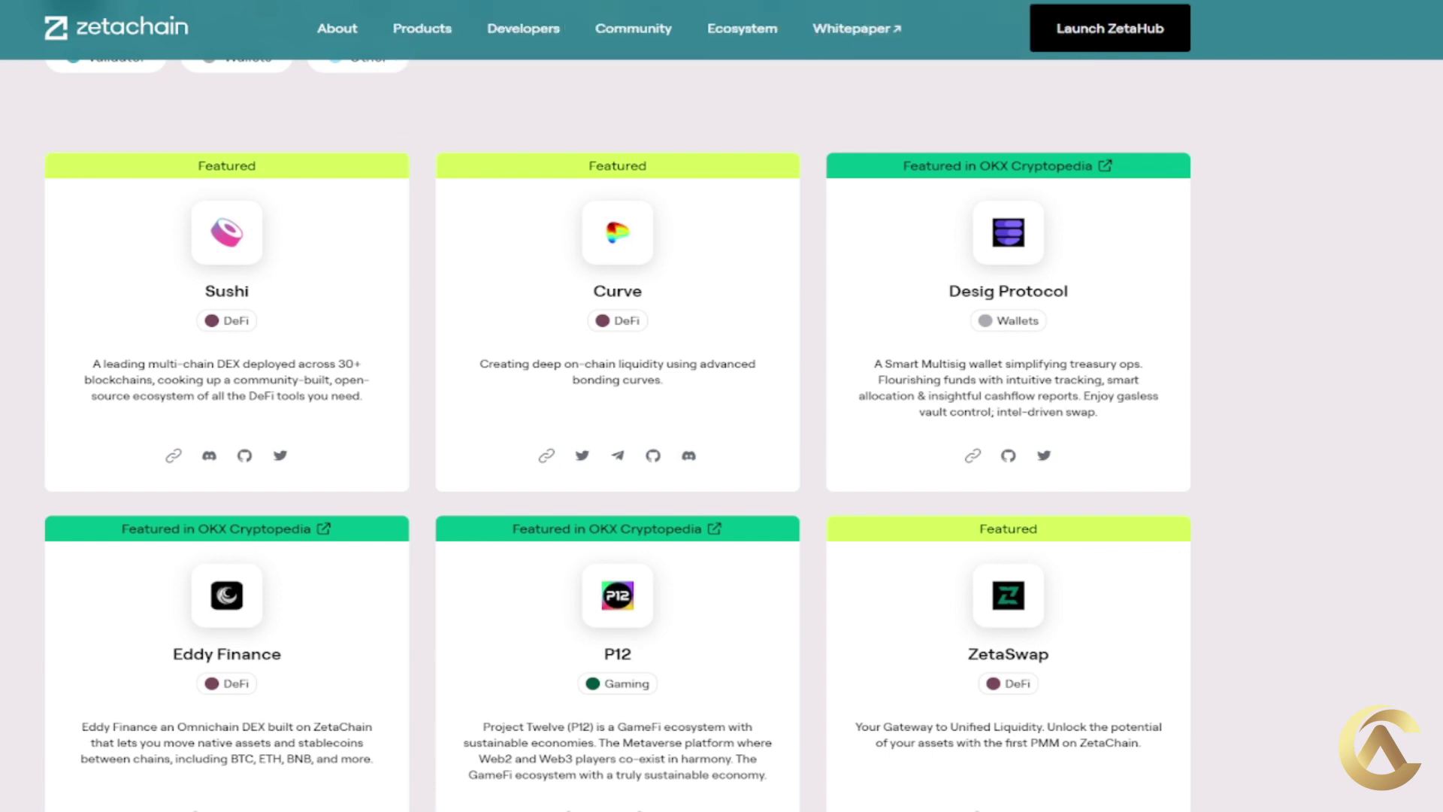
Start a gas top-up in the Rabby wallet and choose ZetaChain as the top-up chain by searching for "zeta".
left_click(1158, 248)
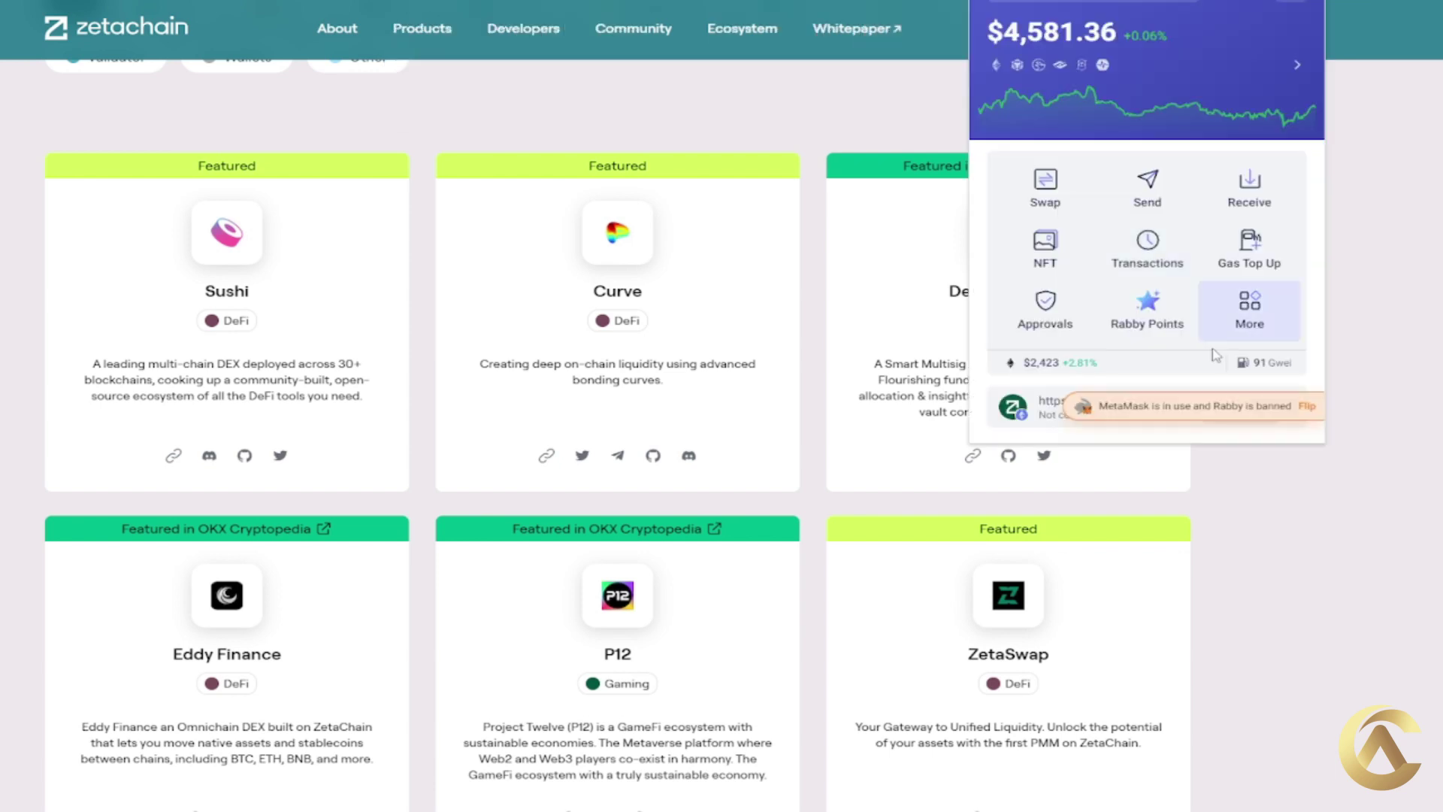
left_click(1251, 247)
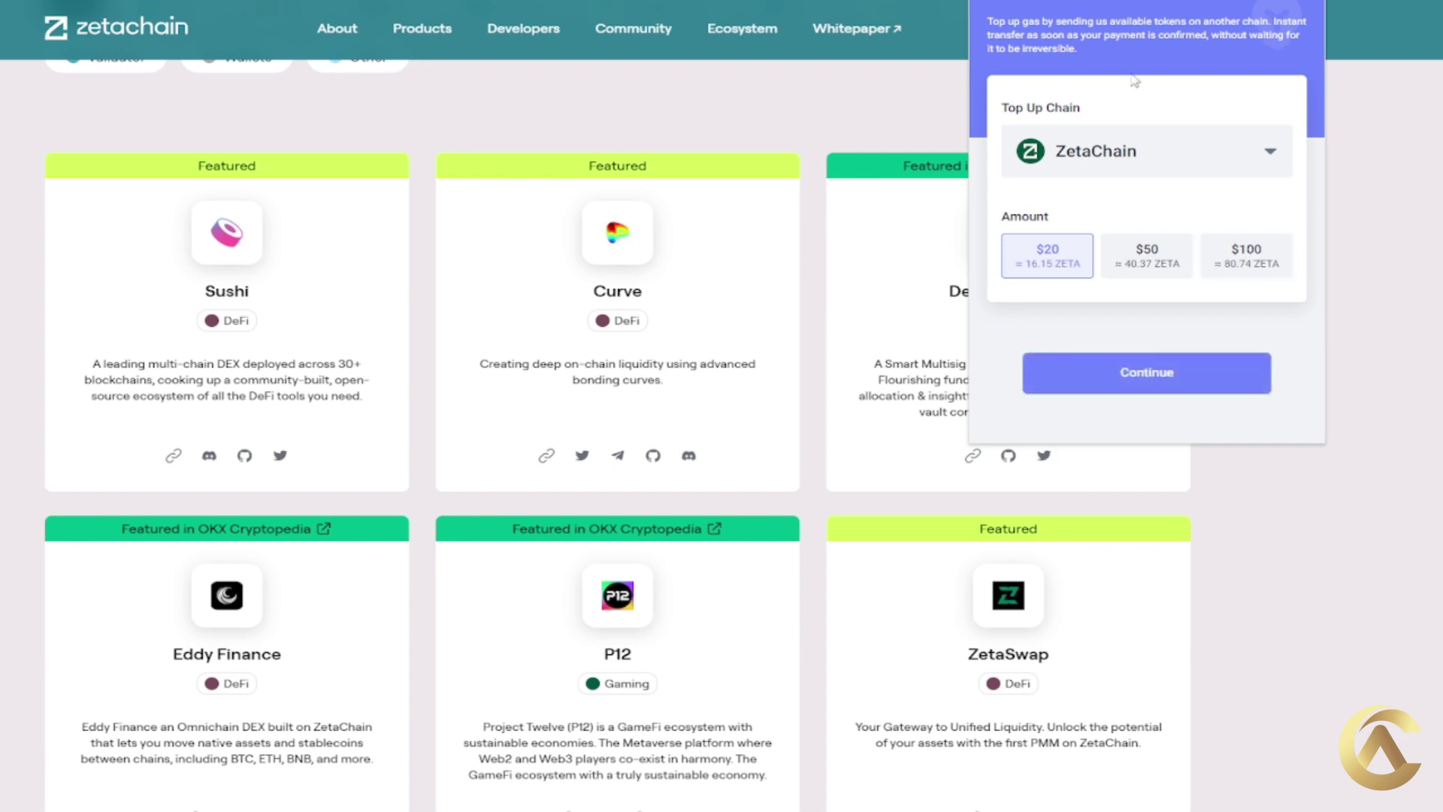
left_click(1067, 170)
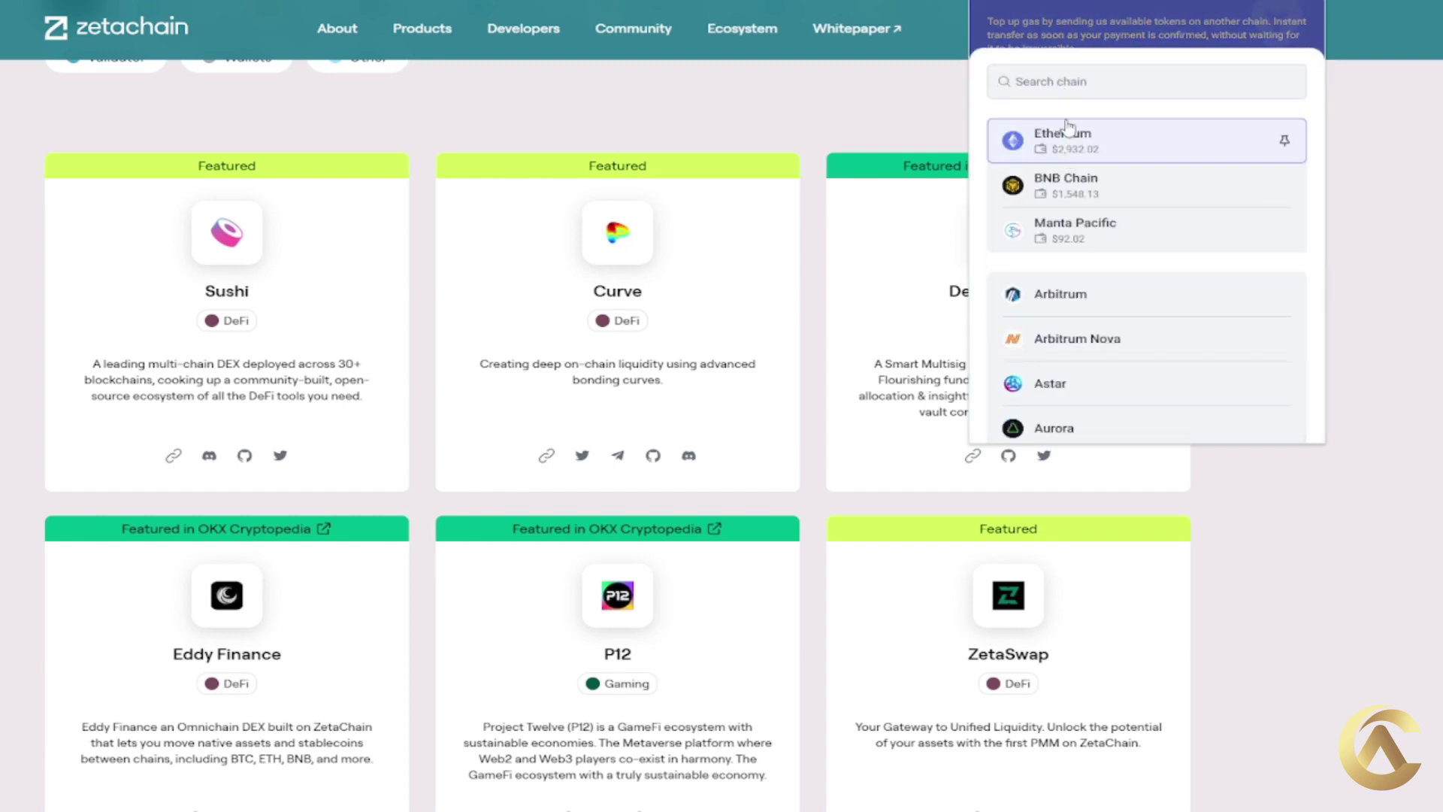
left_click(1045, 140)
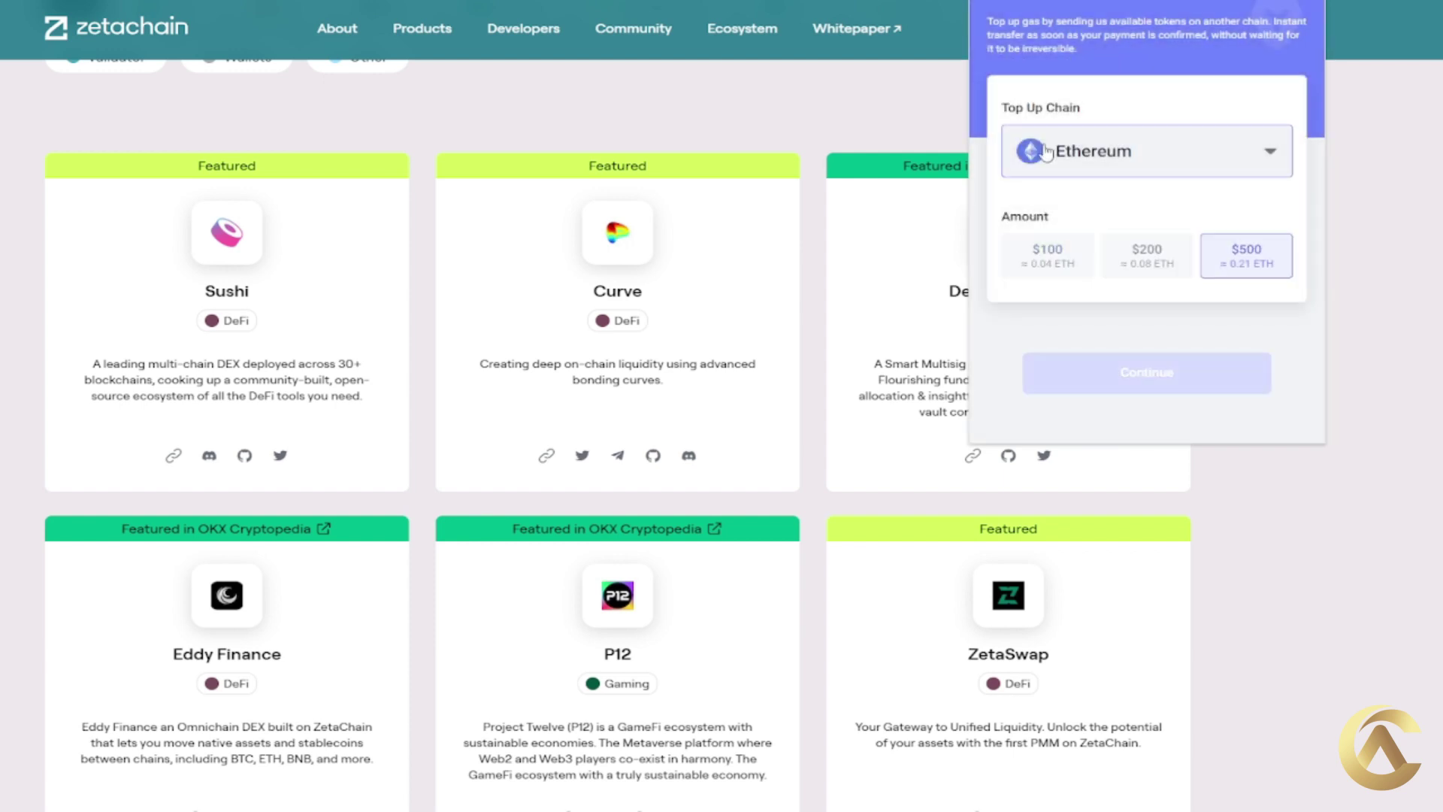
left_click(1108, 166)
left_click(1087, 83)
type("zeta")
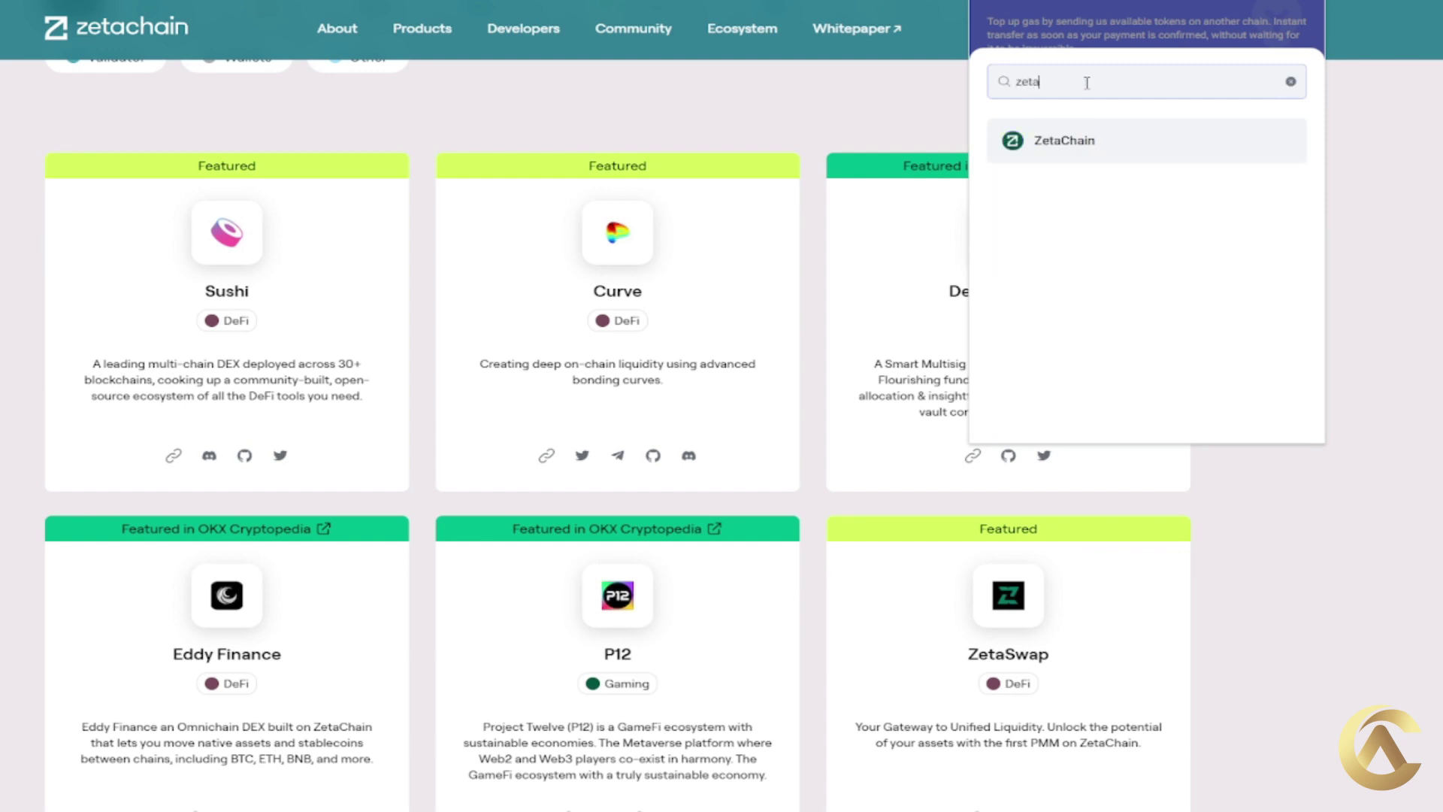
left_click(1082, 141)
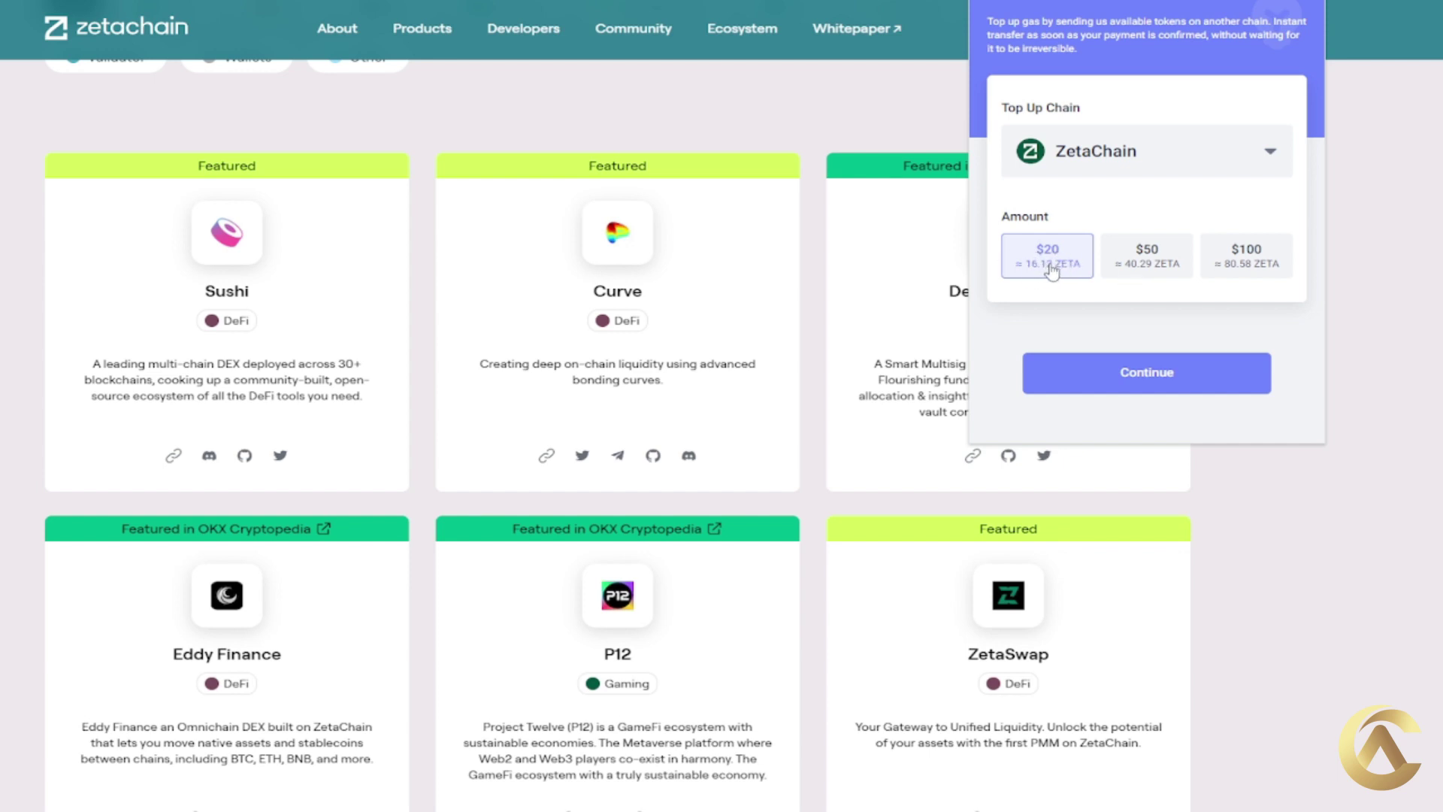
Continue with the $20 top-up amount, select ETH as the payment token and confirm the payment.
left_click(1112, 374)
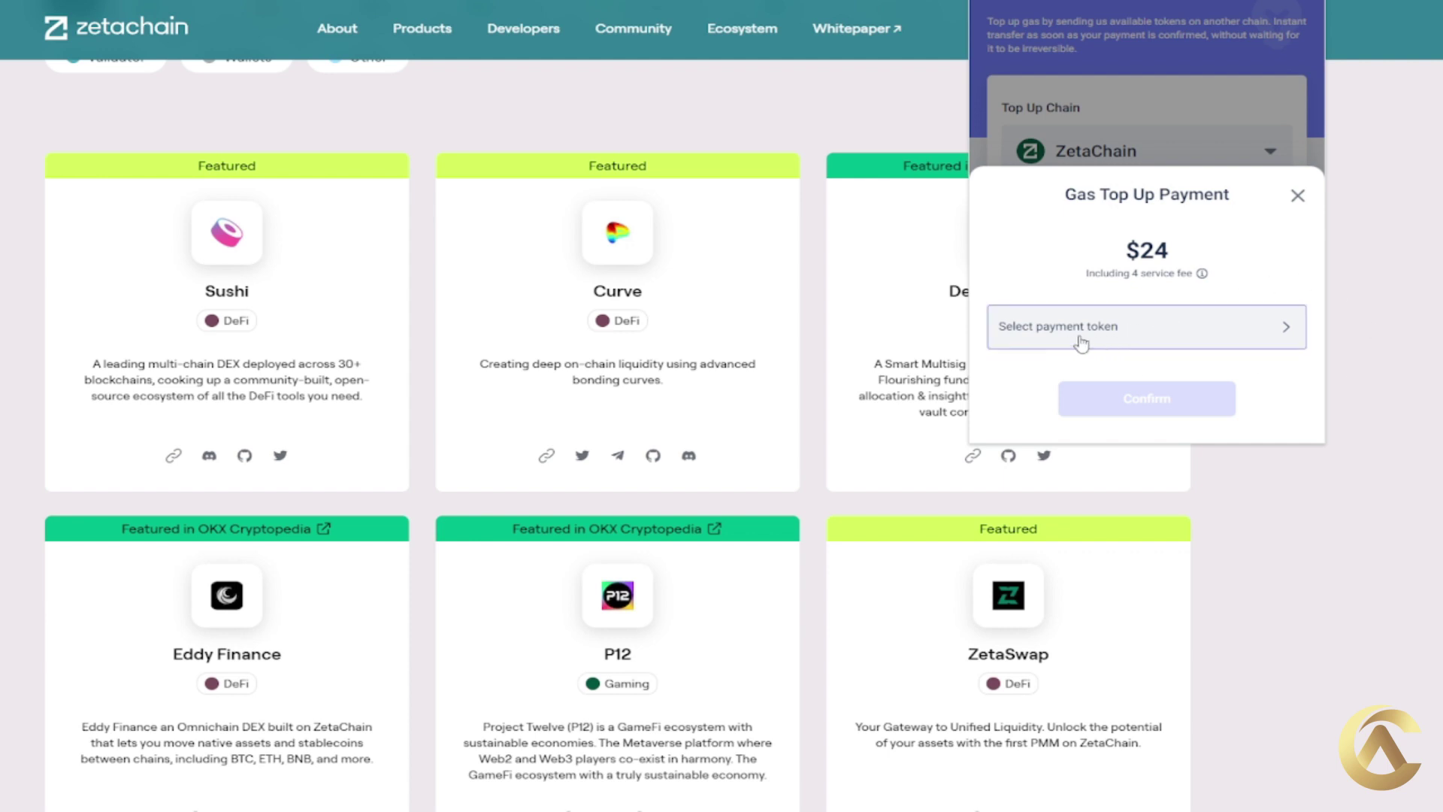
left_click(1121, 342)
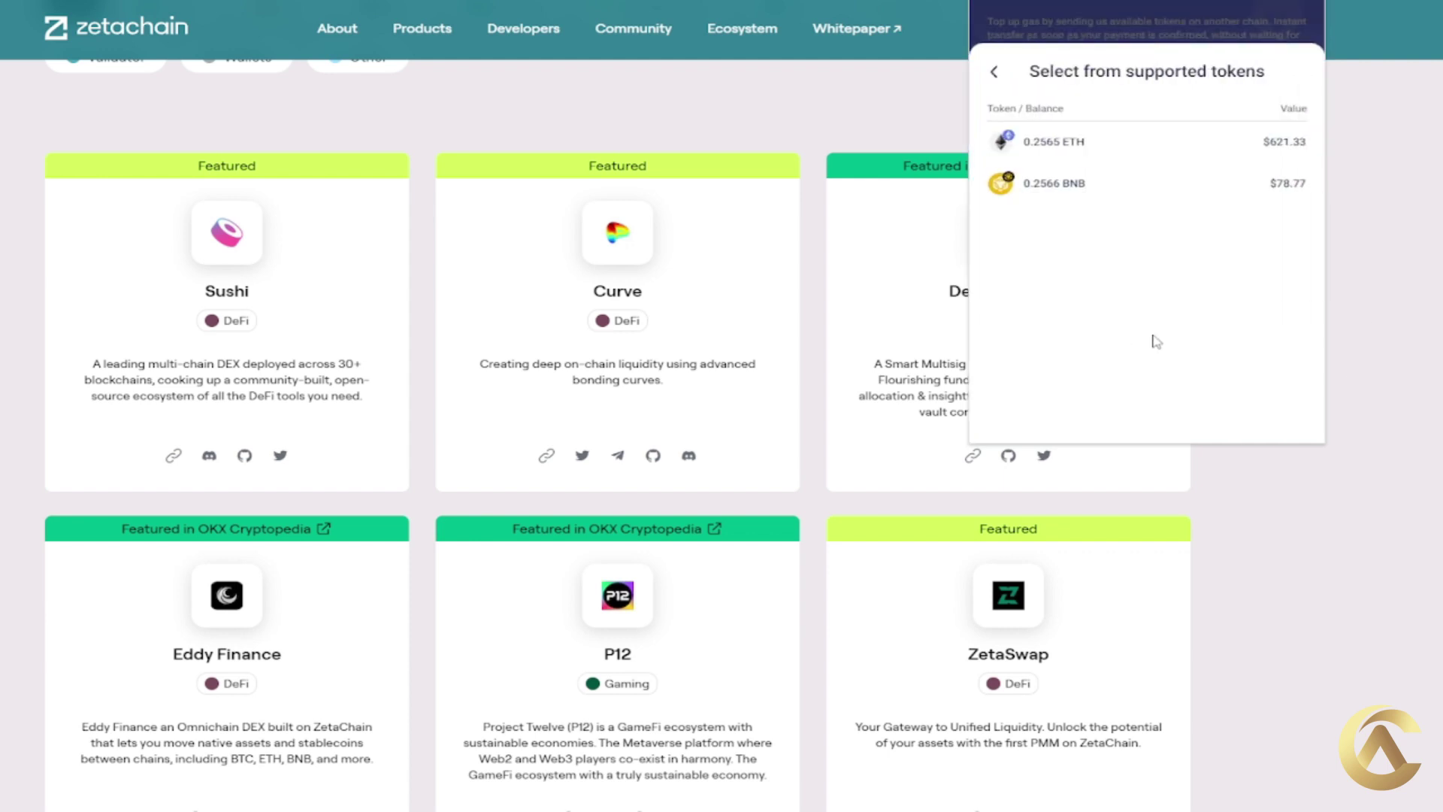
left_click(1092, 150)
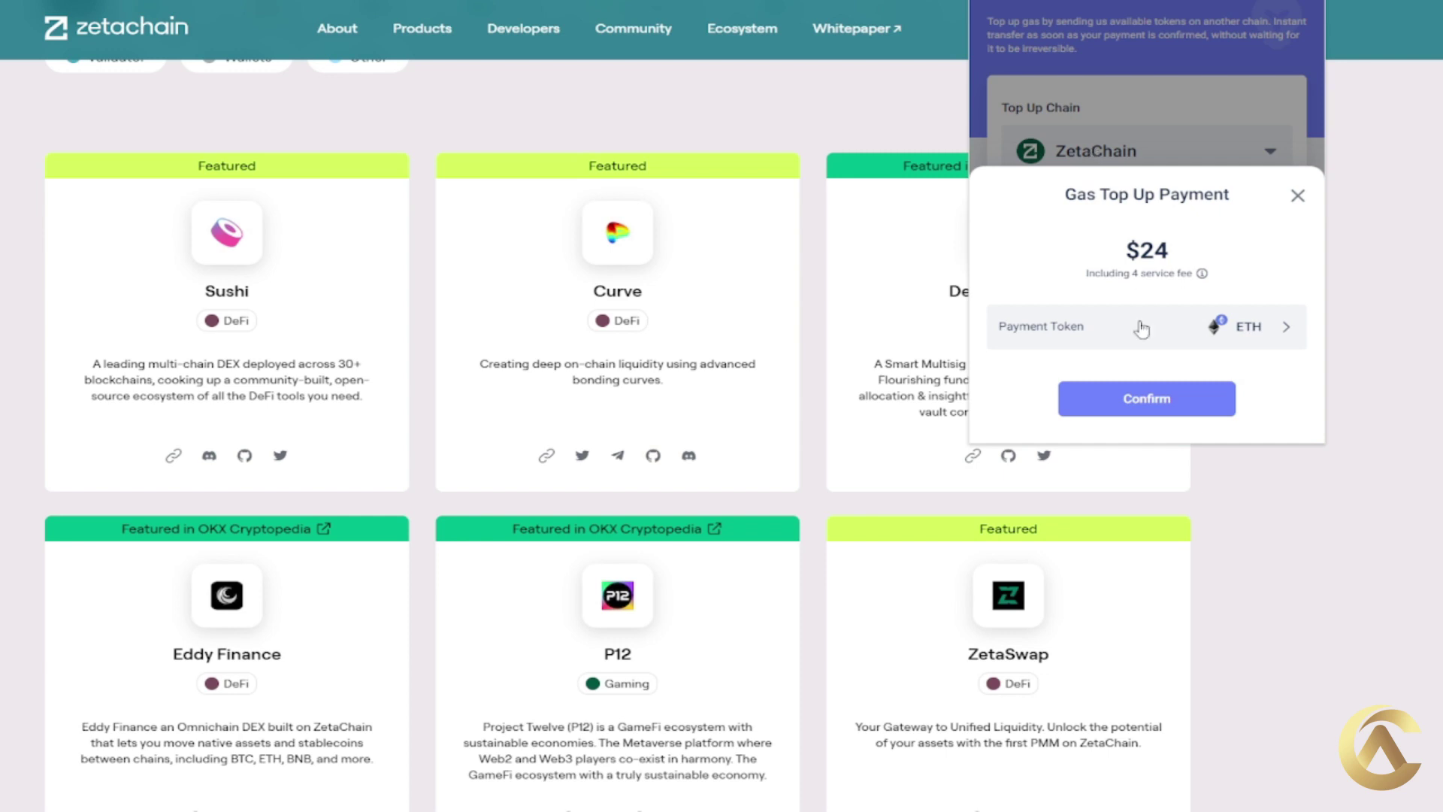
left_click(1139, 400)
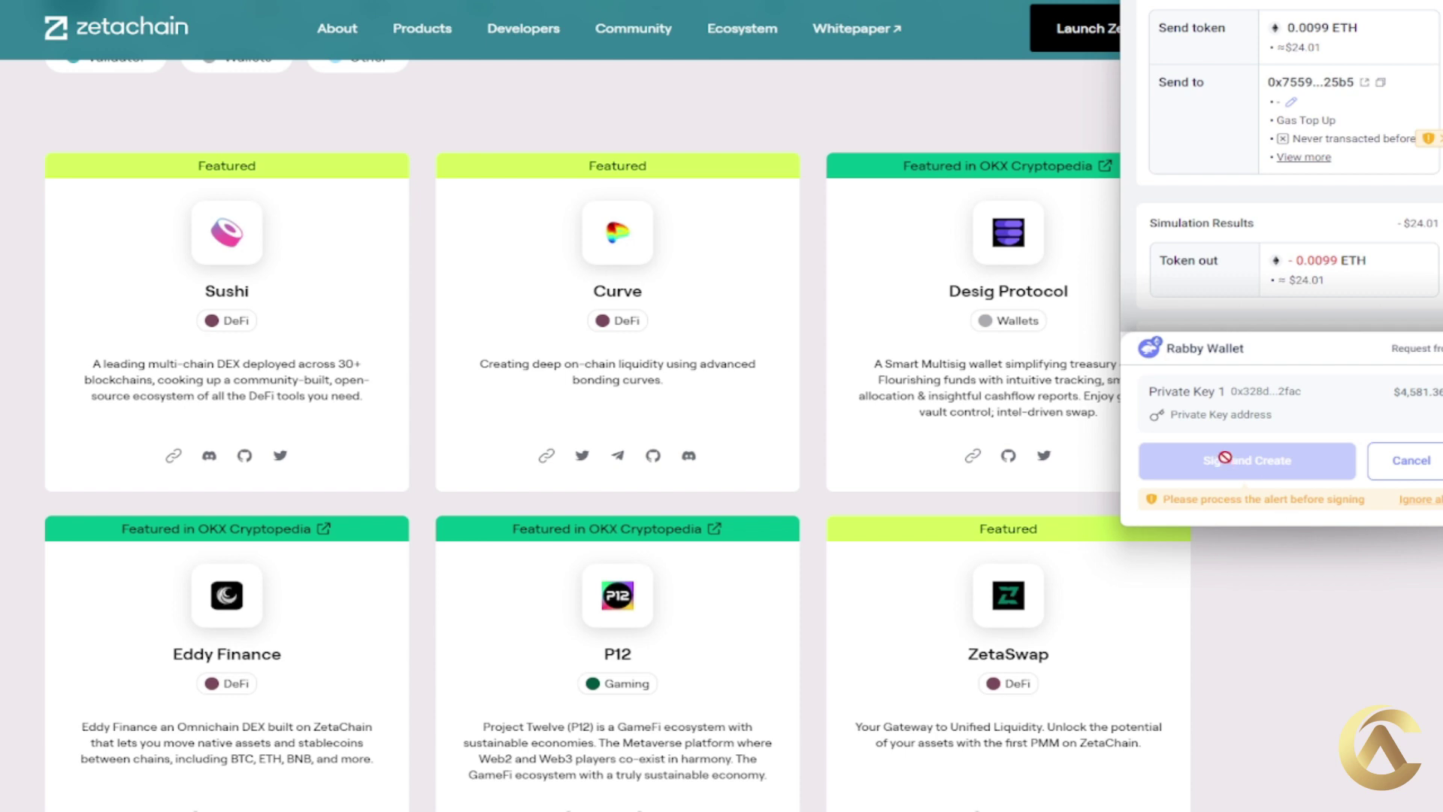
Review the gas top-up transaction, ignore its security alert, then sign and confirm it.
scroll(1248, 277, "down", 5)
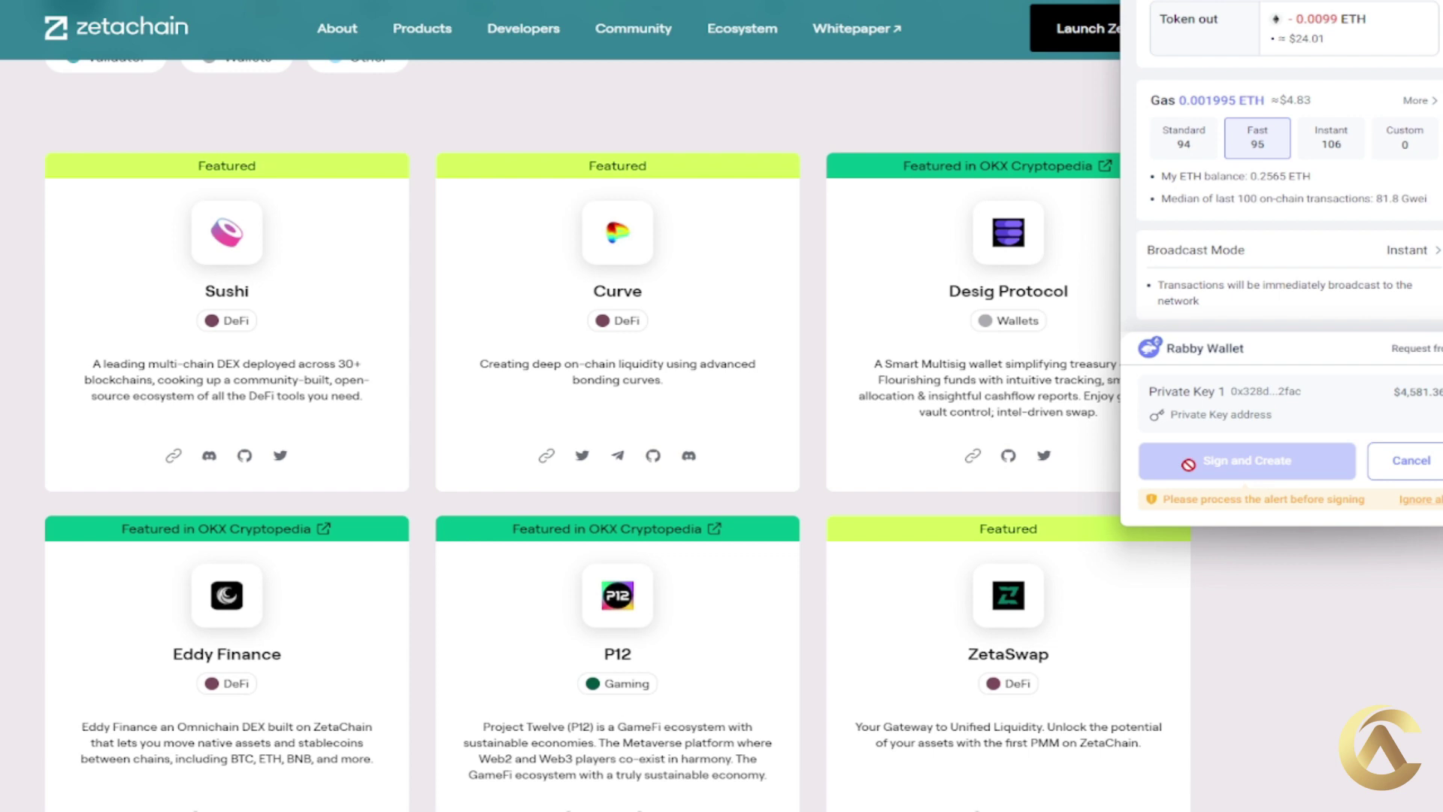
left_click(1423, 509)
scroll(1272, 320, "up", 3)
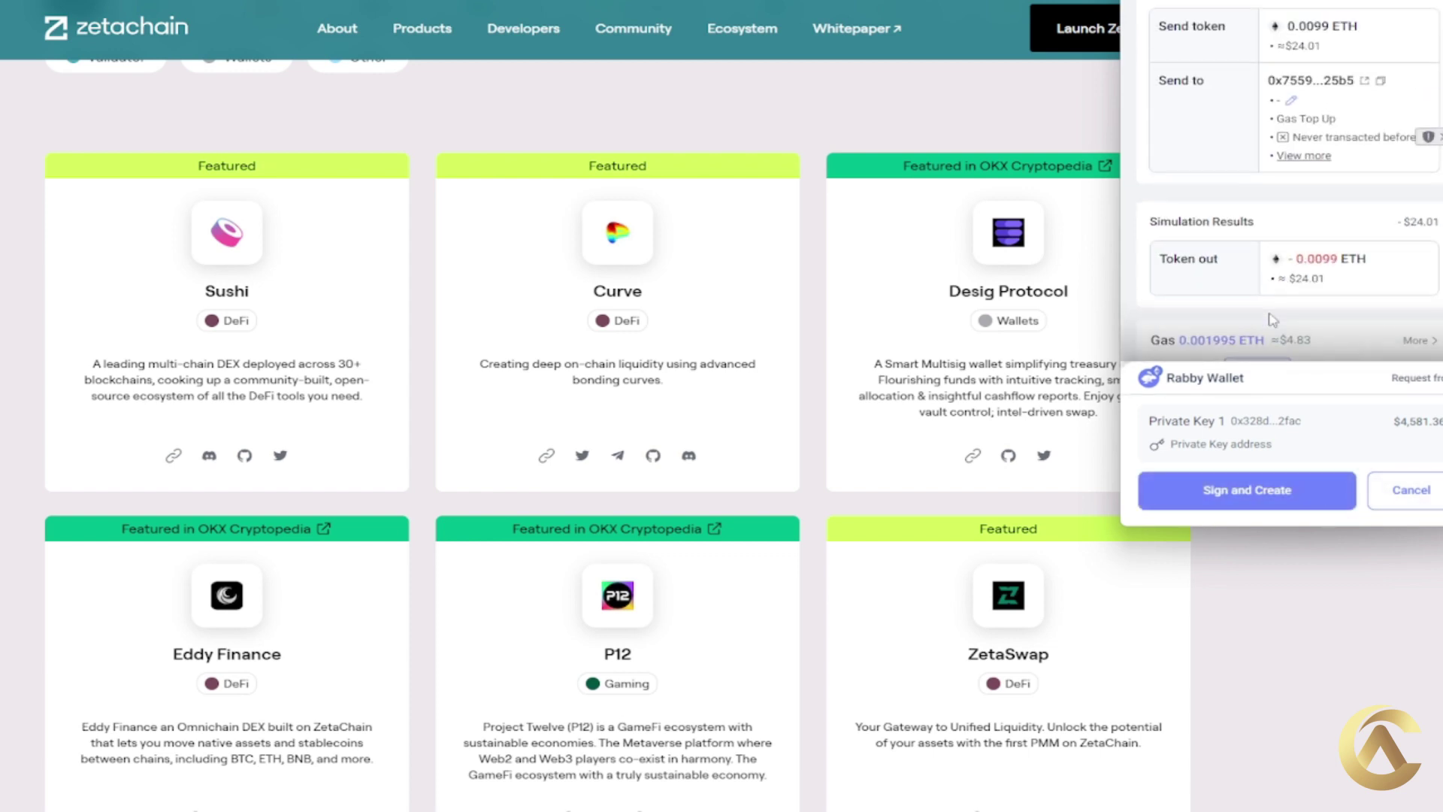
scroll(1271, 176, "down", 3)
scroll(1261, 248, "up", 3)
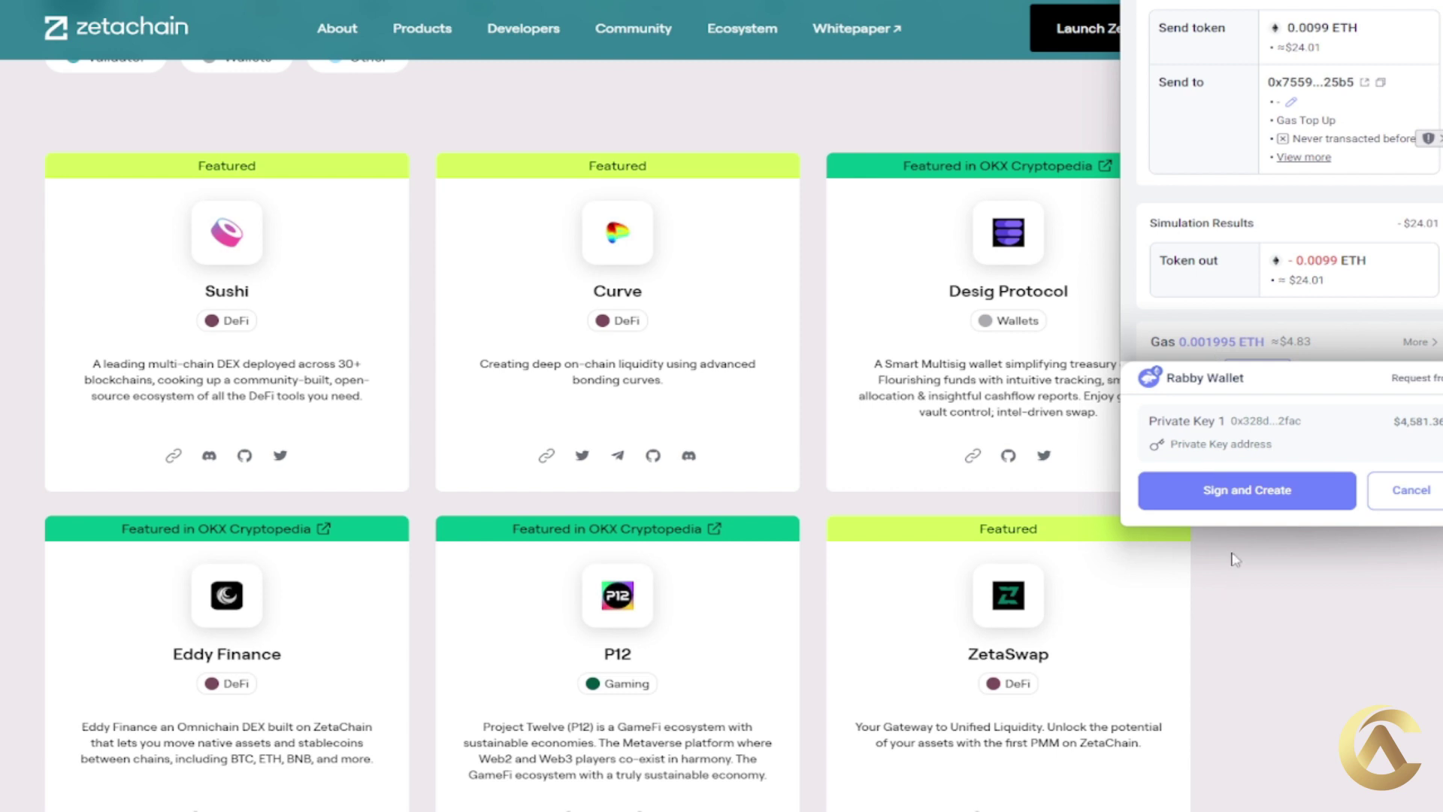
left_click(1233, 492)
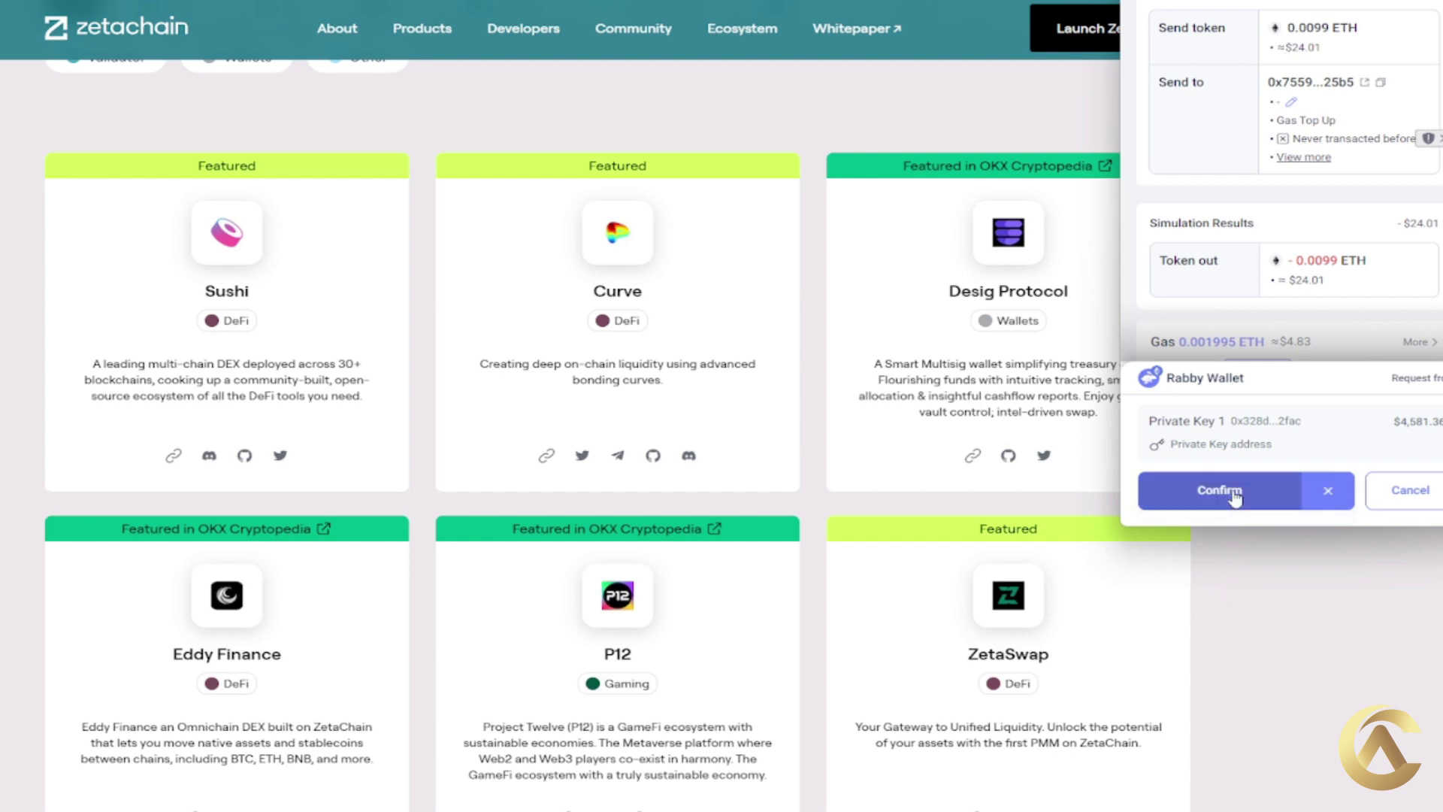
left_click(1234, 492)
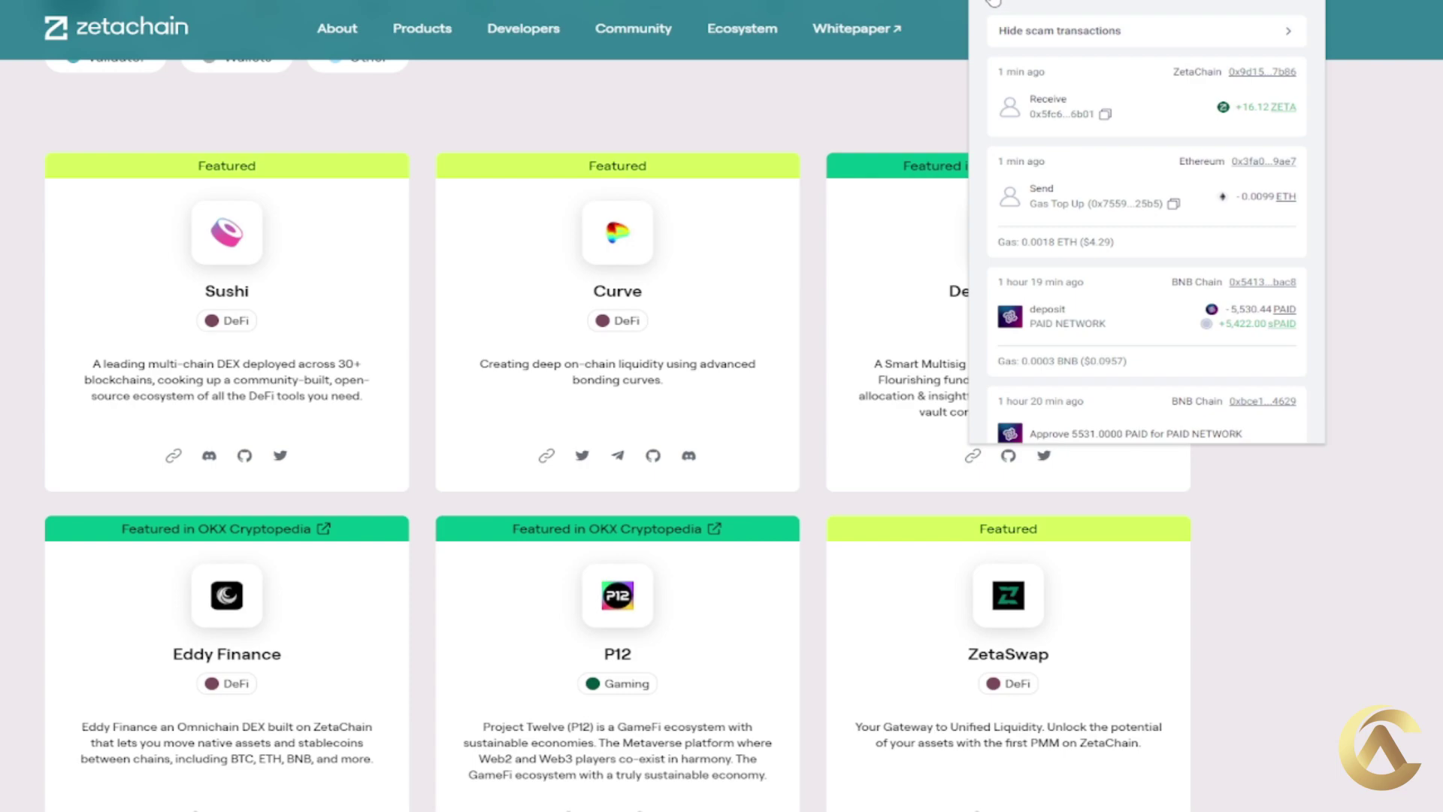
Close the wallet's transaction history, launch ZetaHub and look through the Earn XP activities.
left_click(993, 6)
left_click(955, 46)
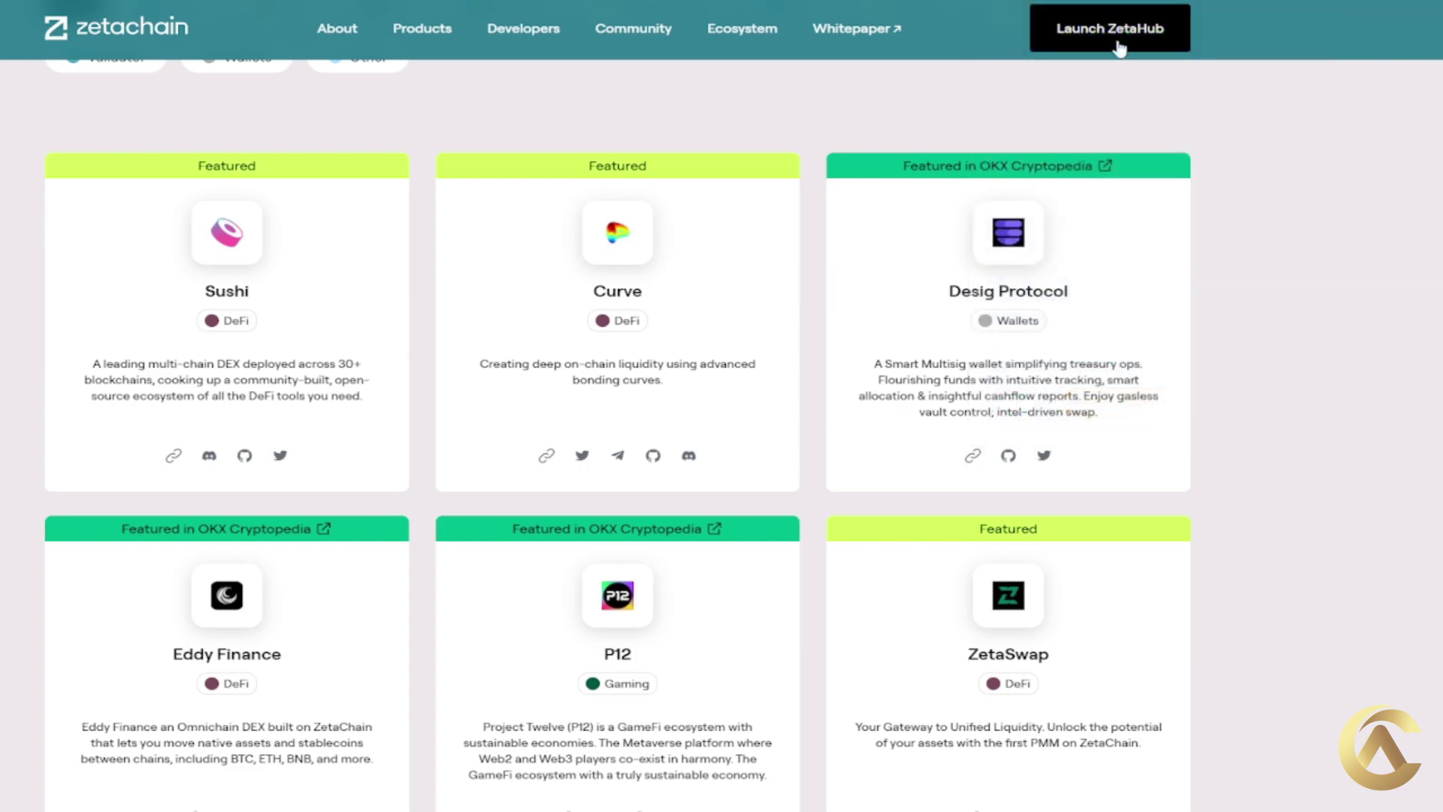
left_click(1110, 27)
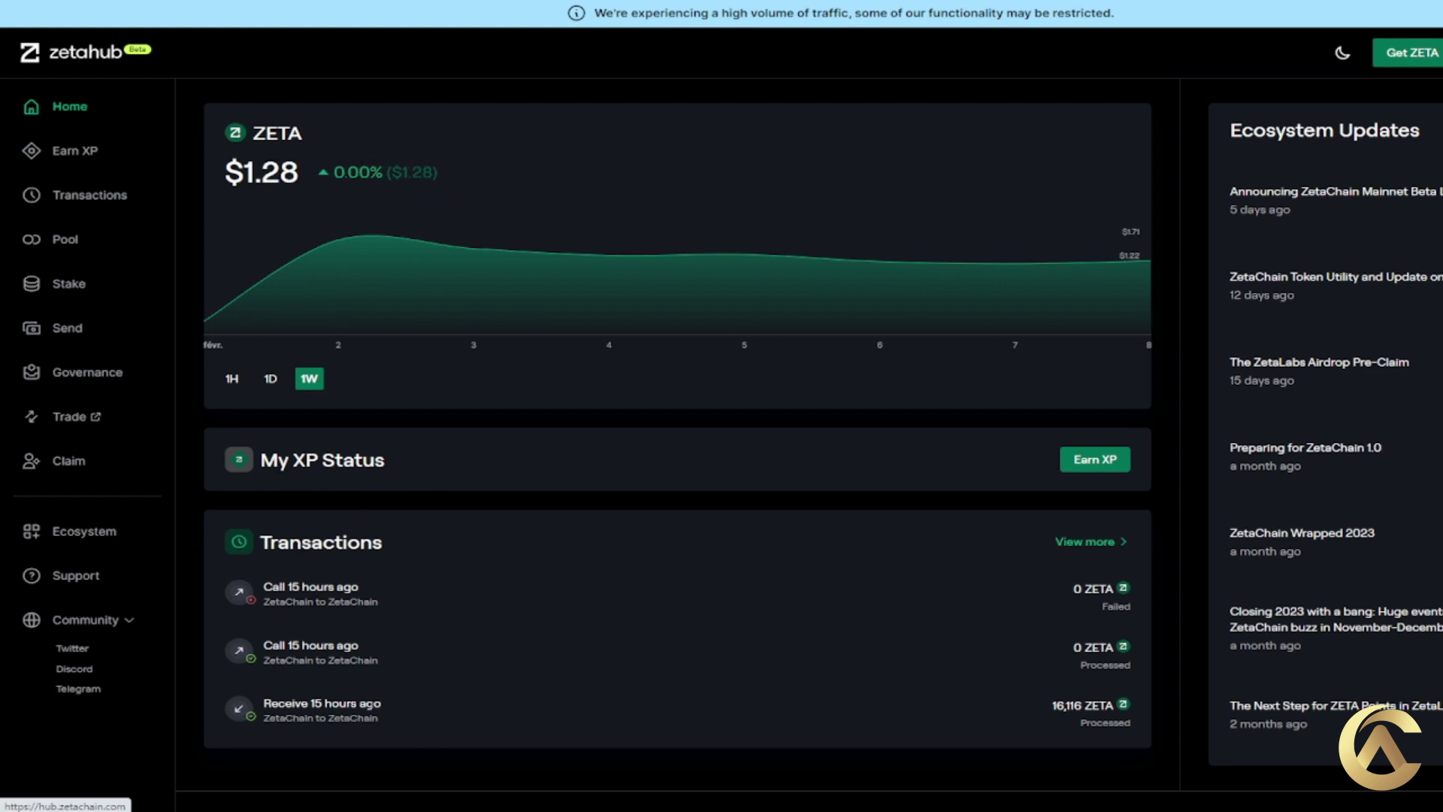
left_click(64, 157)
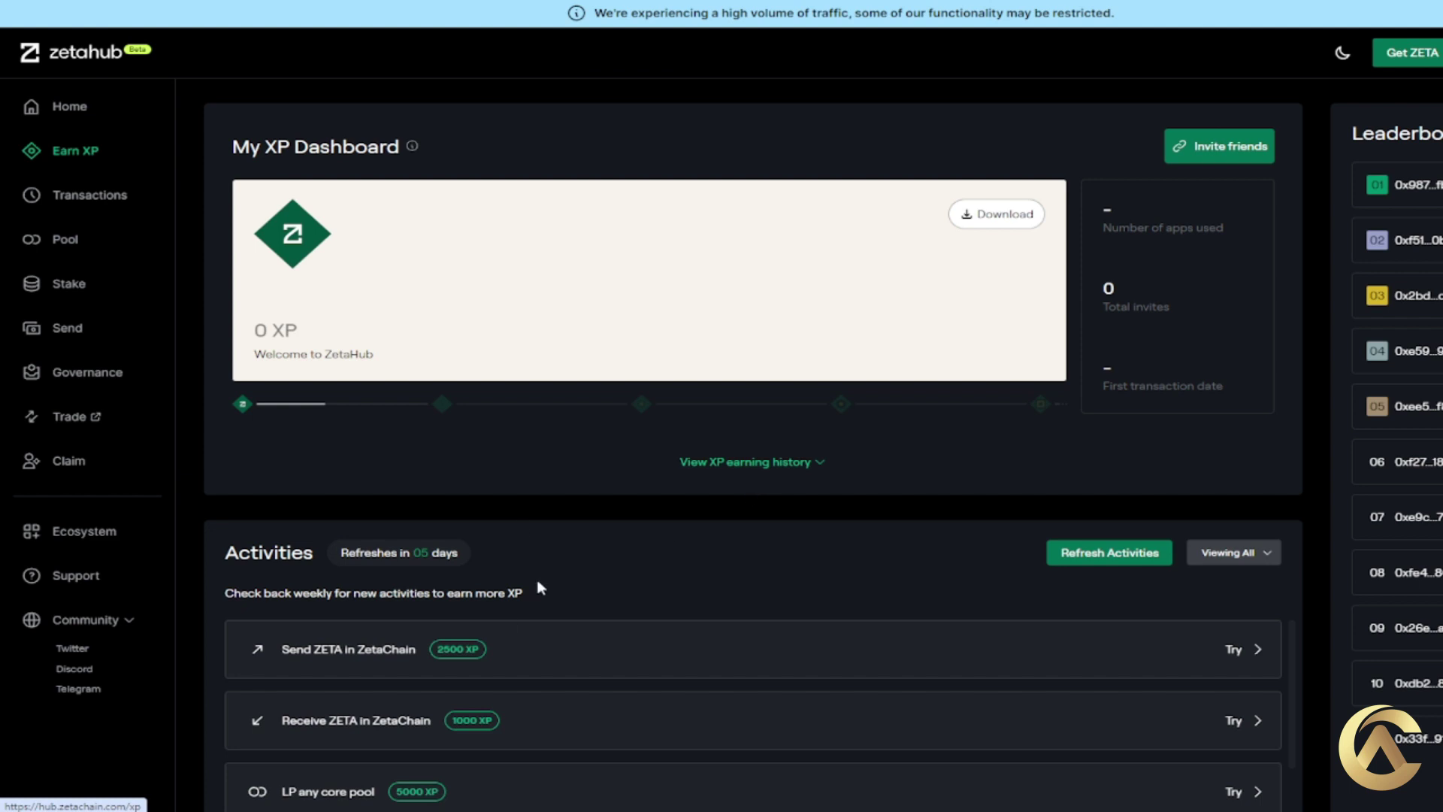
scroll(577, 679, "down", 5)
scroll(576, 679, "up", 3)
scroll(725, 531, "down", 2)
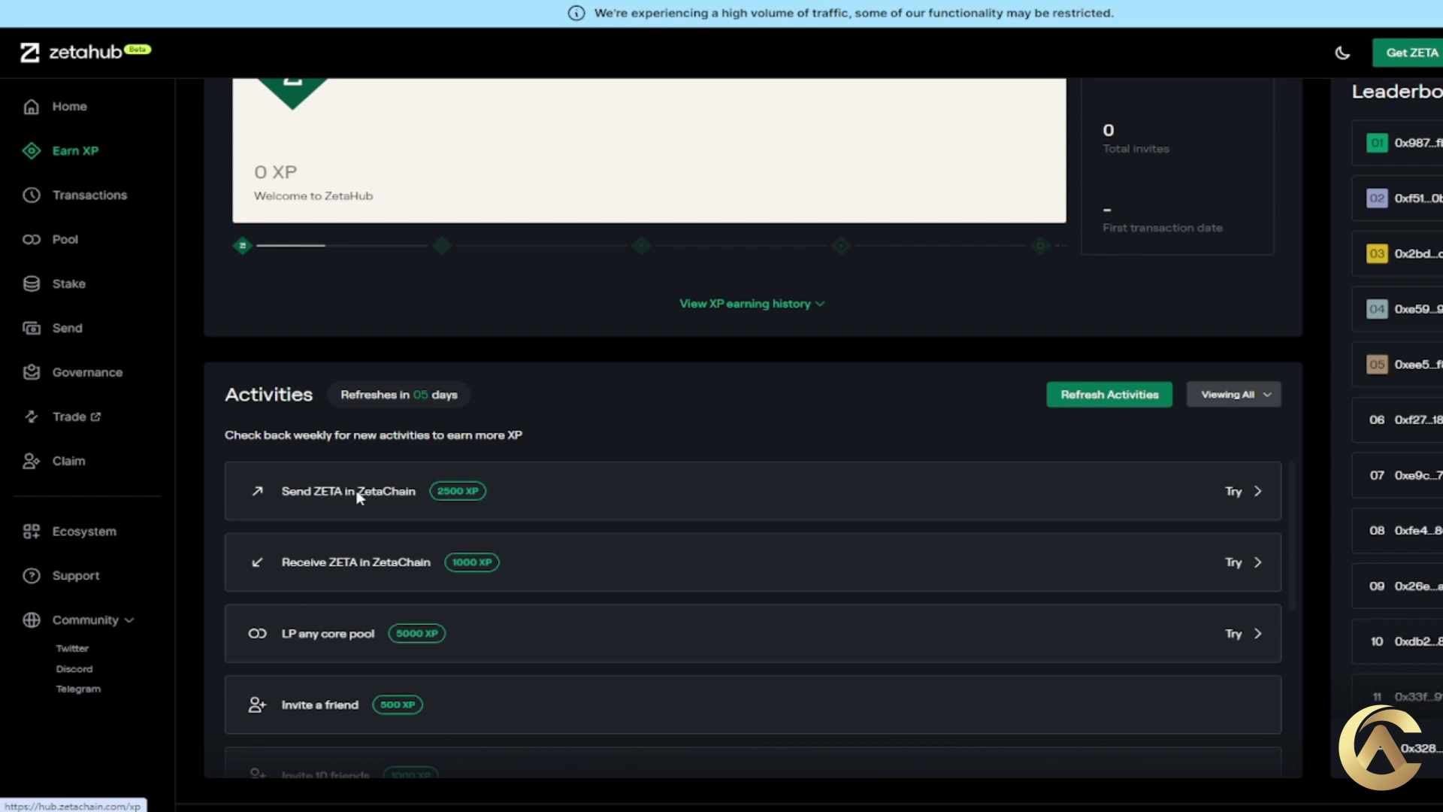
Try the Send ZETA in ZetaChain activity by sending 2.3 ZETA from ZetaChain to the BSC network.
left_click(1239, 492)
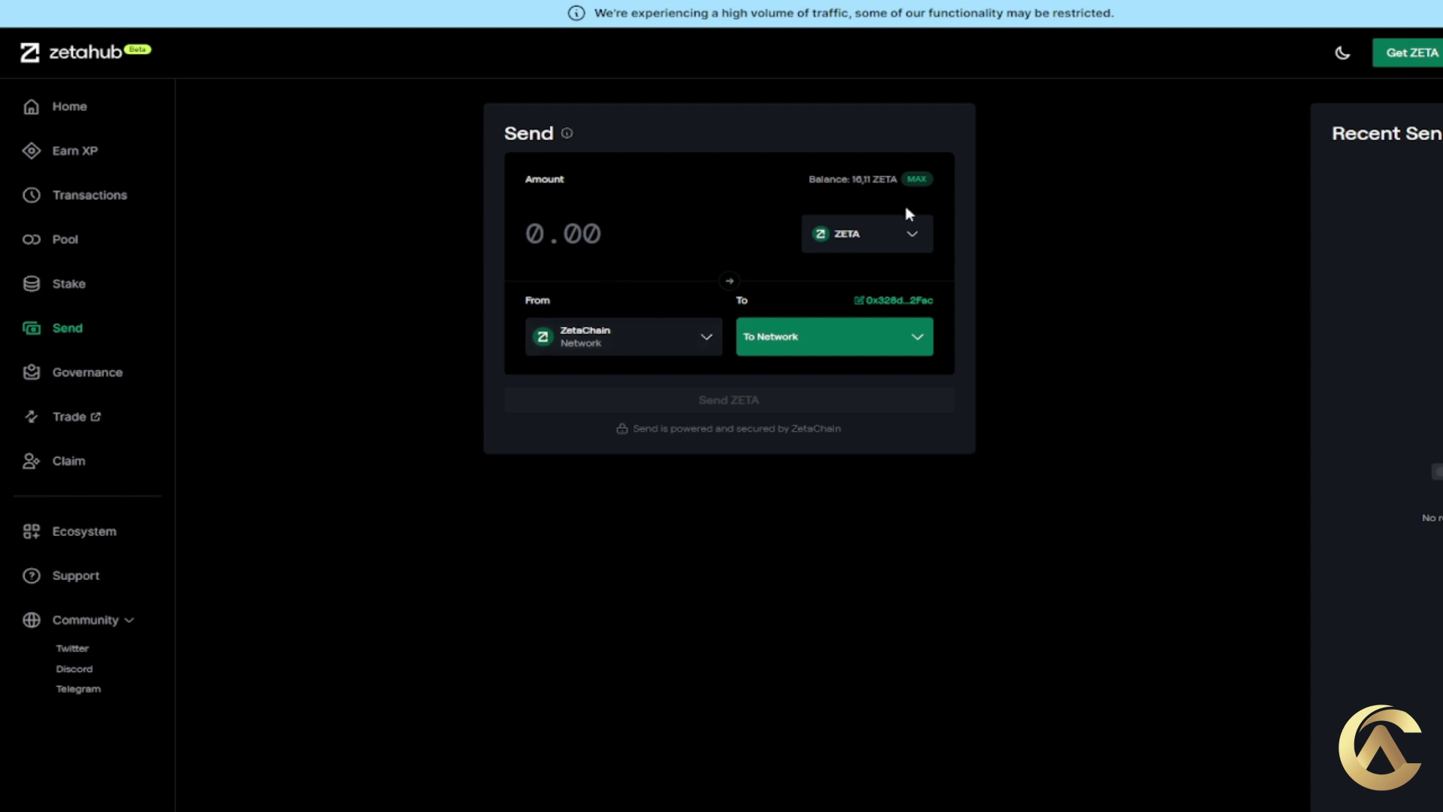
left_click(540, 235)
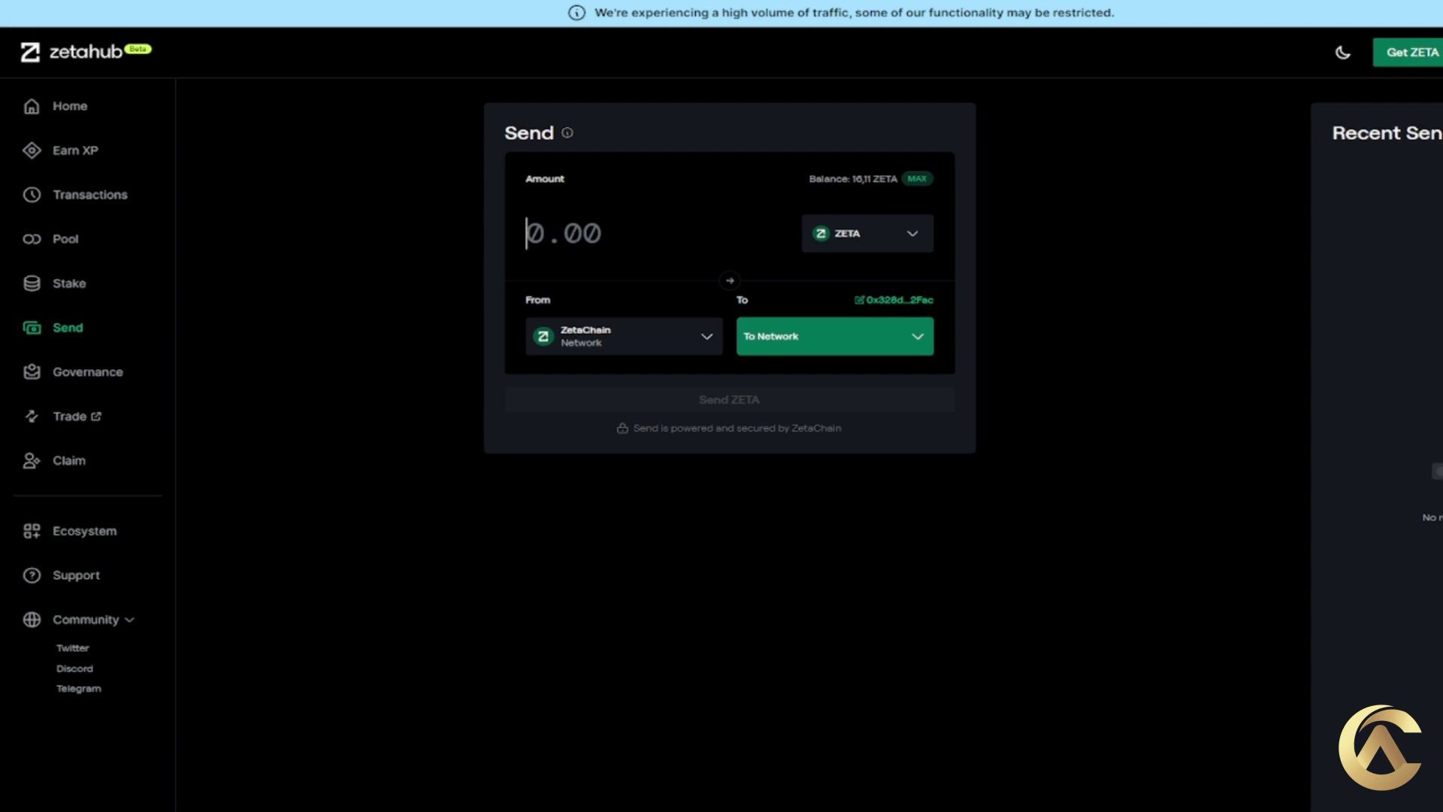
type("2.4")
key("BackSpace")
type("3")
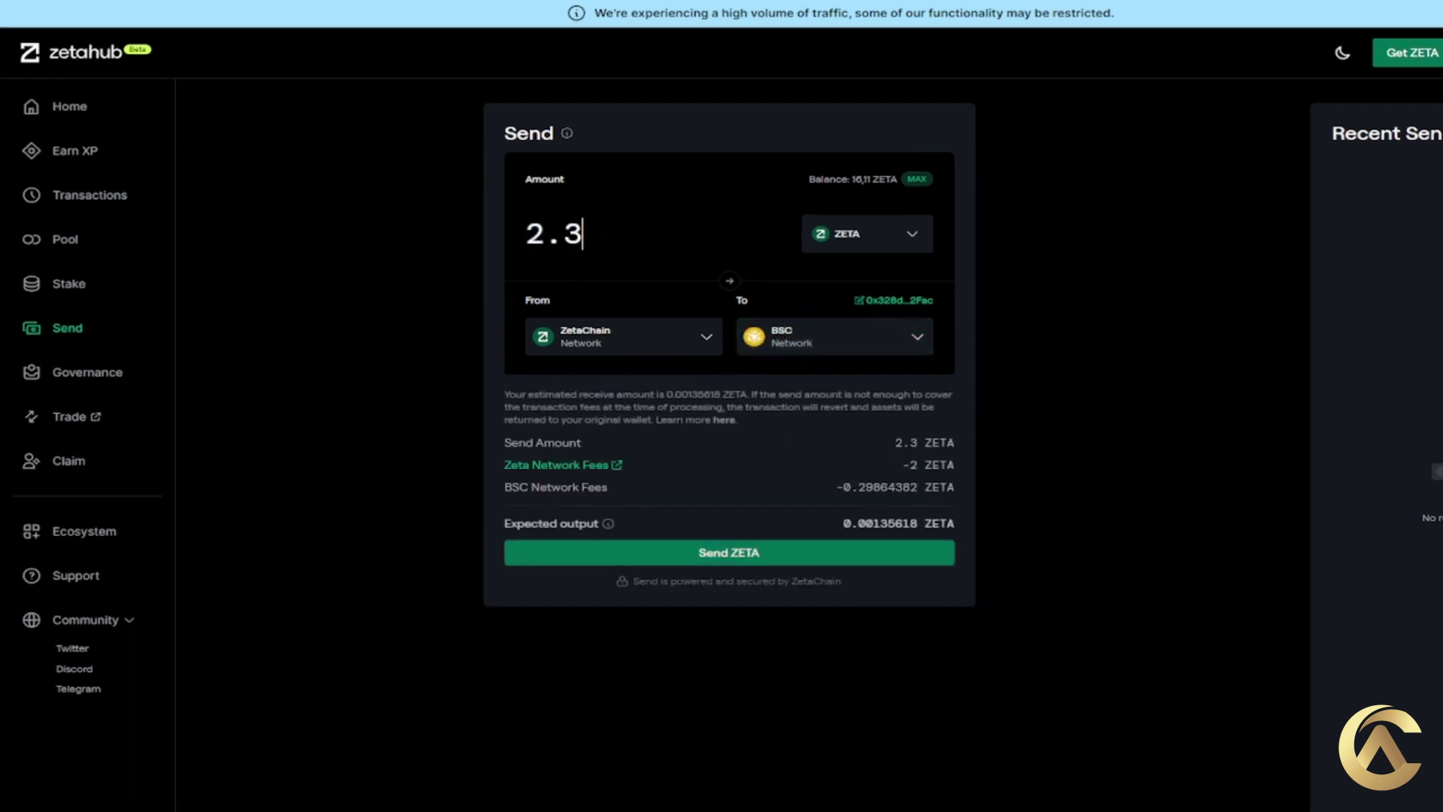
key("BackSpace")
type("1")
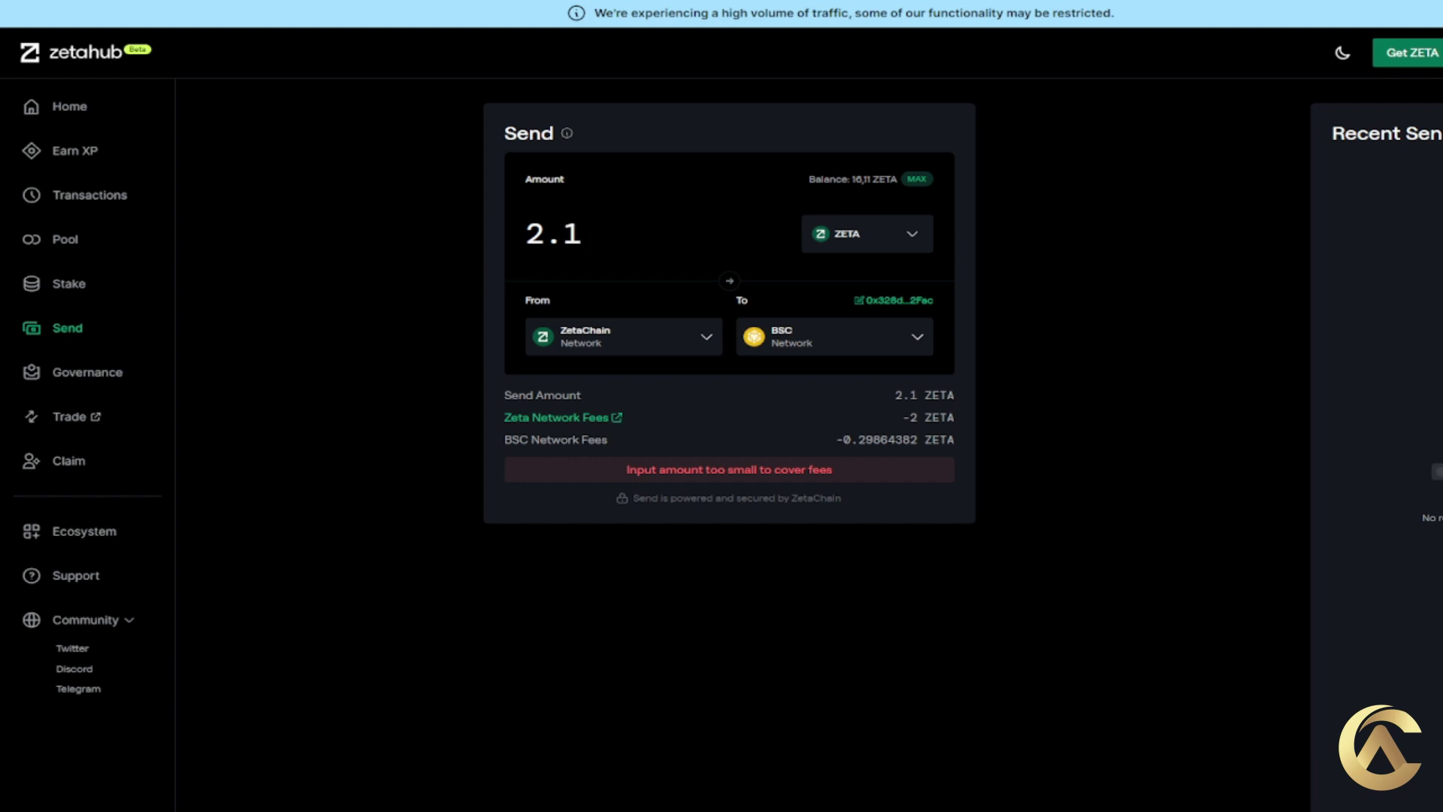
key("BackSpace")
key("BackSpace")
type("3")
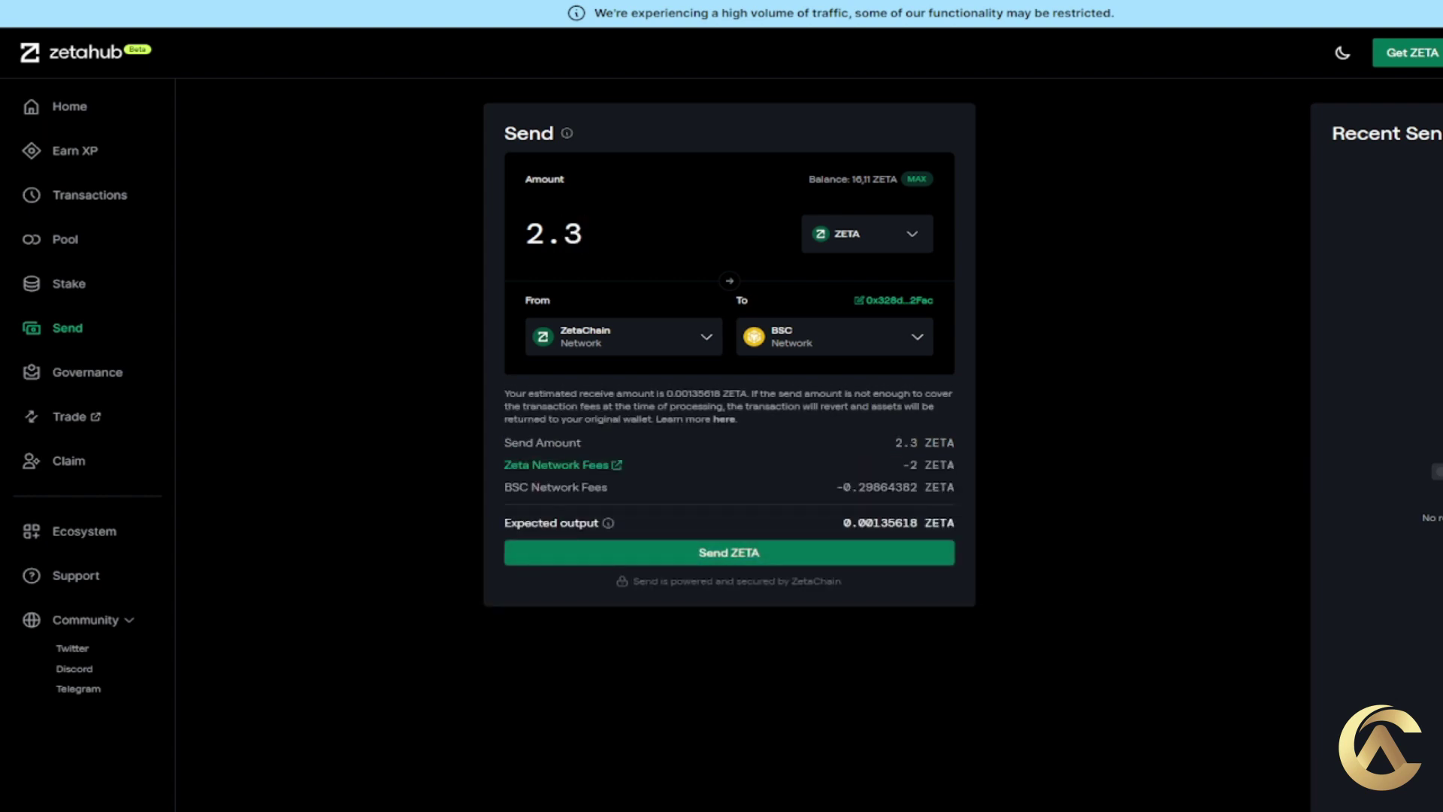
left_click(715, 555)
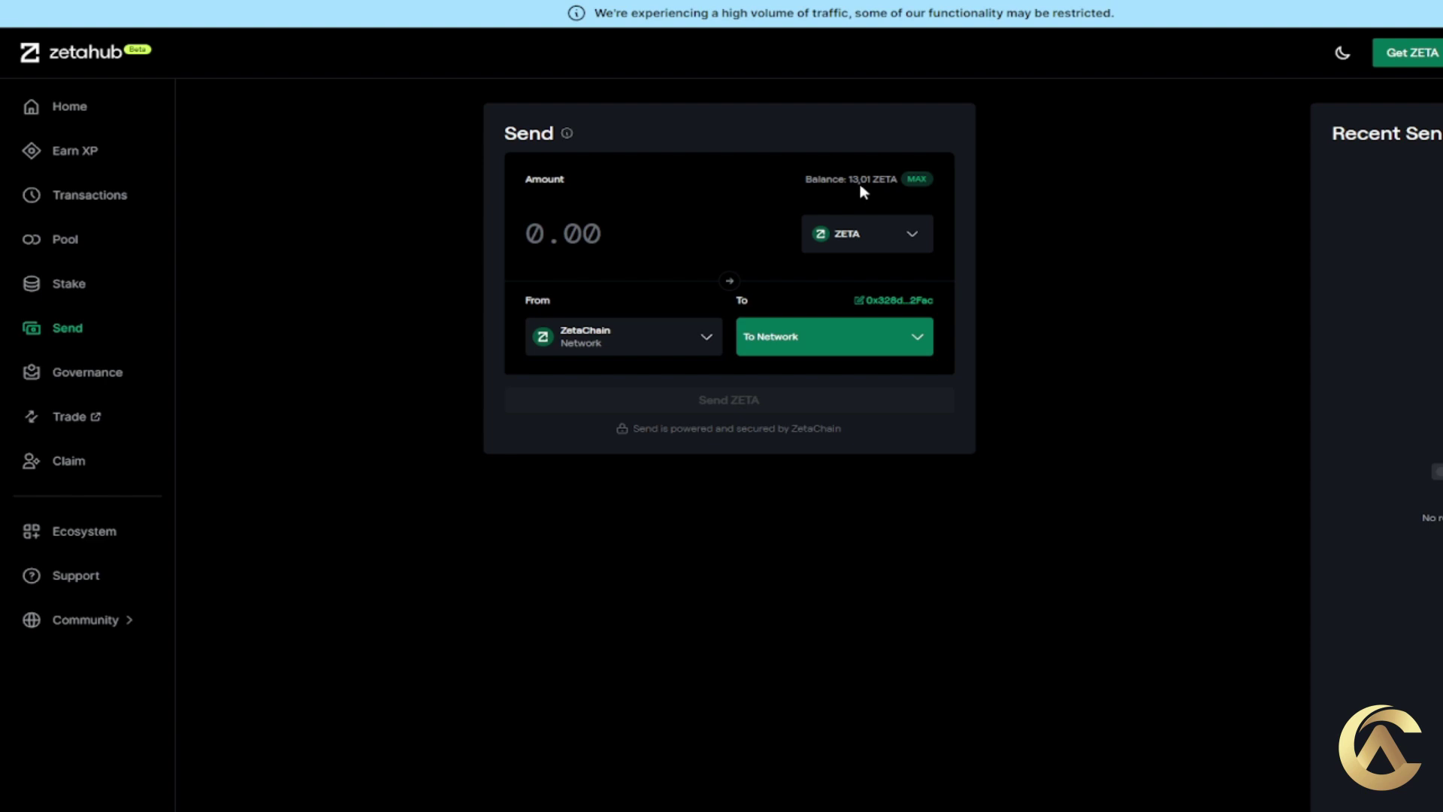
Return to the XP dashboard, refresh the activities and check the XP earning history.
left_click(79, 158)
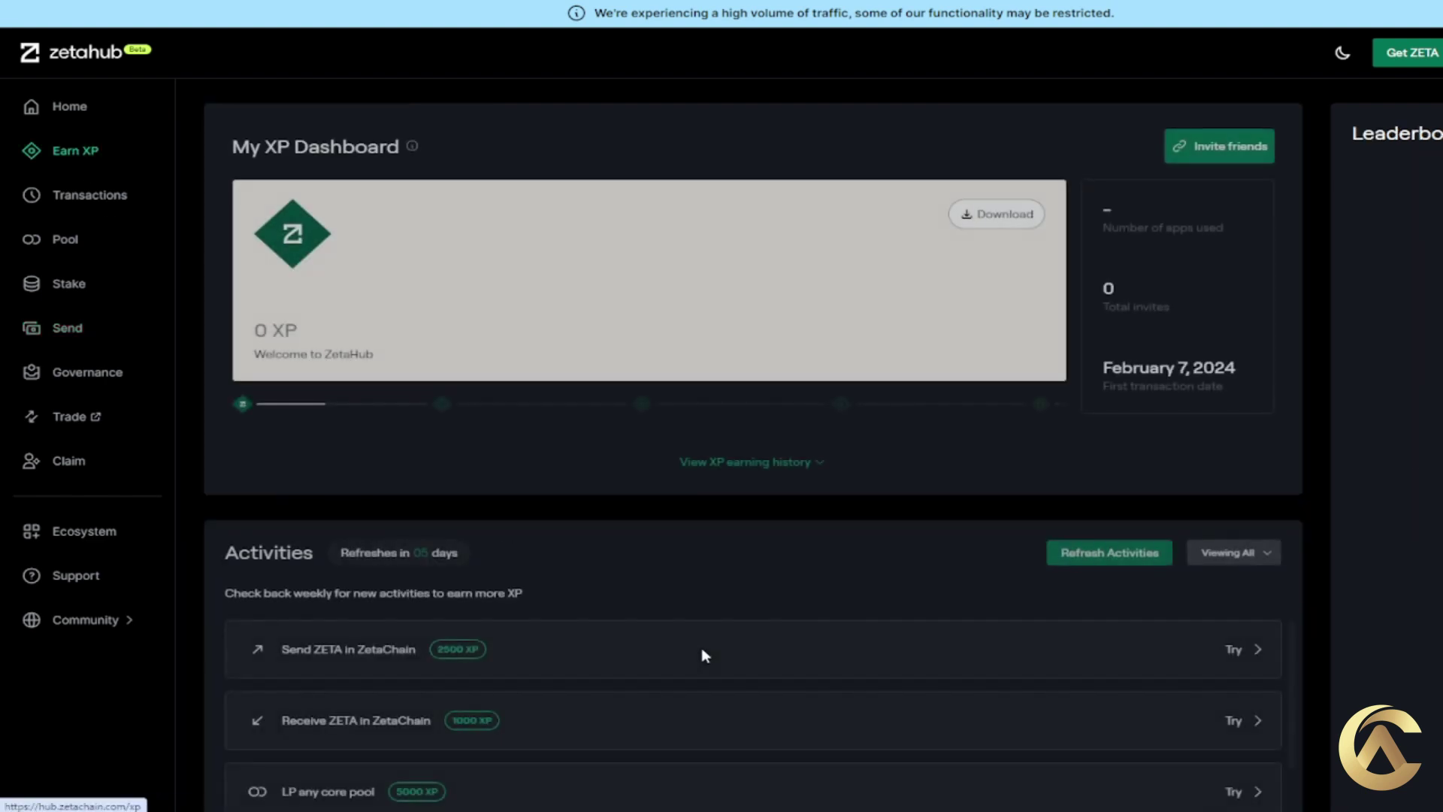
left_click(1096, 558)
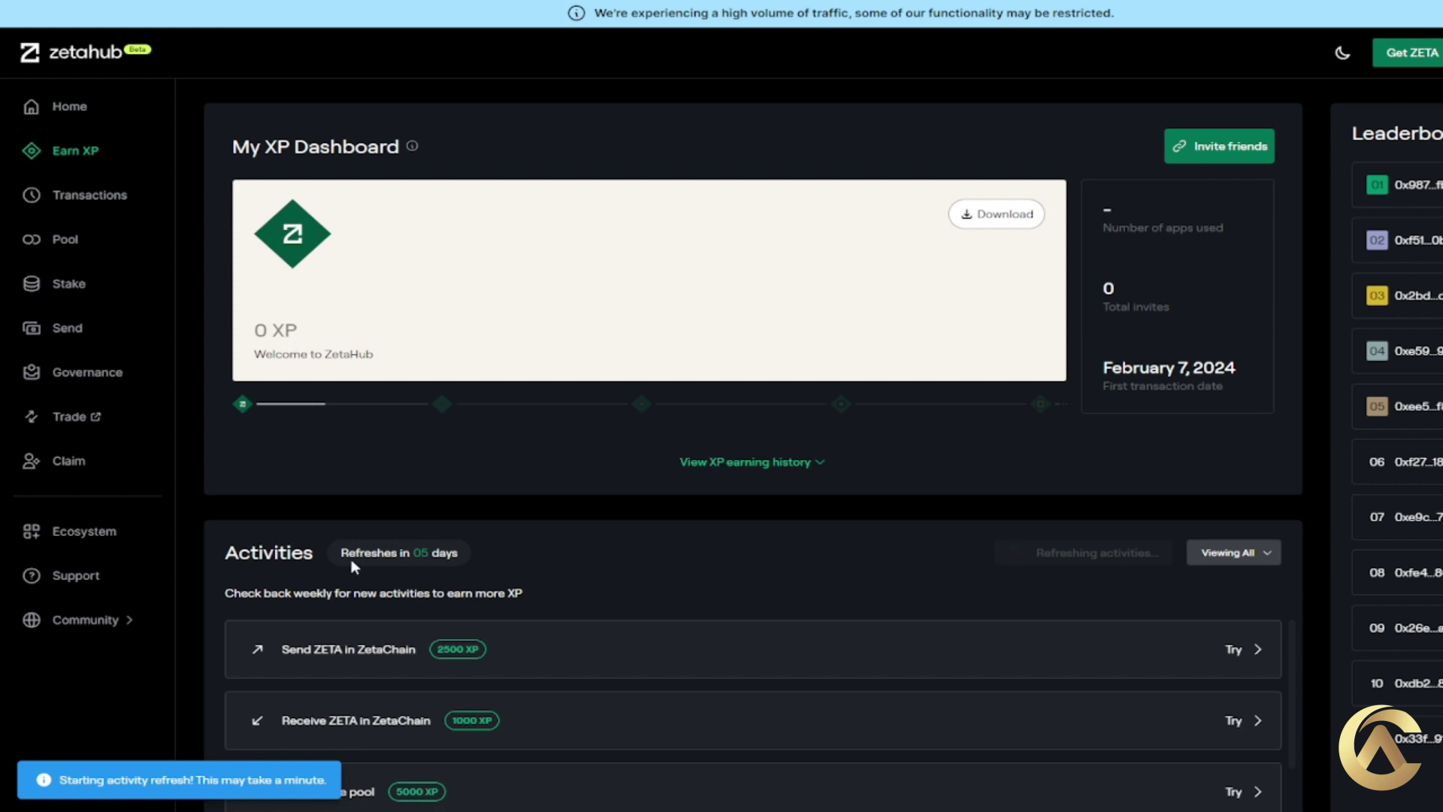
left_click(754, 463)
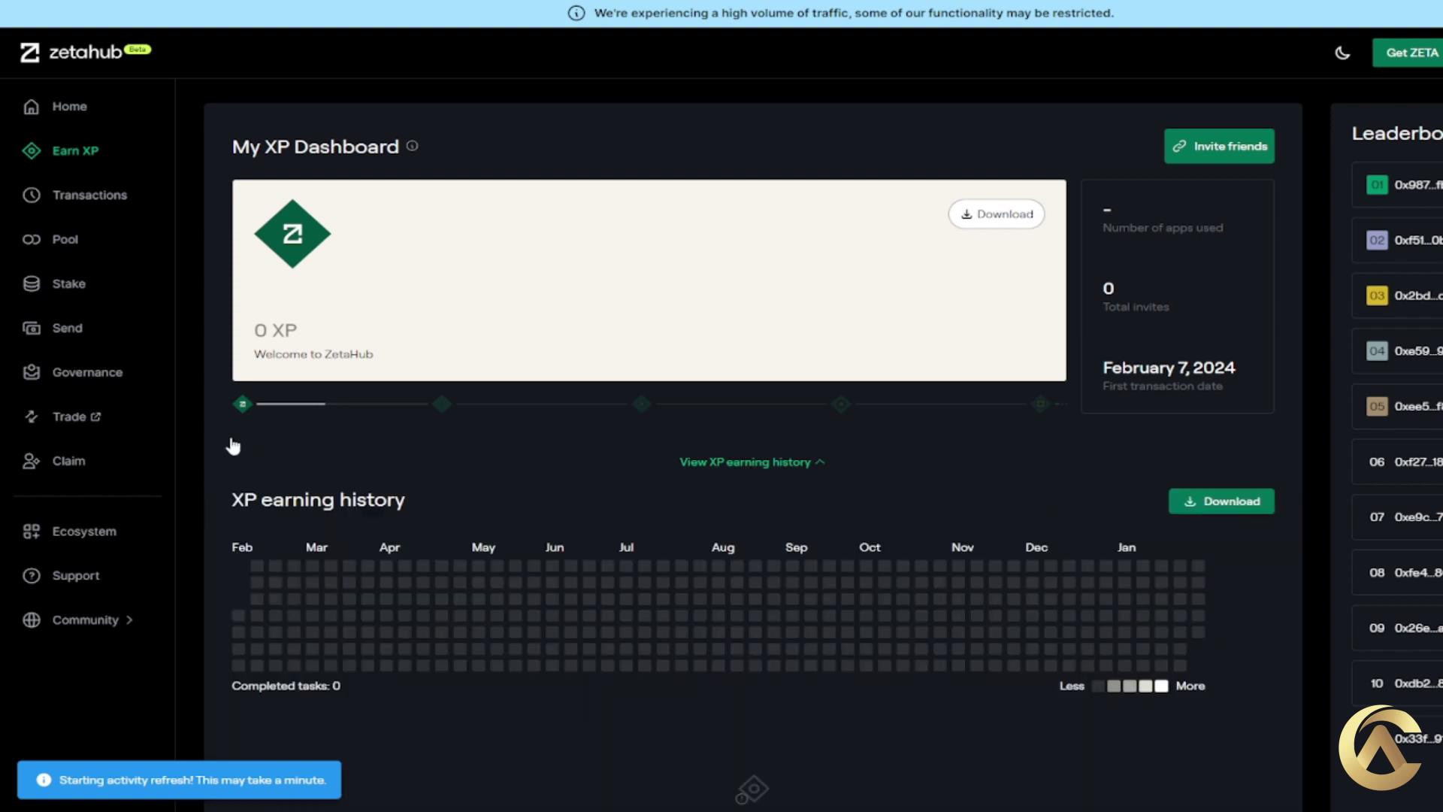
left_click(789, 473)
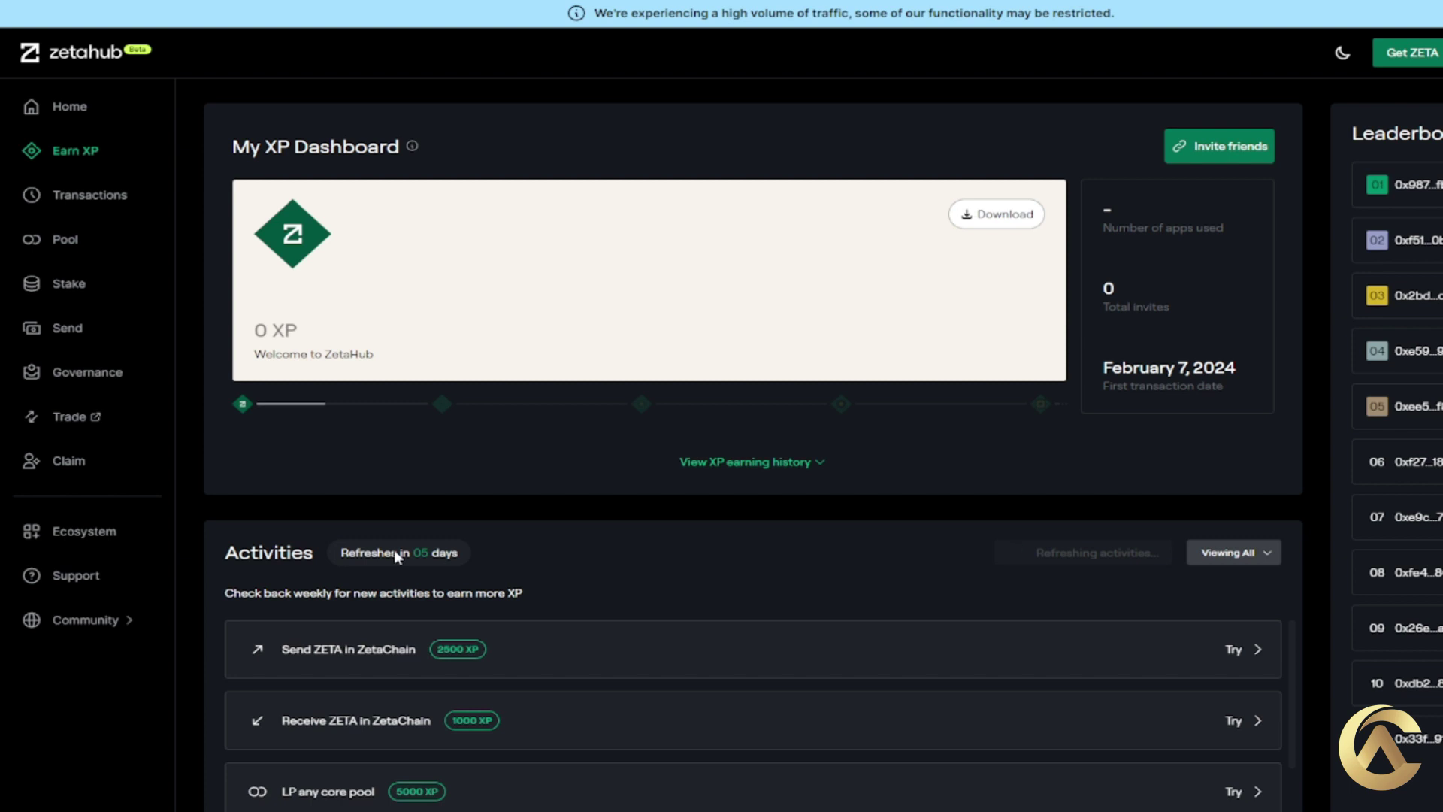
mouse_move(1125, 558)
Open the ZETA / BNB liquidity pool and check the BNB balance in the MetaMask wallet.
left_click(57, 252)
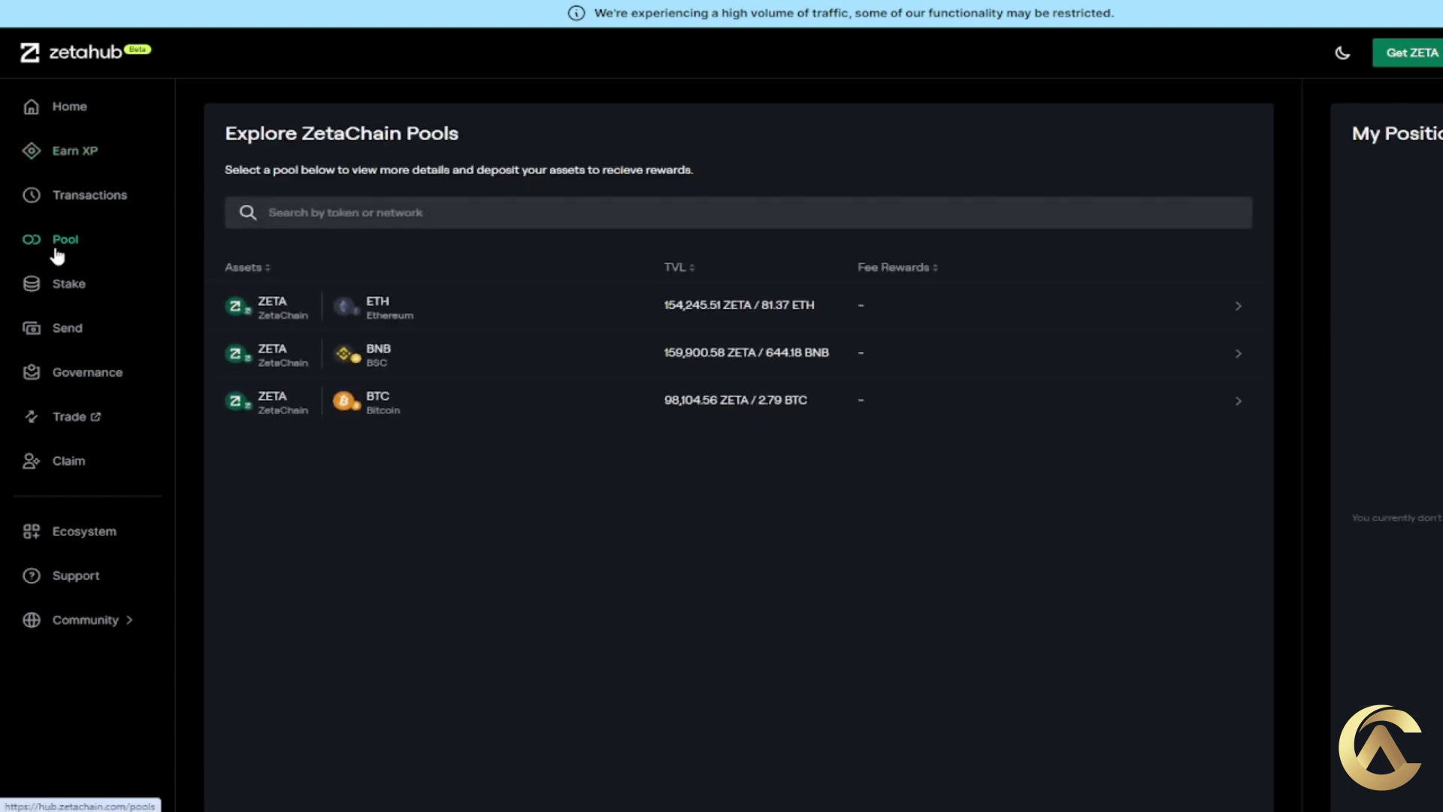
left_click(337, 354)
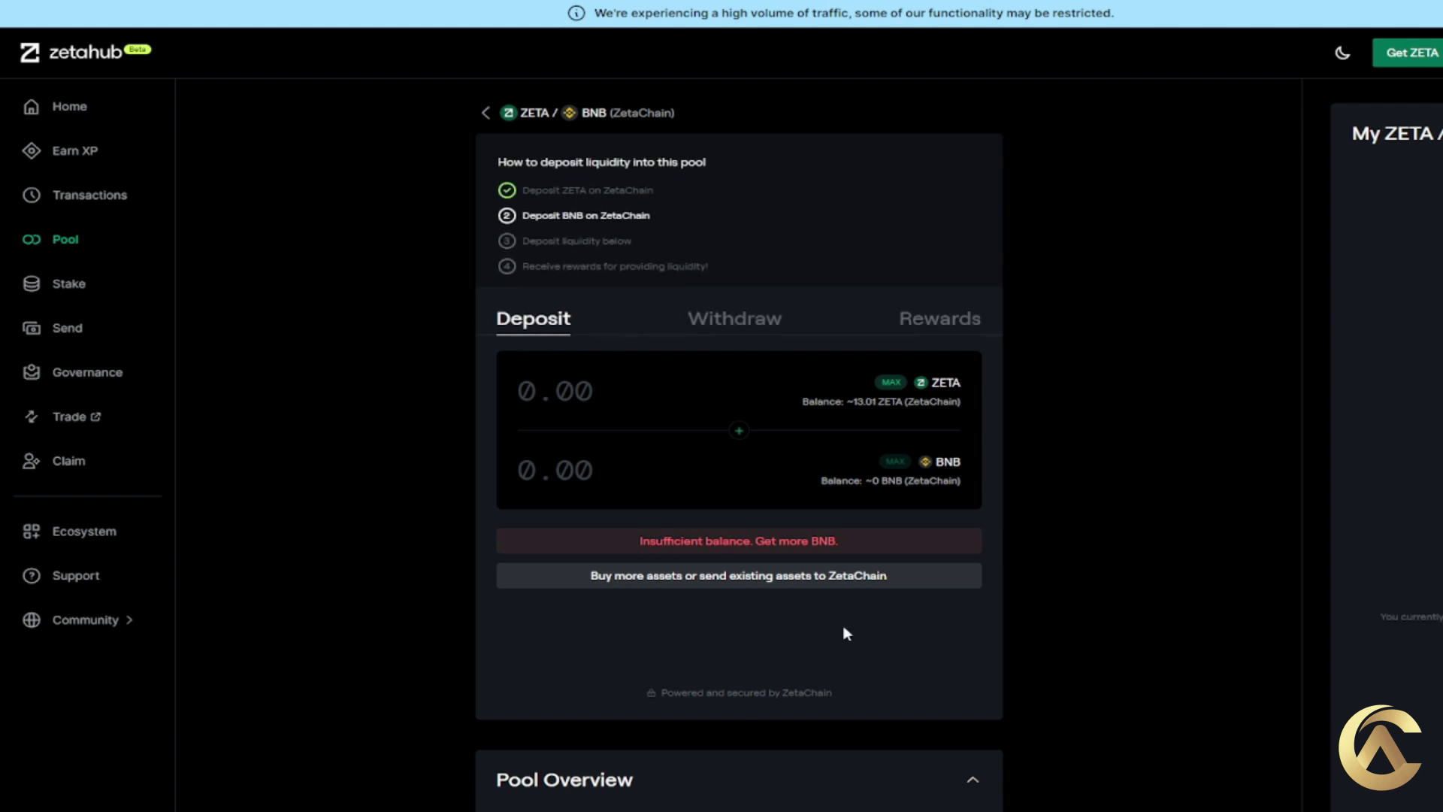
left_click(1436, 52)
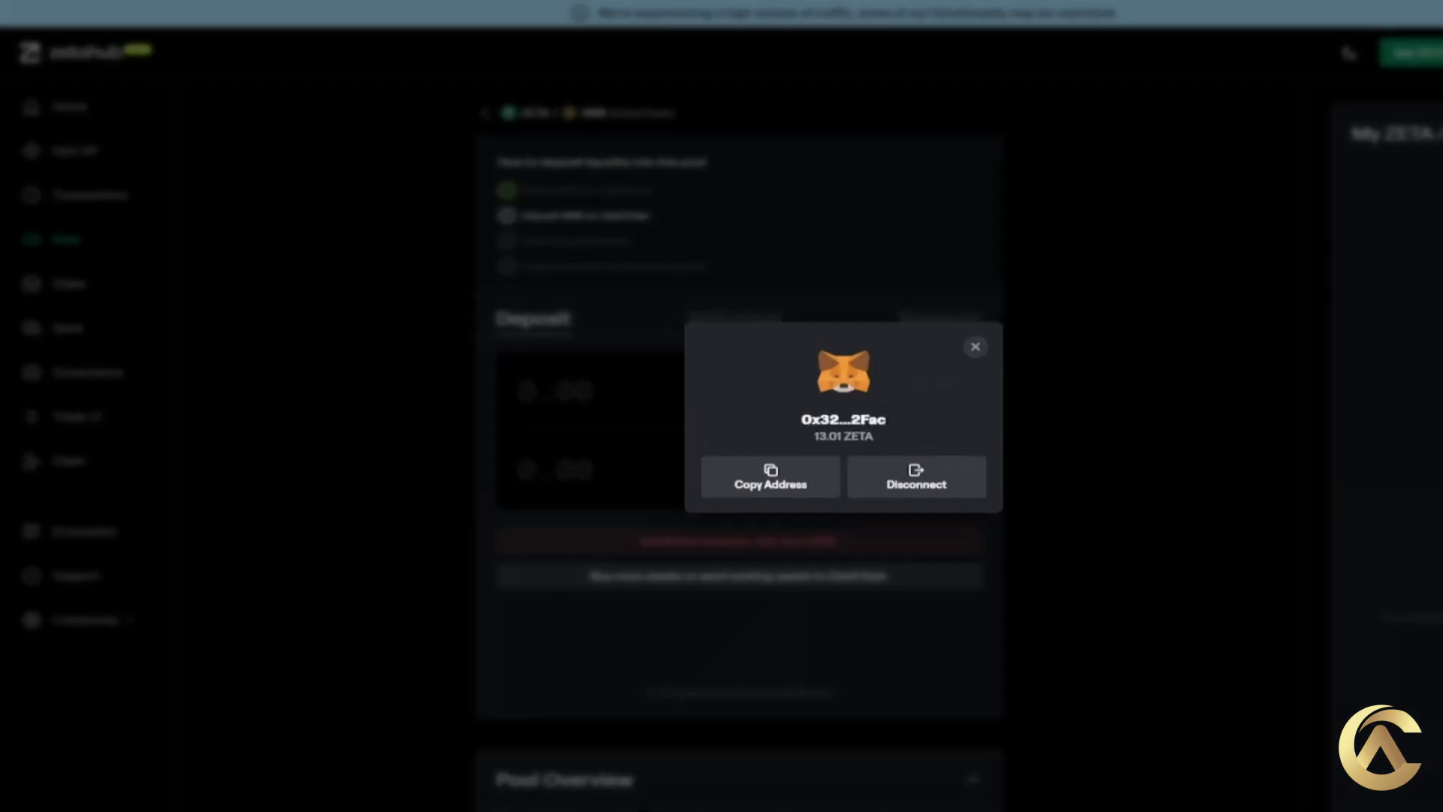
left_click(1341, 35)
left_click(1418, 57)
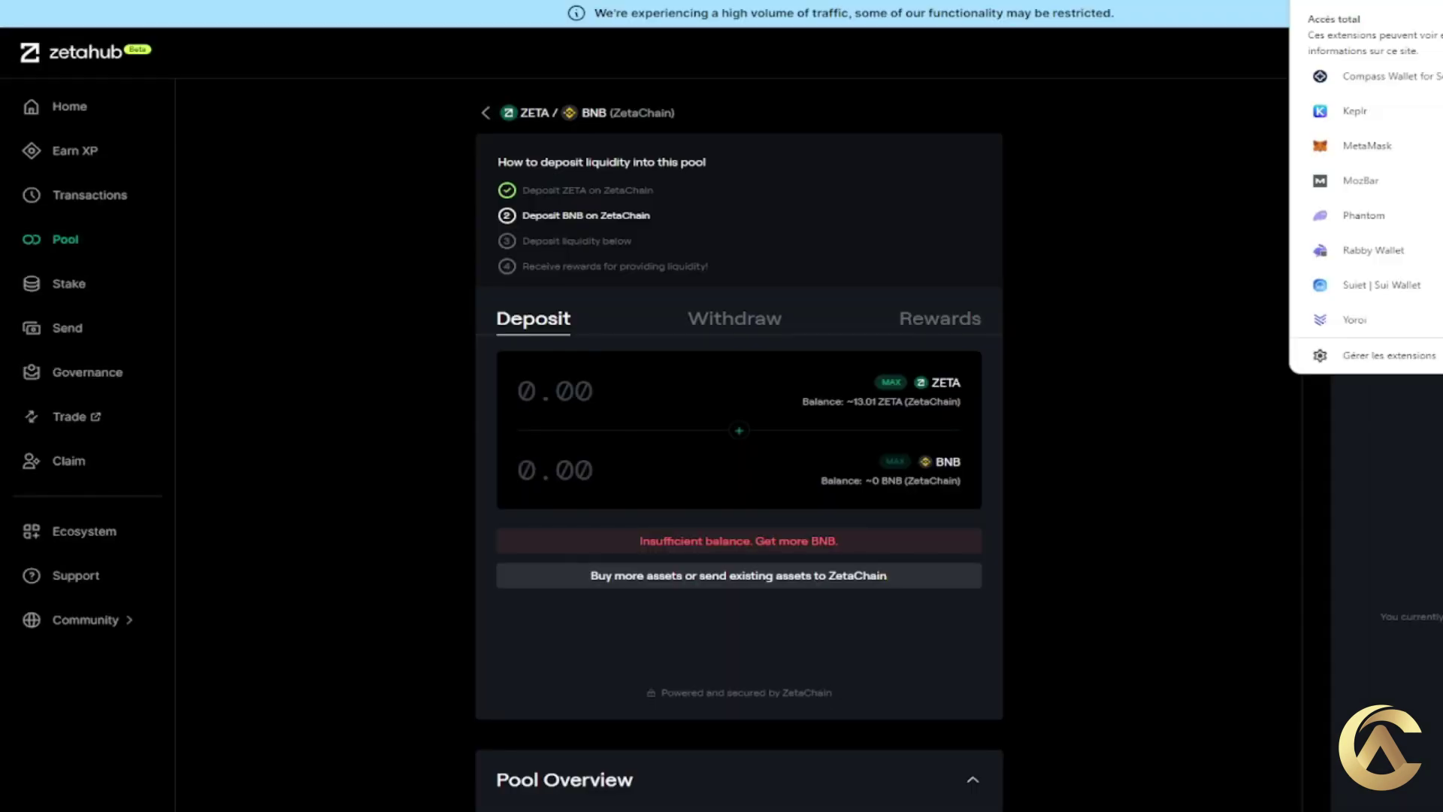
left_click(1429, 66)
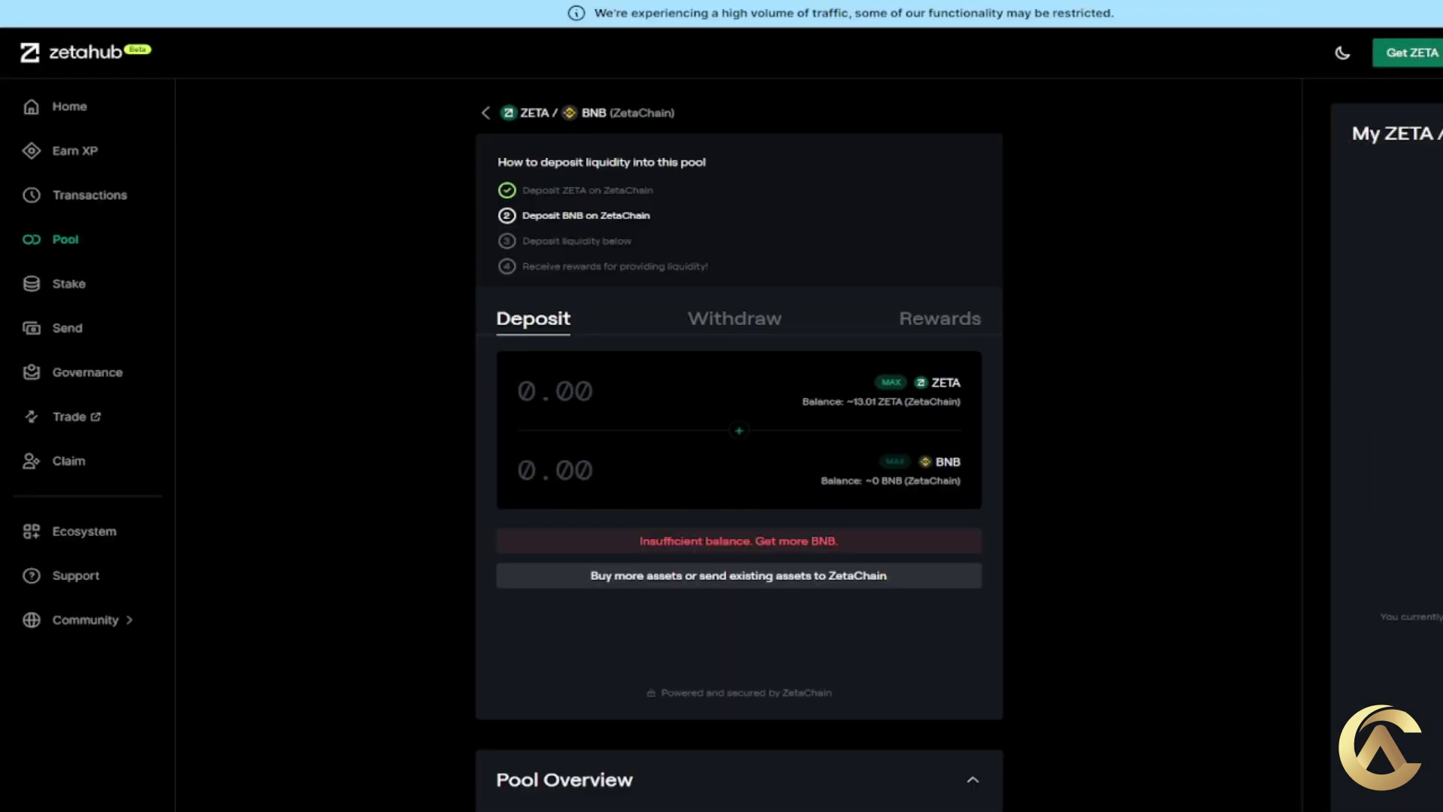
left_click(1265, 7)
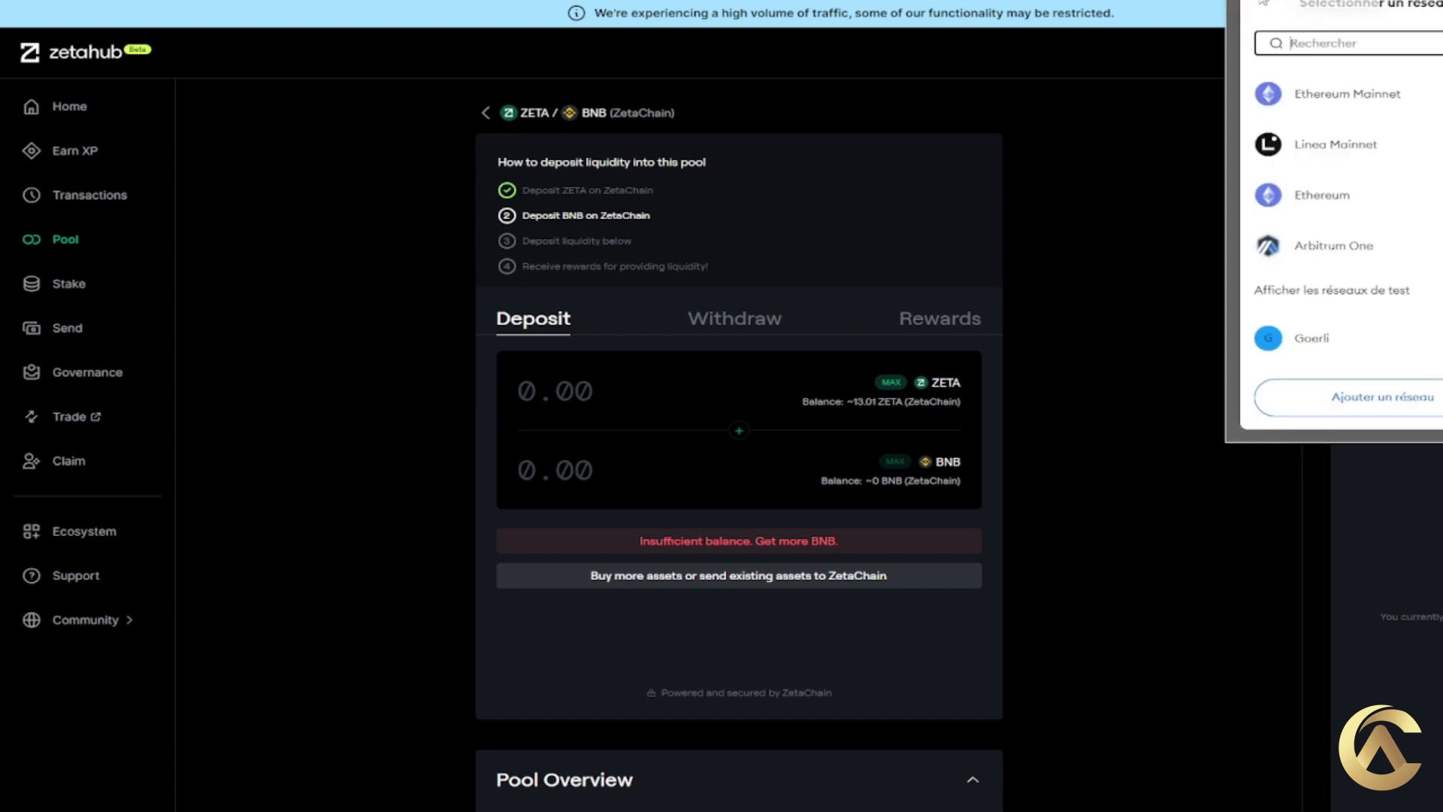
scroll(1346, 213, "down", 2)
left_click(1345, 151)
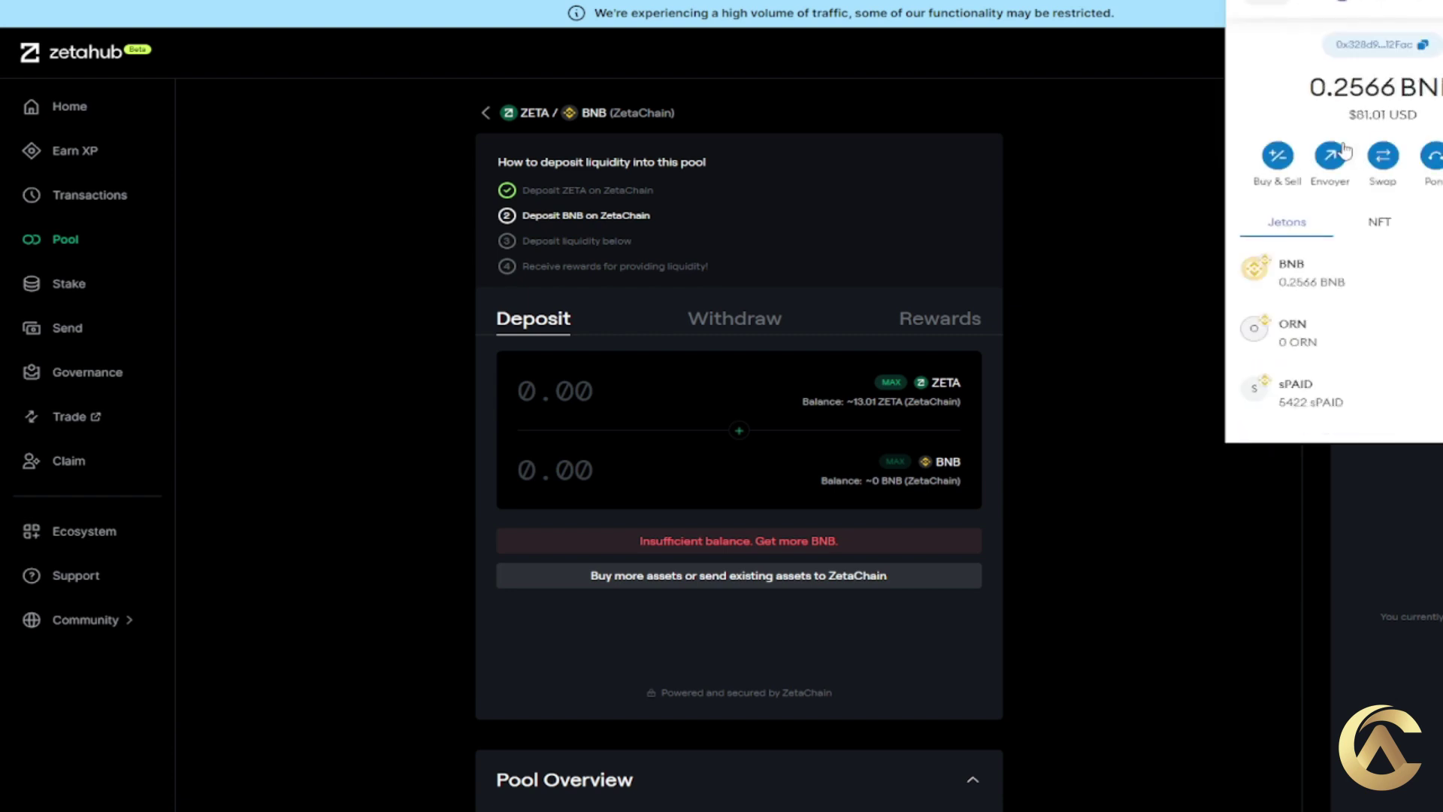
Send 0.1 BNB from the BSC network to ZetaChain and track the transfer.
left_click(739, 575)
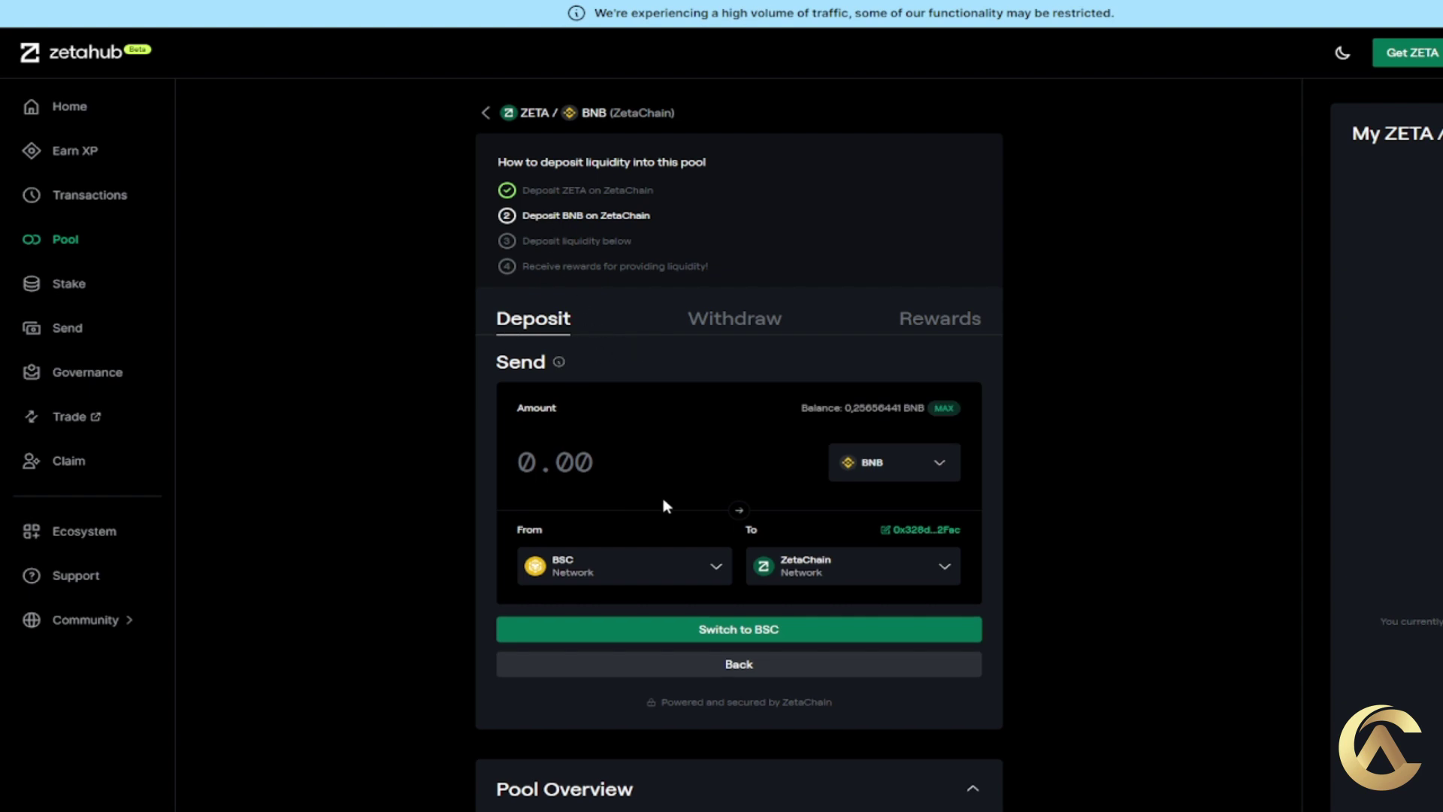
left_click(535, 445)
type("0.1")
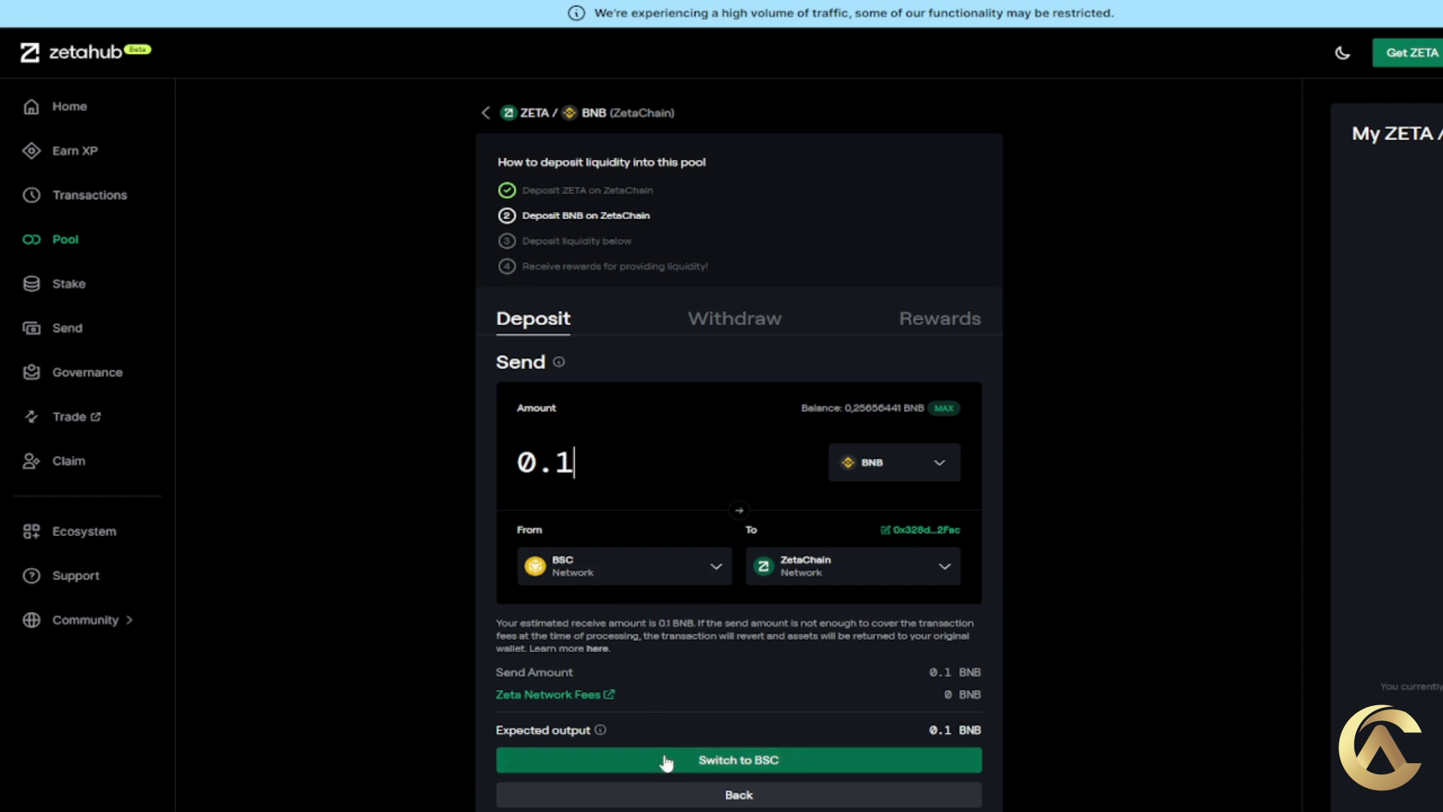
scroll(664, 744, "down", 1)
left_click(668, 690)
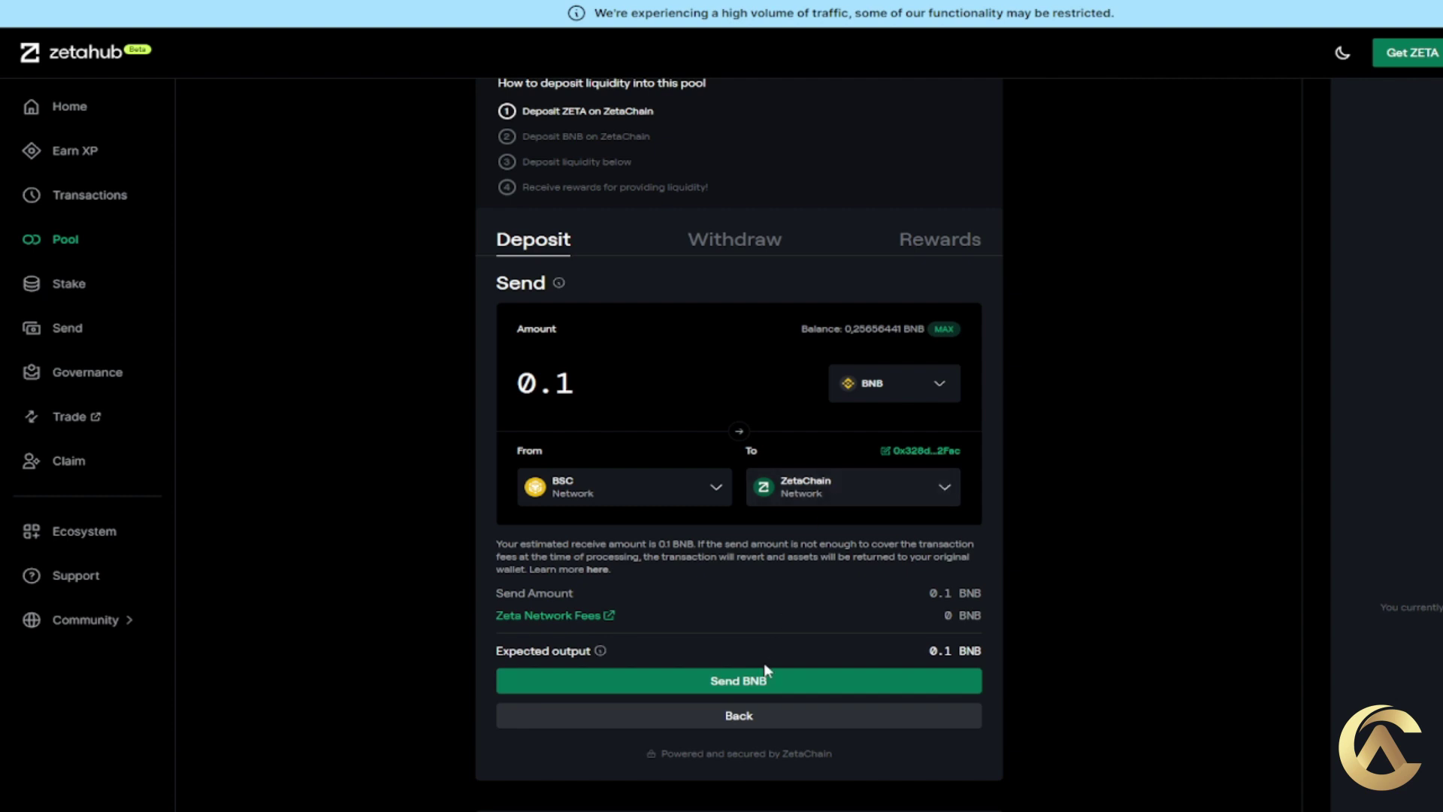
left_click(751, 686)
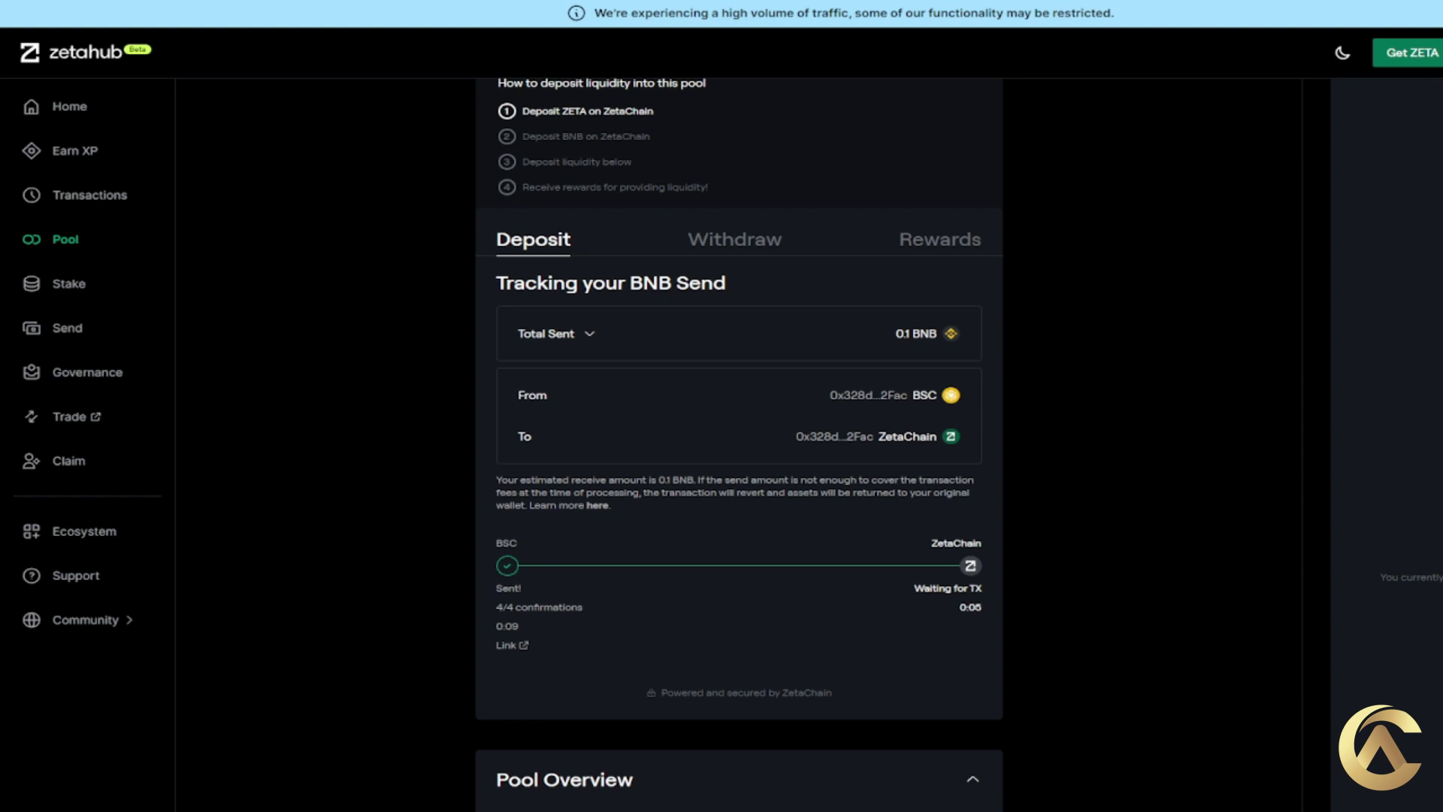
scroll(559, 567, "down", 2)
scroll(559, 567, "up", 2)
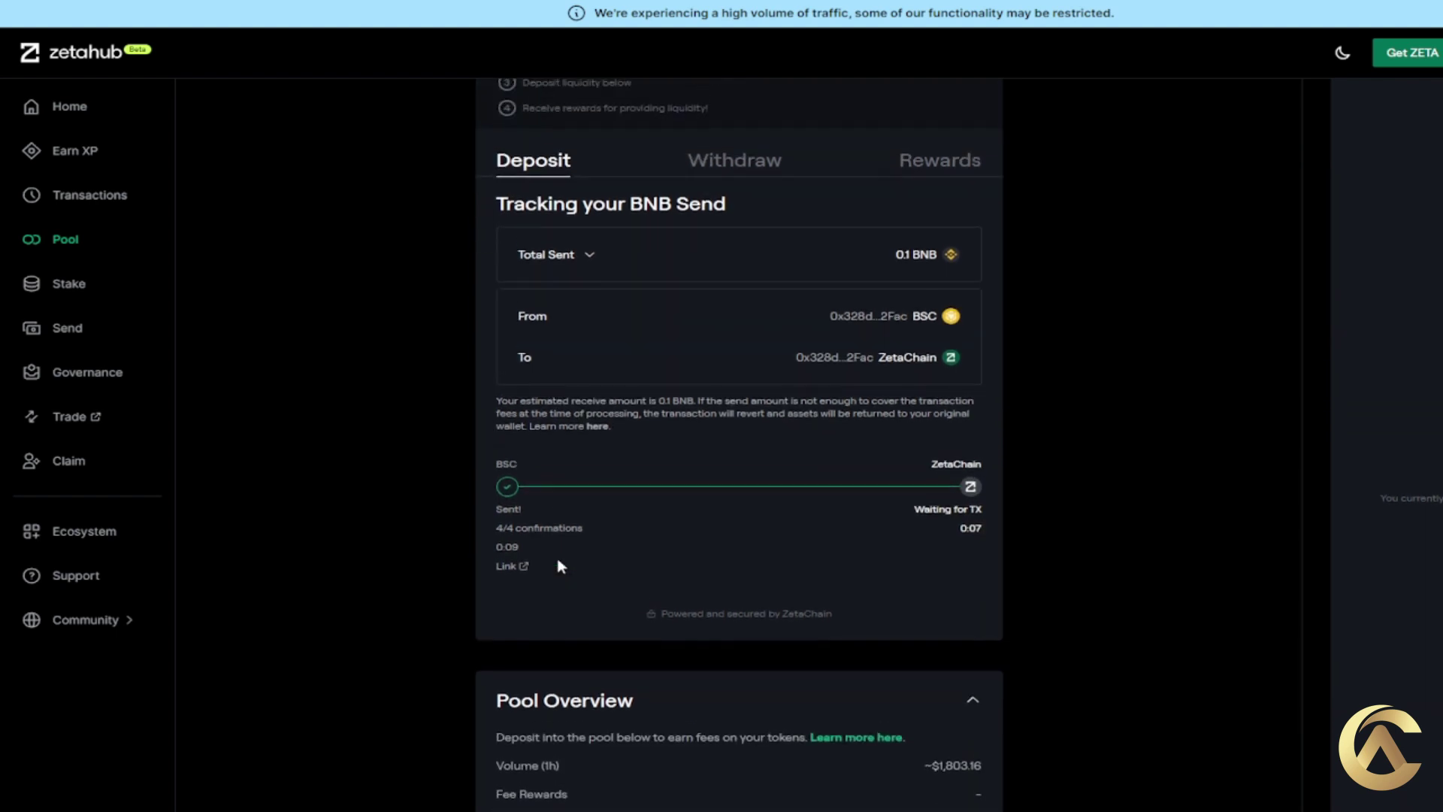
scroll(558, 567, "down", 2)
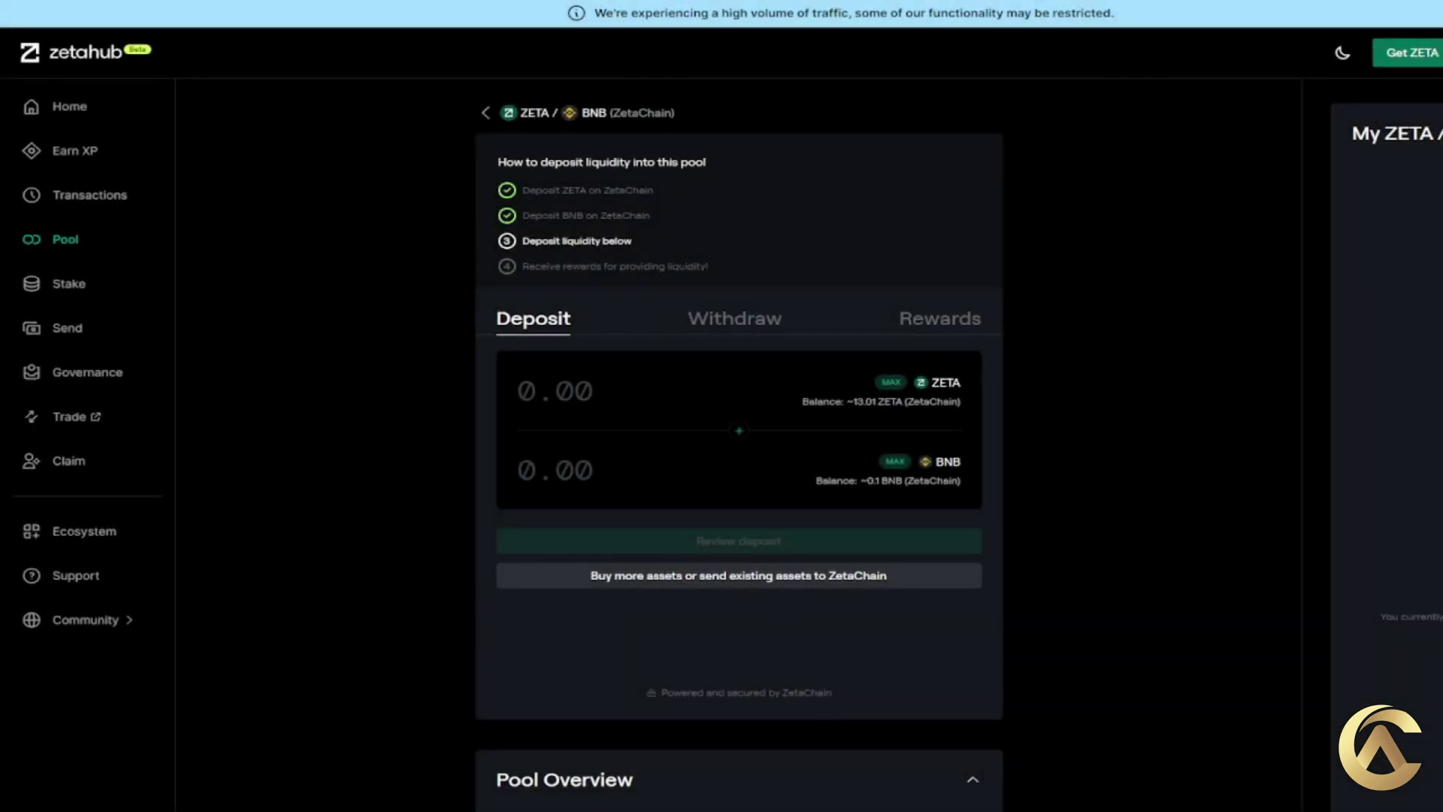
Try the maximum balance, 0.02 and 0.01 as the BNB amount of the pool deposit.
left_click(895, 462)
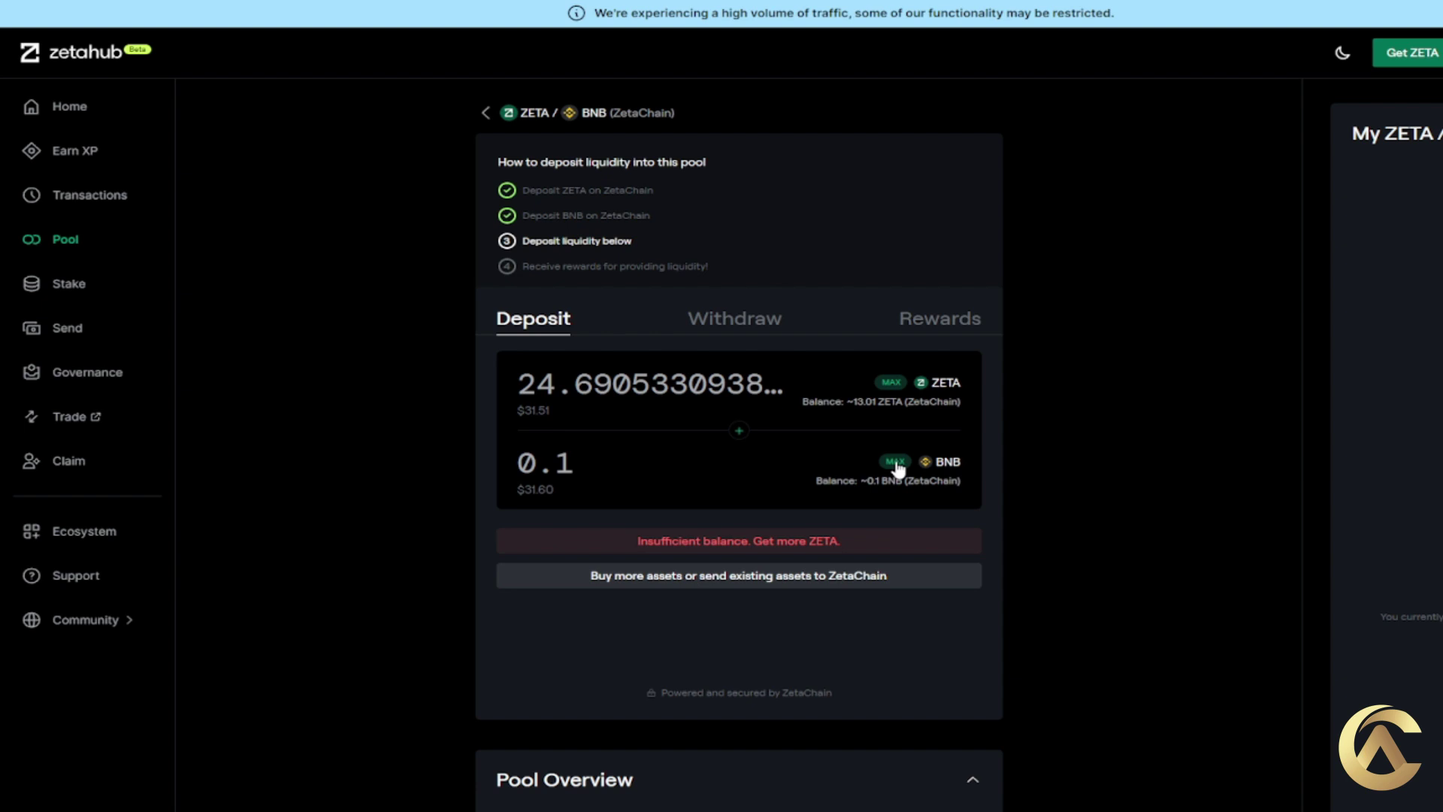
left_click(575, 464)
key("BackSpace")
type("02")
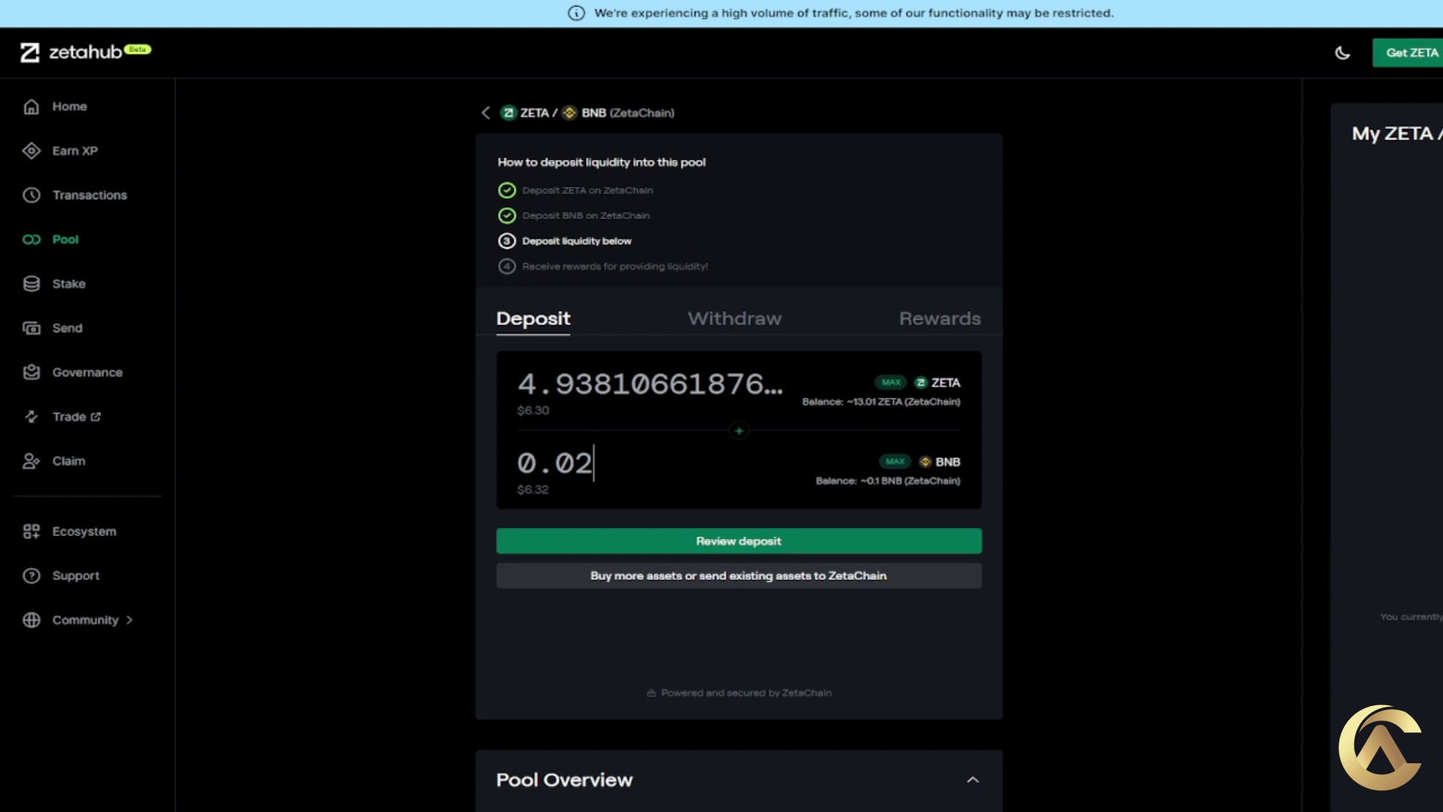
key("BackSpace")
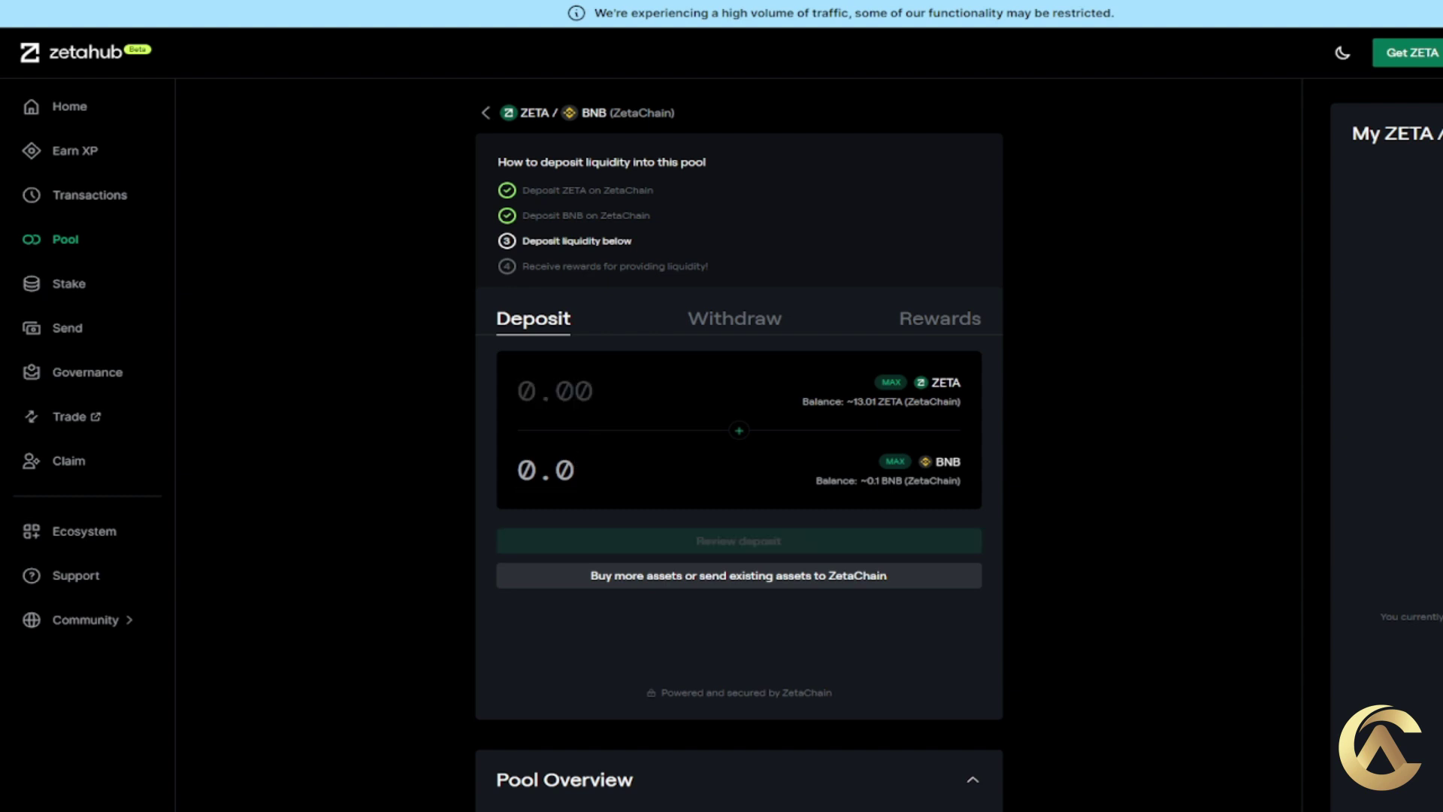
type("1")
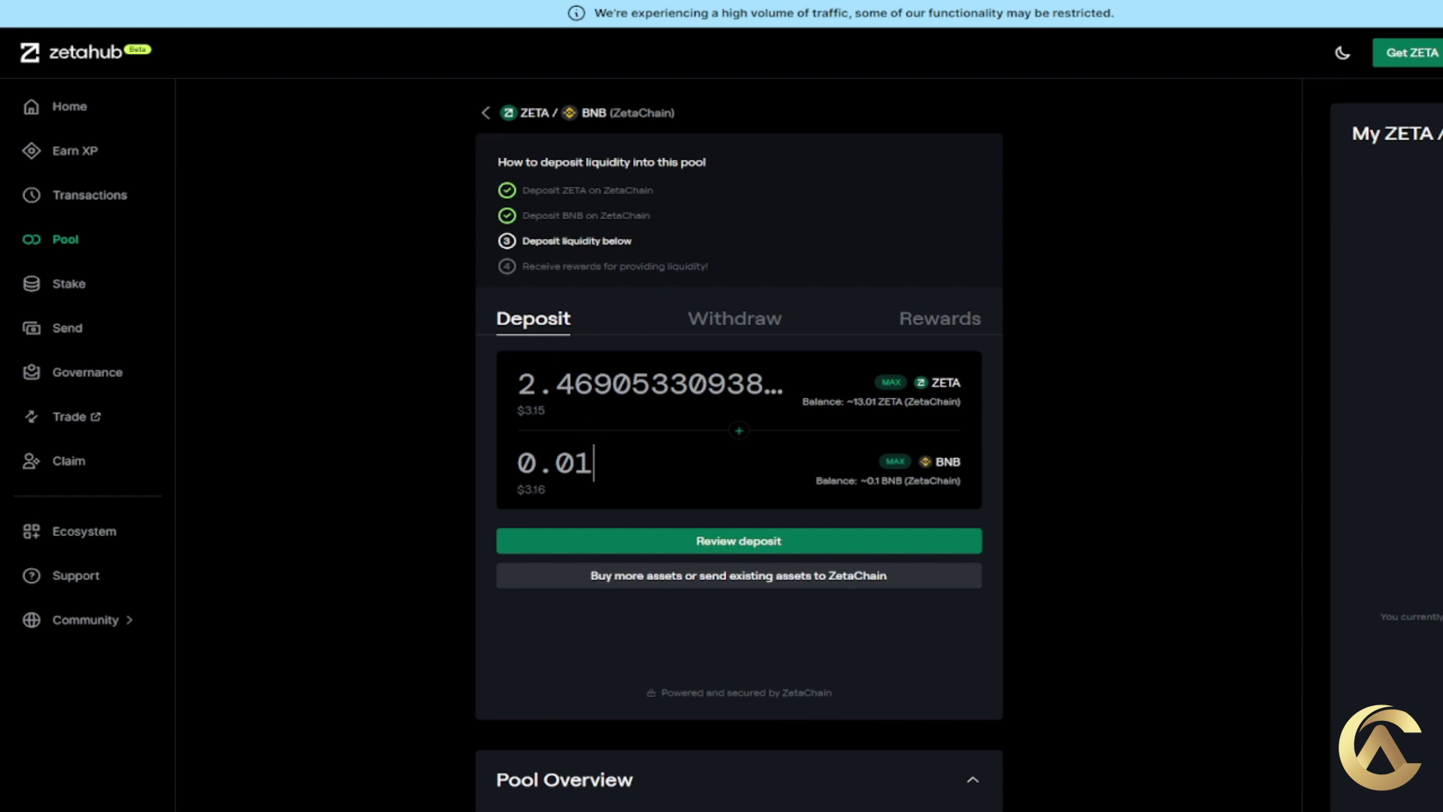
Set the ZETA amount of the pool deposit to 2.
left_click_drag(776, 384, 396, 363)
type("232872")
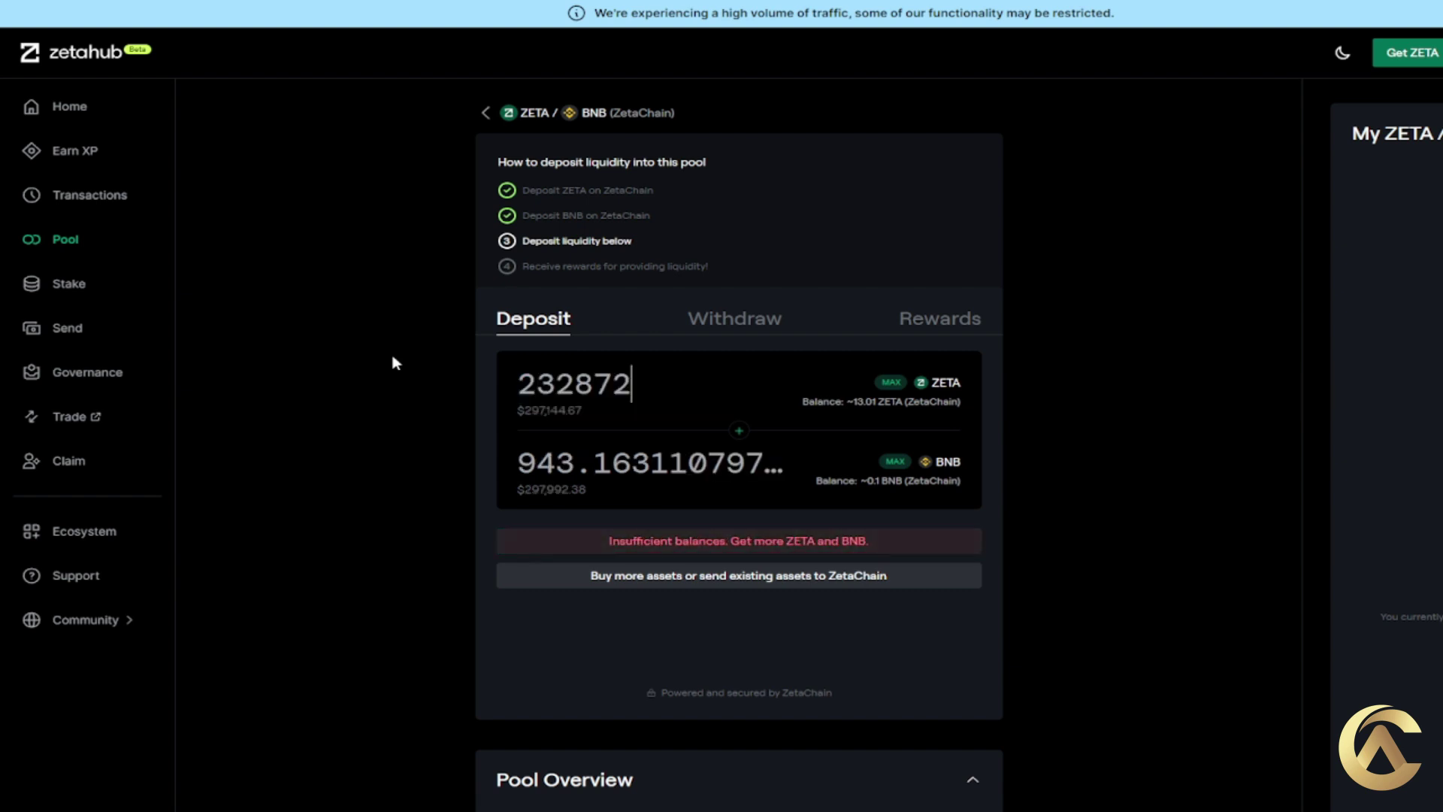
key("BackSpace")
key("BackSpace")
key("BackSpace")
key("BackSpace")
key("BackSpace")
key("BackSpace")
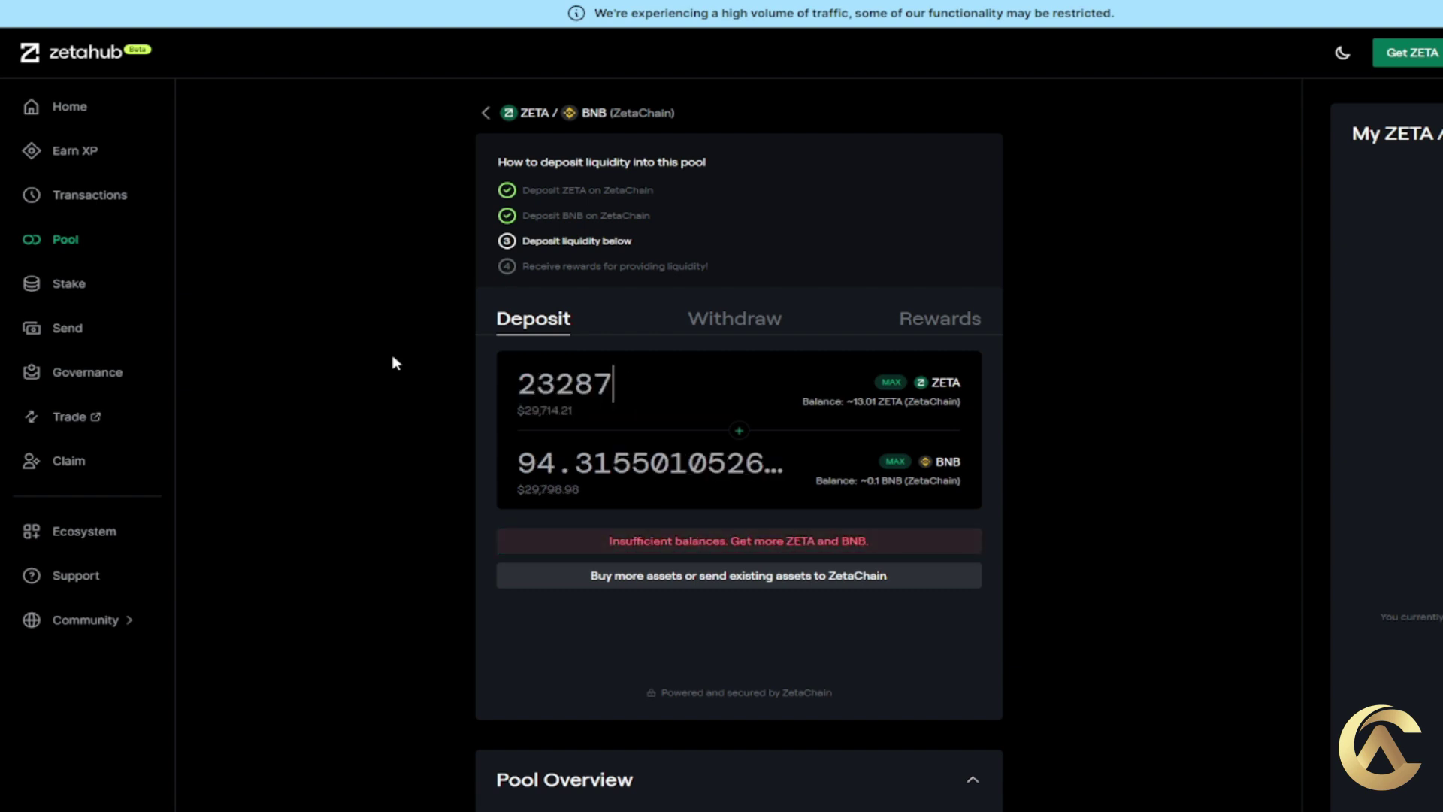
type("2")
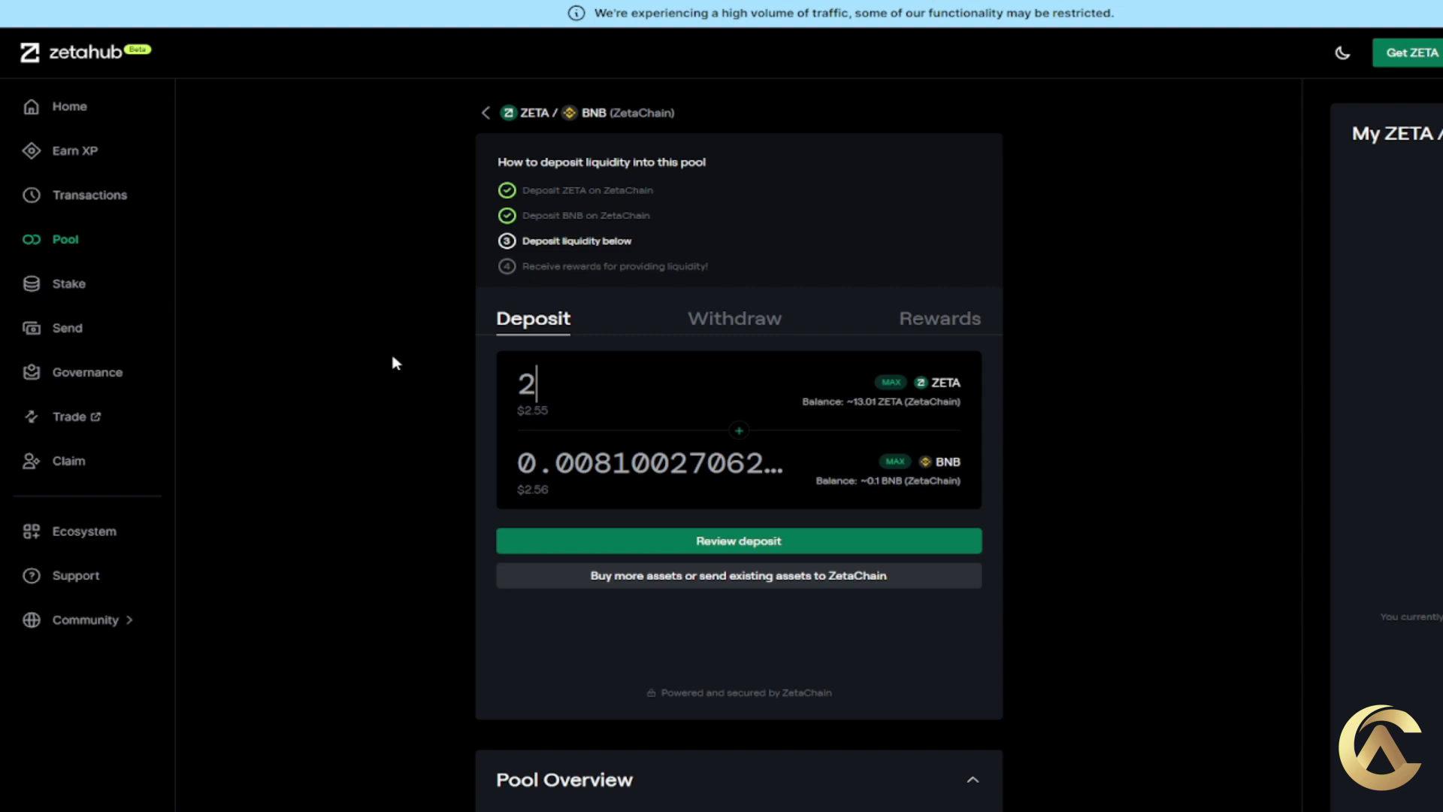
Review the deposit, allow the ZETA / BNB tokens and confirm the liquidity deposit, approving both wallet requests.
left_click(767, 543)
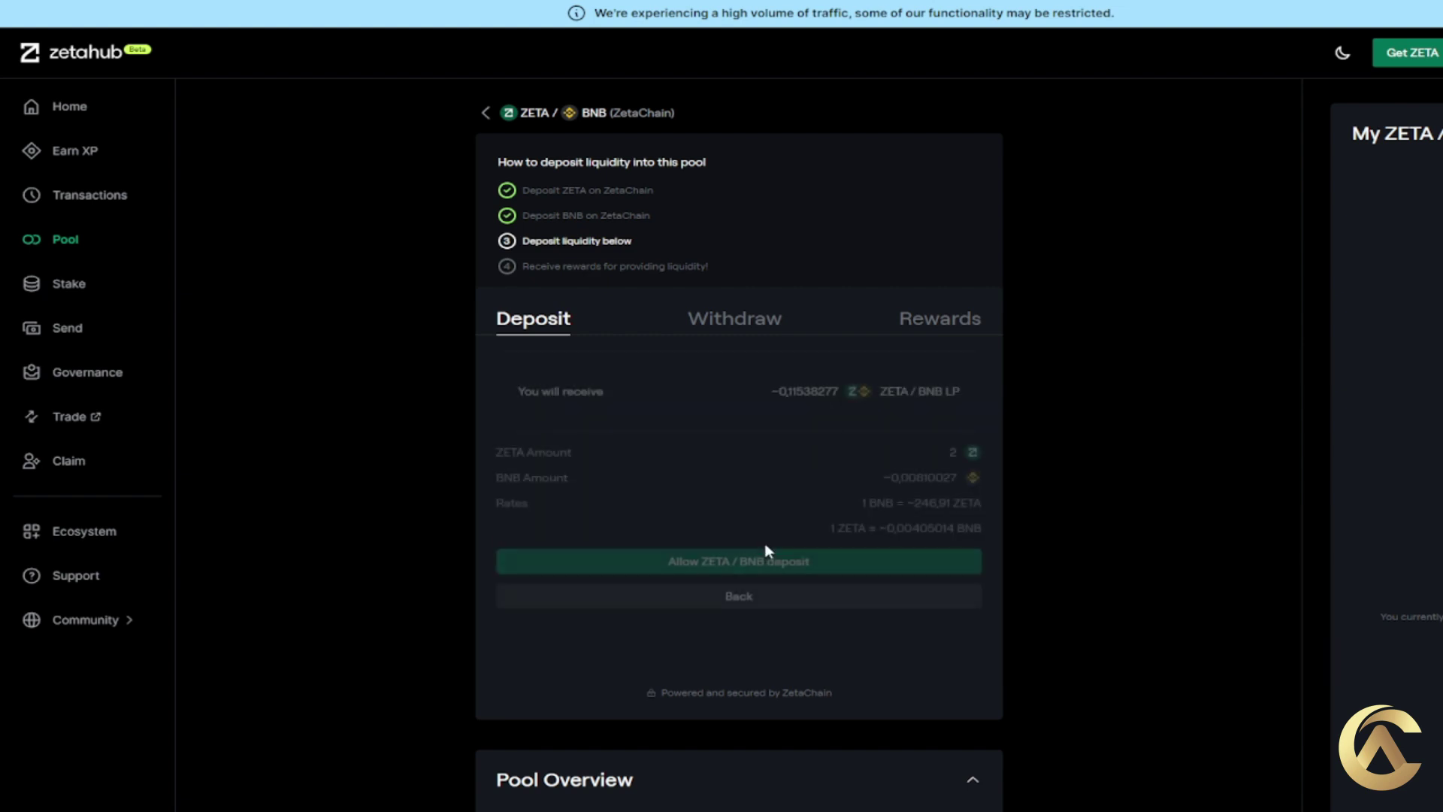
left_click(765, 567)
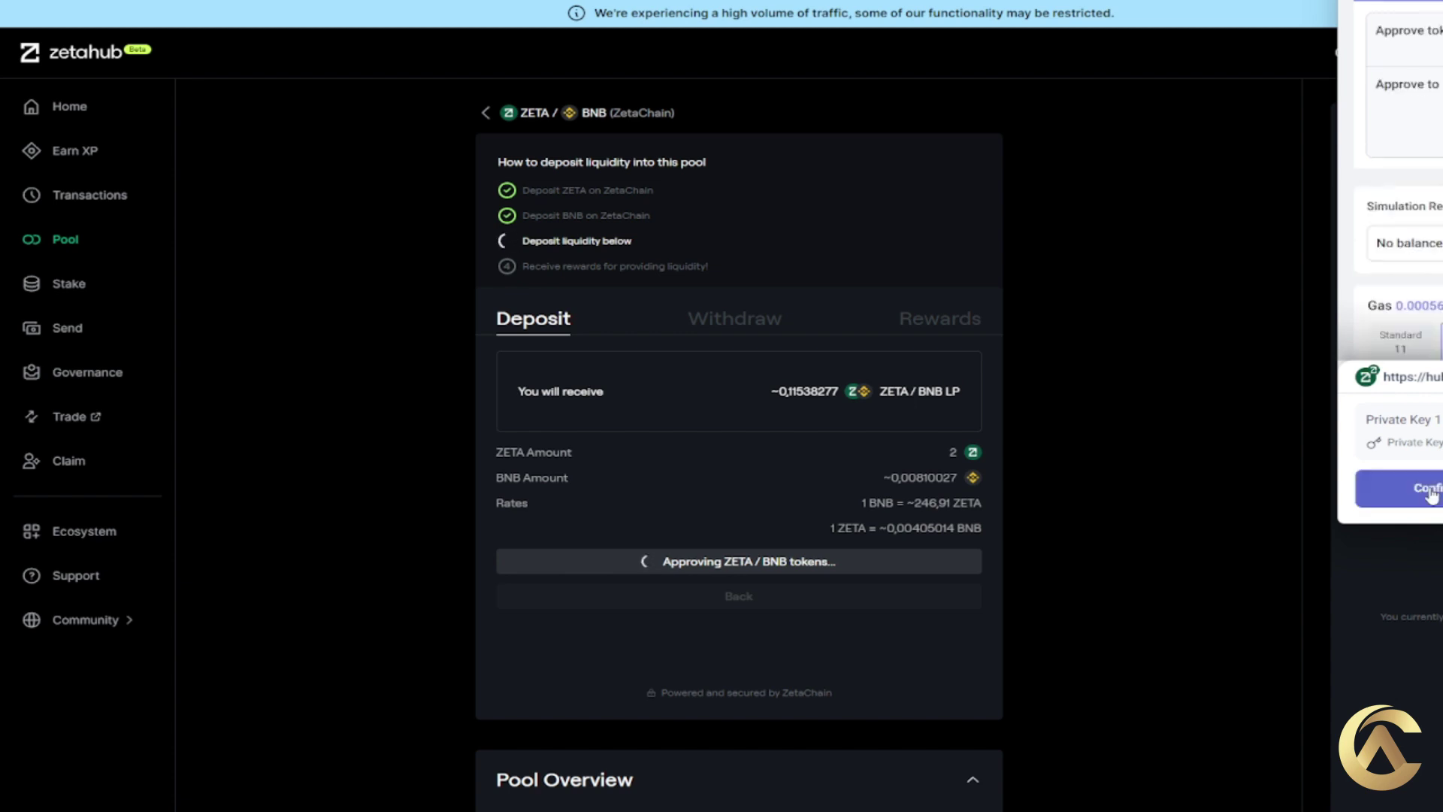
left_click(1433, 490)
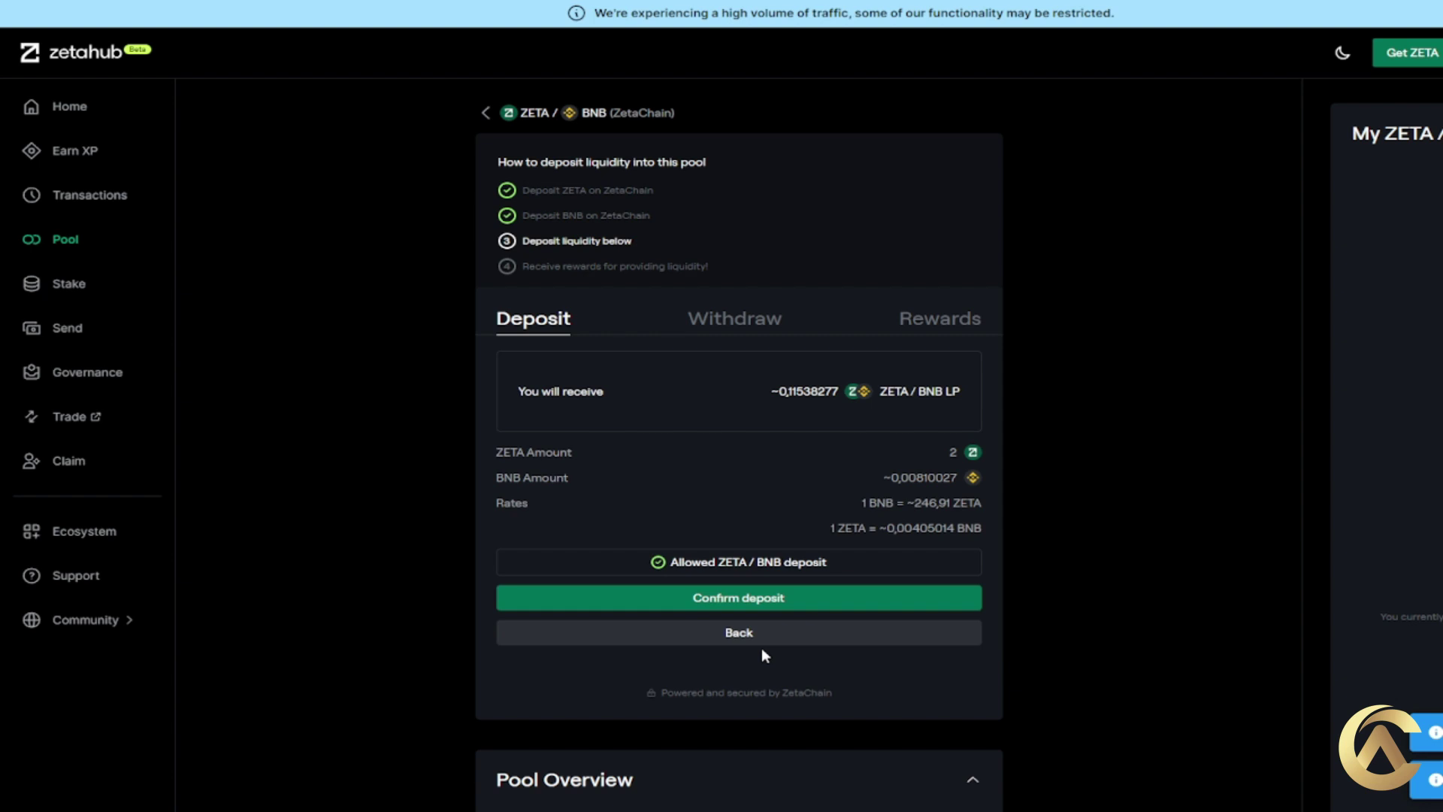
left_click(785, 611)
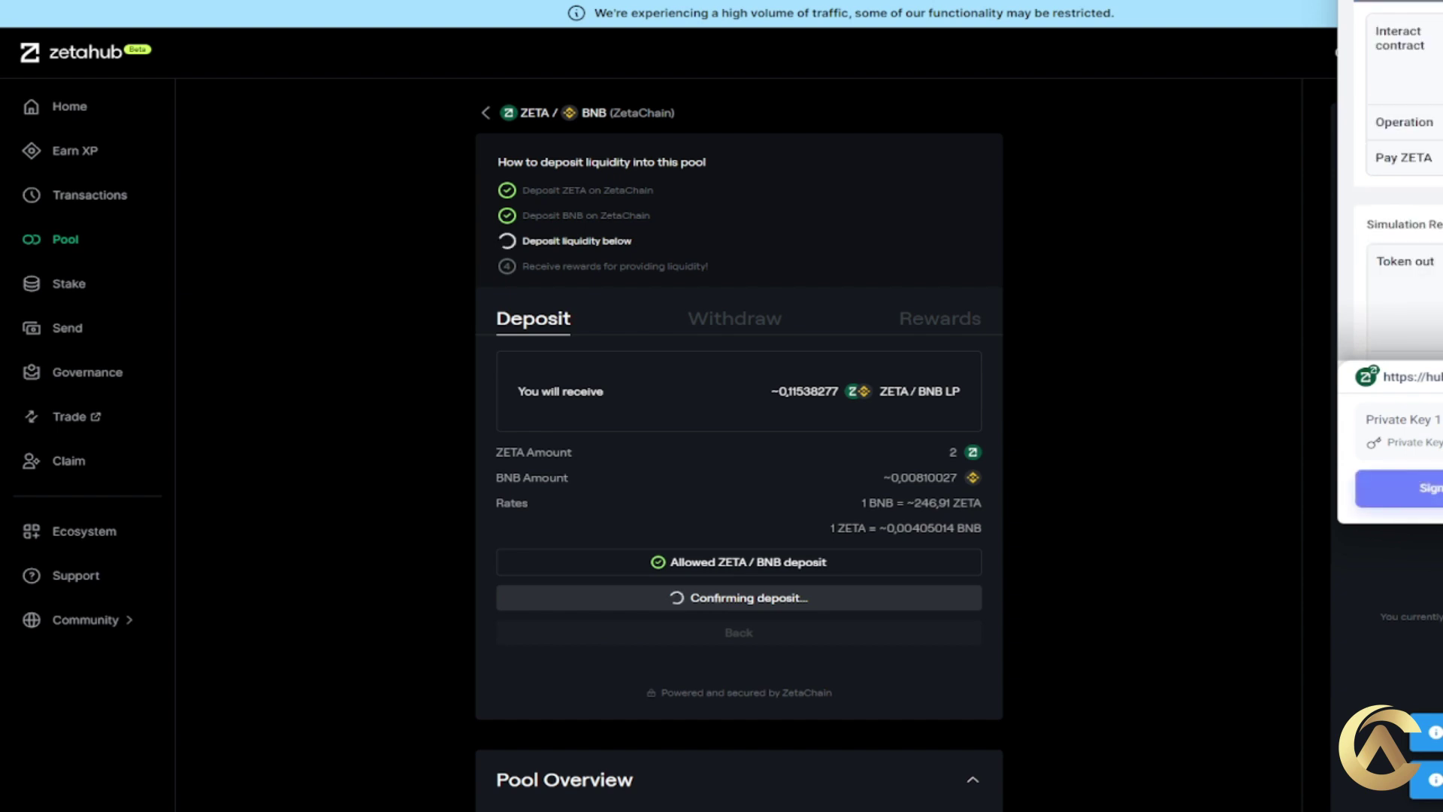
left_click(1414, 487)
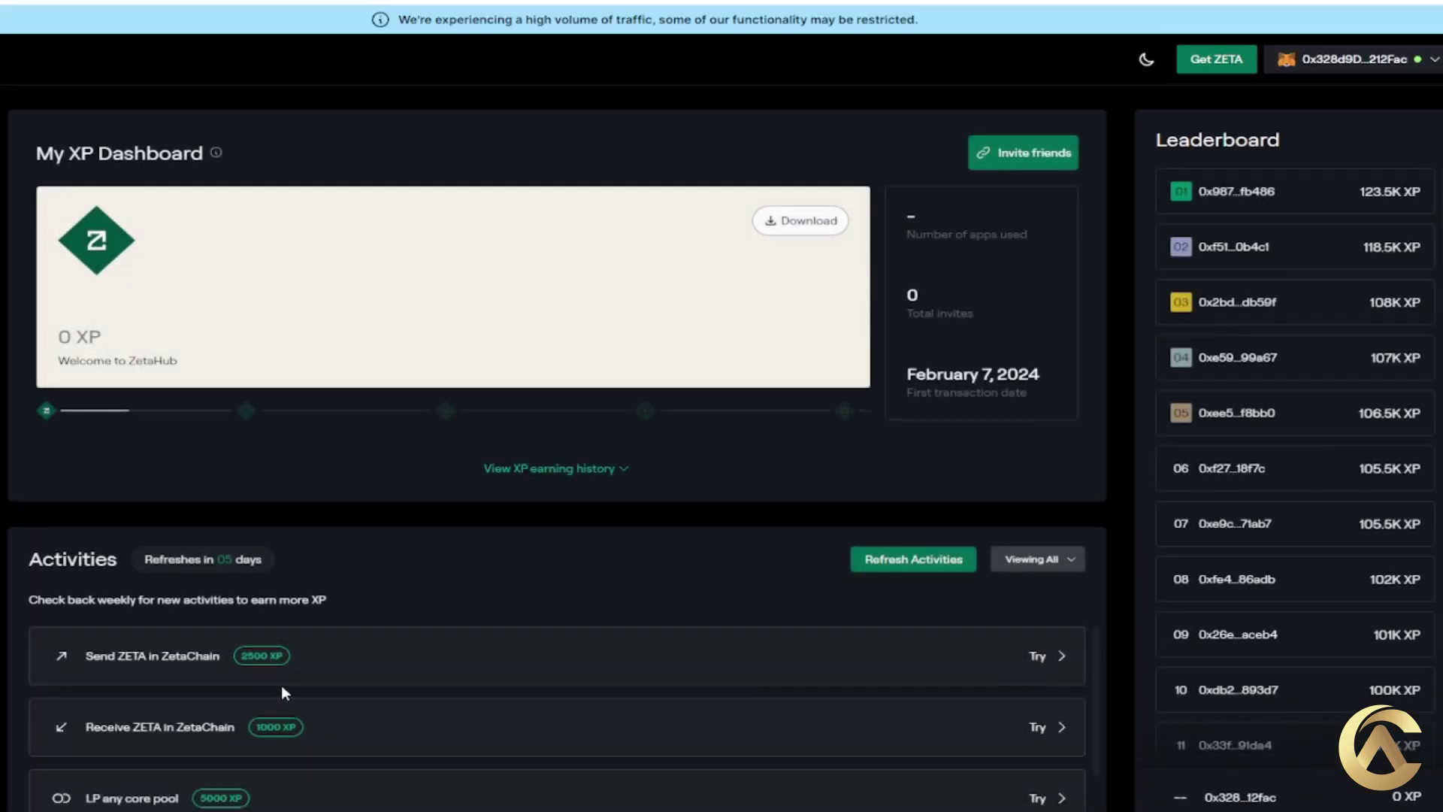
Check the pool position through the LP any core pool activity and look through the remaining XP activities.
scroll(156, 760, "down", 1)
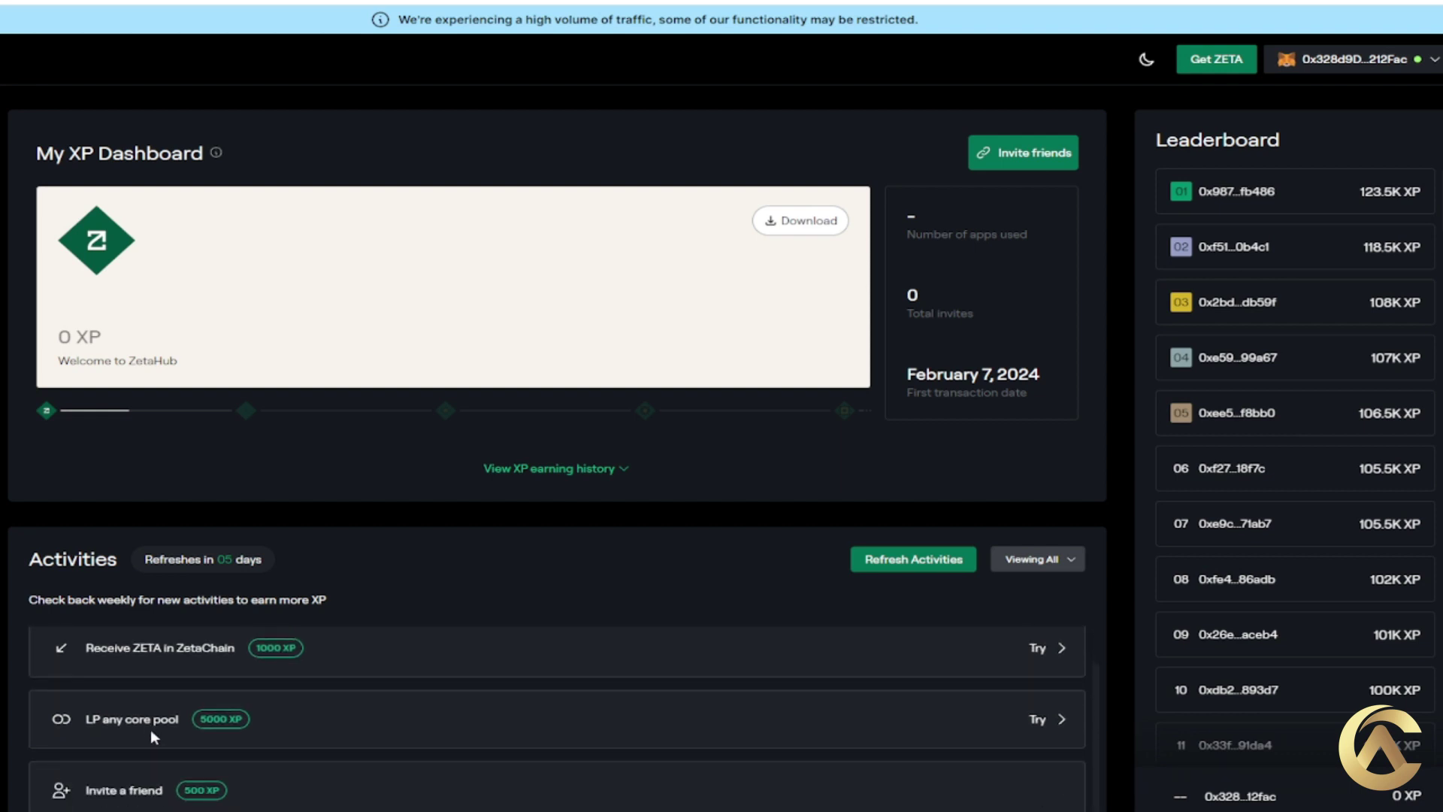
left_click(1036, 722)
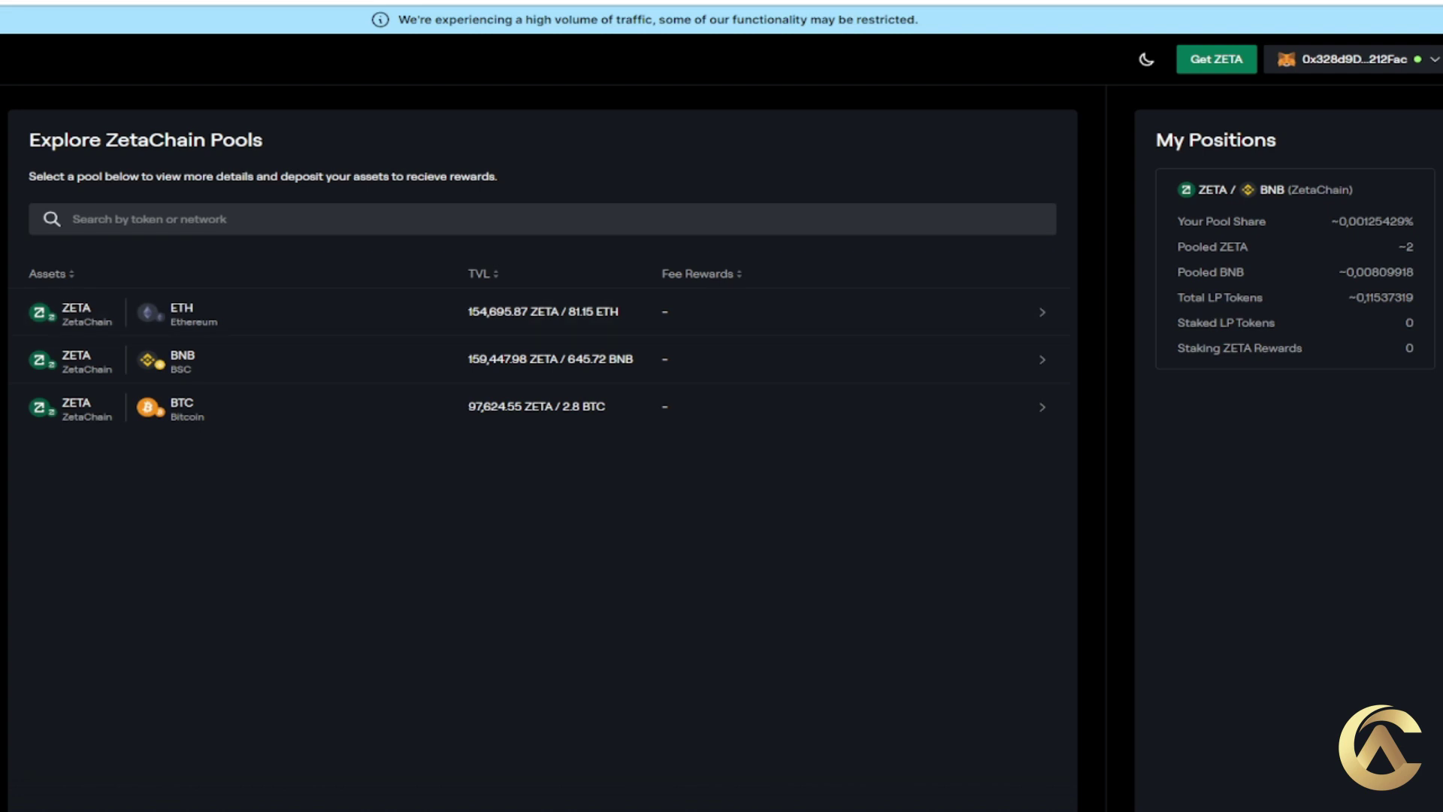
key("alt+Left")
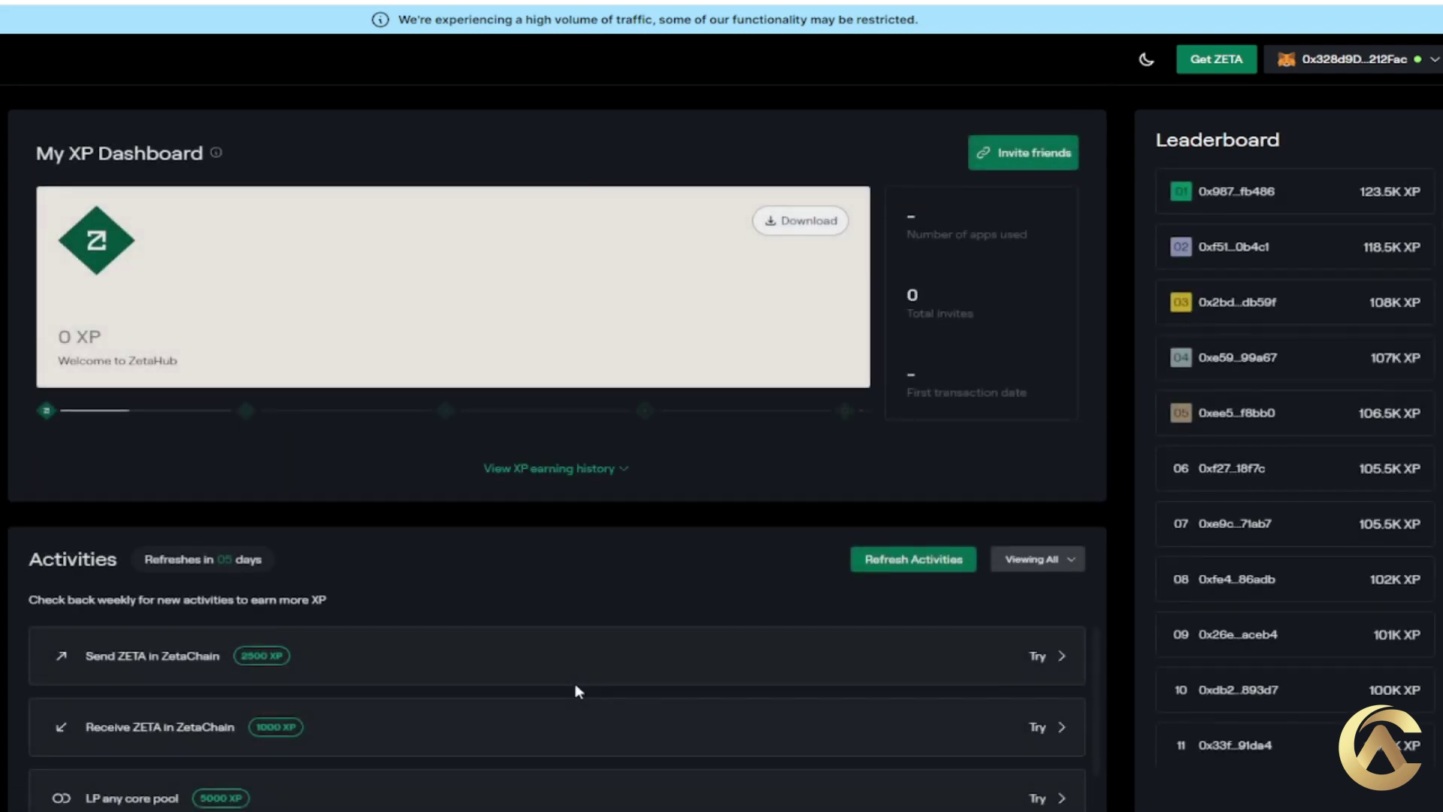
scroll(593, 690, "down", 2)
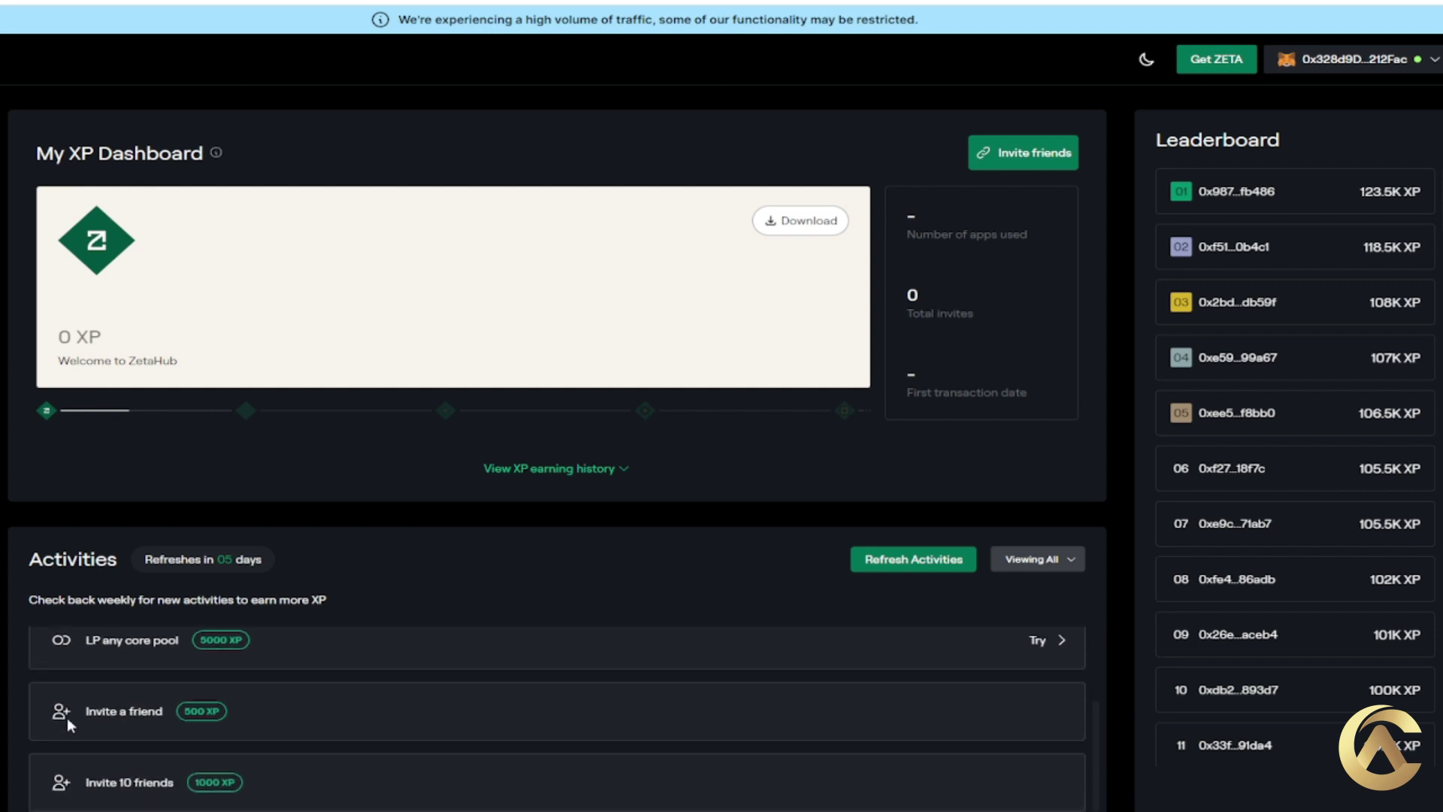
scroll(154, 701, "up", 1)
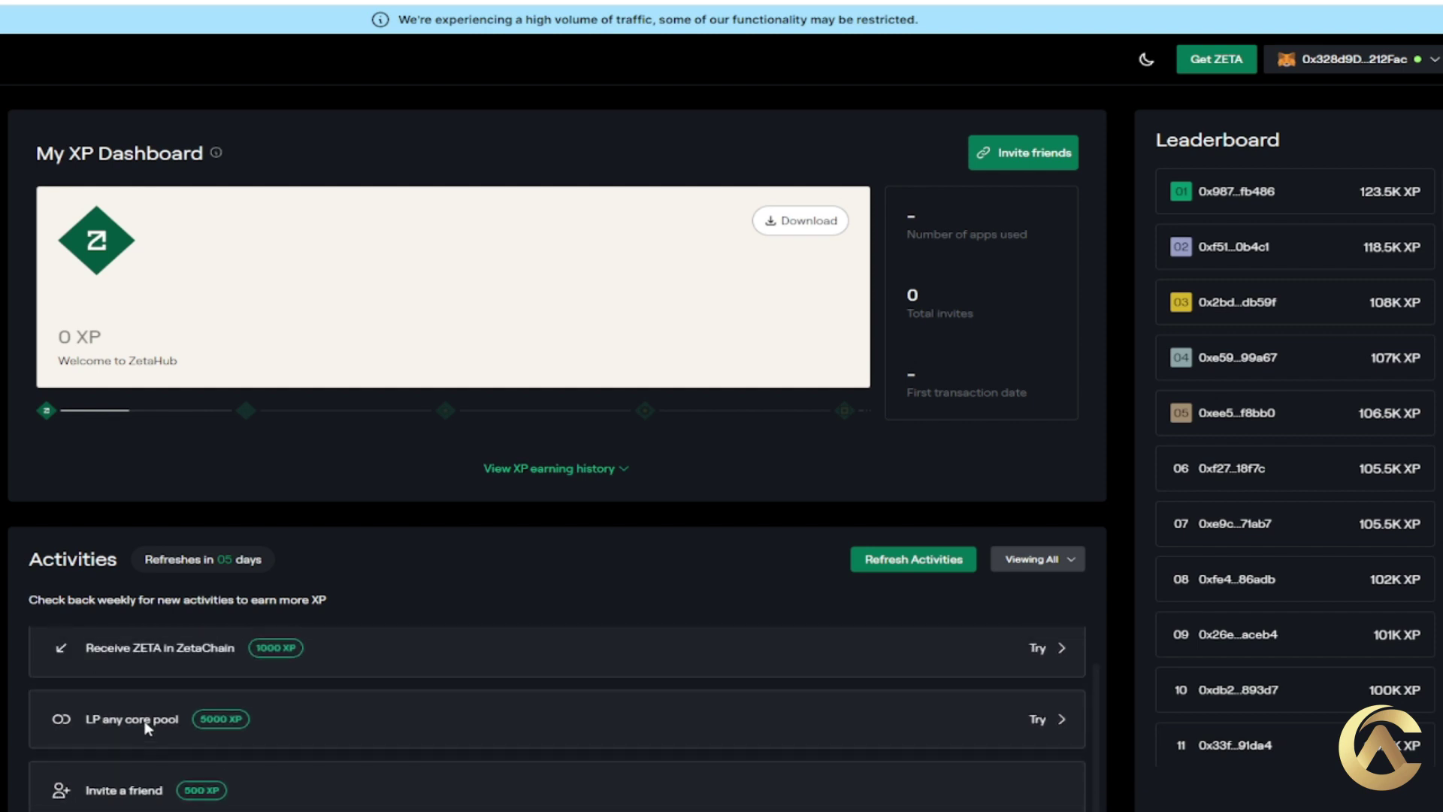
scroll(149, 722, "up", 1)
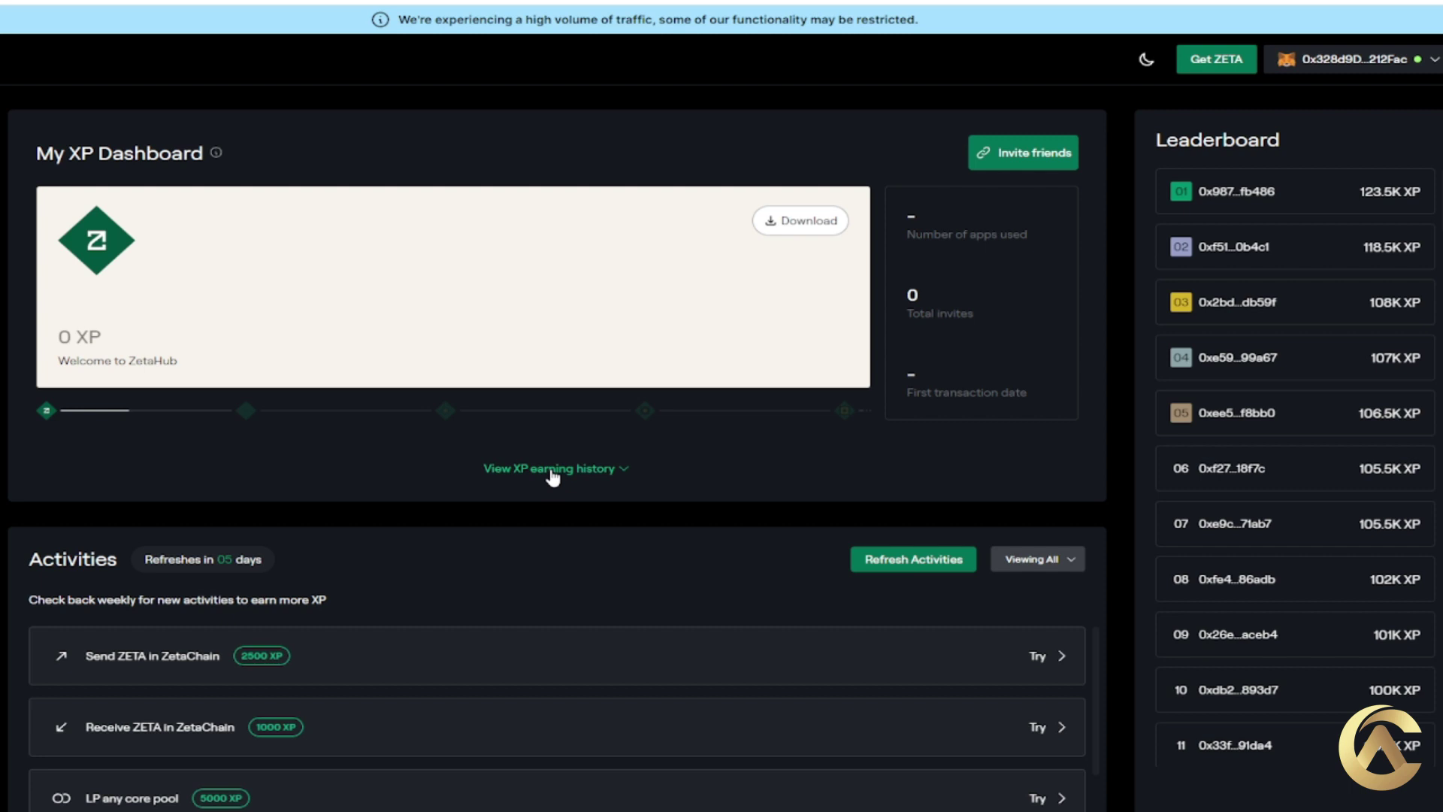
Create a ZetaHub invite link for friends, sign the wallet request and copy the link.
left_click(1025, 161)
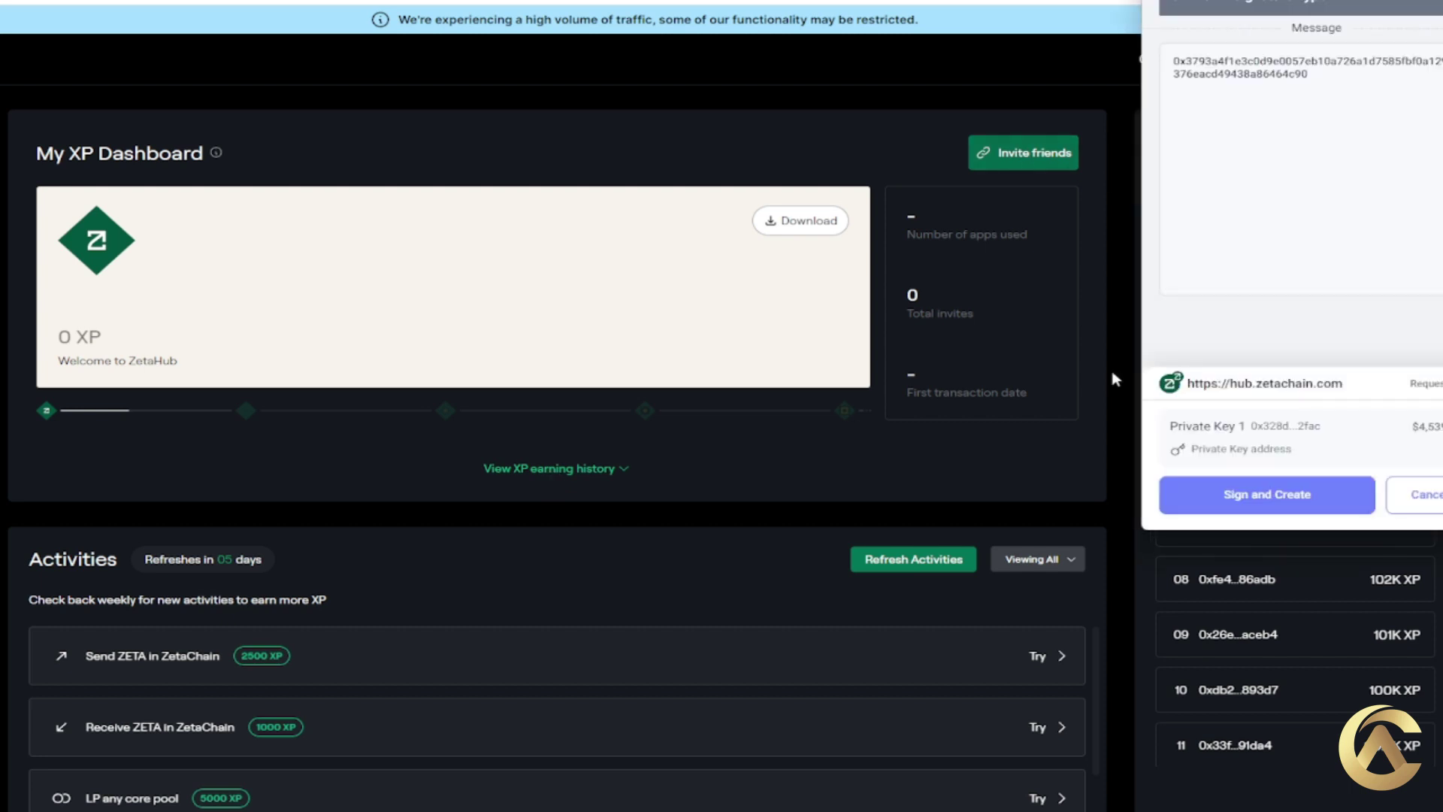
left_click(1243, 512)
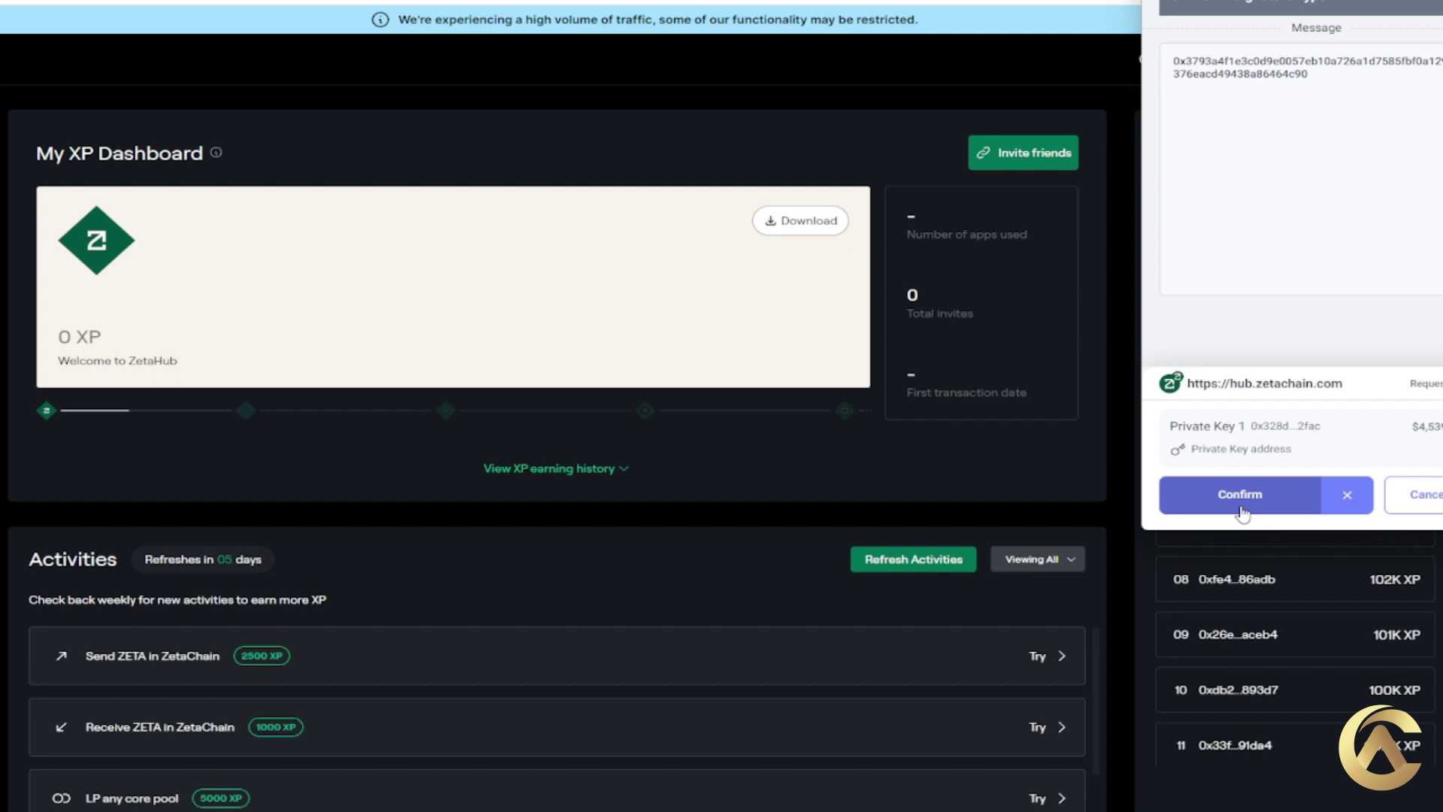
left_click(1241, 496)
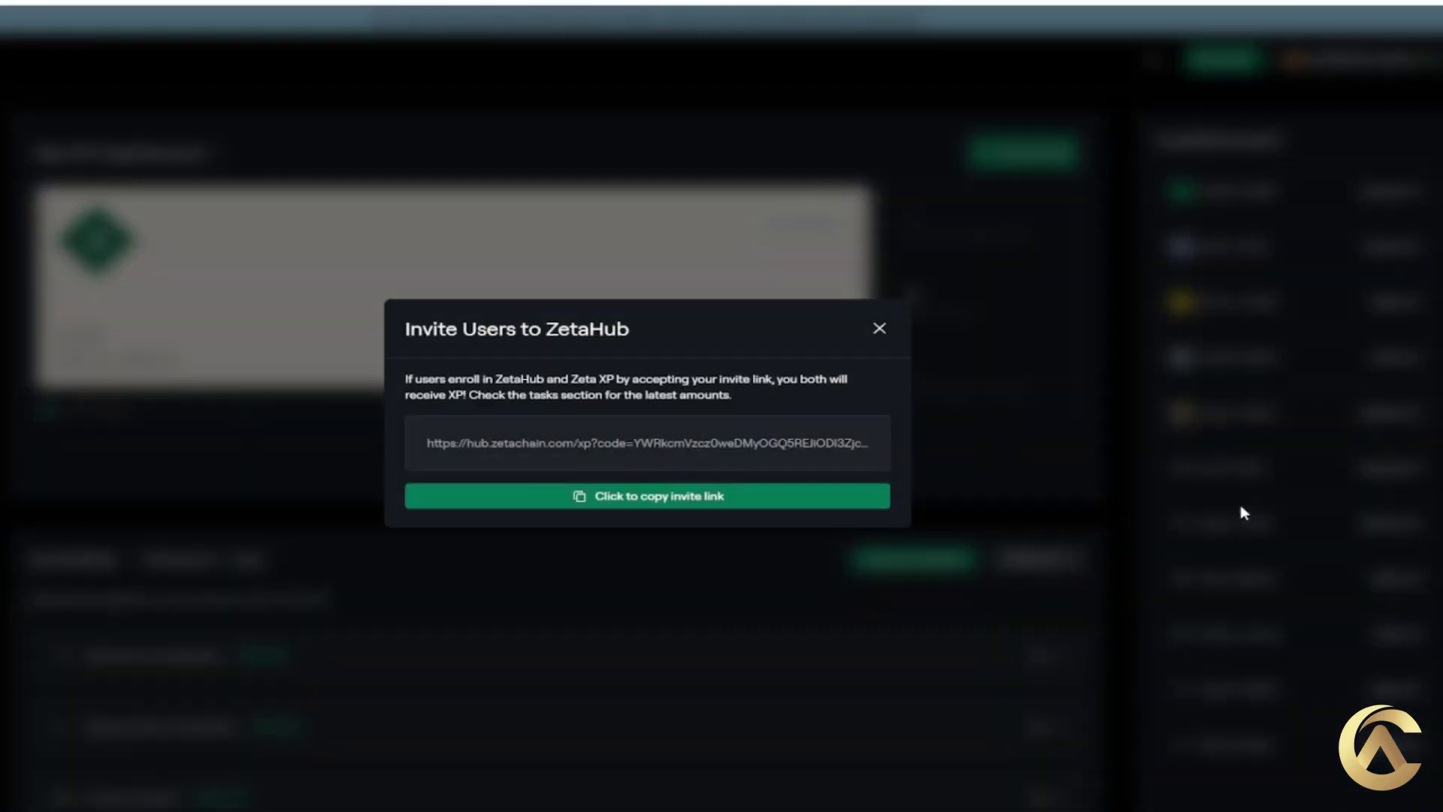
left_click(623, 512)
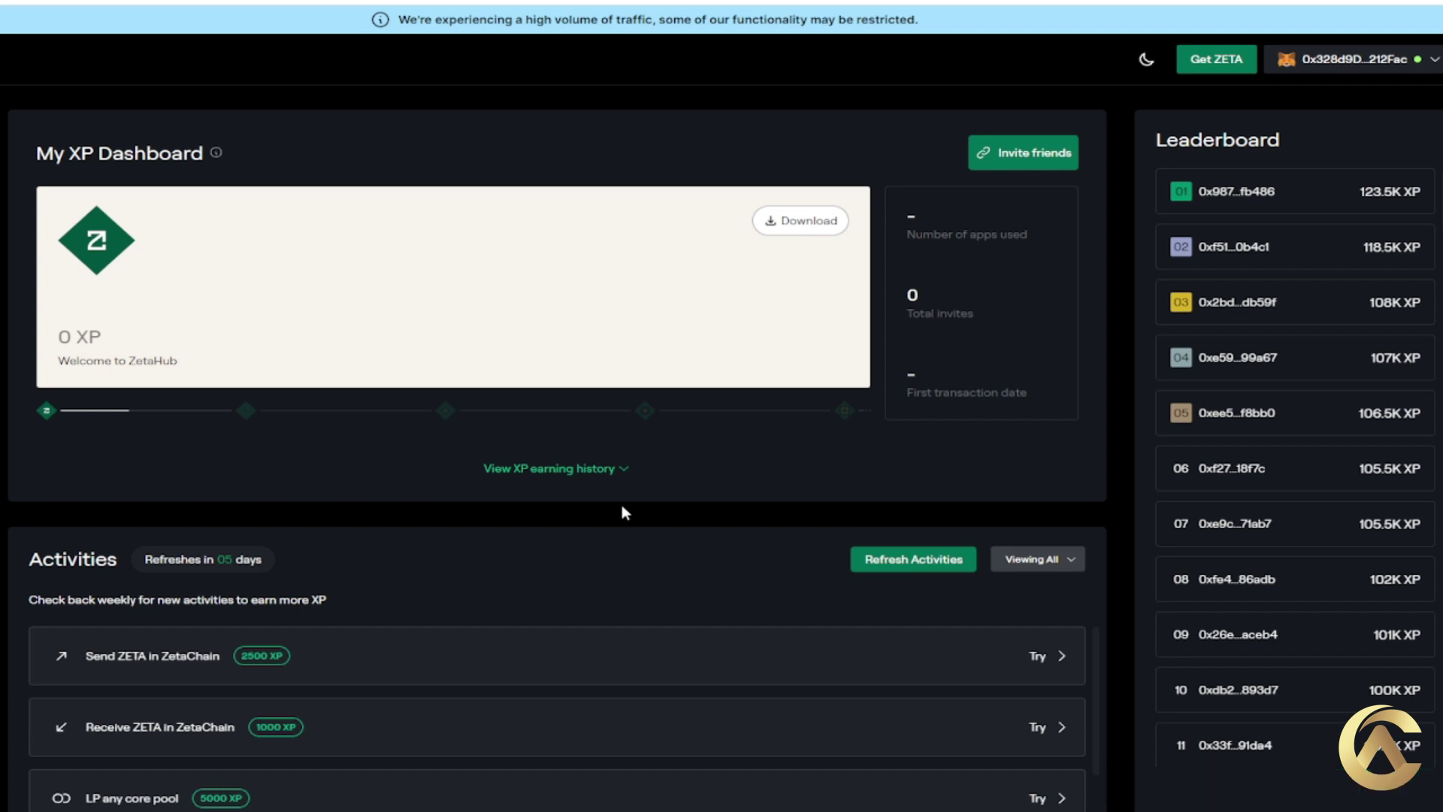
Look through the ZetaHub activities list, including the invite friends and Receive BTC in ZetaChain activities and their XP rewards.
scroll(357, 686, "down", 3)
scroll(356, 686, "up", 3)
scroll(354, 688, "down", 3)
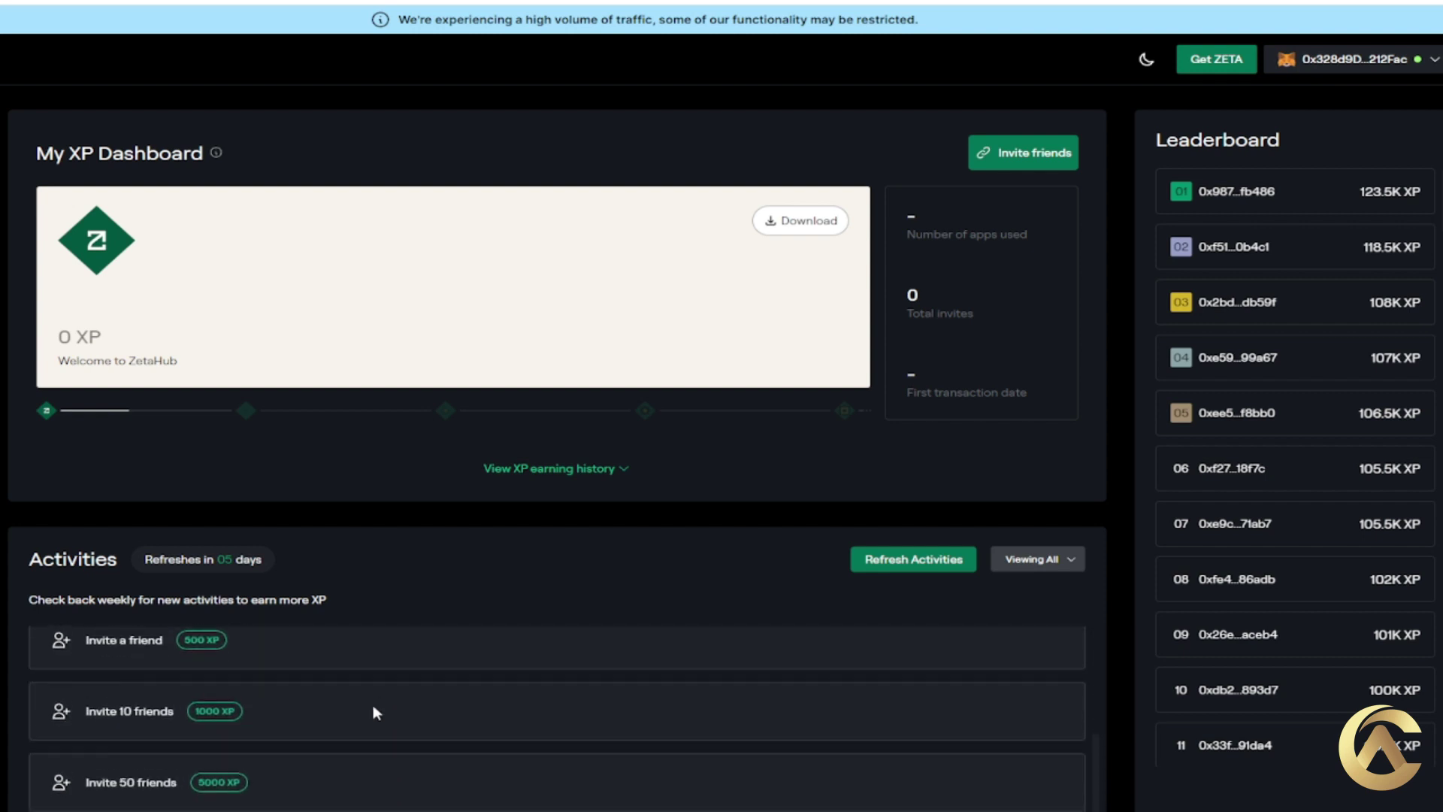
scroll(377, 719, "up", 1)
scroll(376, 718, "down", 1)
scroll(361, 711, "up", 1)
scroll(290, 720, "down", 1)
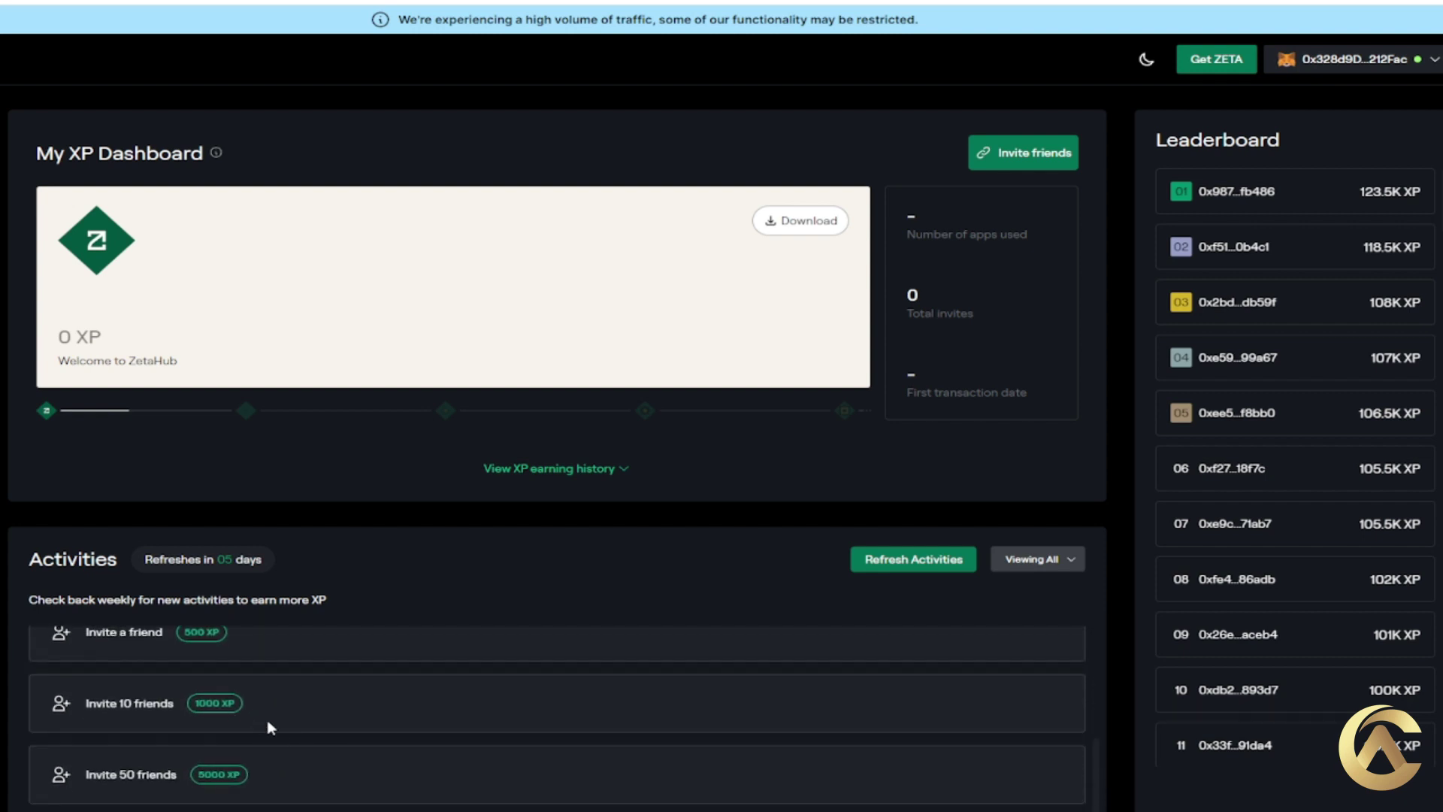
scroll(239, 706, "down", 1)
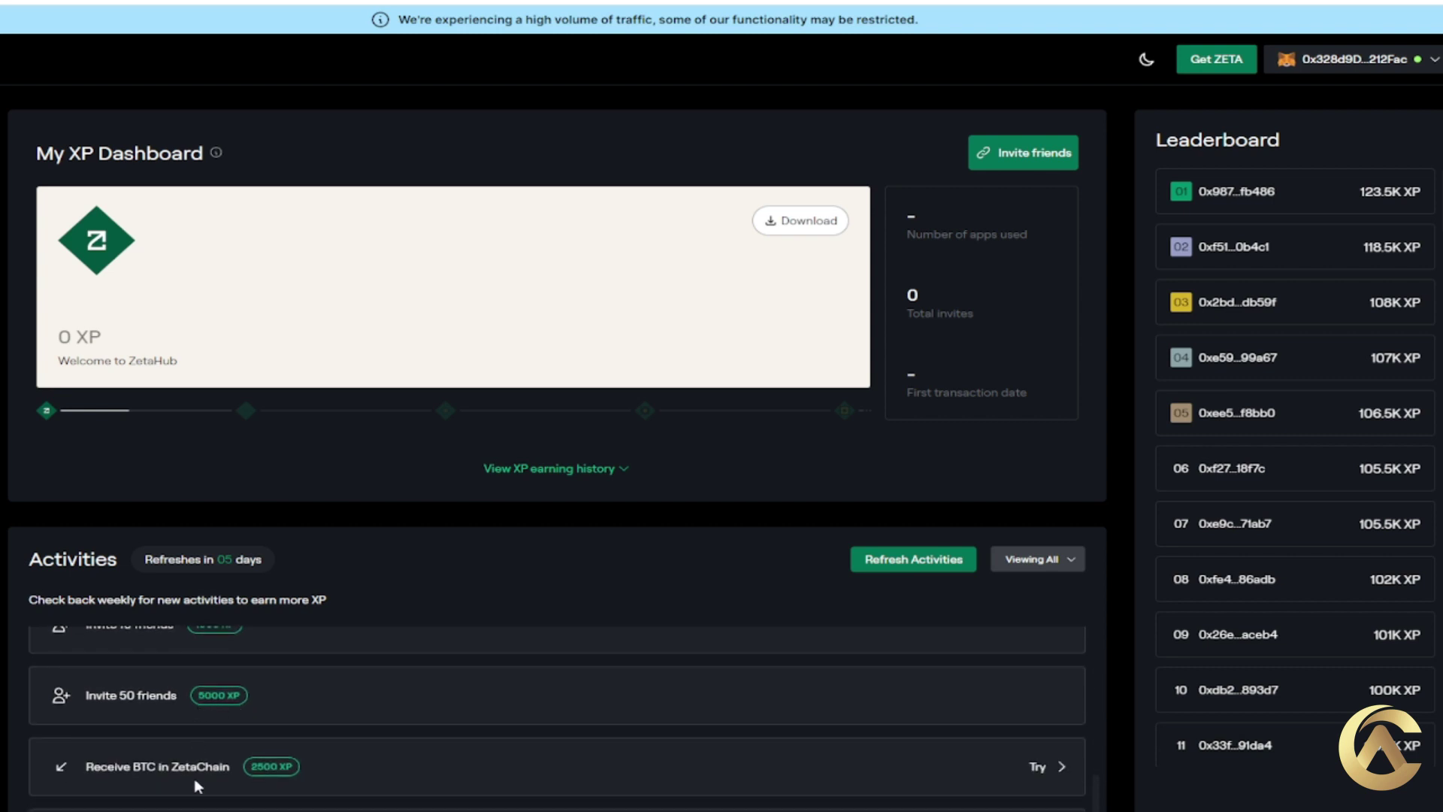
scroll(199, 786, "down", 1)
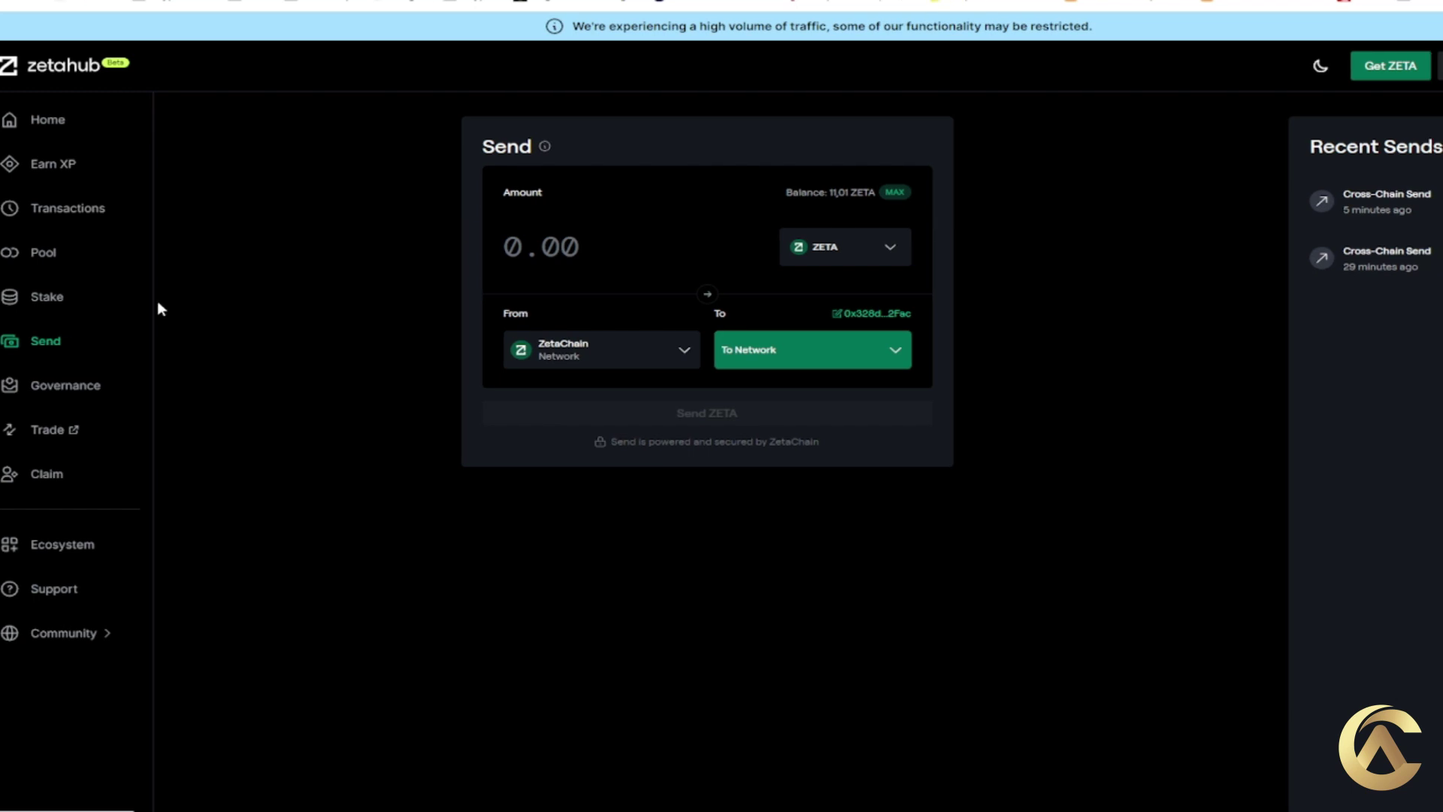
Look over ZetaHub's staking validators, governance proposals and claim section.
left_click(48, 310)
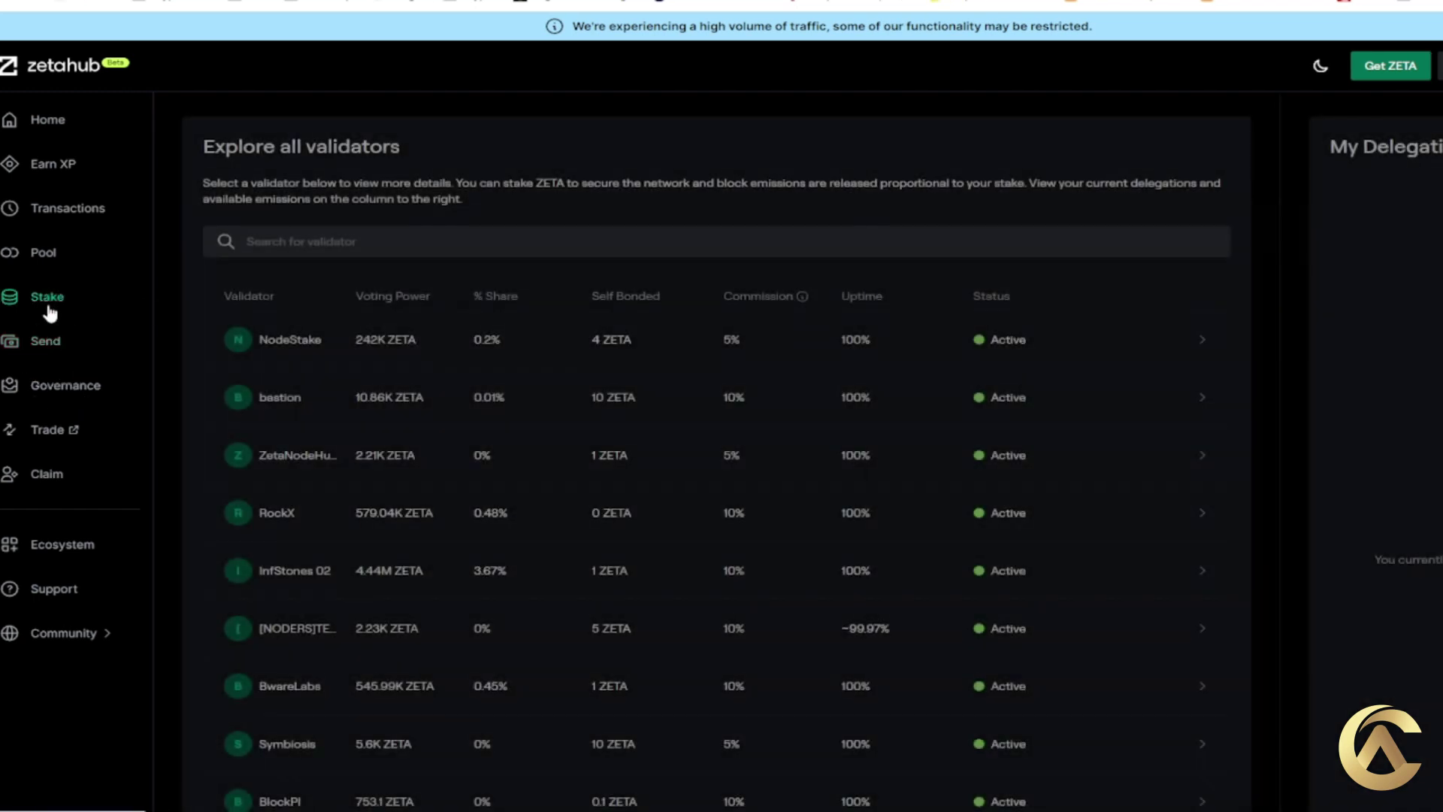
left_click(67, 386)
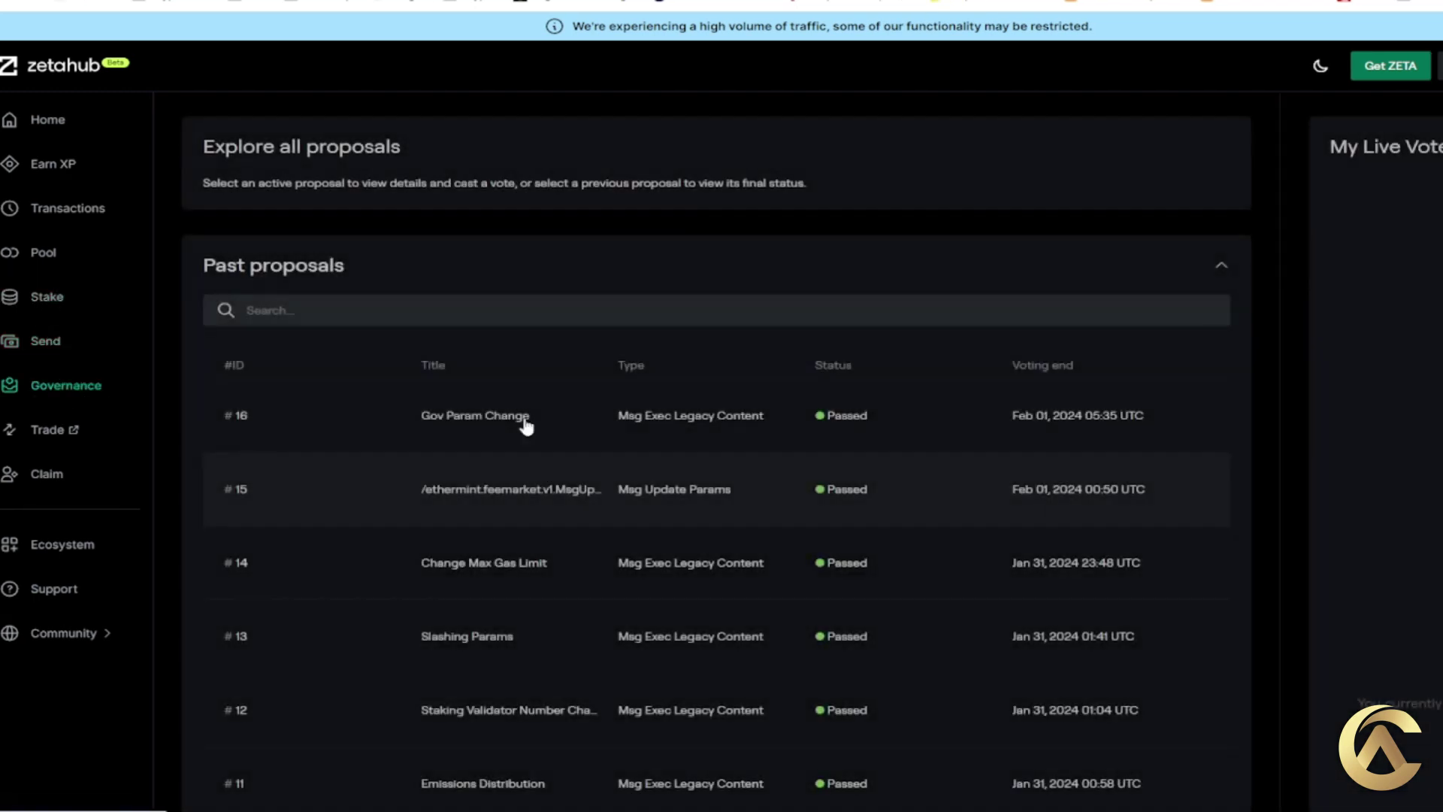
left_click(42, 487)
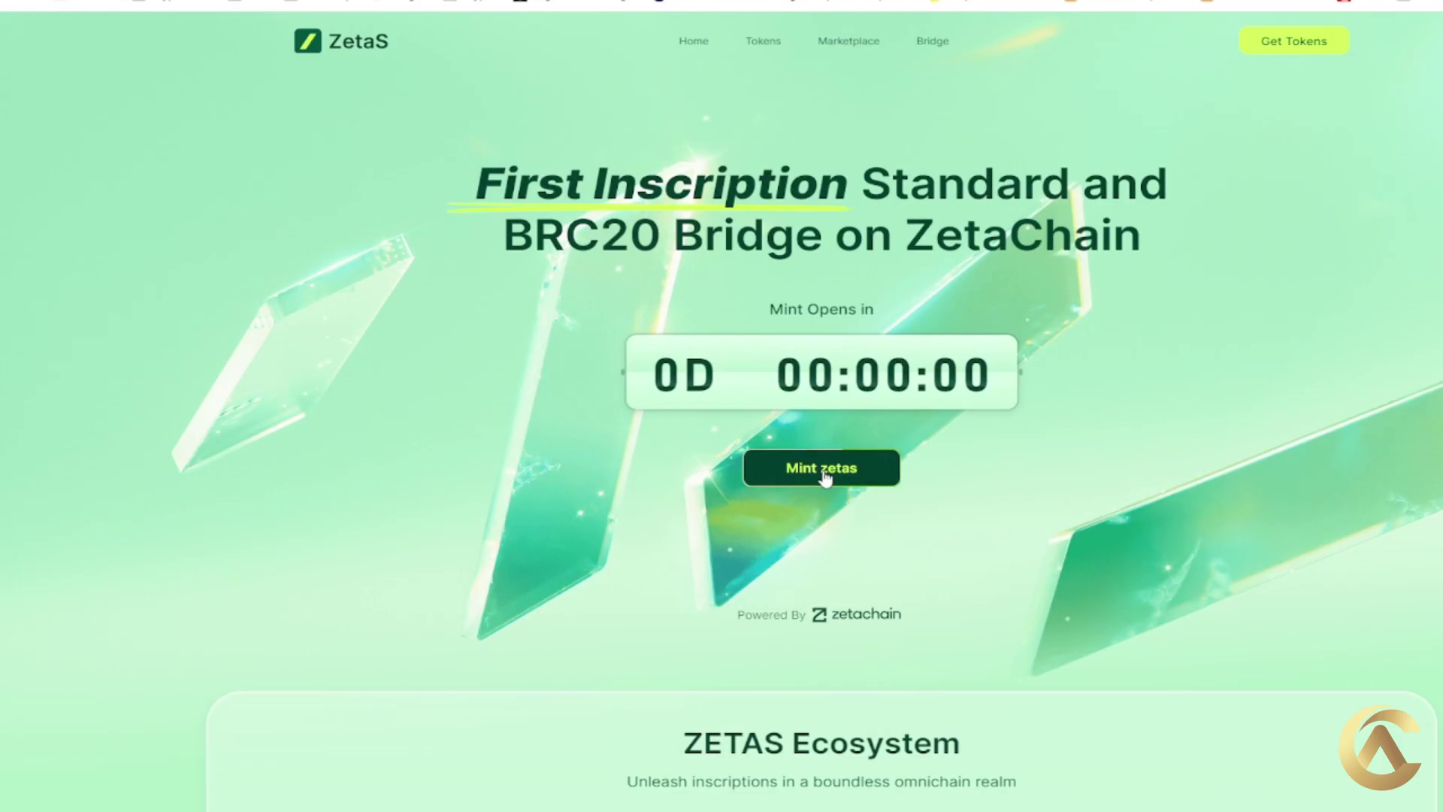
On the ZetaS site, open the zetas entry in the ZRC-20 list and try to mint it.
left_click(823, 472)
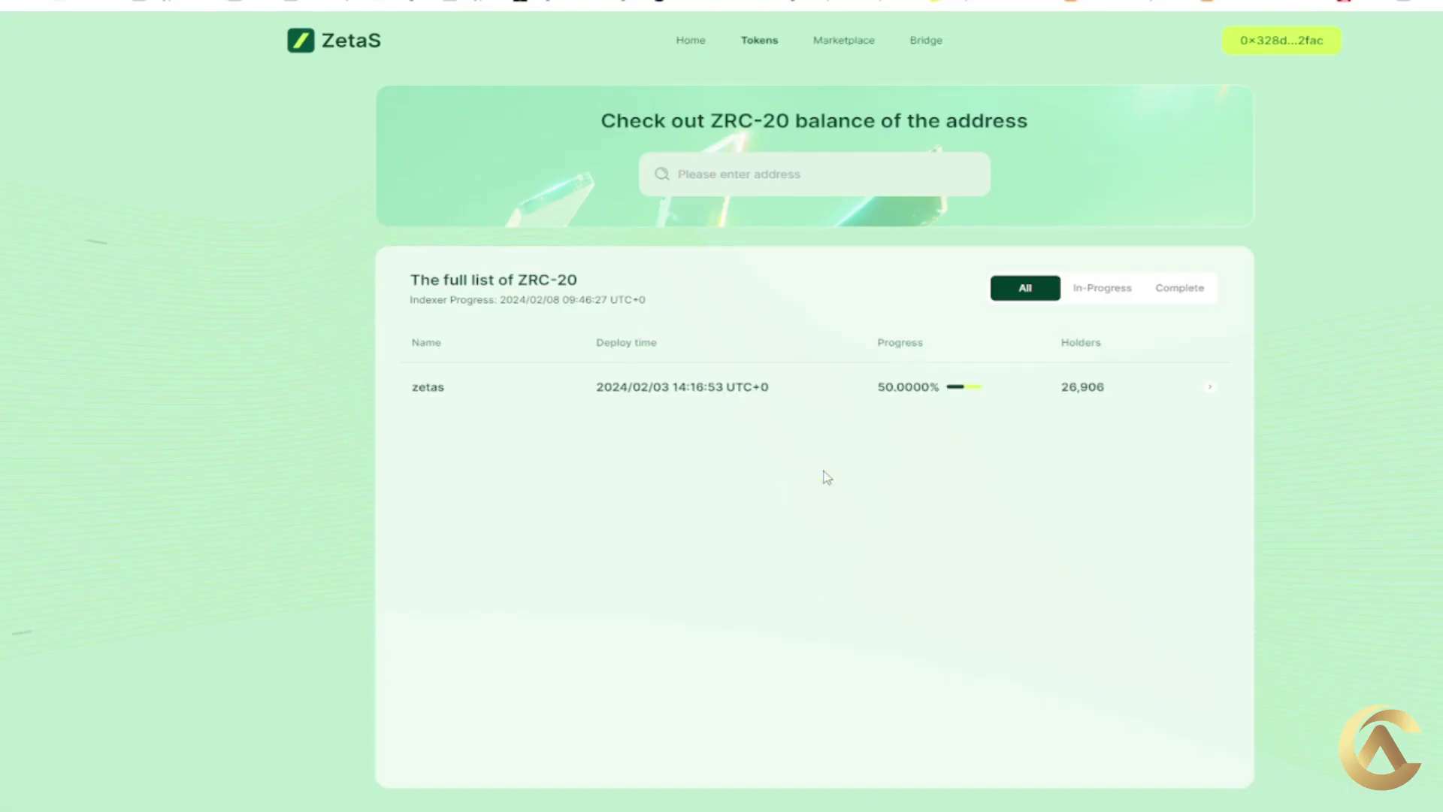
left_click(730, 396)
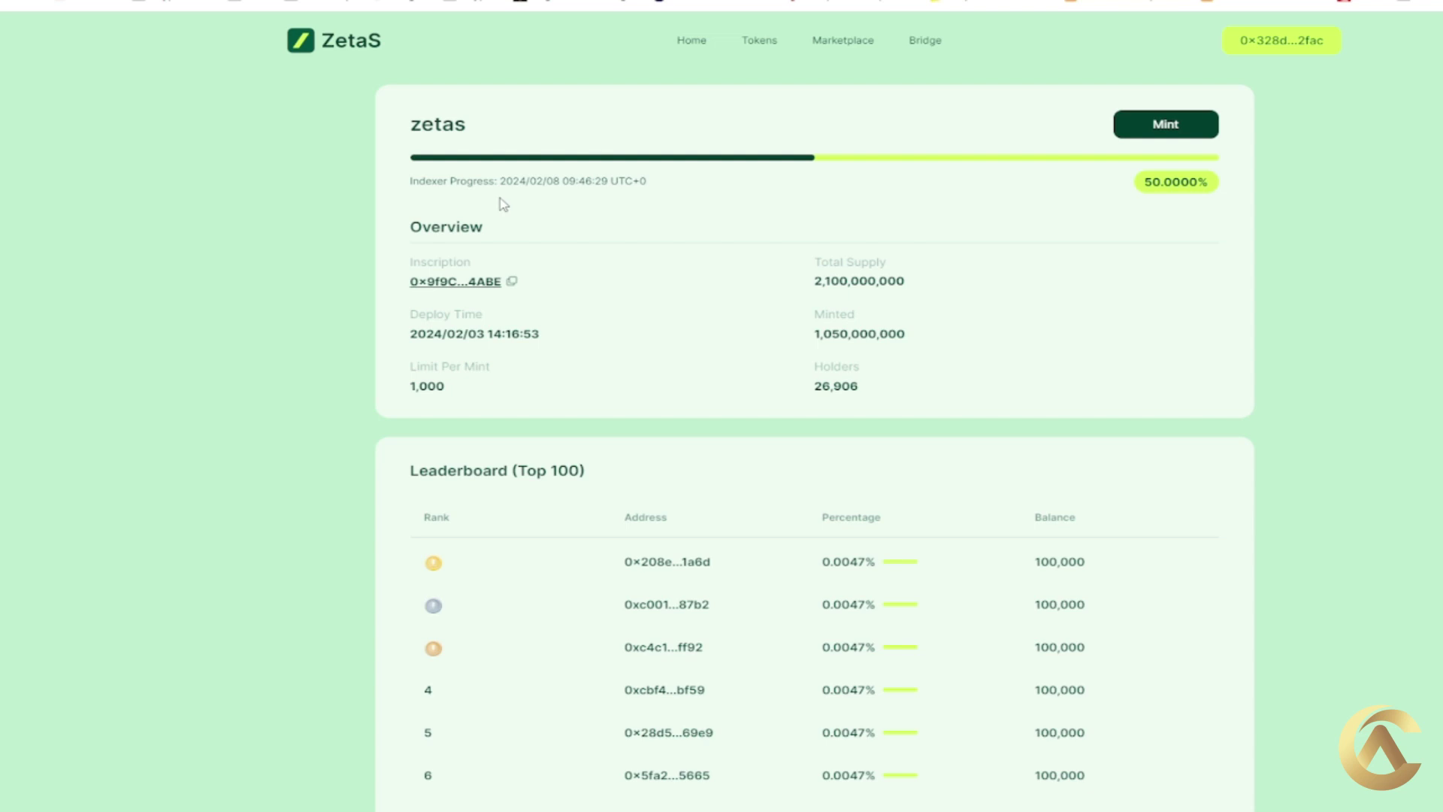
left_click(1176, 135)
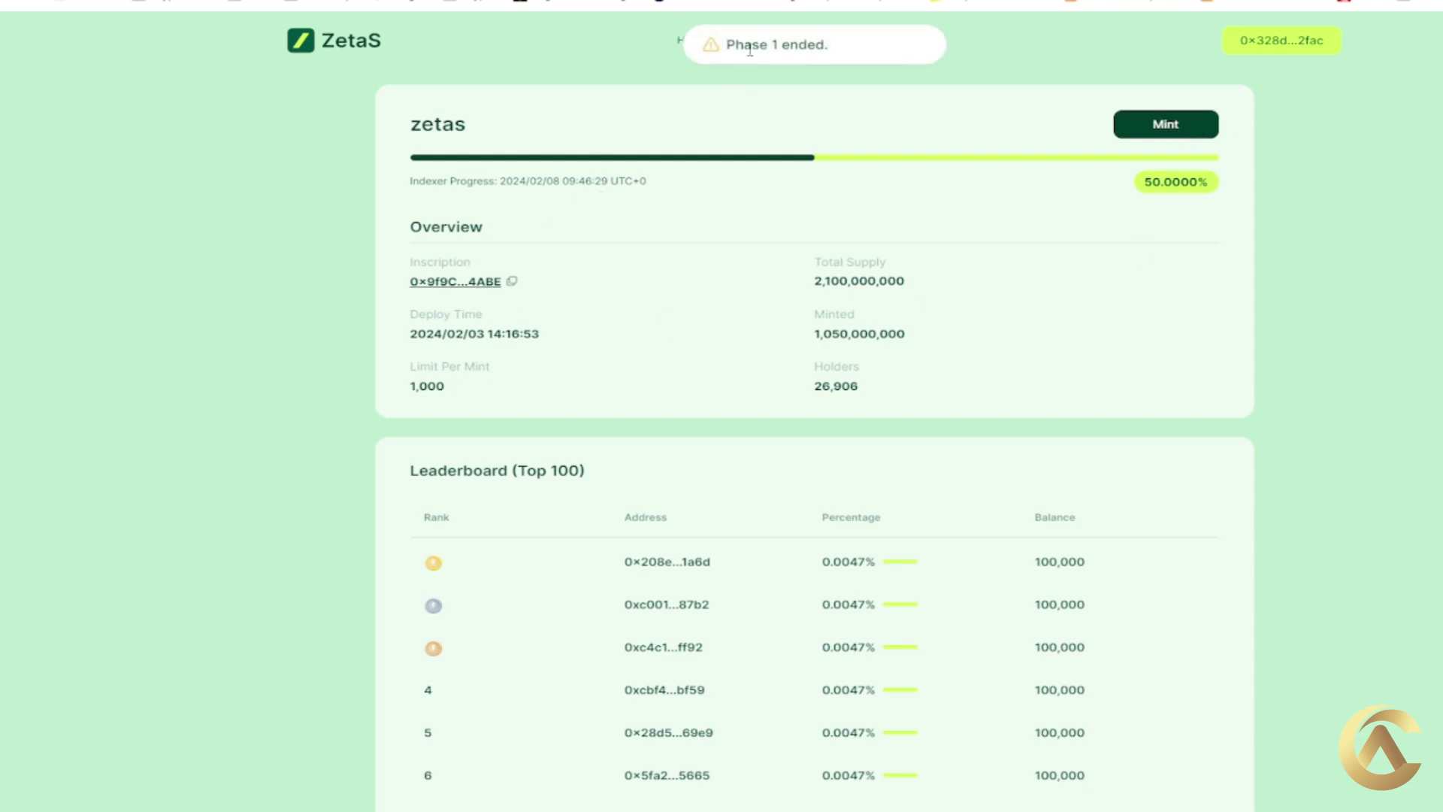
scroll(541, 521, "down", 5)
scroll(545, 525, "up", 5)
left_click(1144, 131)
Switch to the Range site and look over its vault list and strategy categories, from Spot AMM to Derivatives.
key("ctrl+Tab")
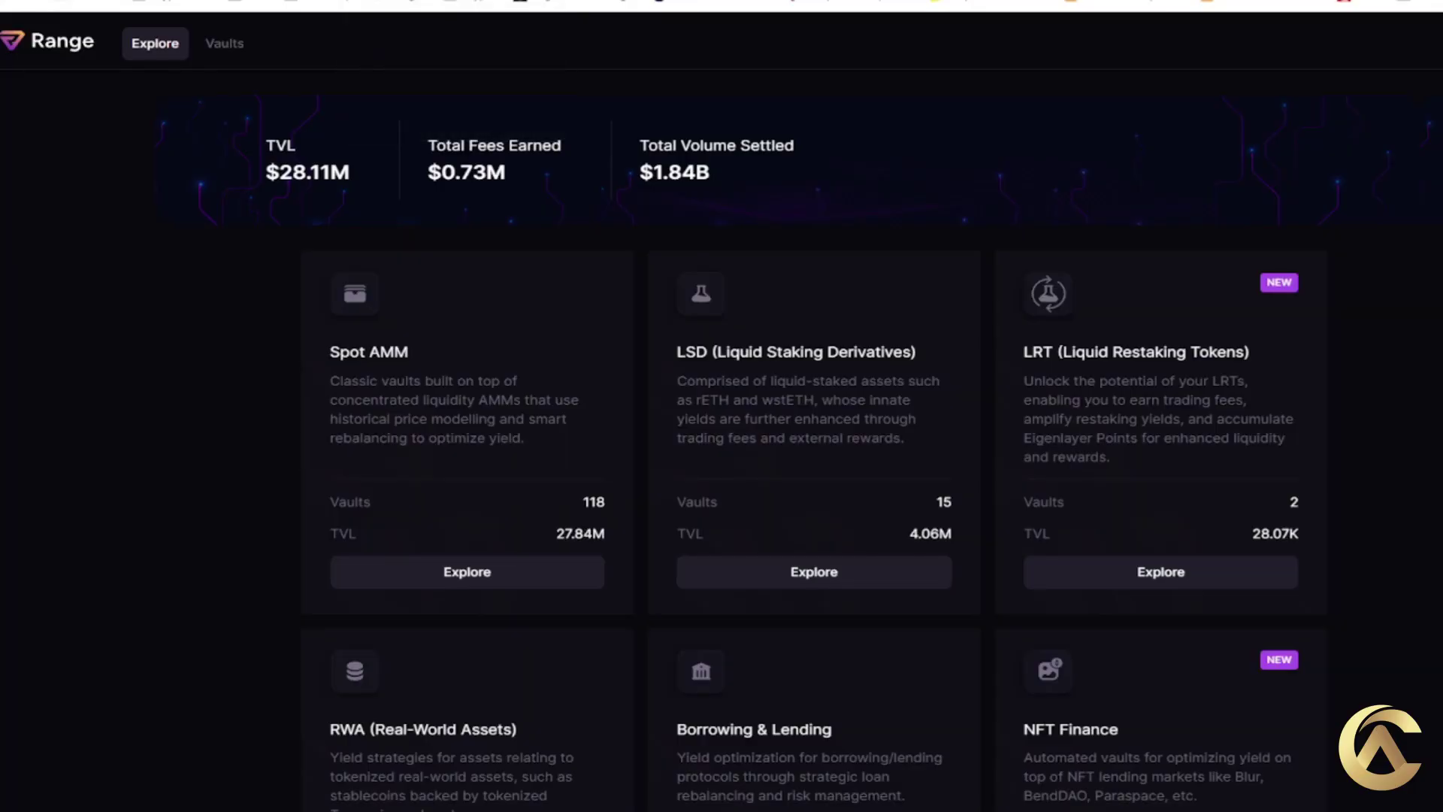
left_click(241, 49)
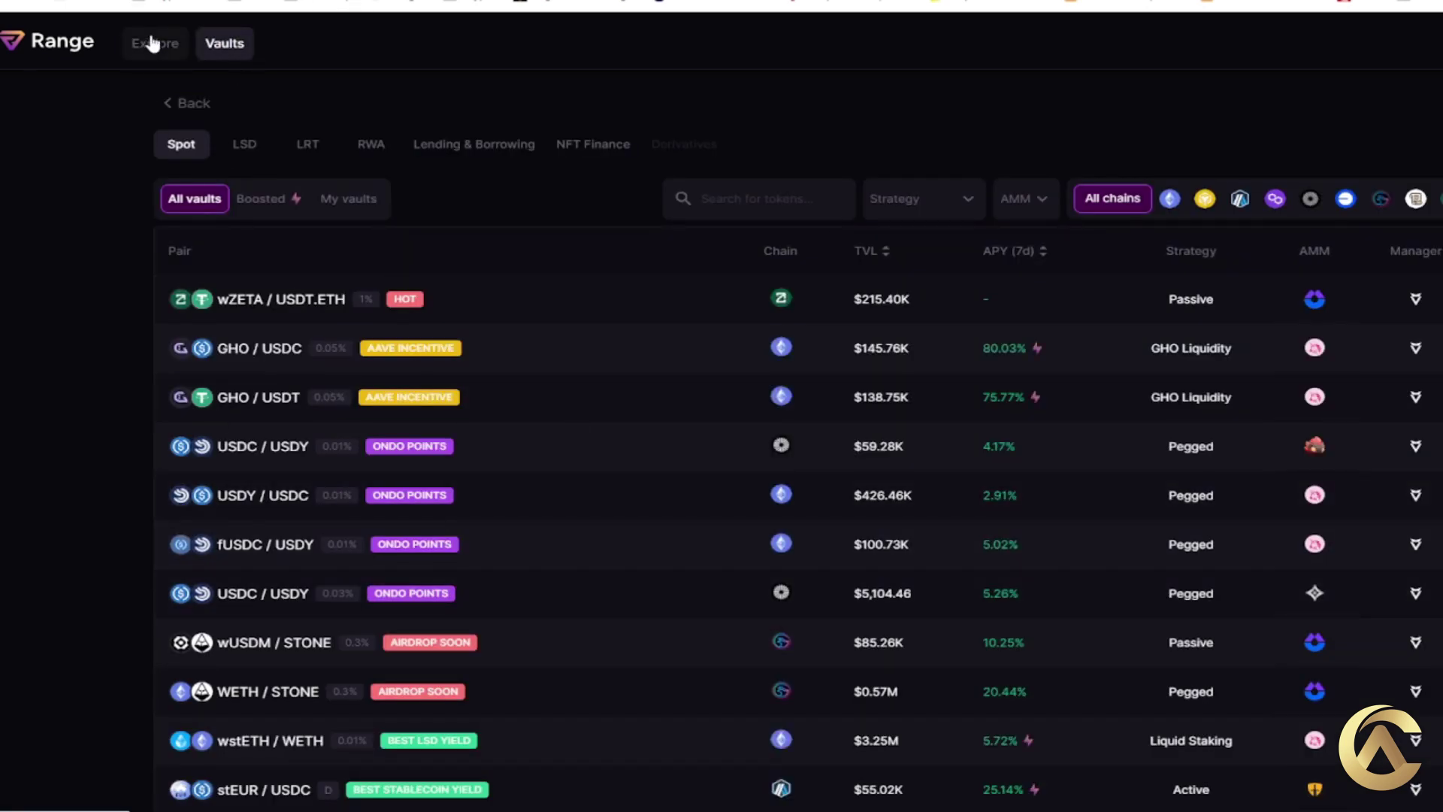
left_click(154, 45)
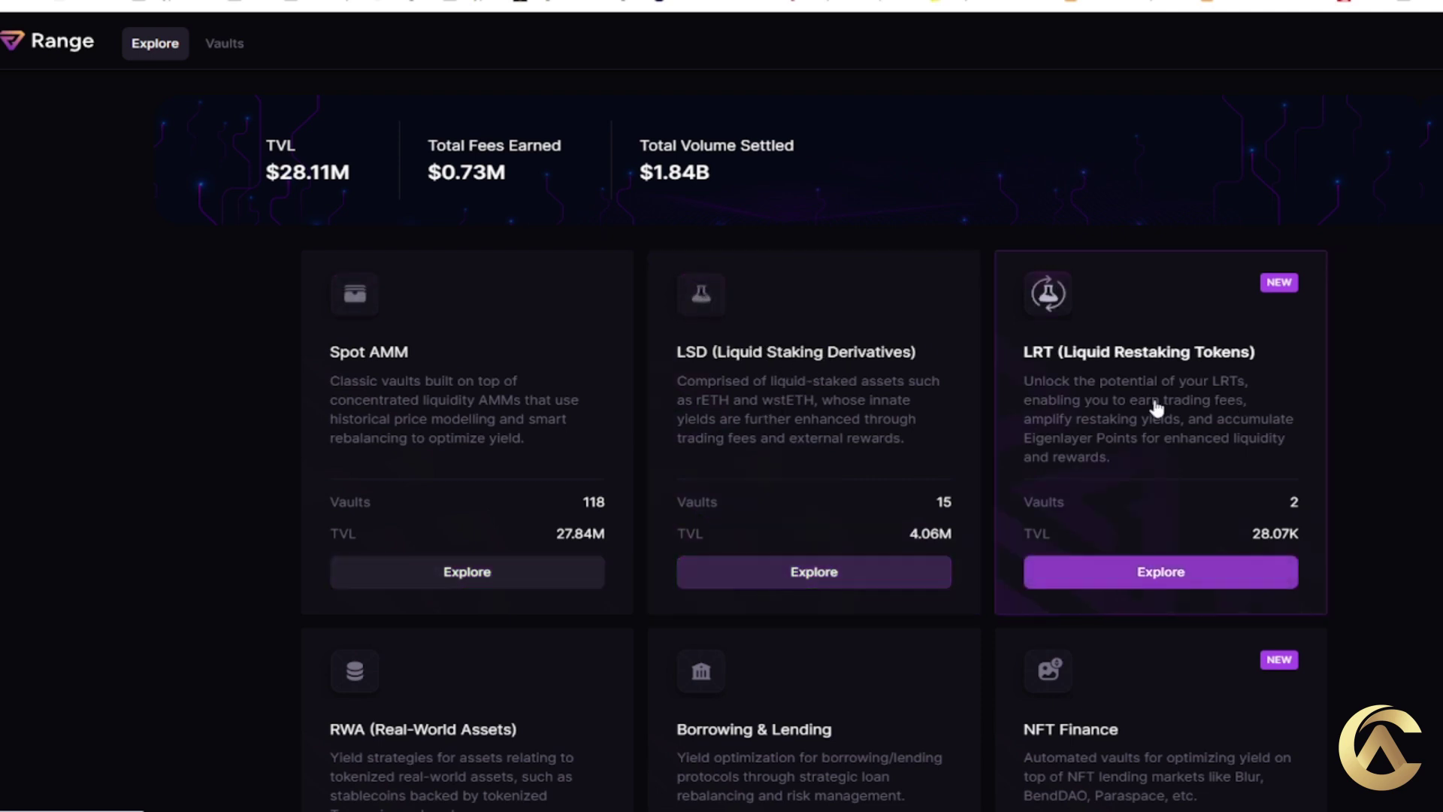
scroll(1156, 409, "down", 3)
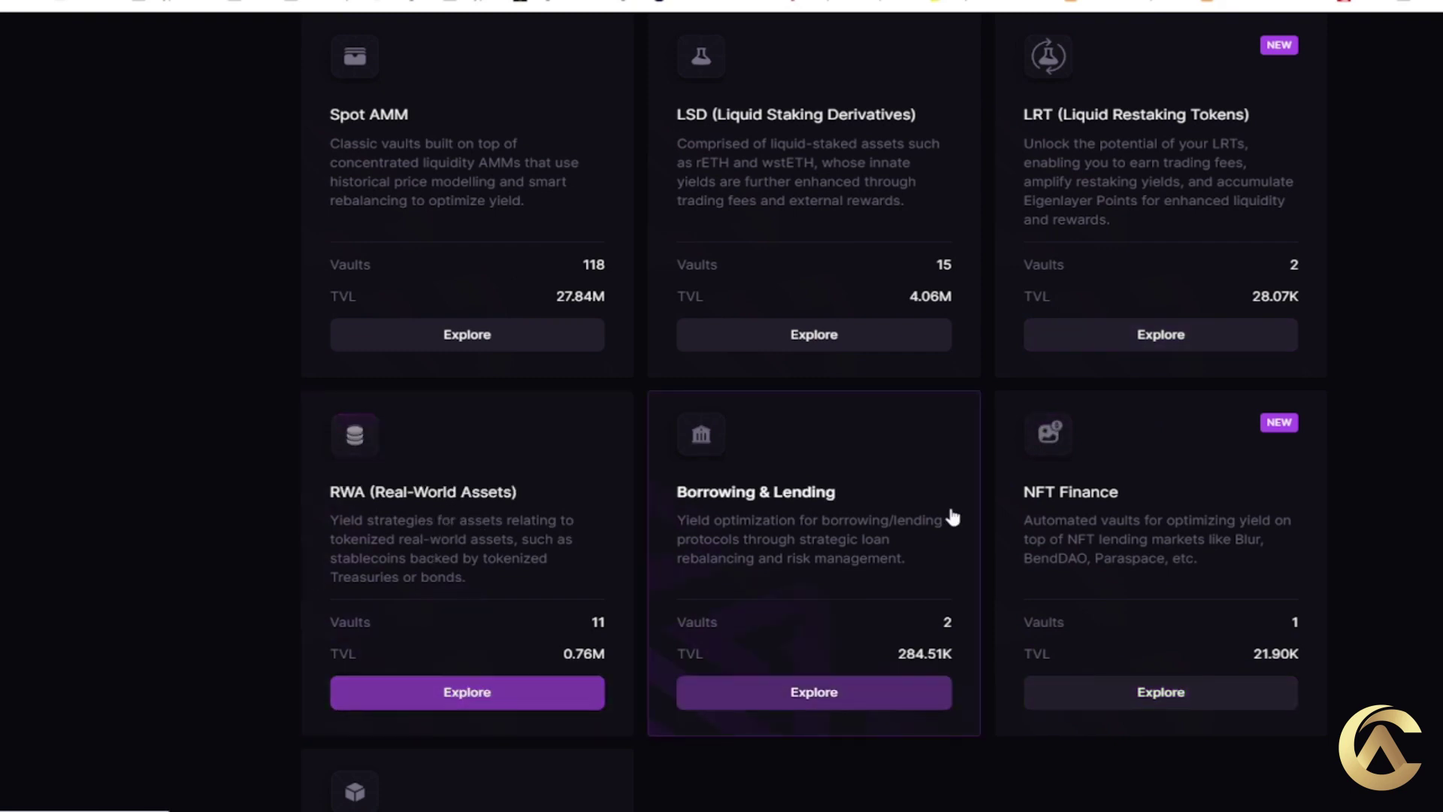
scroll(1184, 510, "down", 1)
scroll(1184, 505, "down", 1)
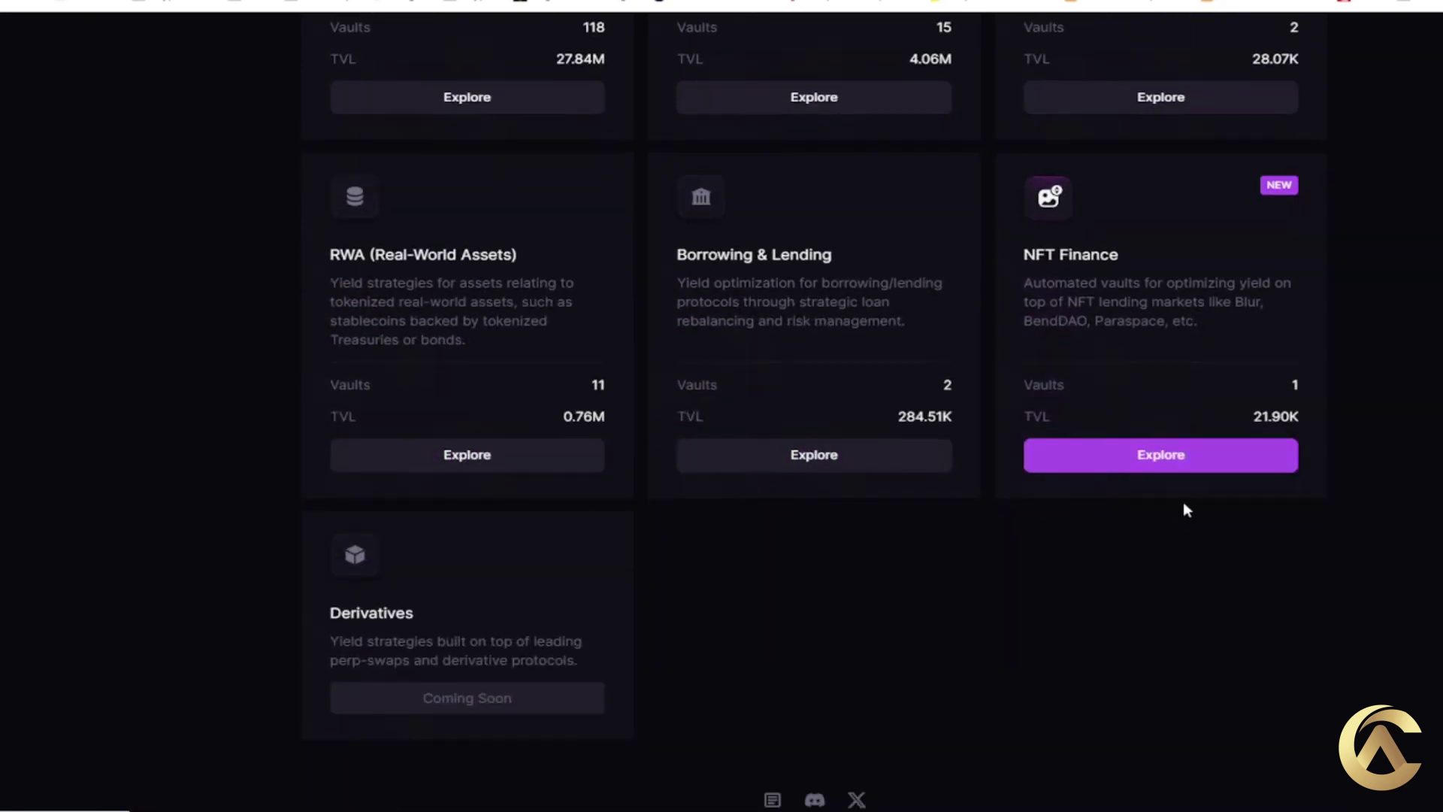
scroll(1127, 542, "up", 5)
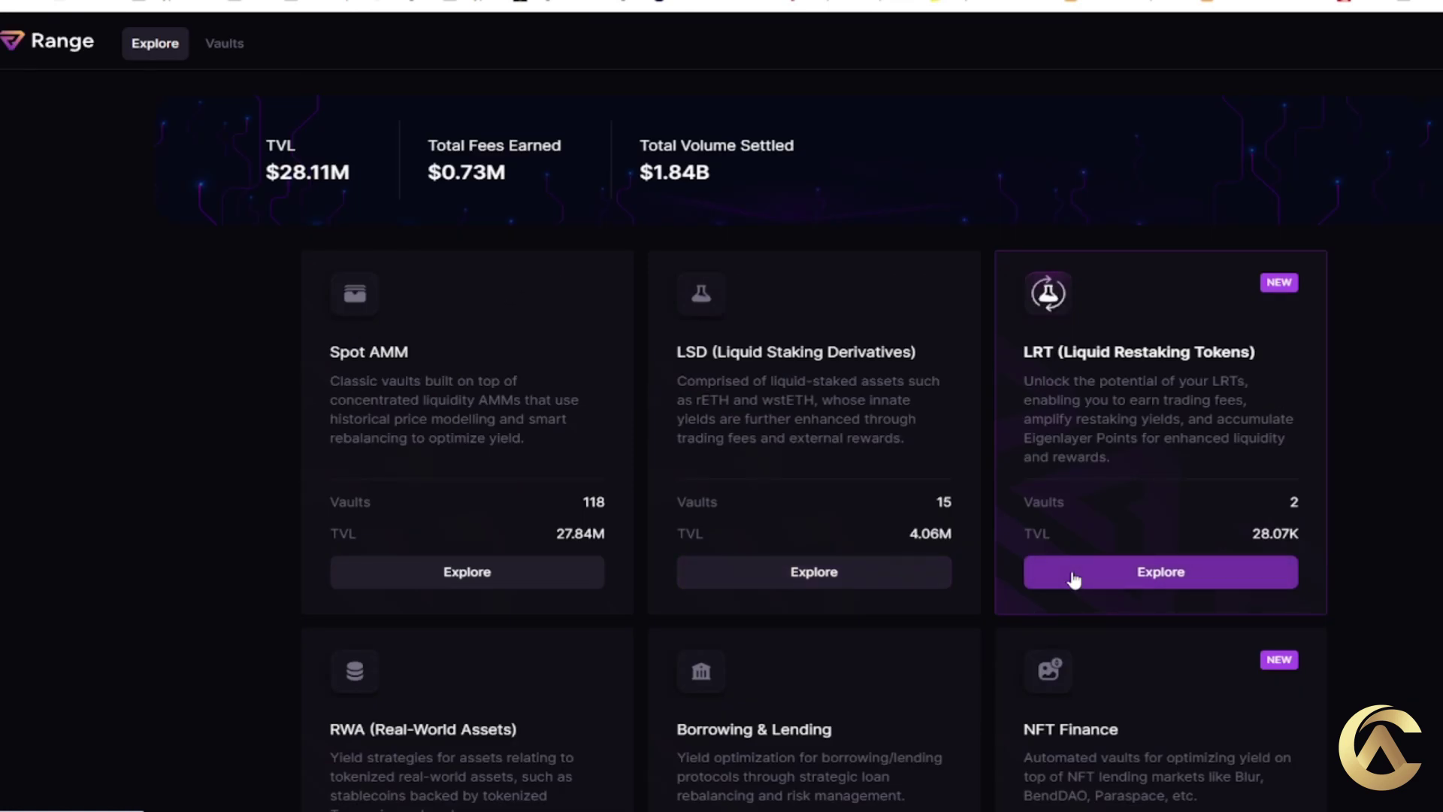
scroll(1074, 578, "down", 3)
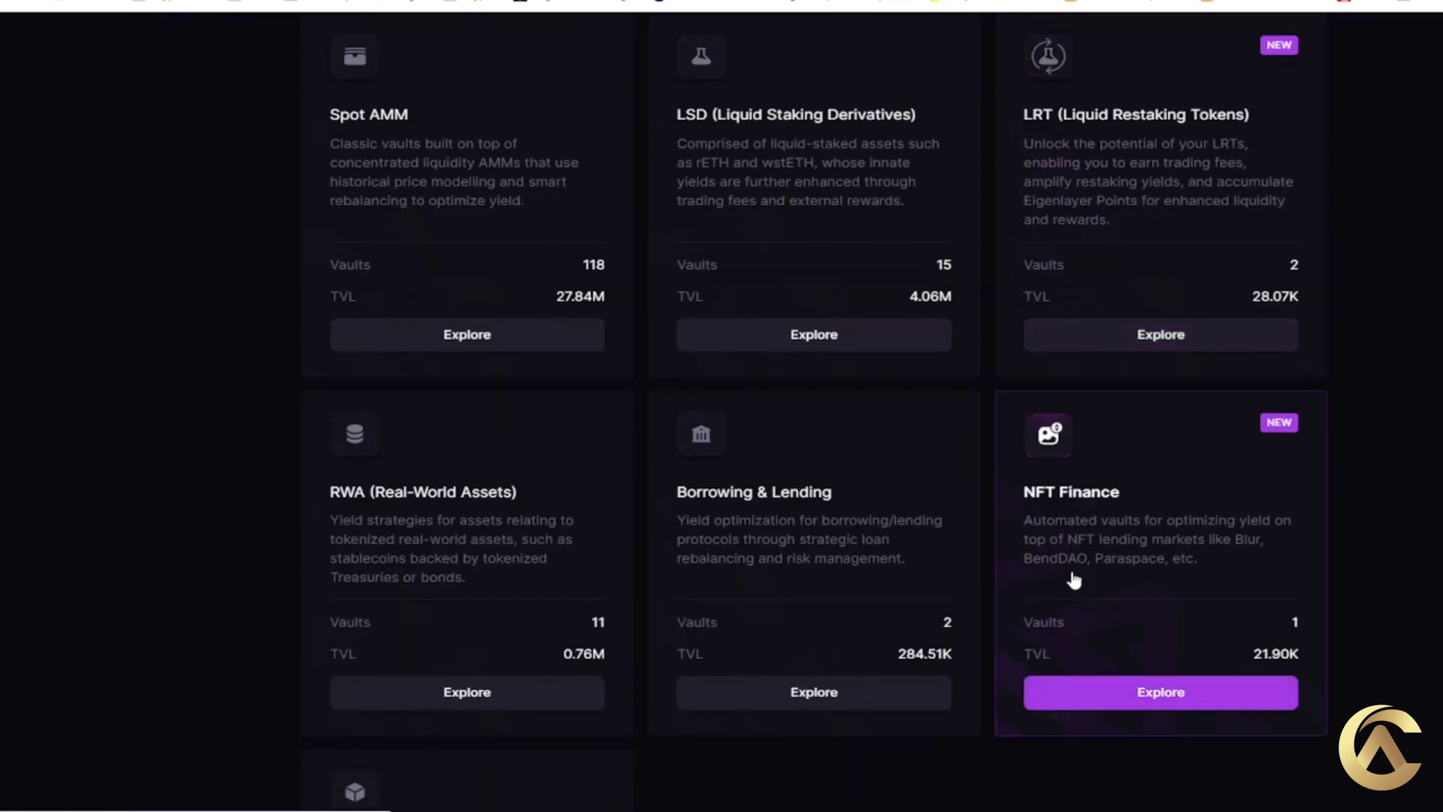
scroll(1074, 579, "down", 3)
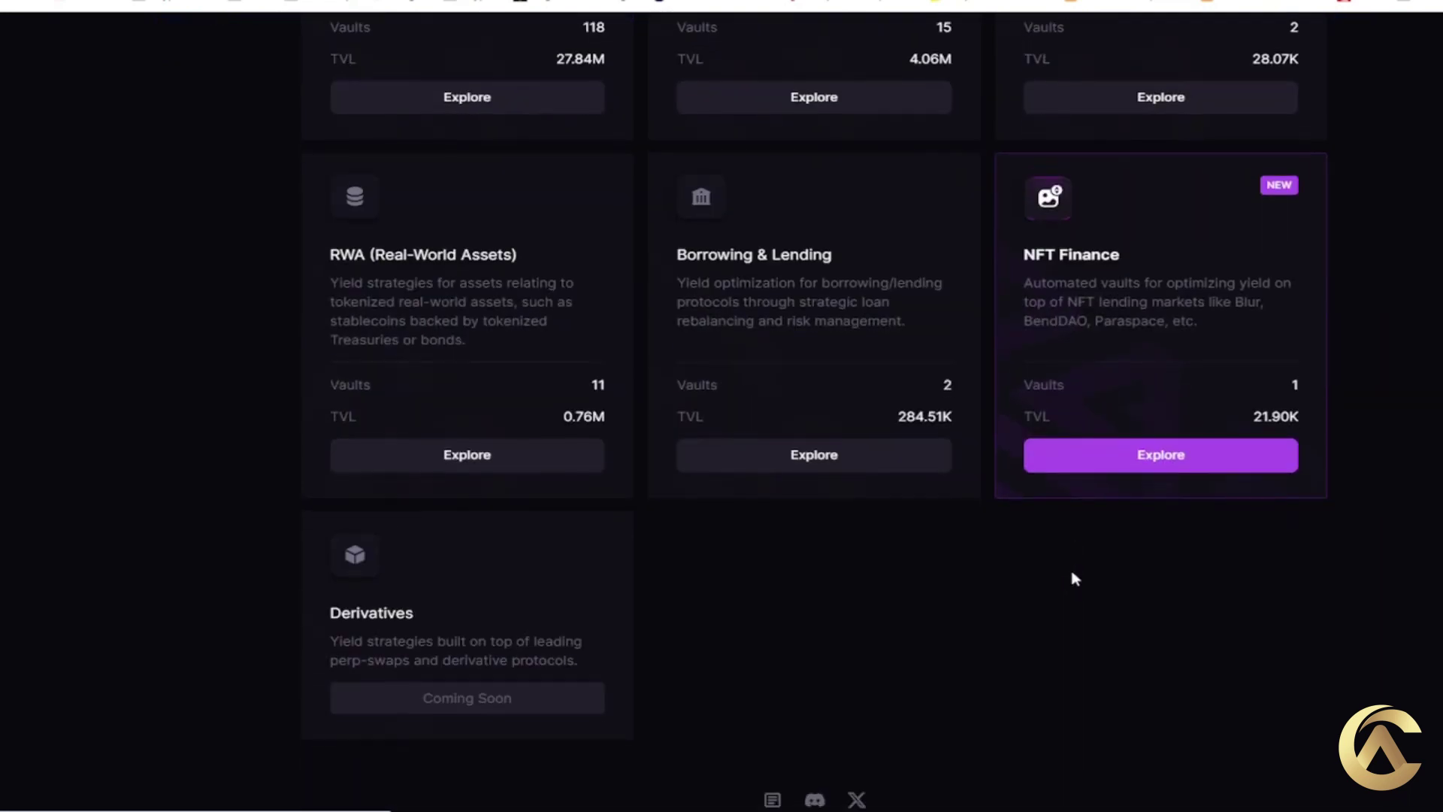
scroll(1073, 579, "up", 5)
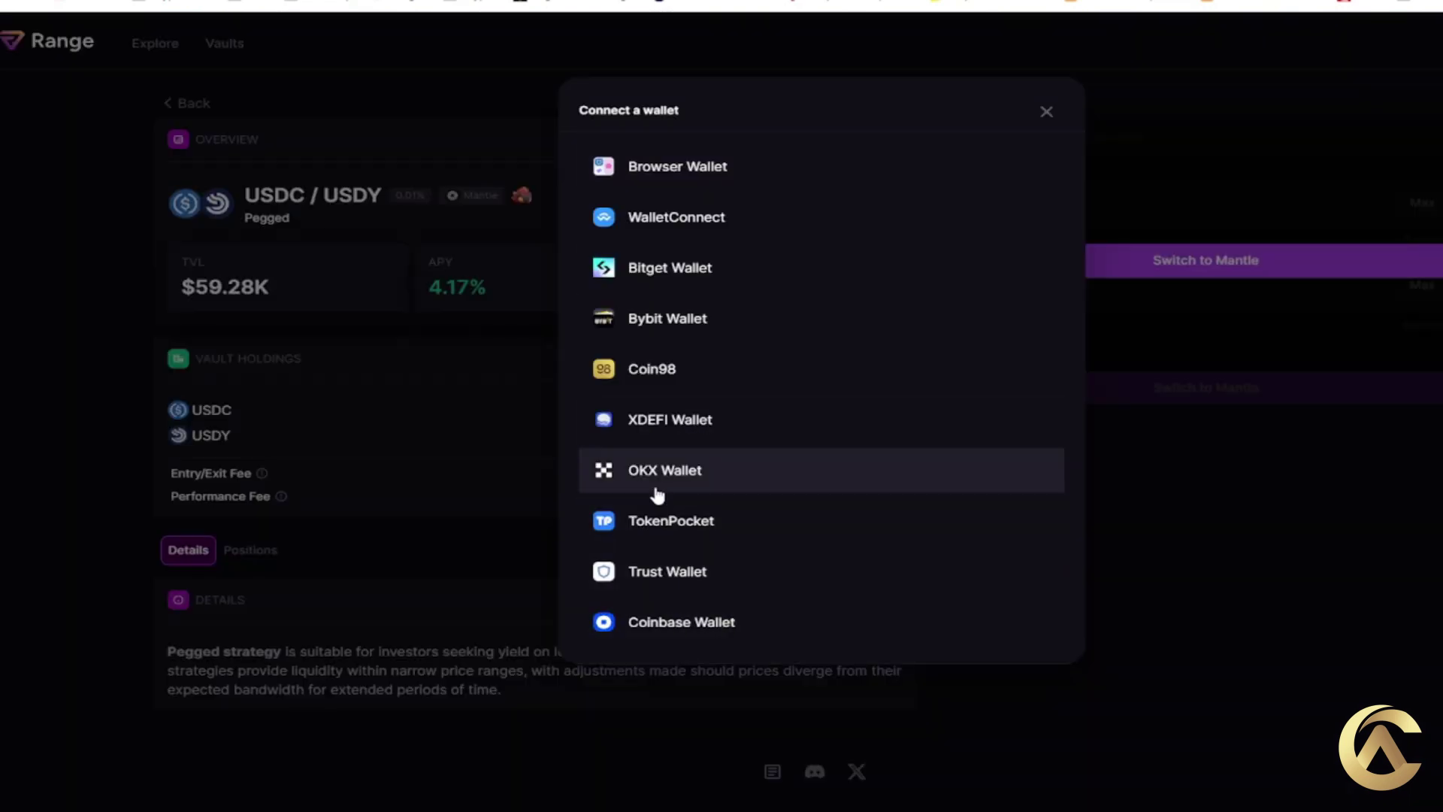
View the USDC / USDY vault and the LSD vaults on Range, along with the wallets available for connecting.
left_click(1299, 570)
left_click(152, 45)
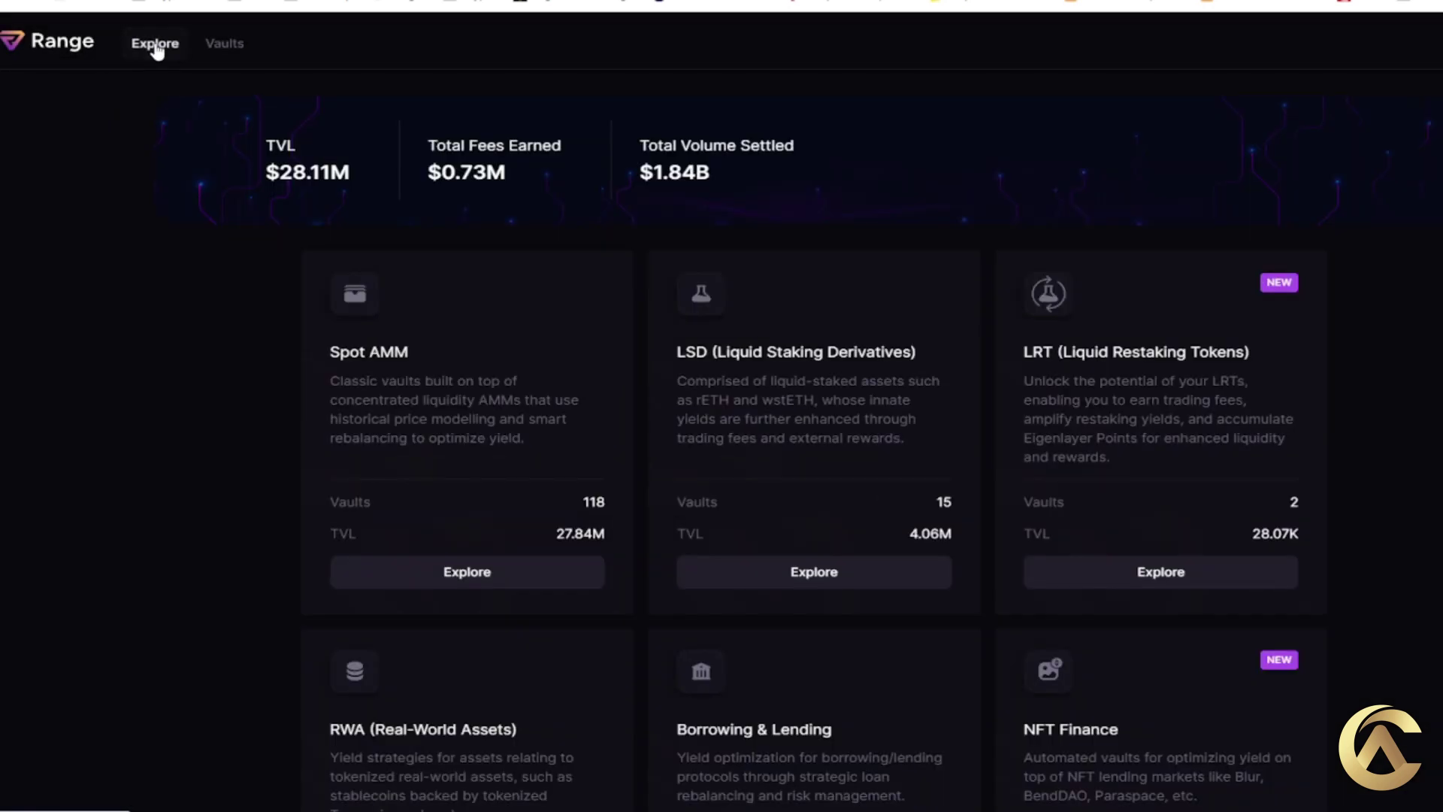
left_click(804, 585)
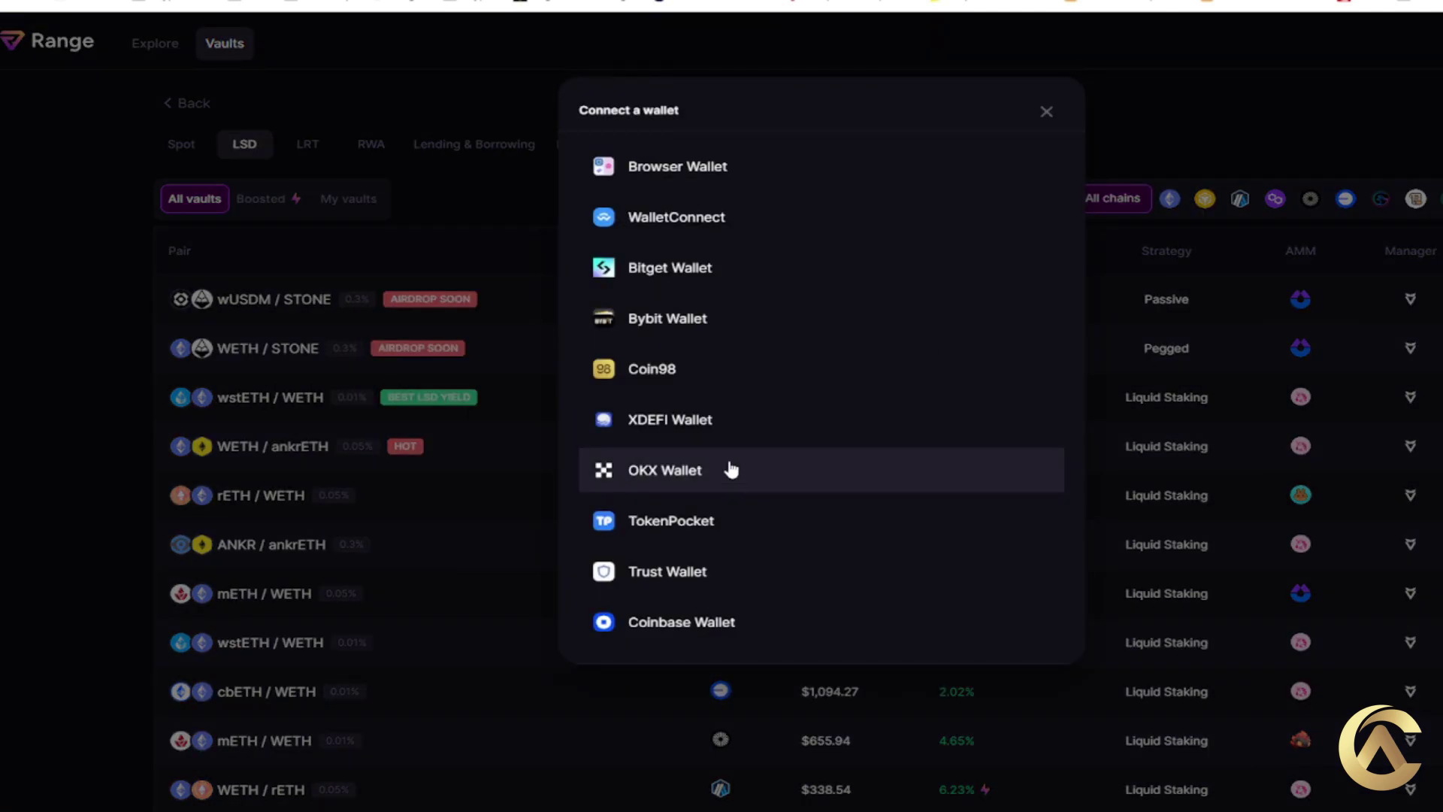
left_click(615, 739)
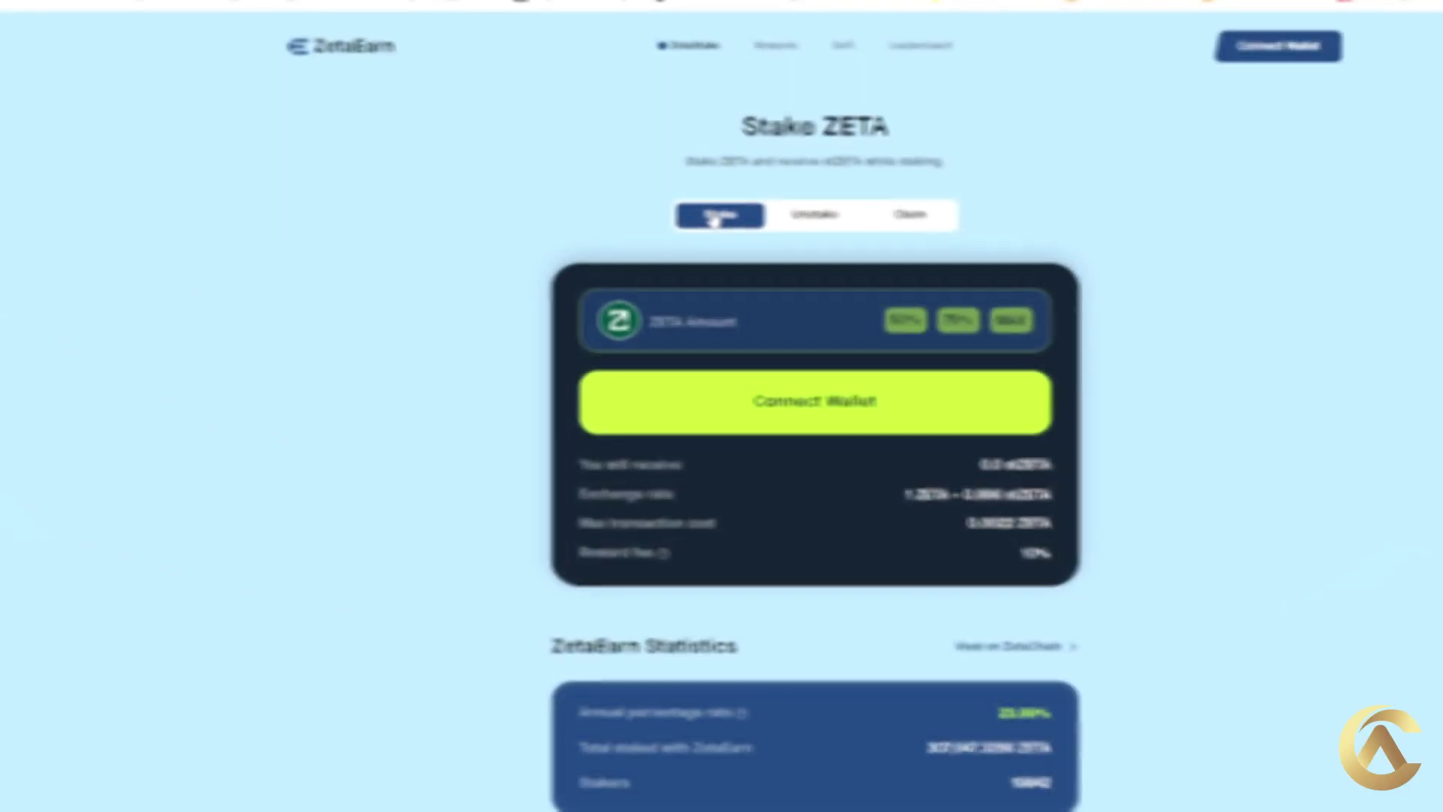
Connect the MetaMask wallet to ZetaEarn, approving the wallet requests, and copy the personal referral code before dismissing the referral dialog.
left_click(1312, 62)
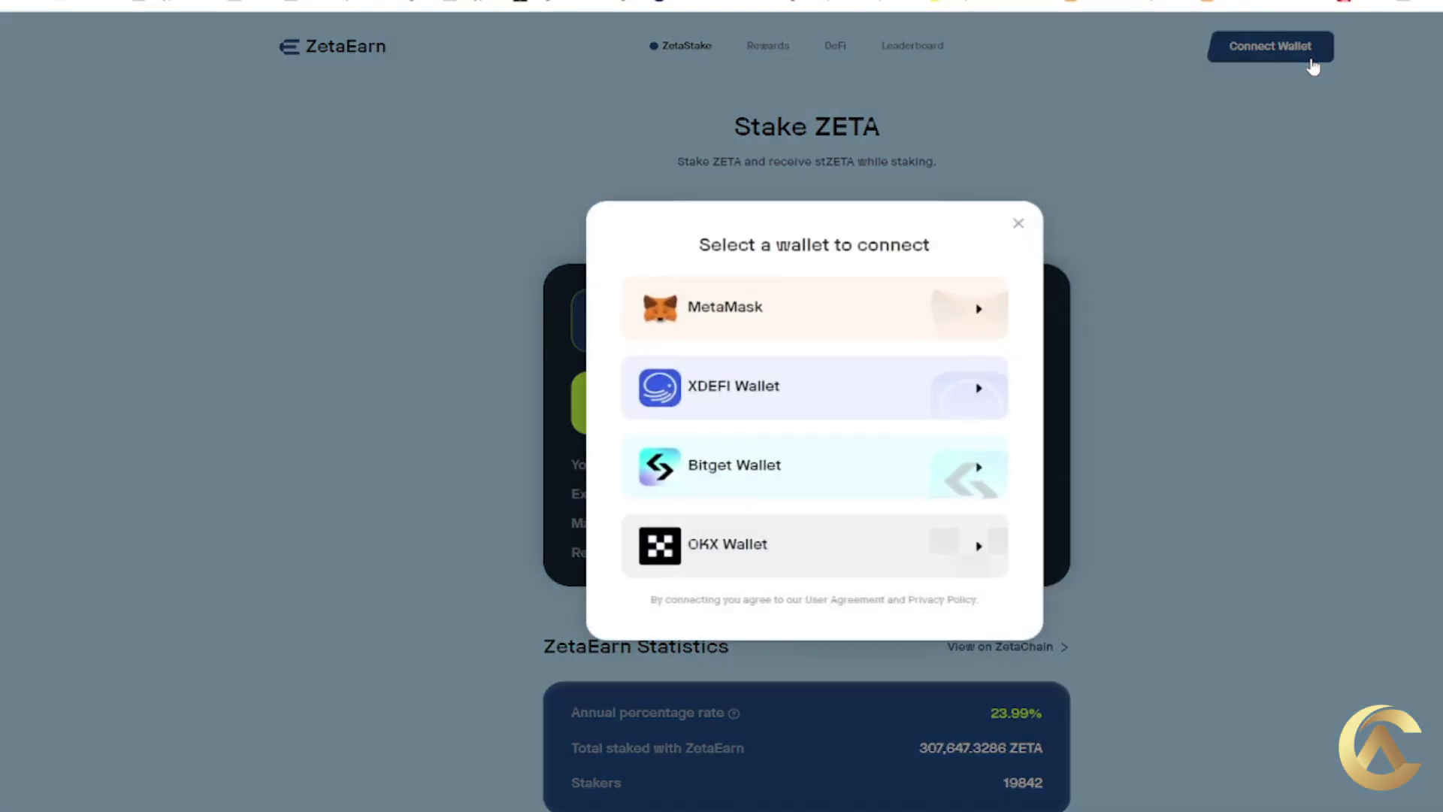
left_click(839, 310)
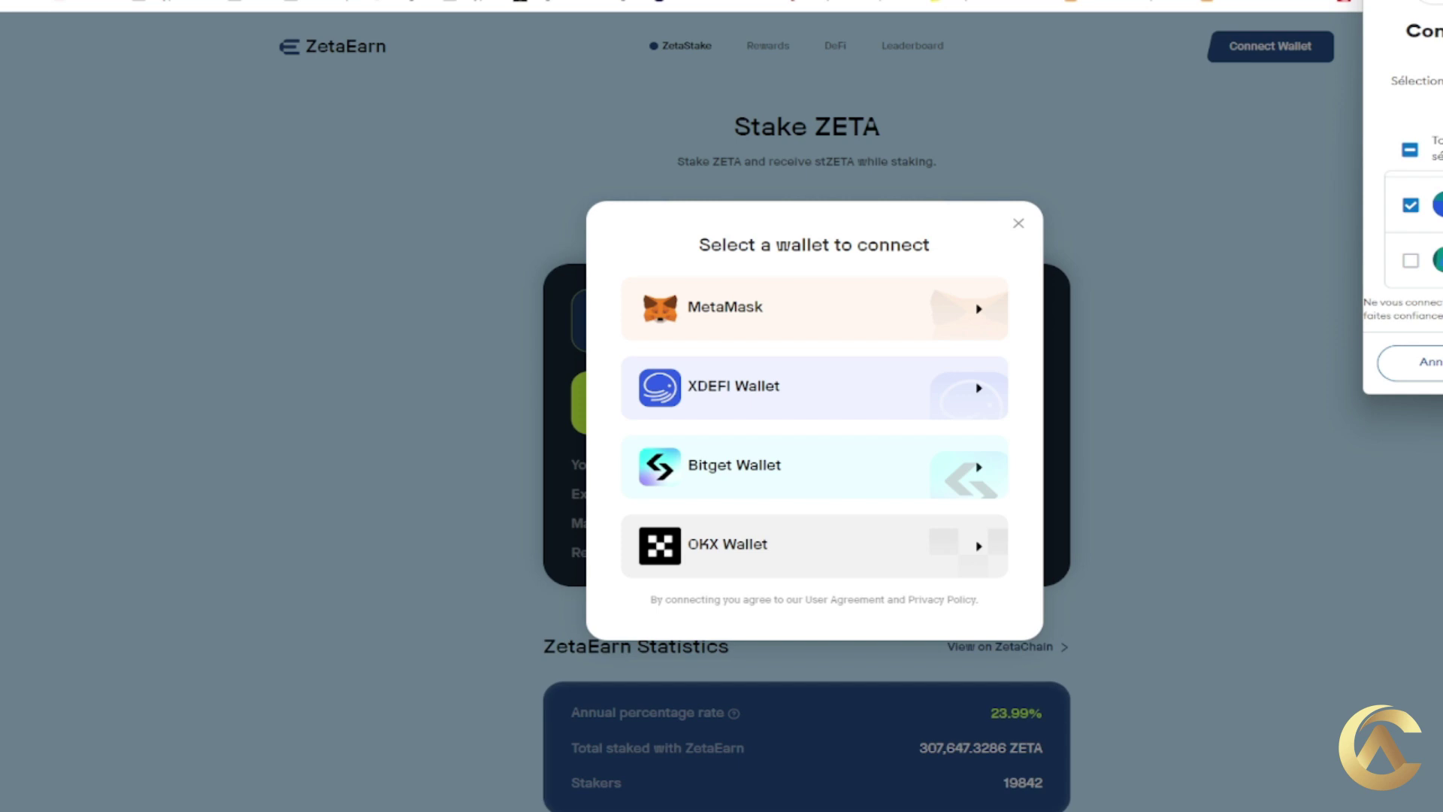
key("Return")
key("Return")
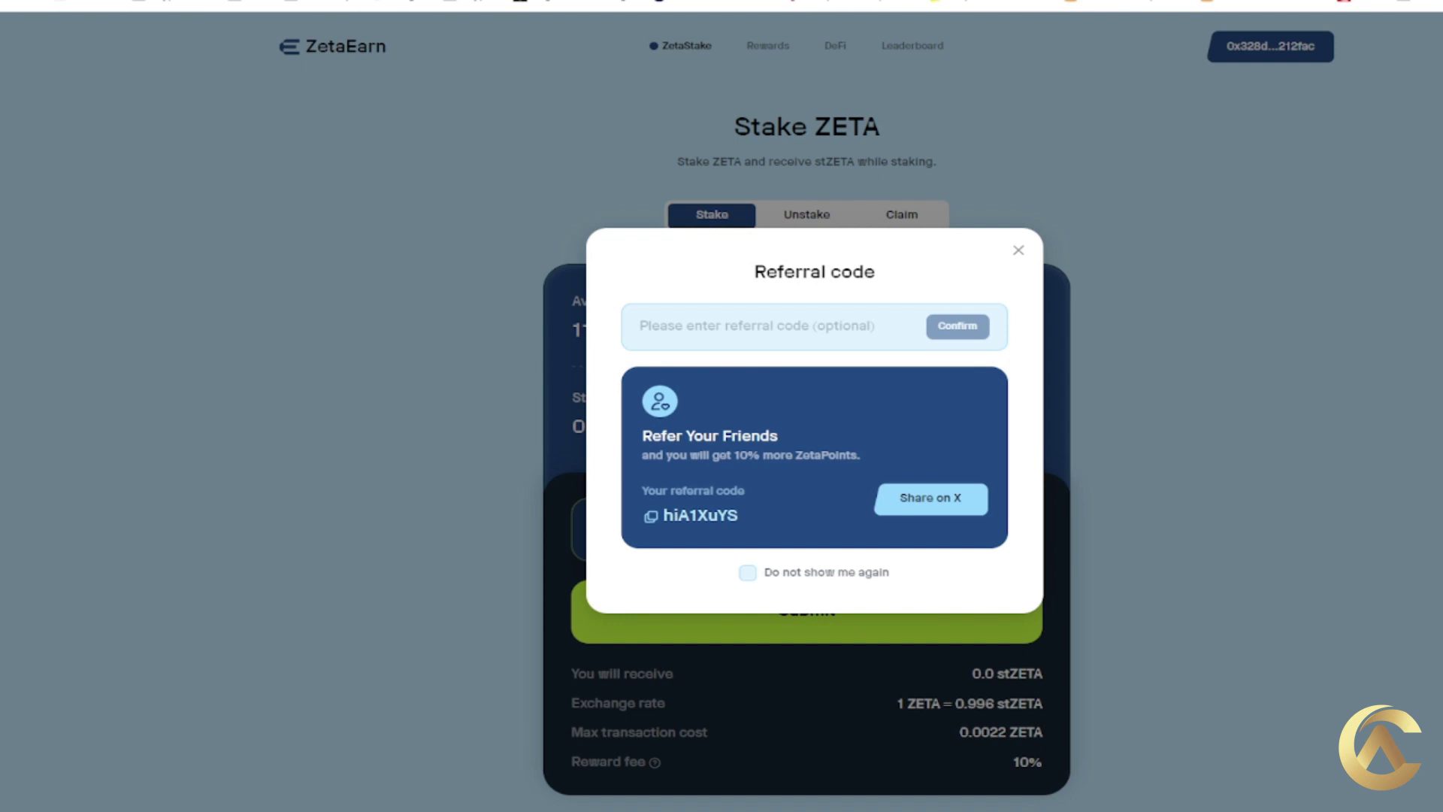
left_click(651, 517)
left_click(1019, 251)
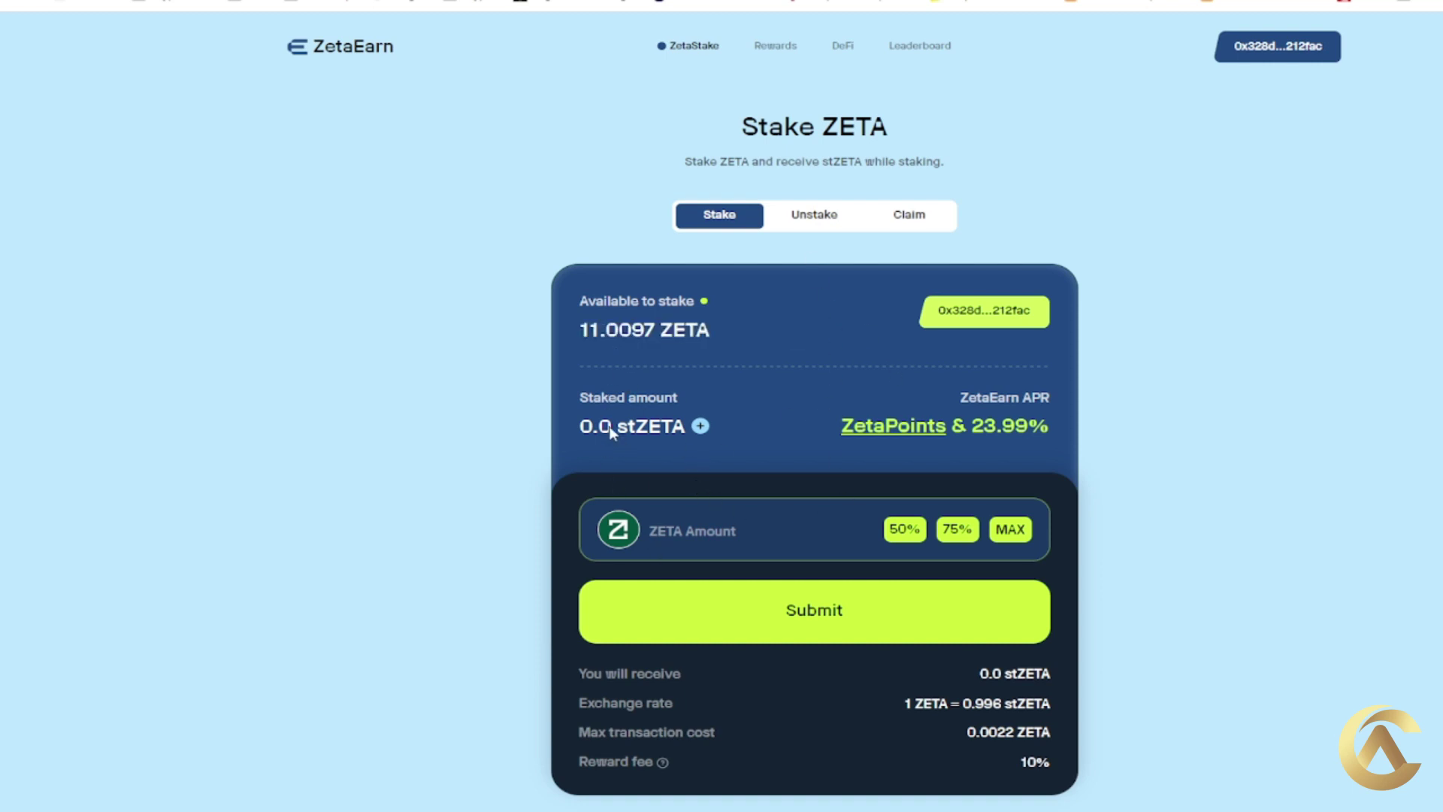
Stake 1 ZETA on ZetaEarn for stZETA and dismiss the confirmation.
left_click(690, 538)
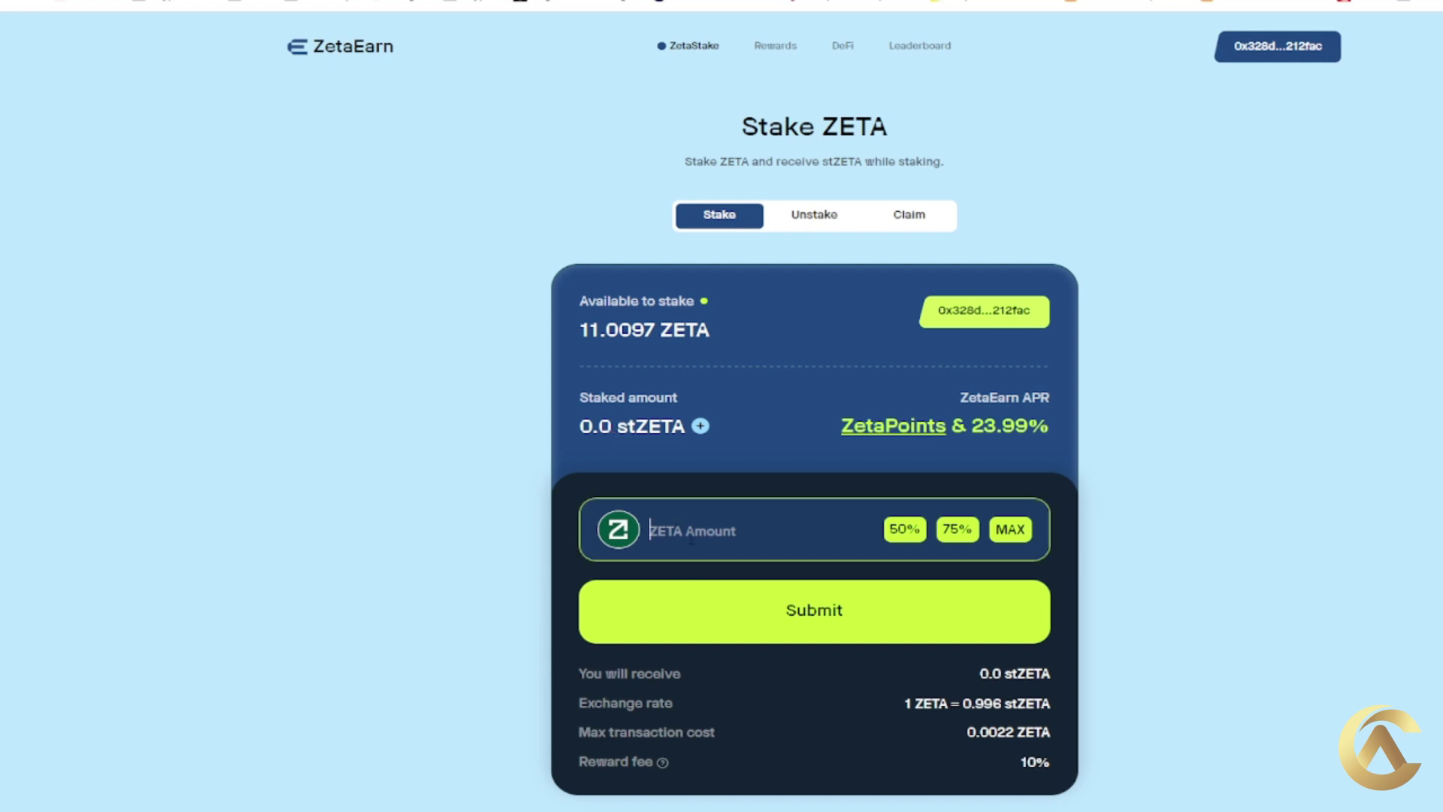
type("1")
left_click(815, 611)
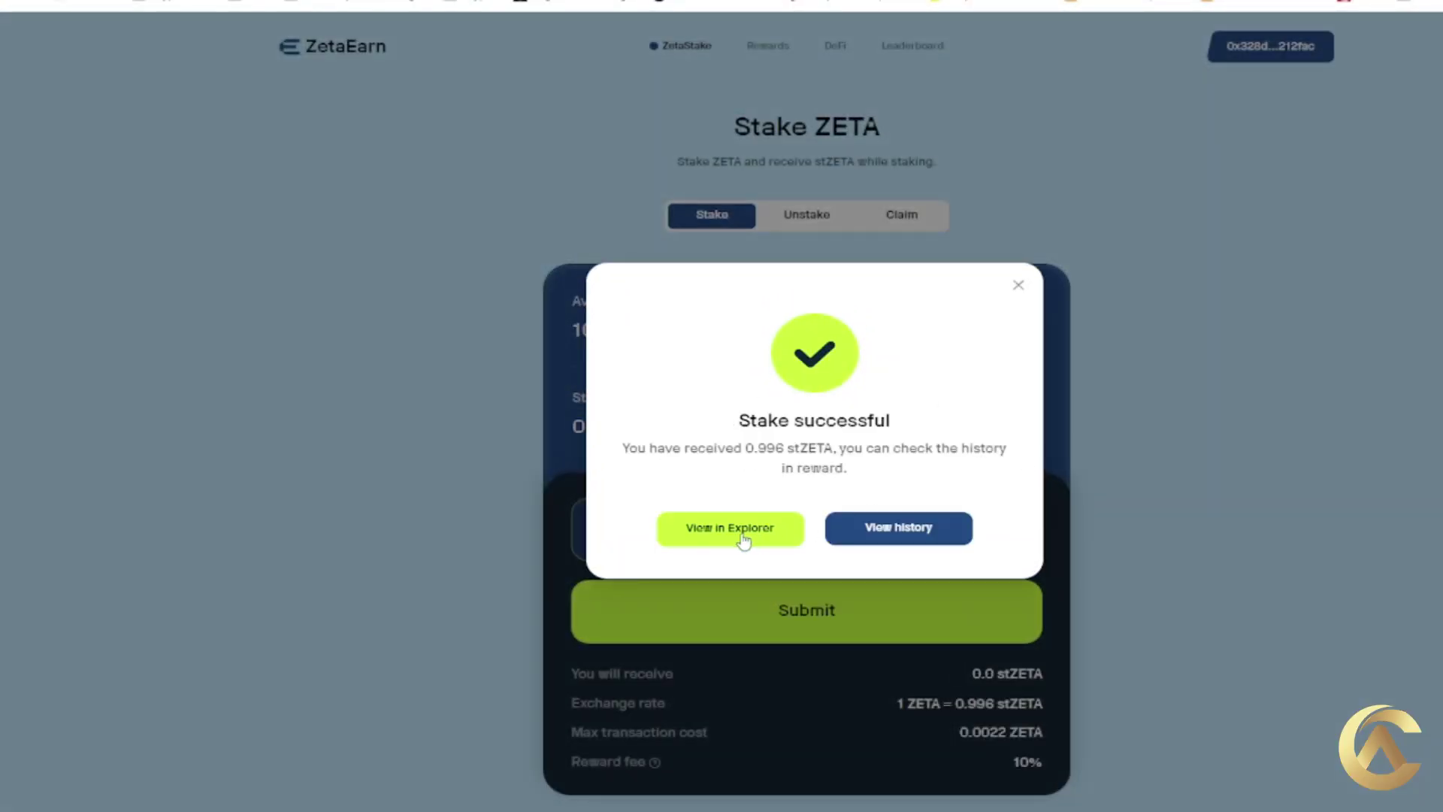
left_click(1019, 284)
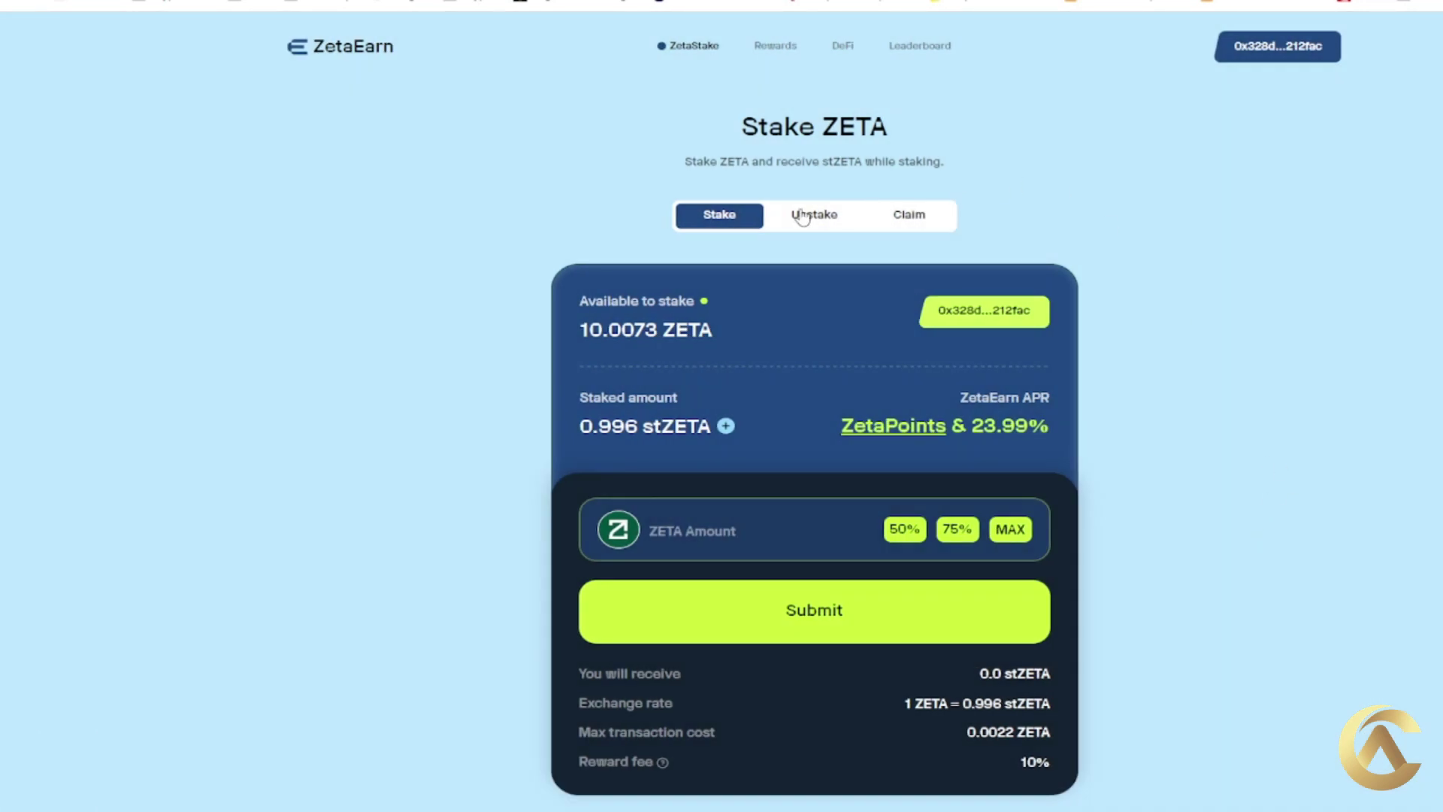
Review the ZetaEarn reward history, the stZETA DeFi pools and the staked balance.
left_click(774, 56)
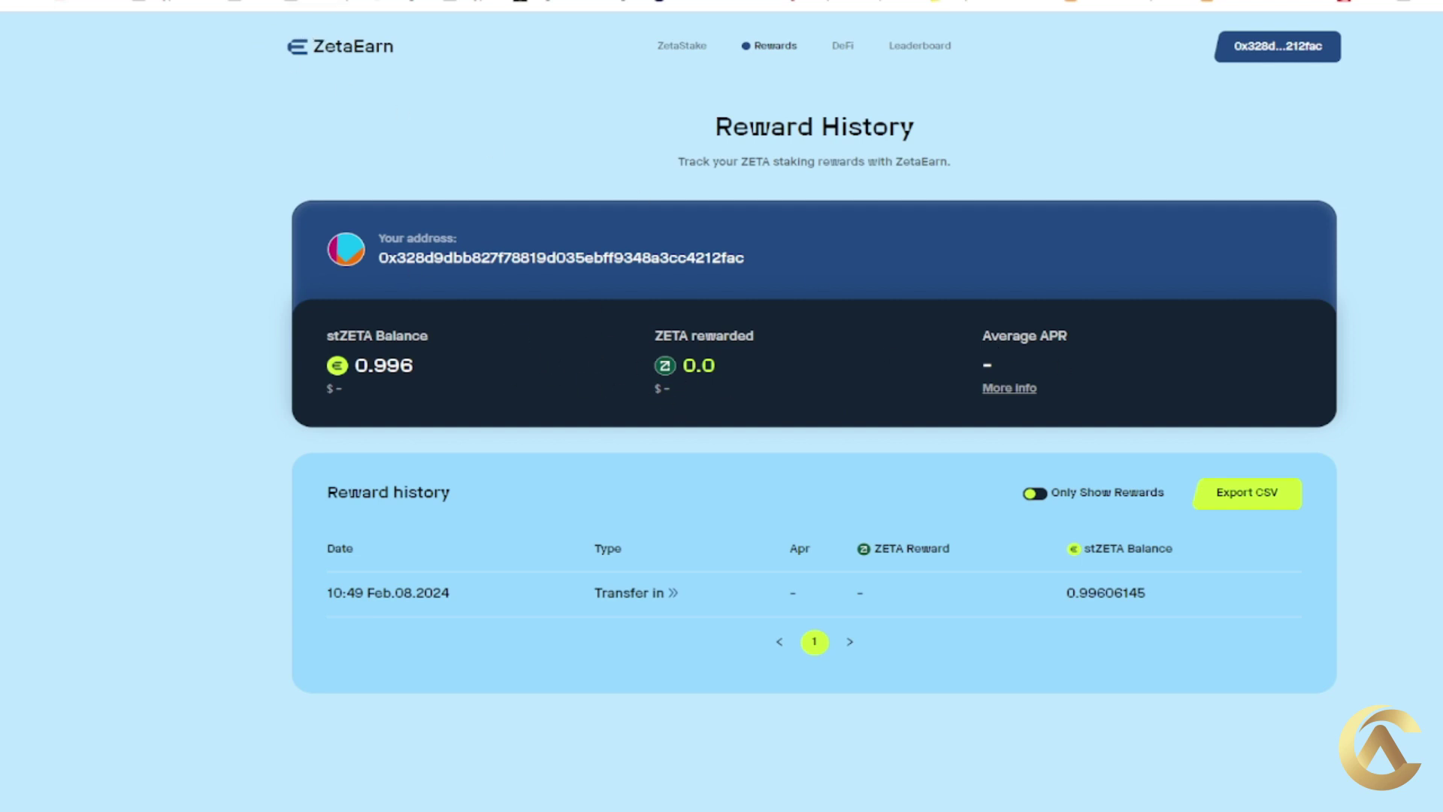
left_click(843, 46)
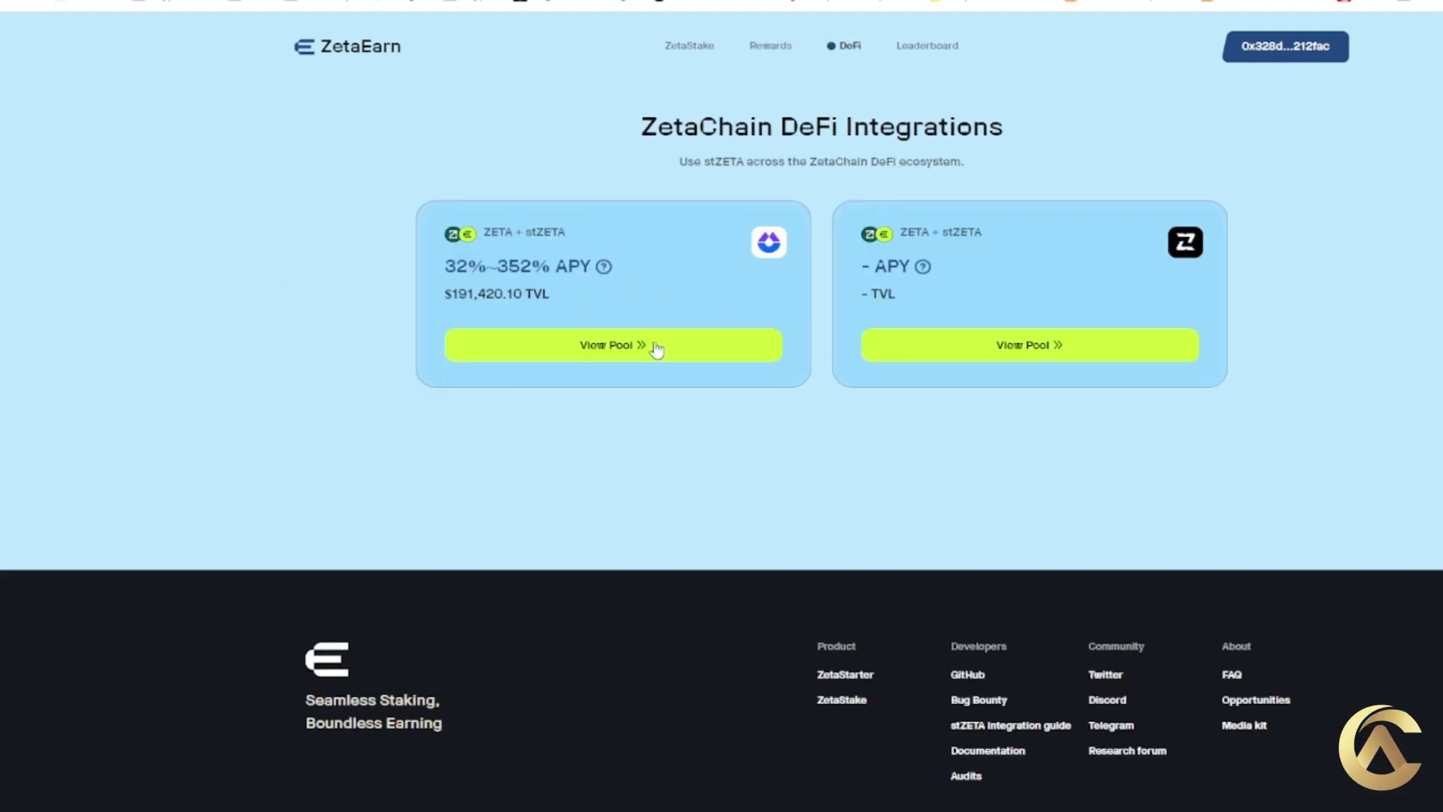
left_click(773, 46)
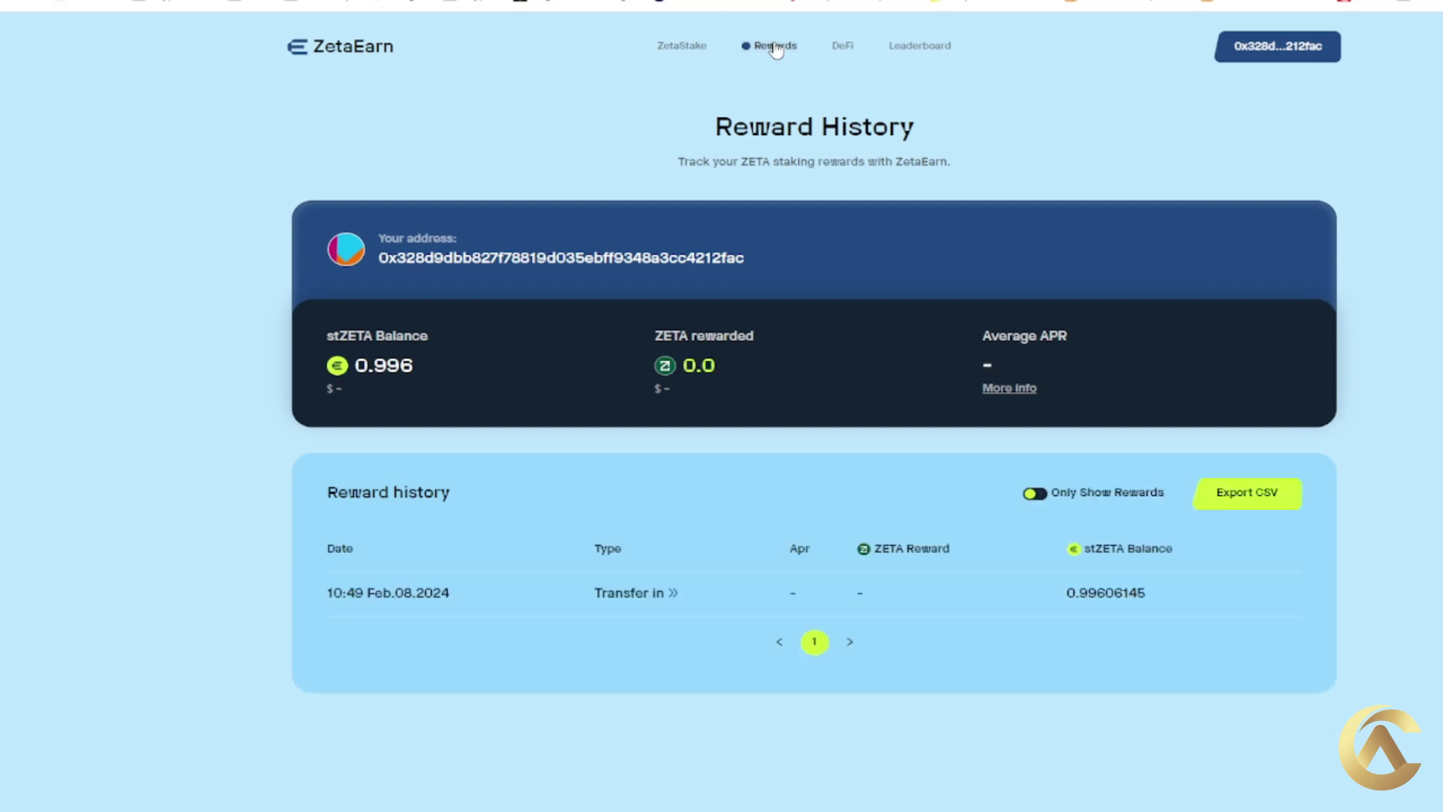
left_click(695, 49)
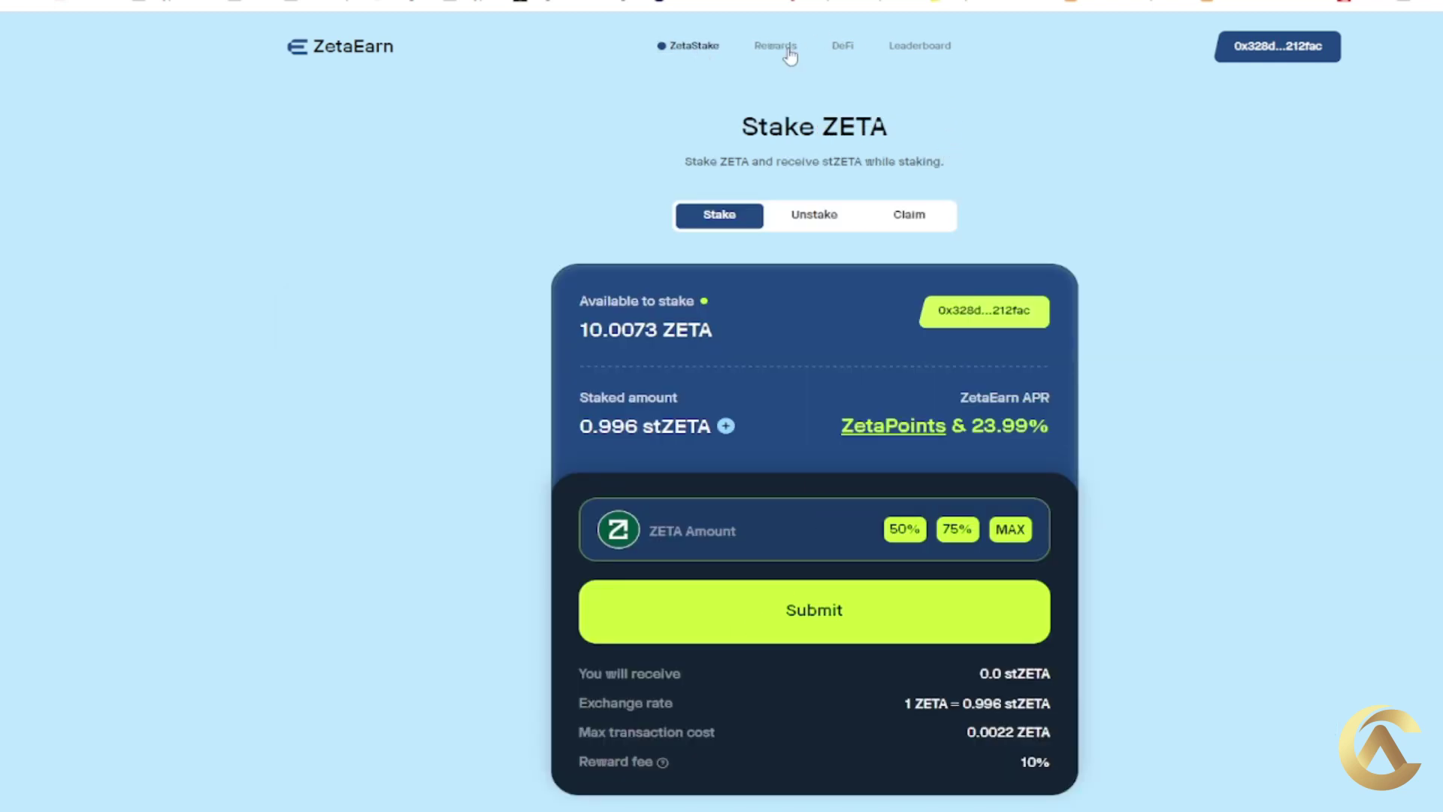
left_click(759, 50)
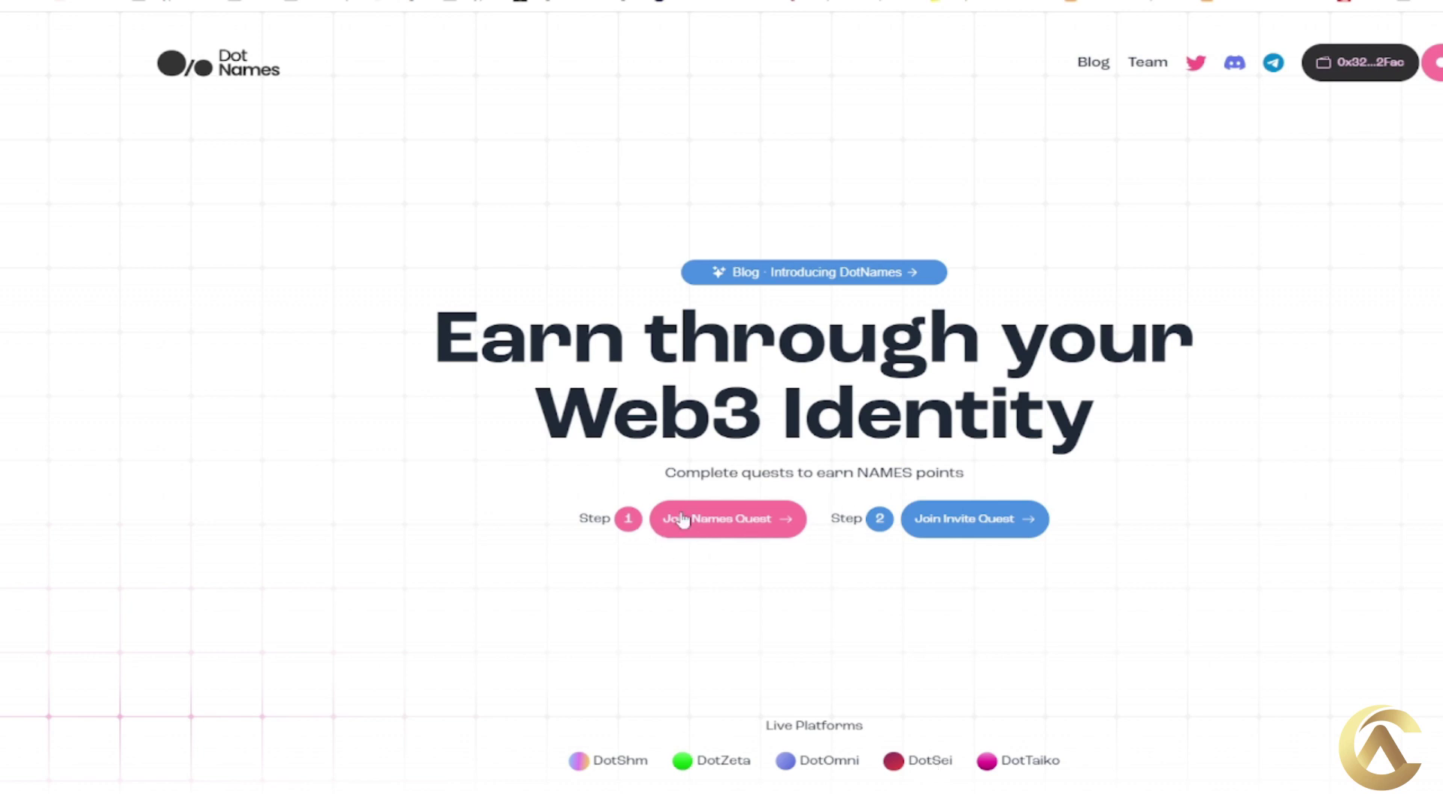
Open the DotNames Names Quest and try to claim its reward, dismissing the wallet's signature request.
left_click(730, 519)
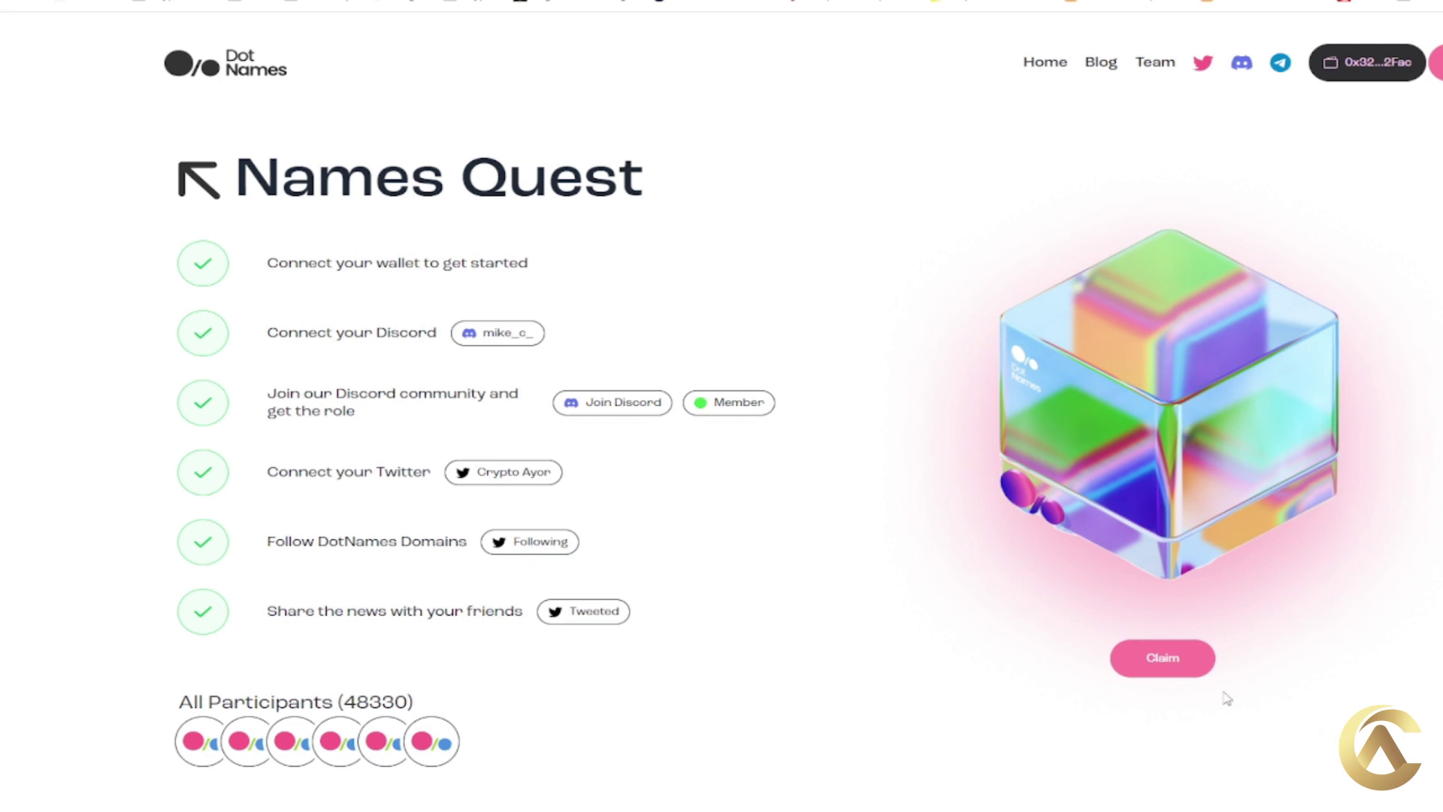
left_click(1158, 663)
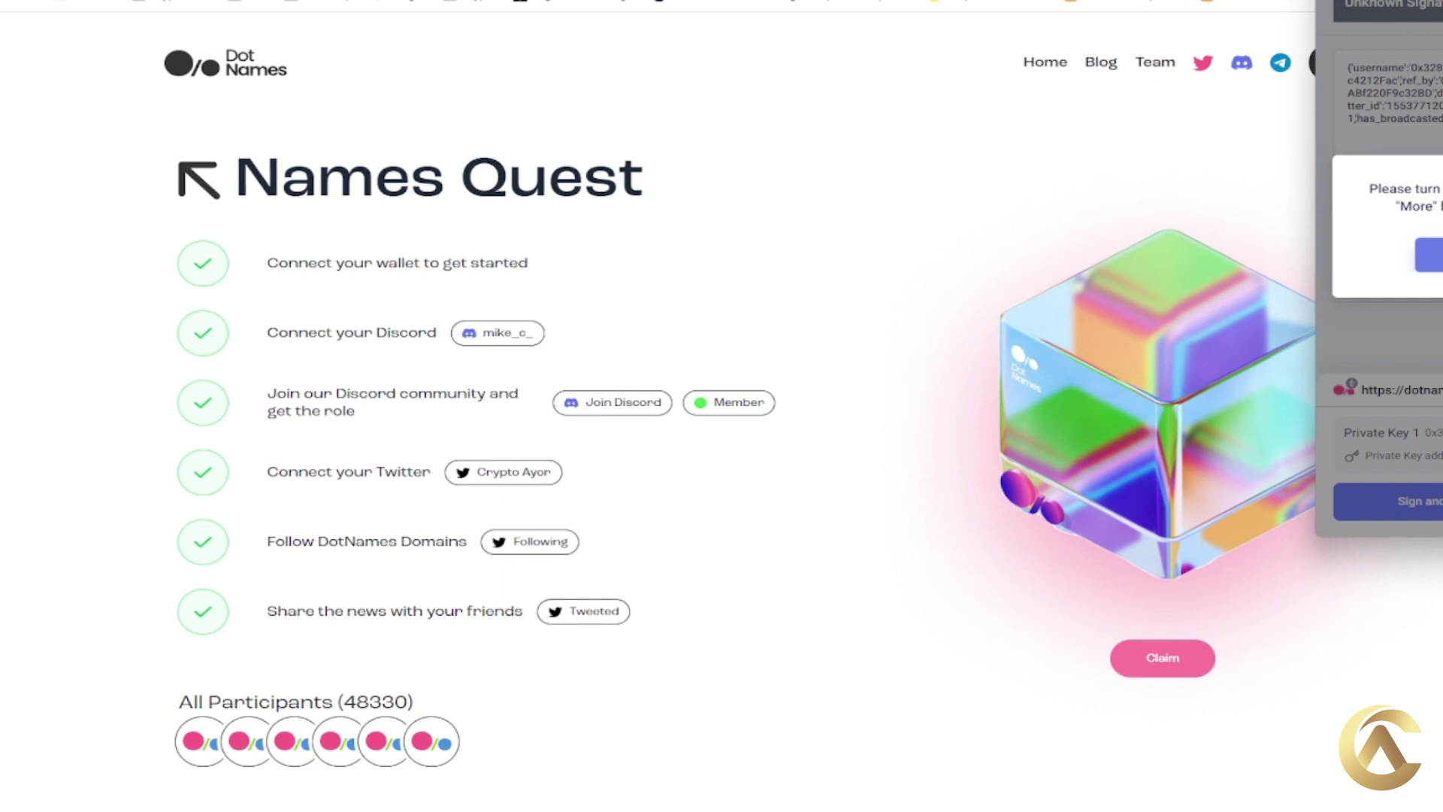
left_click(1131, 155)
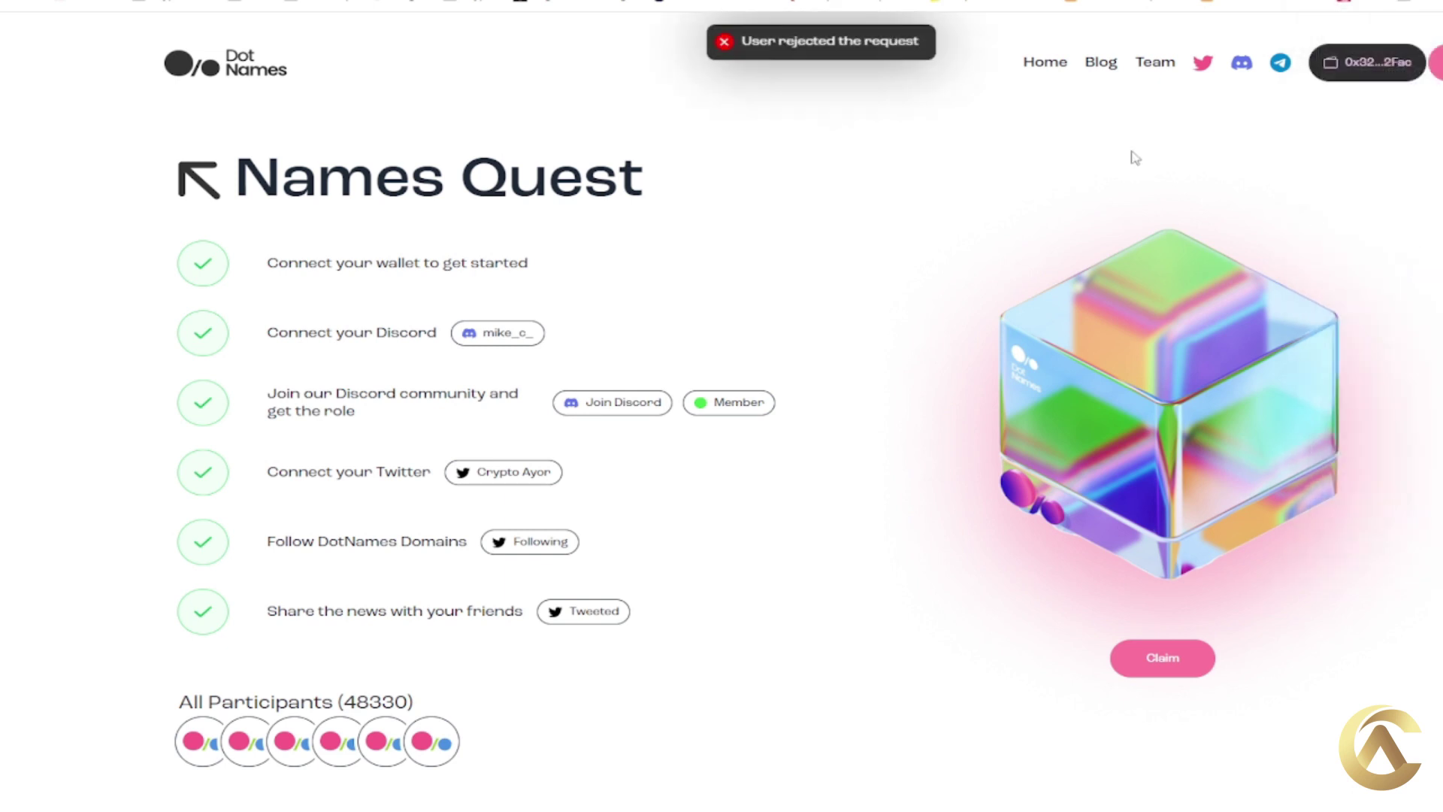
Turn on Enable Testnets in the Rabby wallet's settings and close the wallet.
left_click(1173, 666)
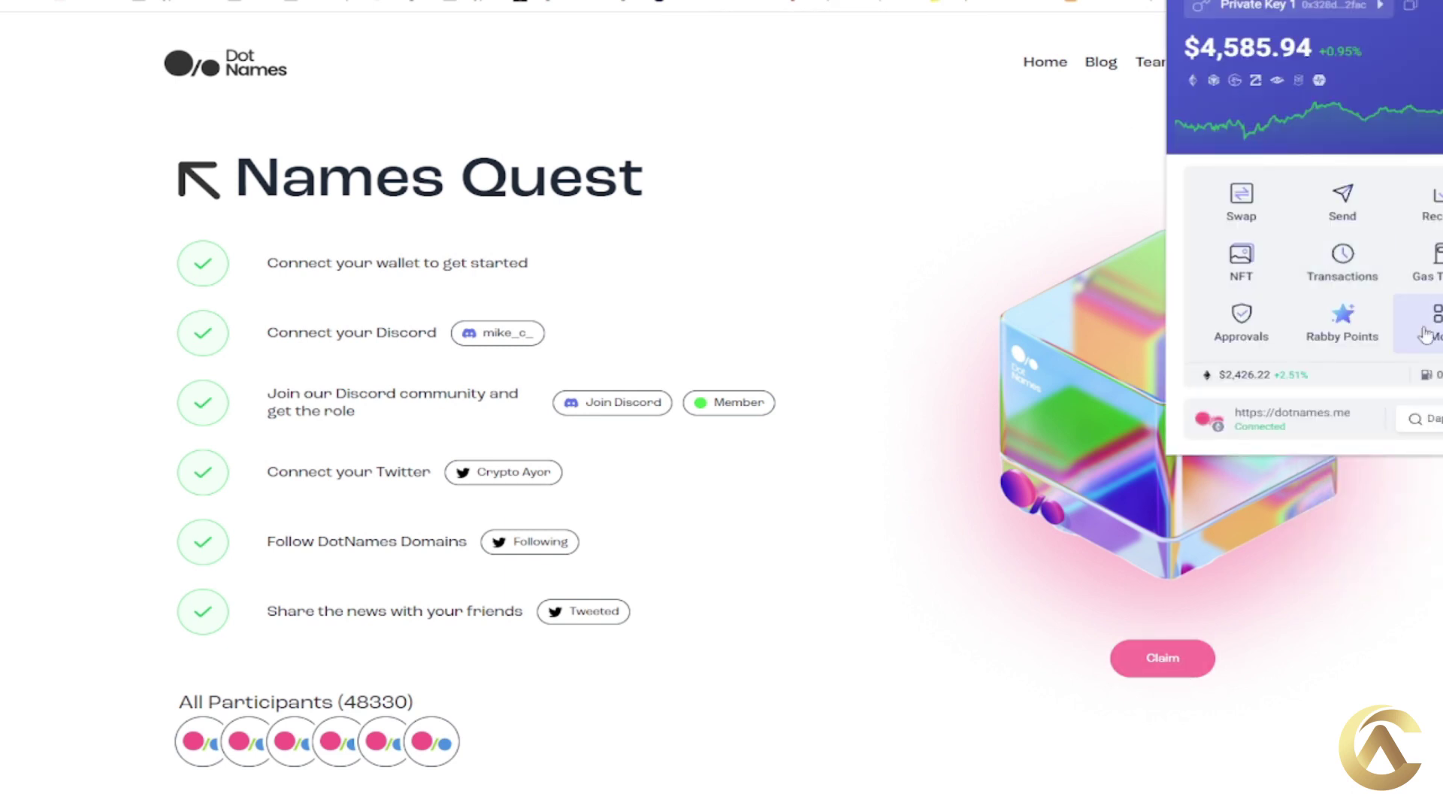
left_click(1426, 334)
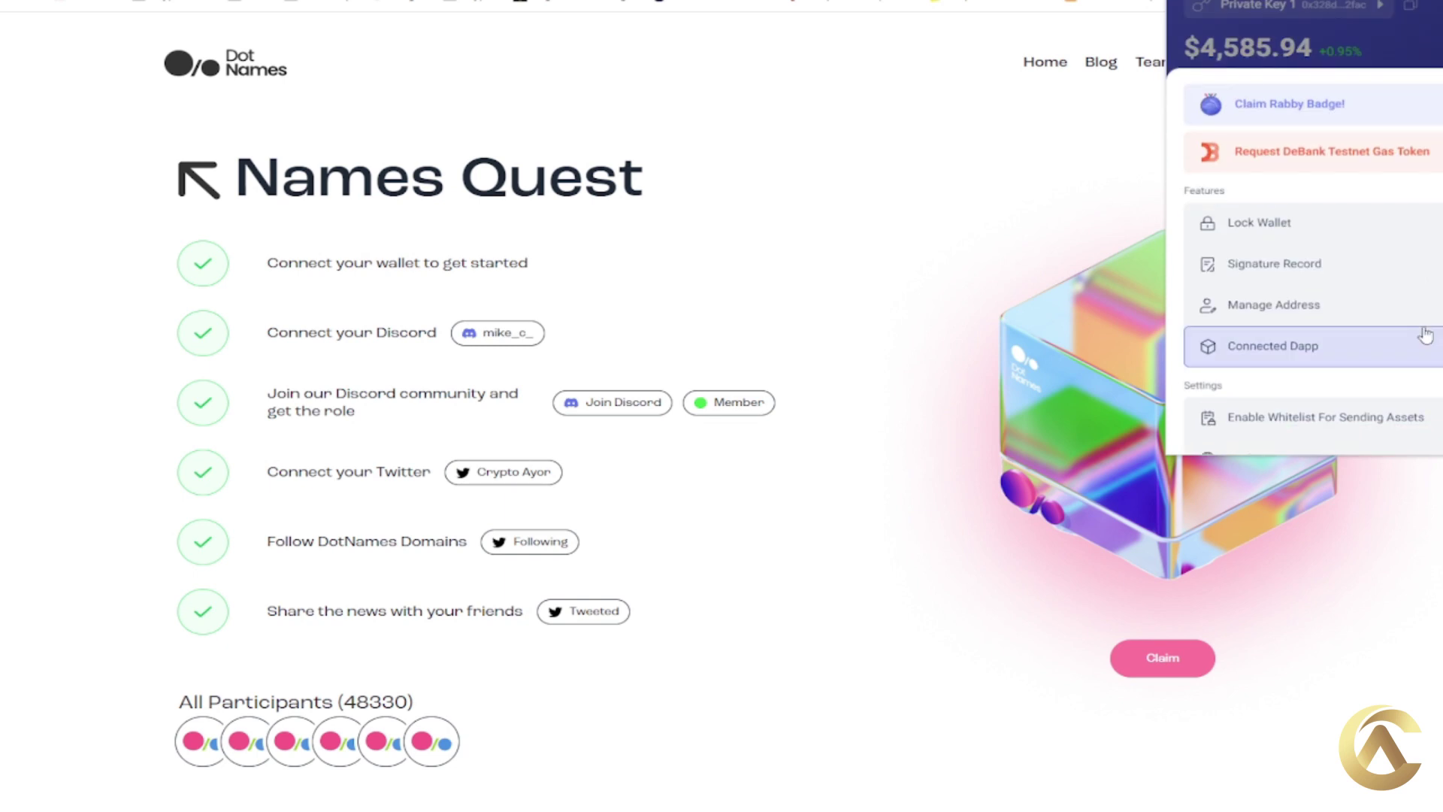
scroll(1426, 335, "down", 3)
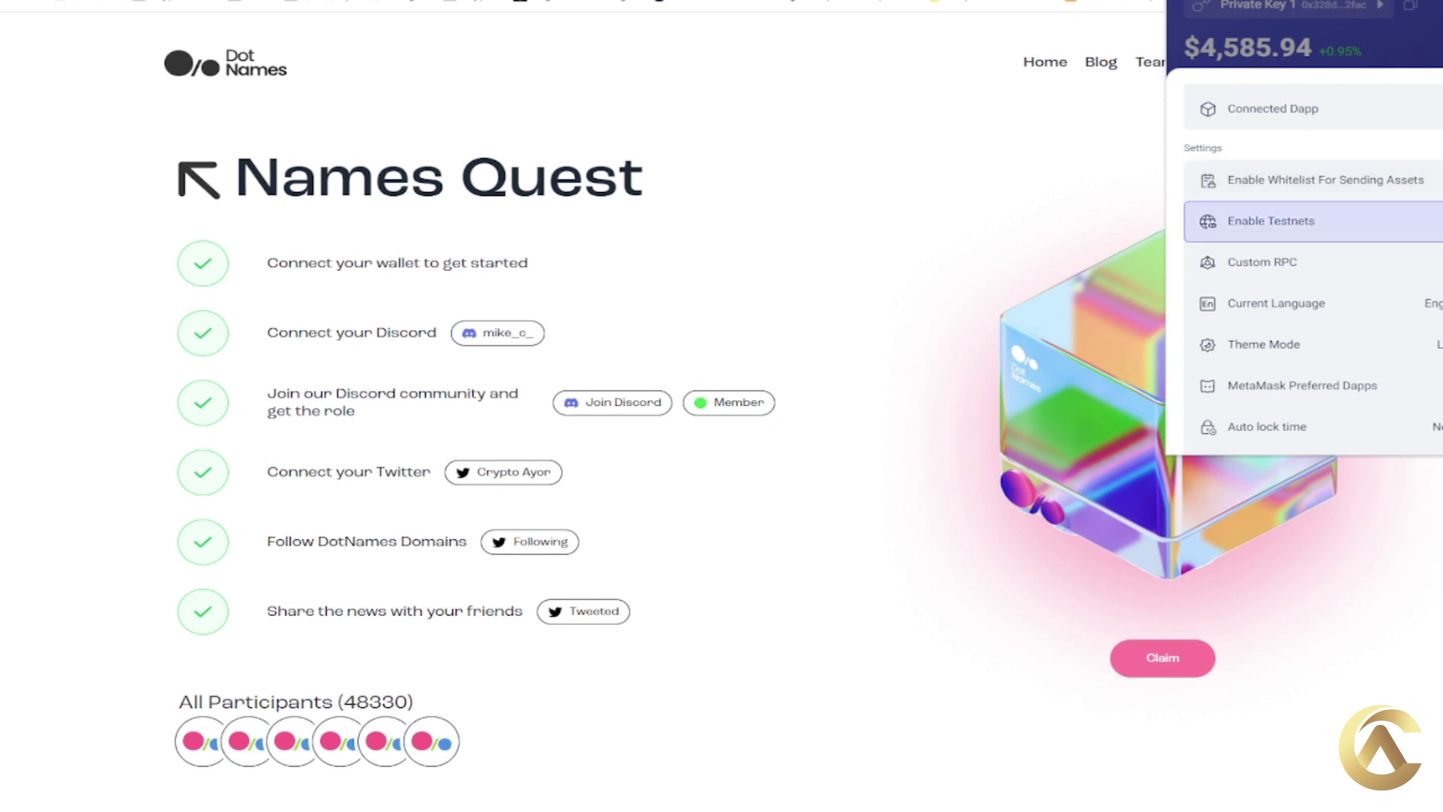
left_click(1412, 48)
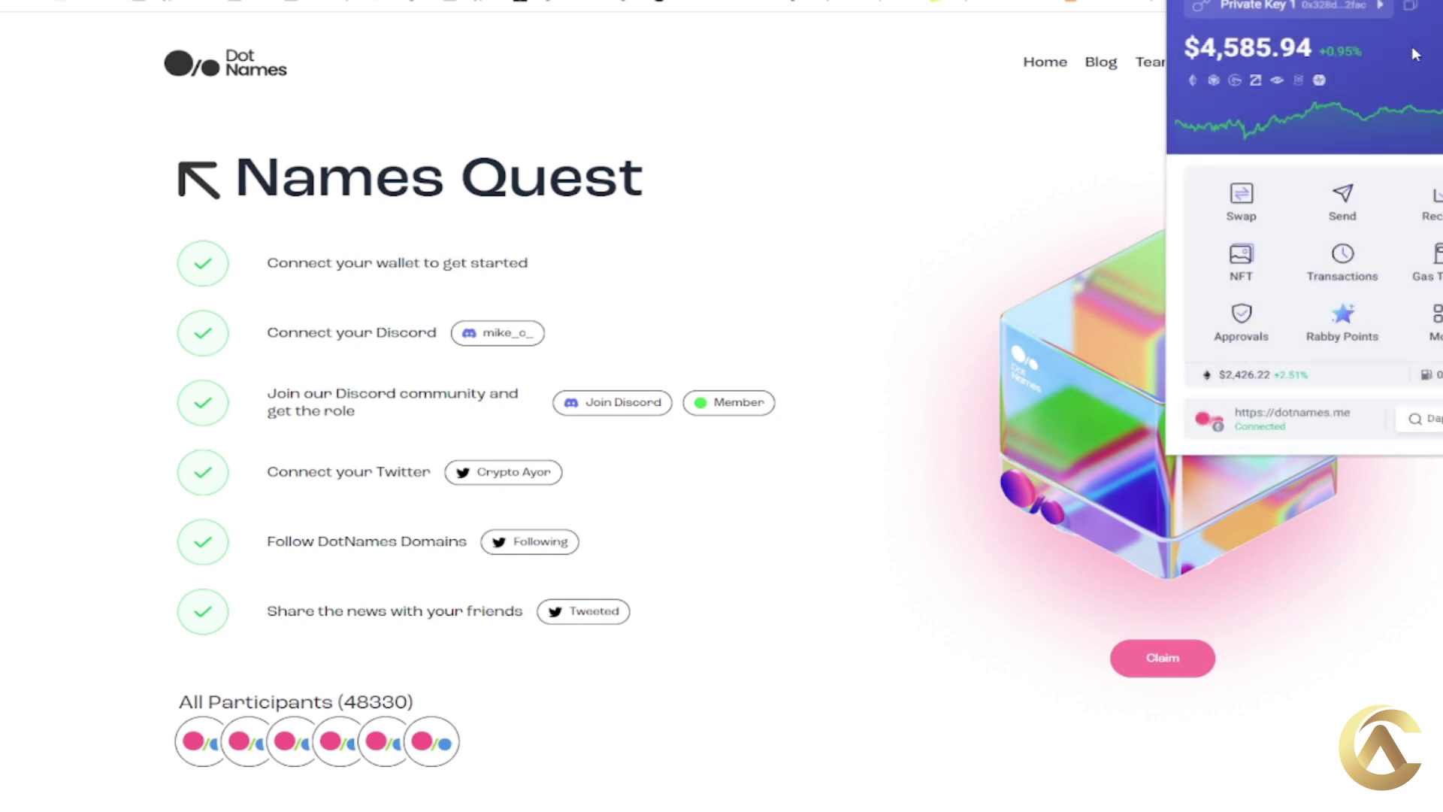
left_click(1035, 757)
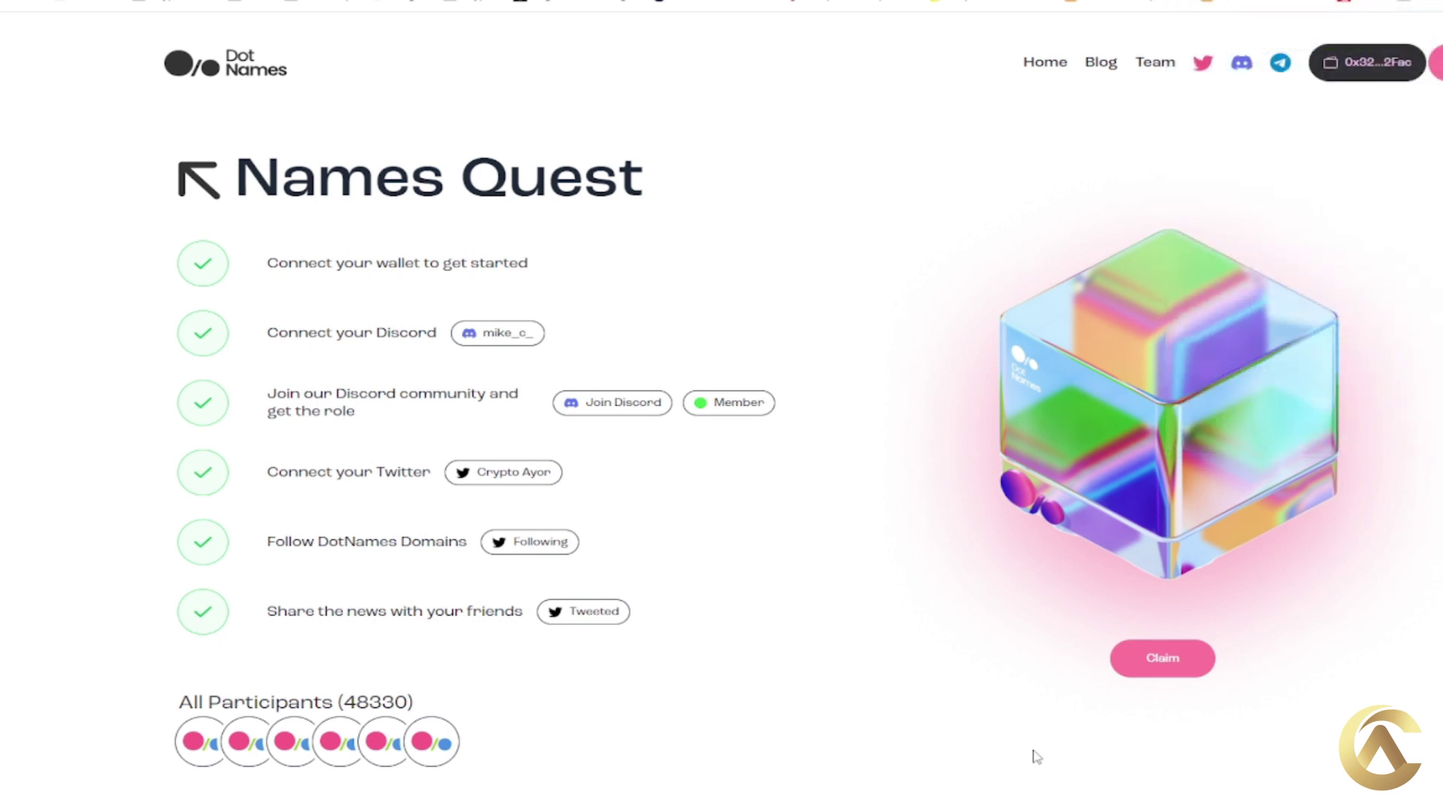
Claim the Names Quest reward by confirming the wallet signature, and open the Invite Quest's referral link.
left_click(1150, 672)
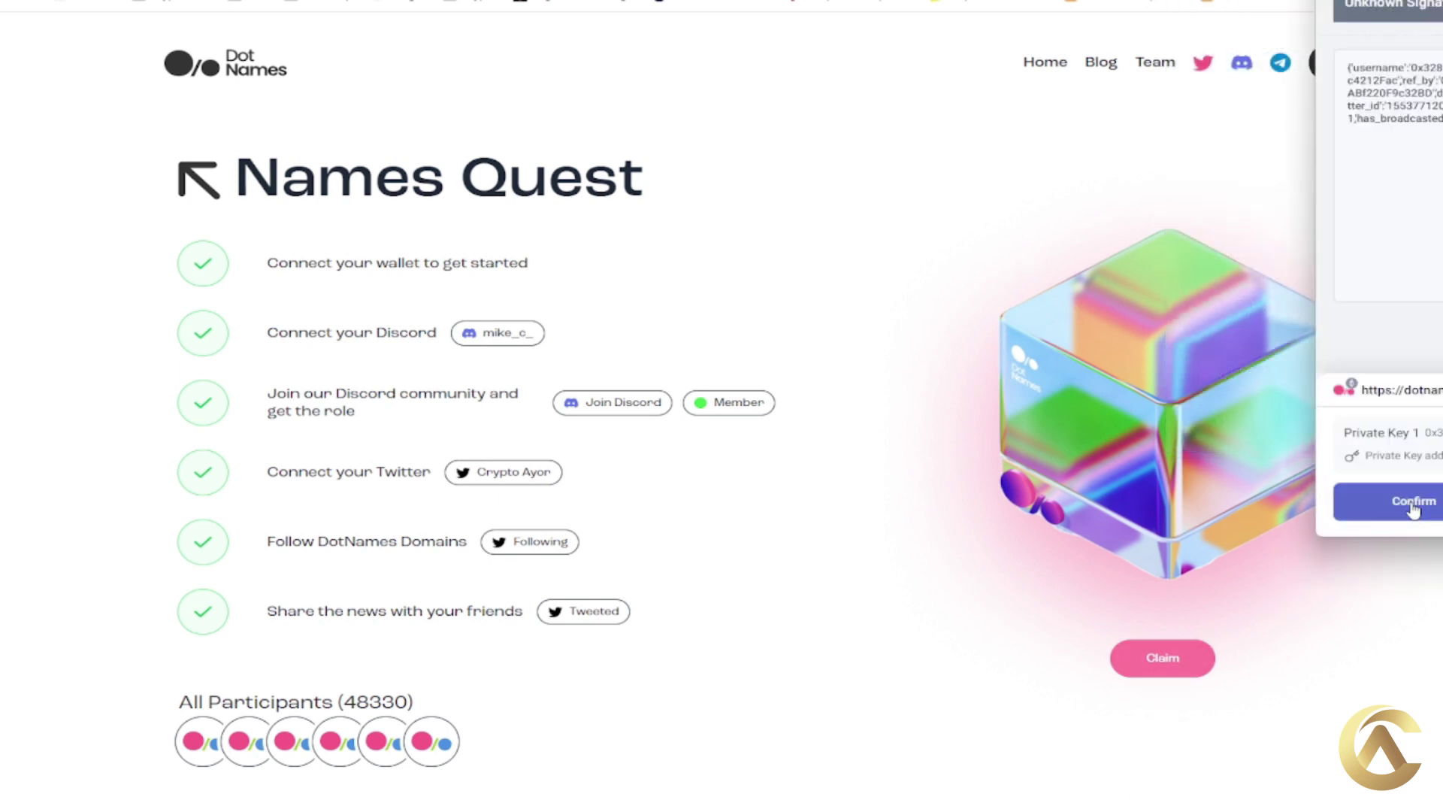
left_click(1414, 502)
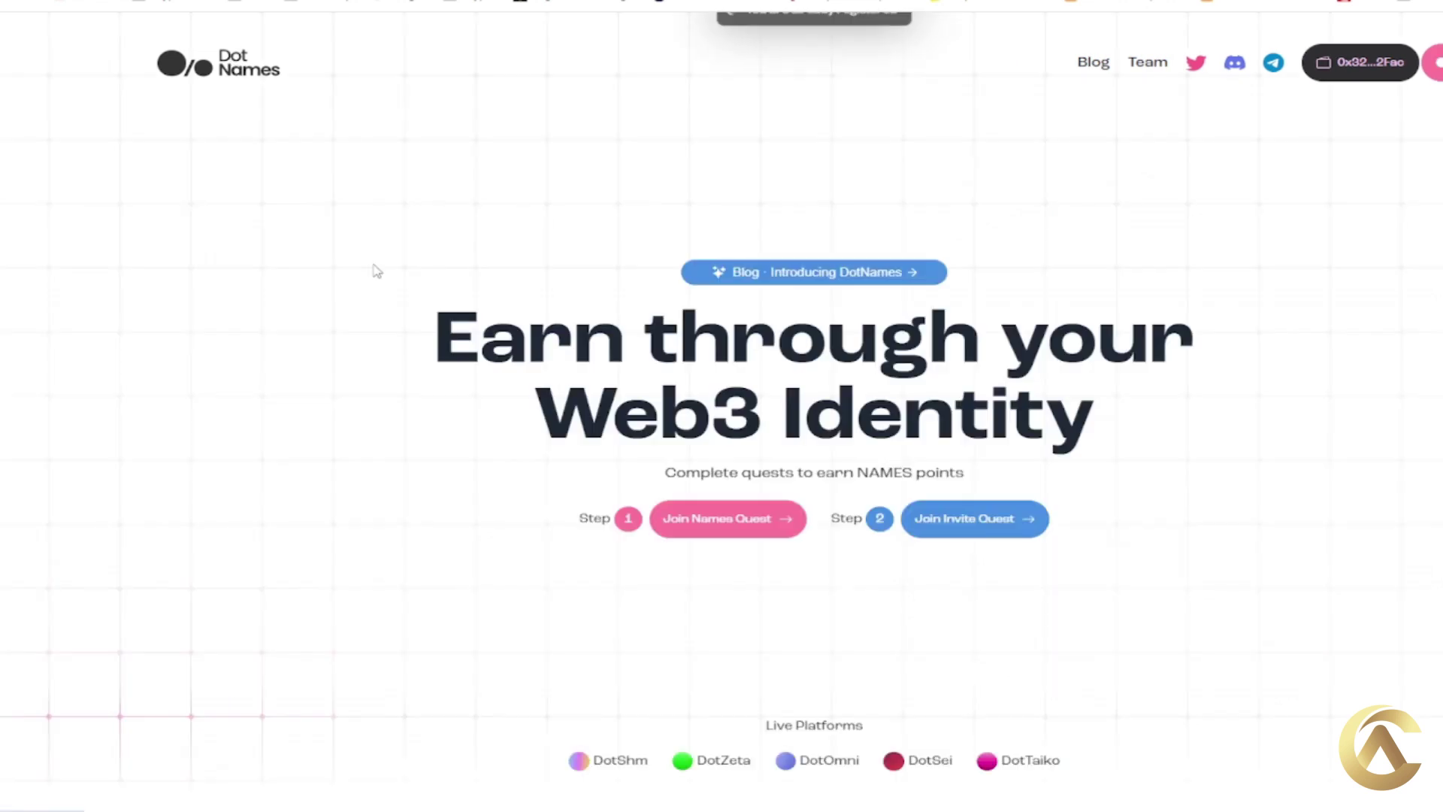
left_click(960, 519)
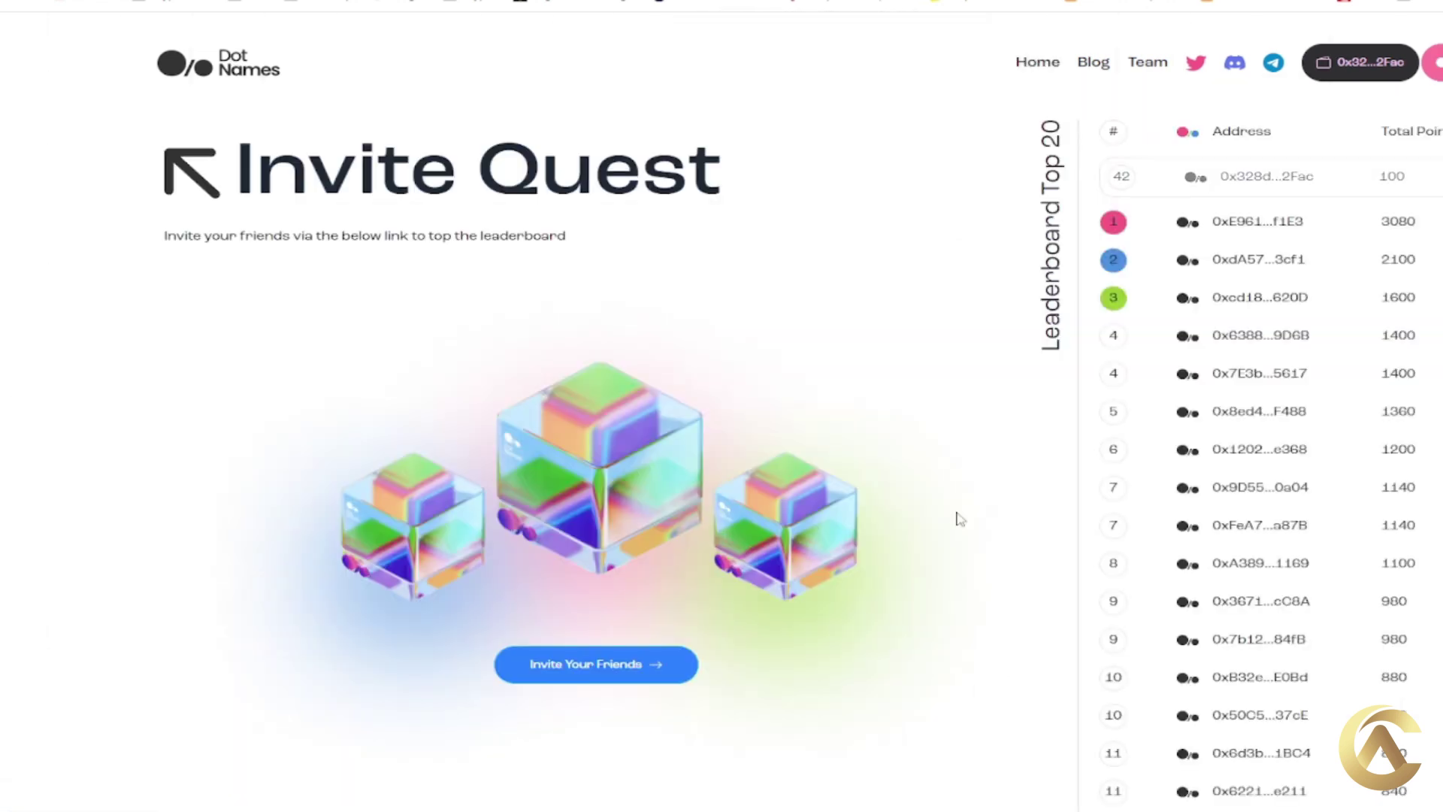
left_click(642, 665)
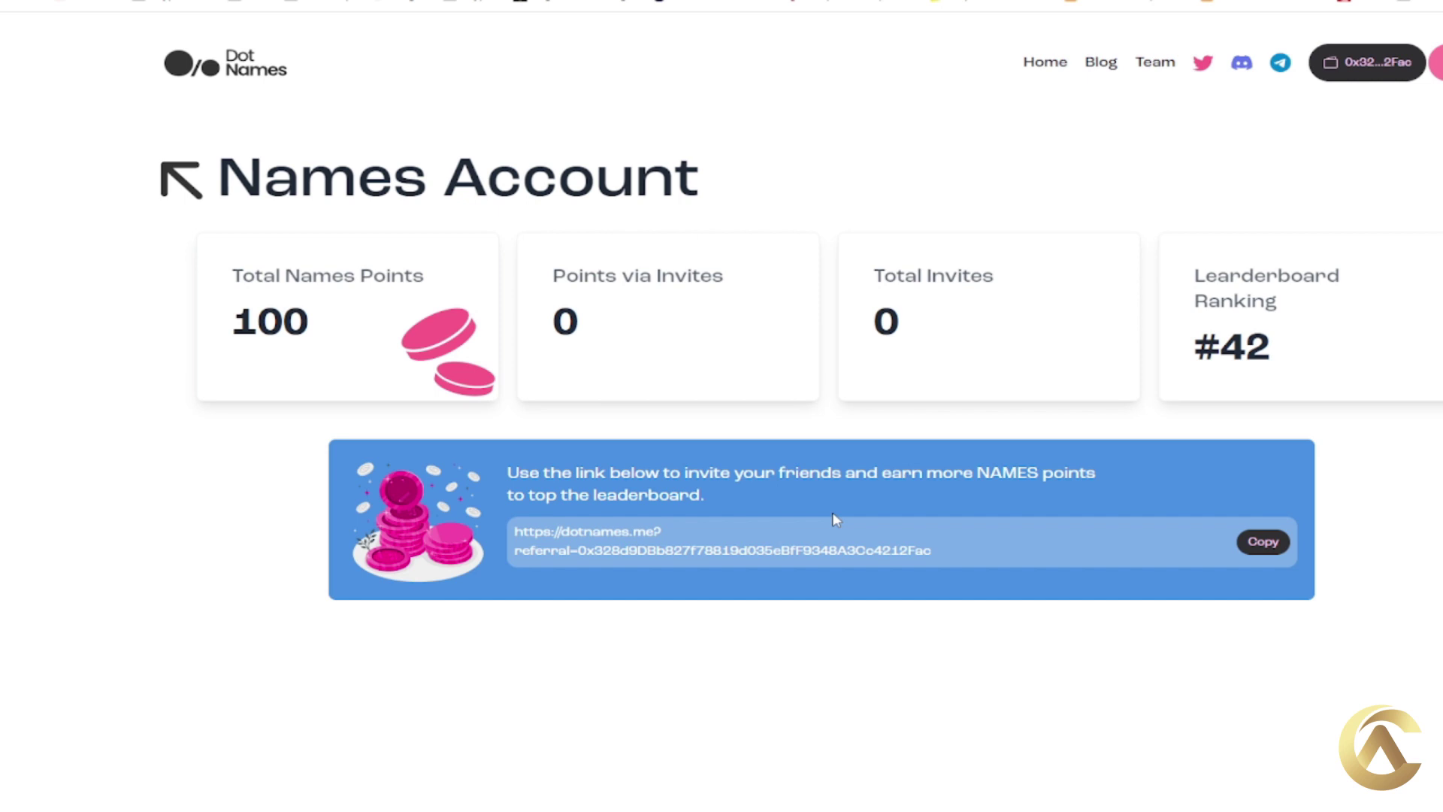
left_click(203, 71)
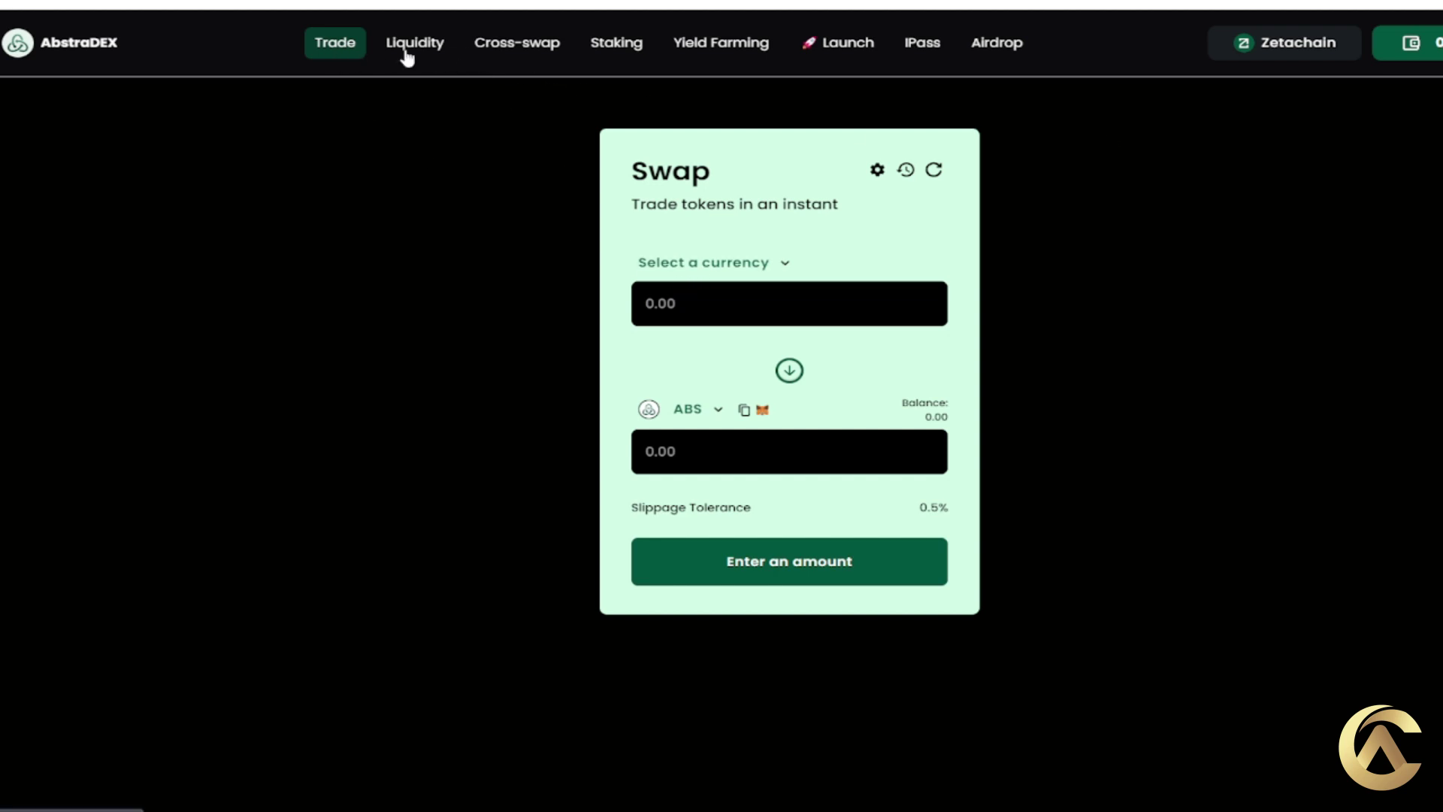
Review the liquidity, cross-swap, staking, yield farming and trade pages on AbstraDEX.
left_click(407, 55)
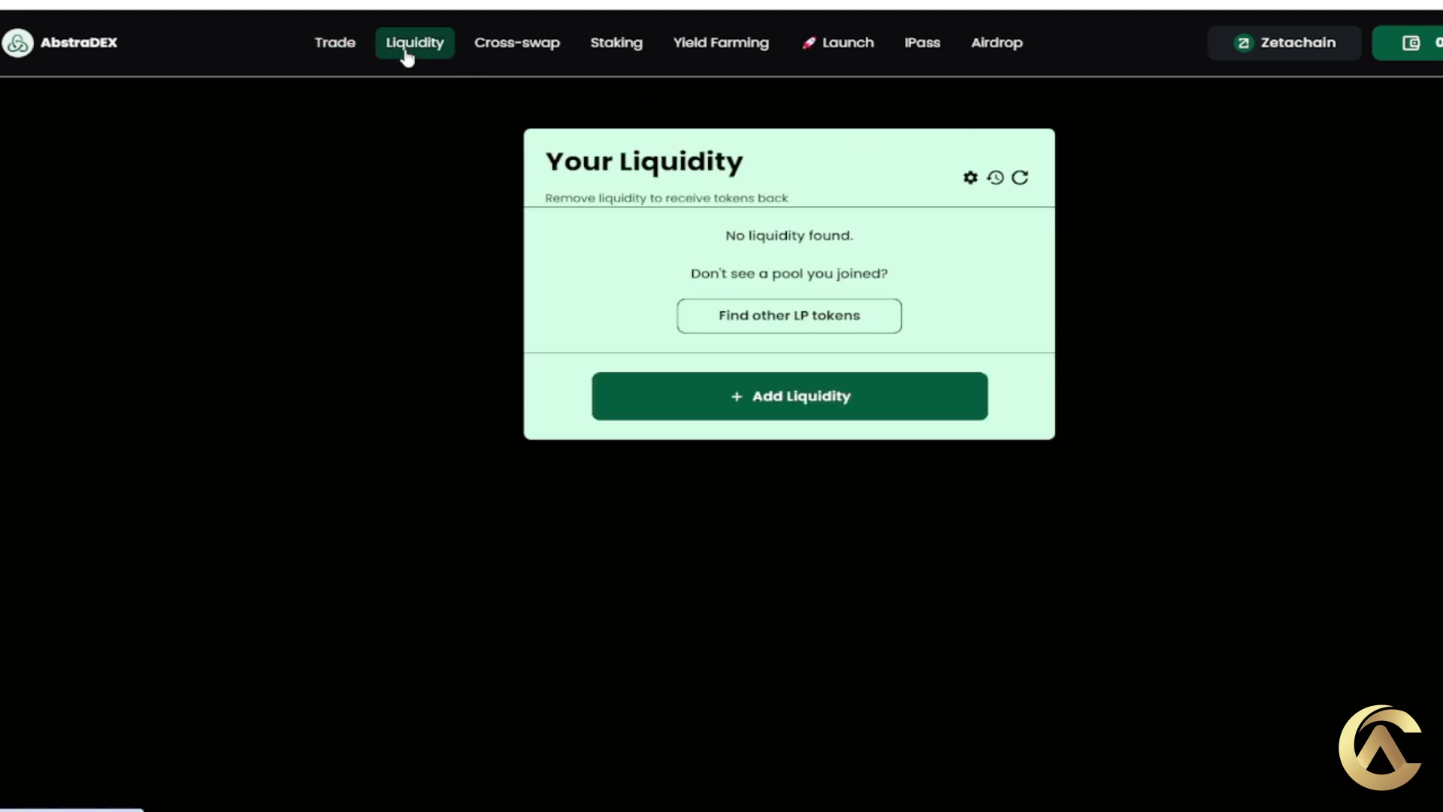
left_click(503, 47)
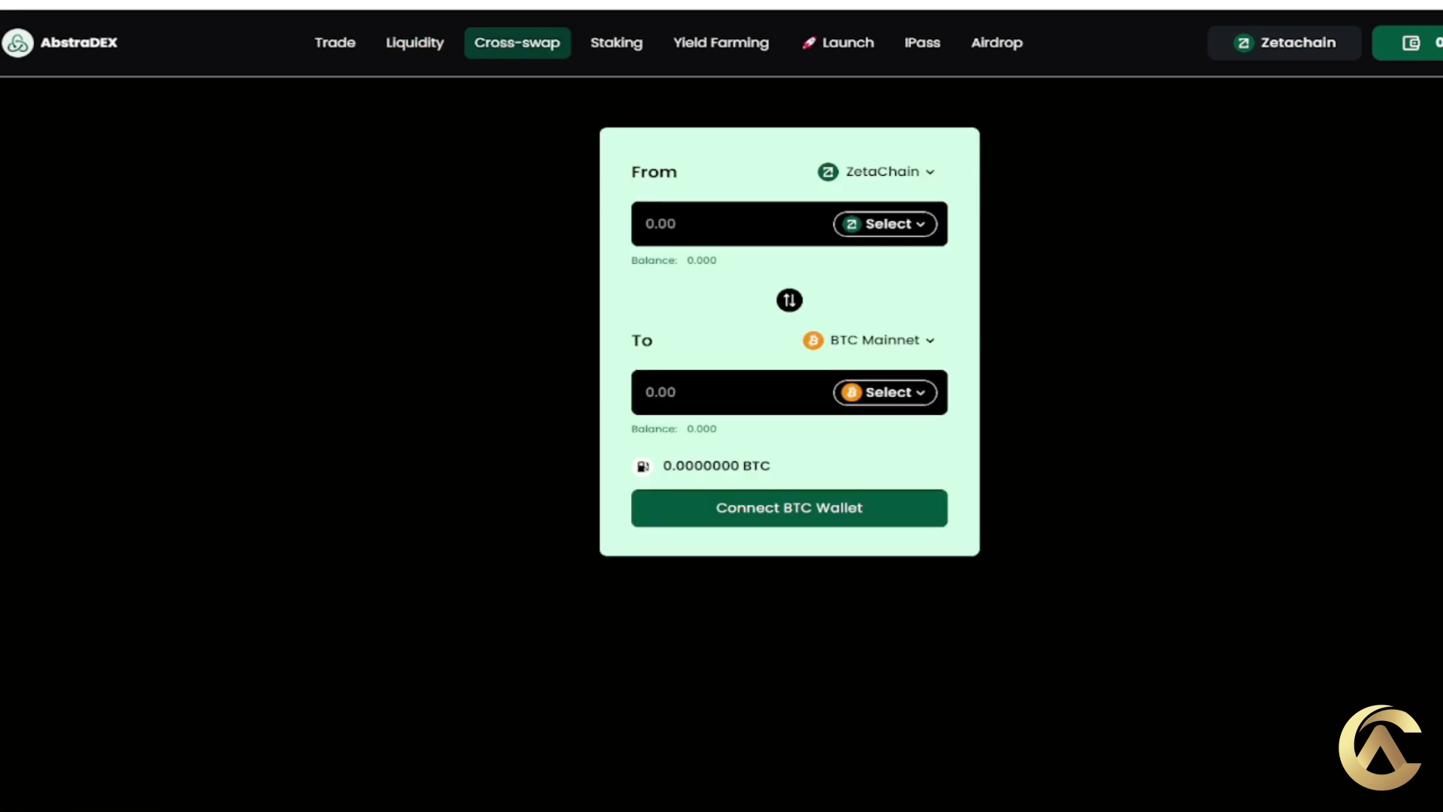
left_click(618, 48)
left_click(703, 46)
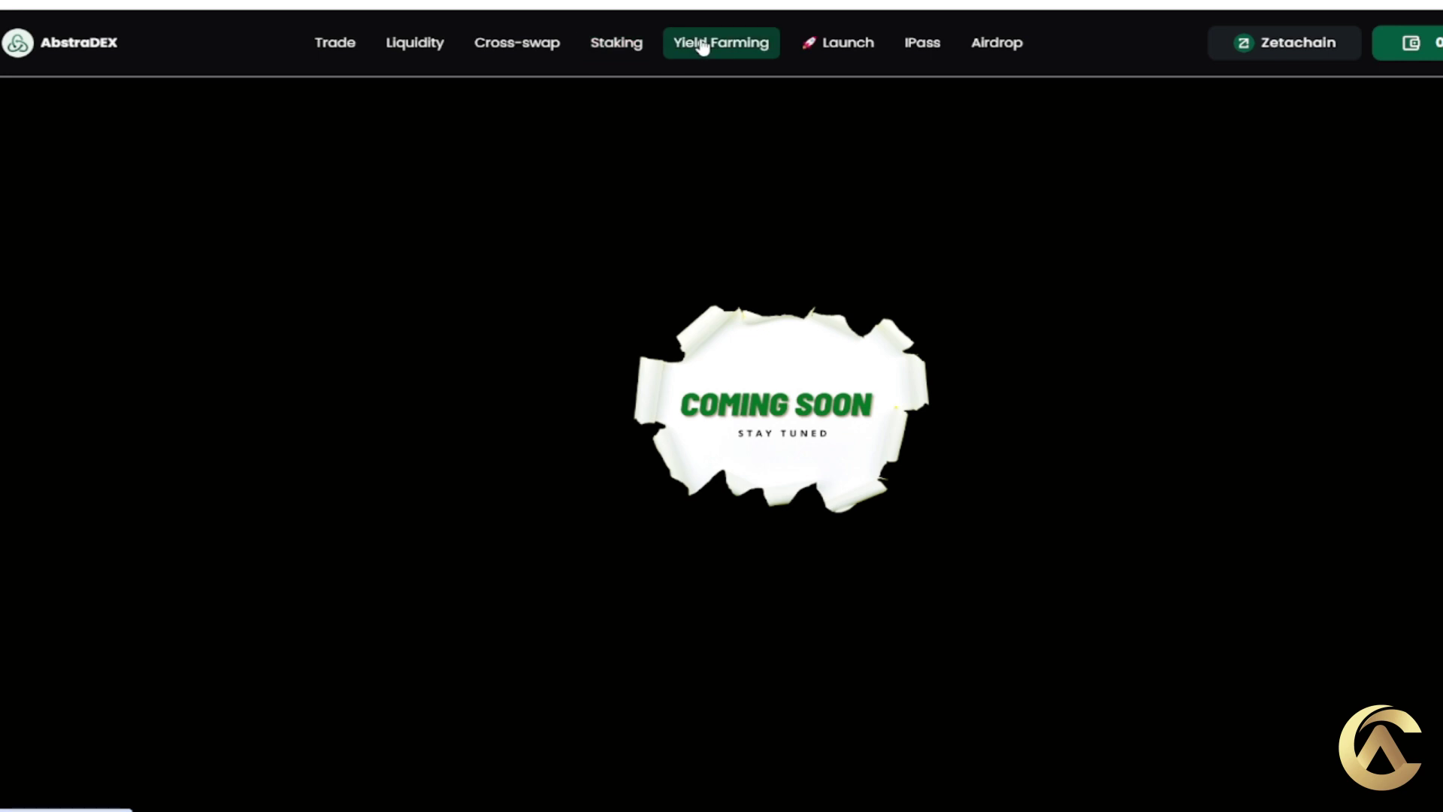
left_click(512, 51)
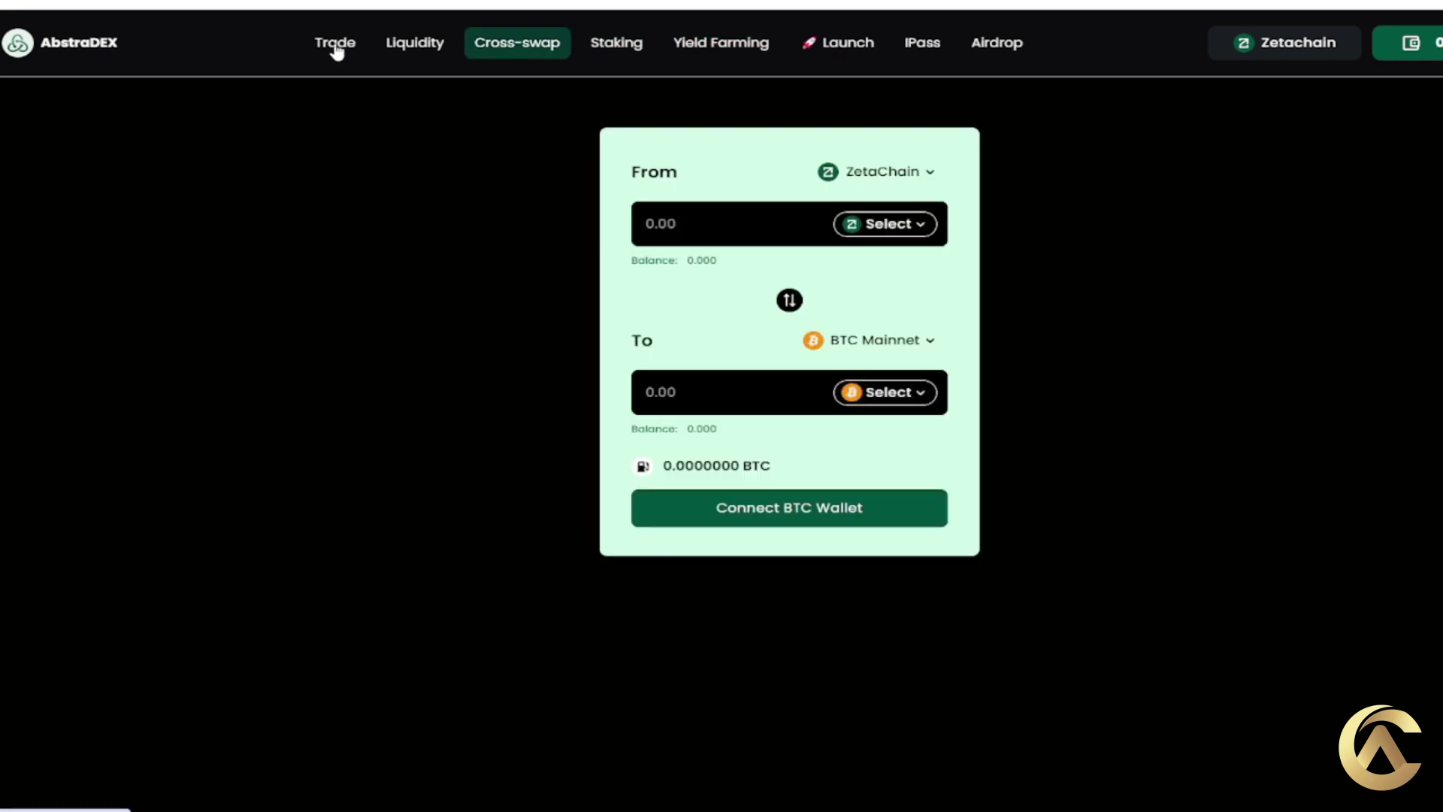
left_click(335, 48)
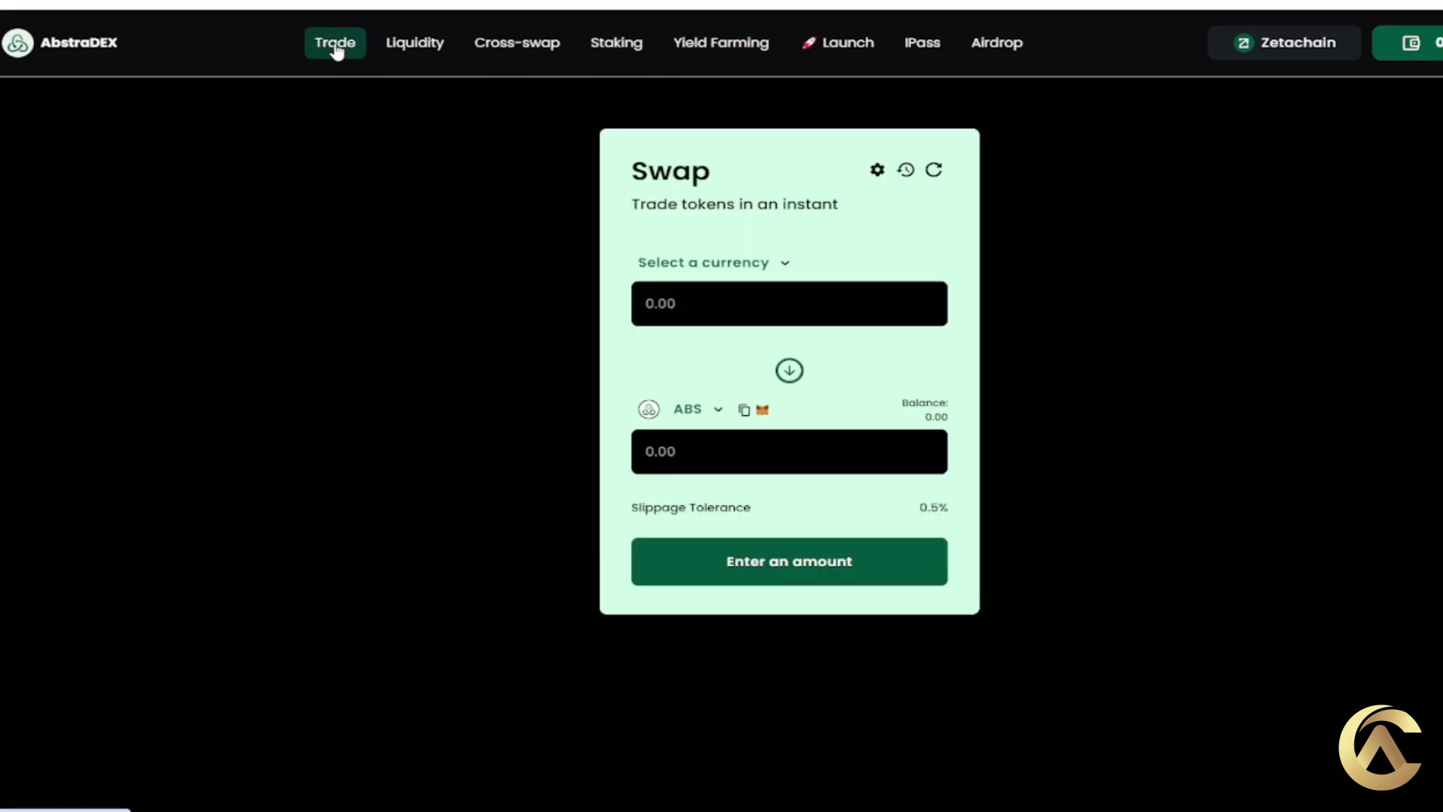
Try to set up a ZETA and ABS liquidity pair on AbstraDEX, and leave the liquidity form.
left_click(429, 50)
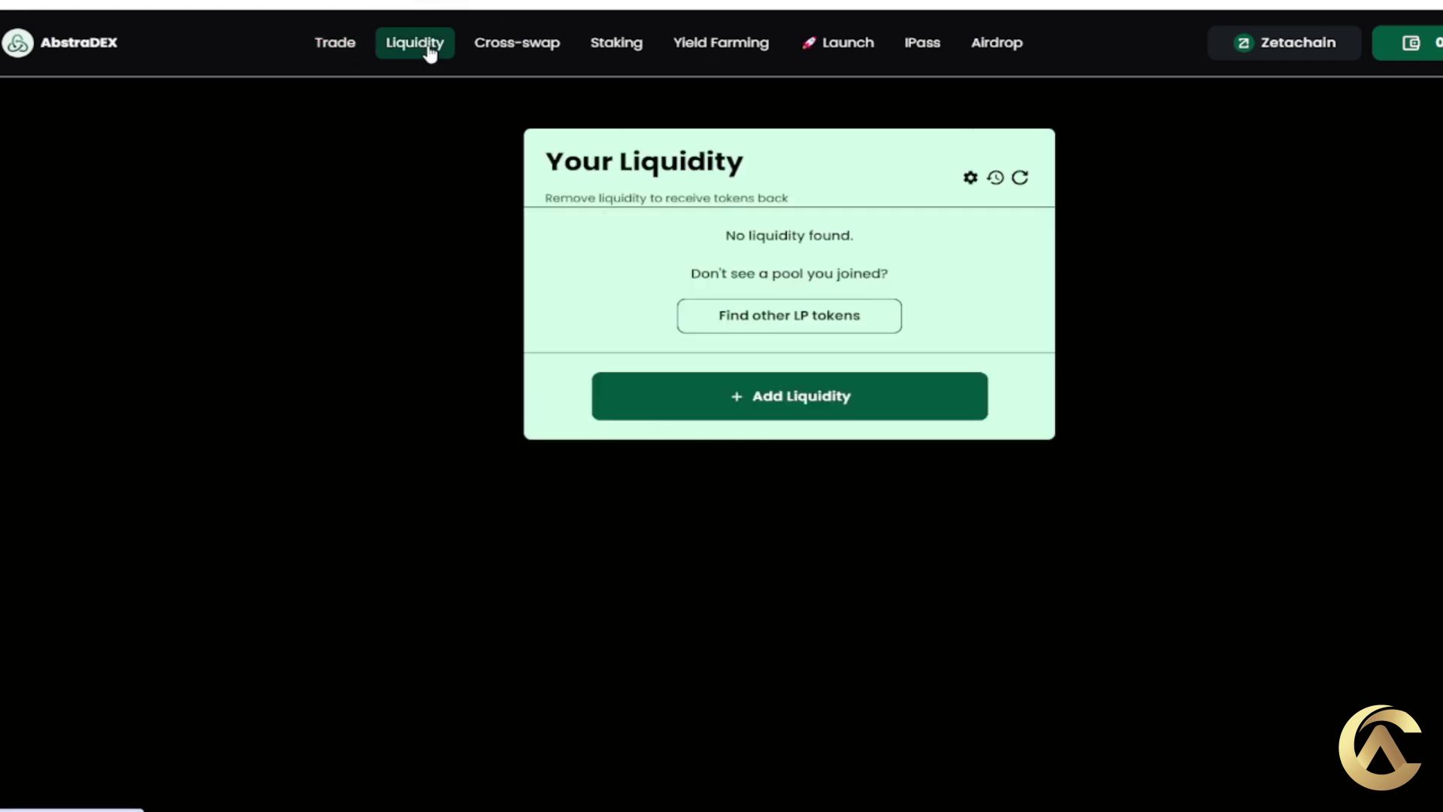
left_click(759, 397)
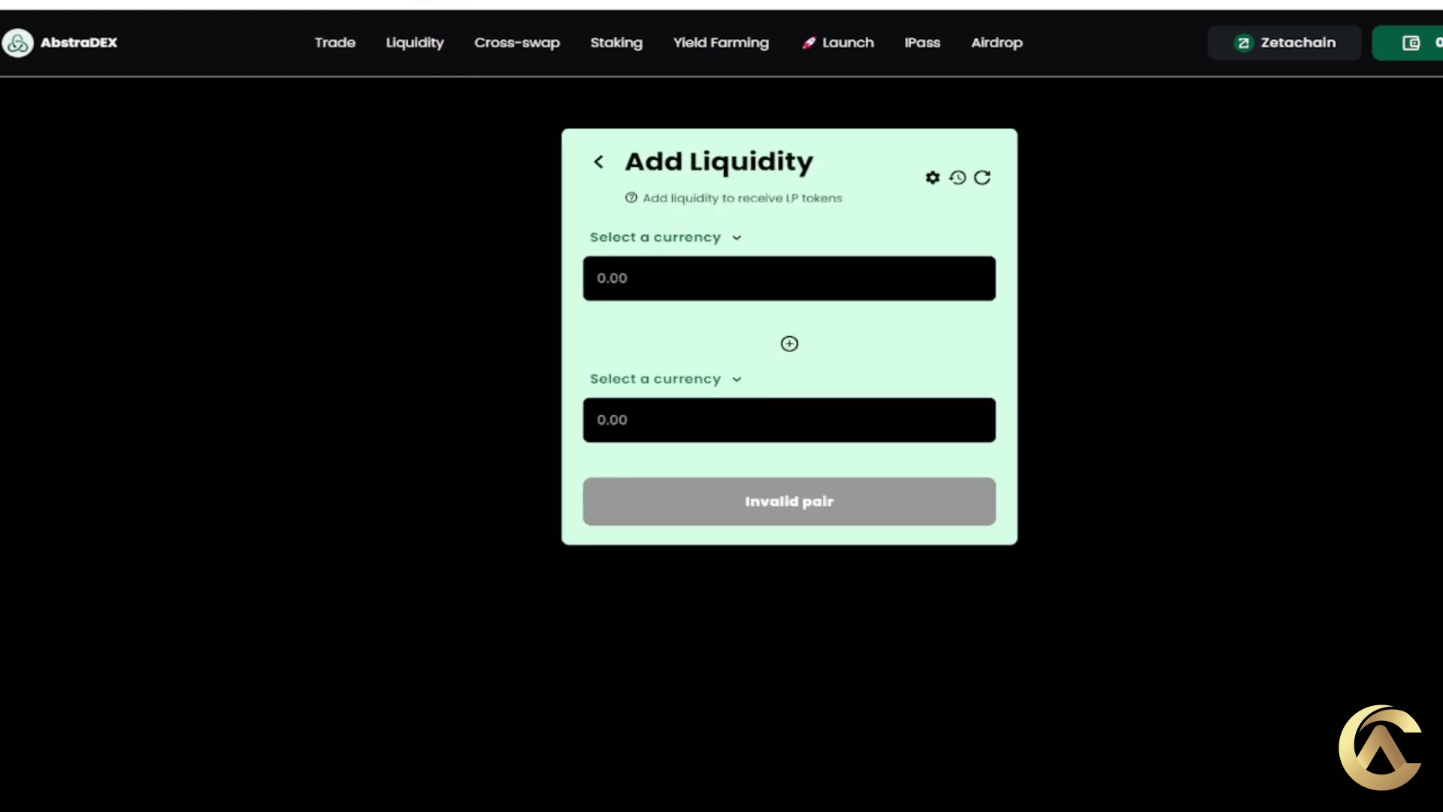
left_click(598, 278)
left_click(676, 239)
left_click(695, 425)
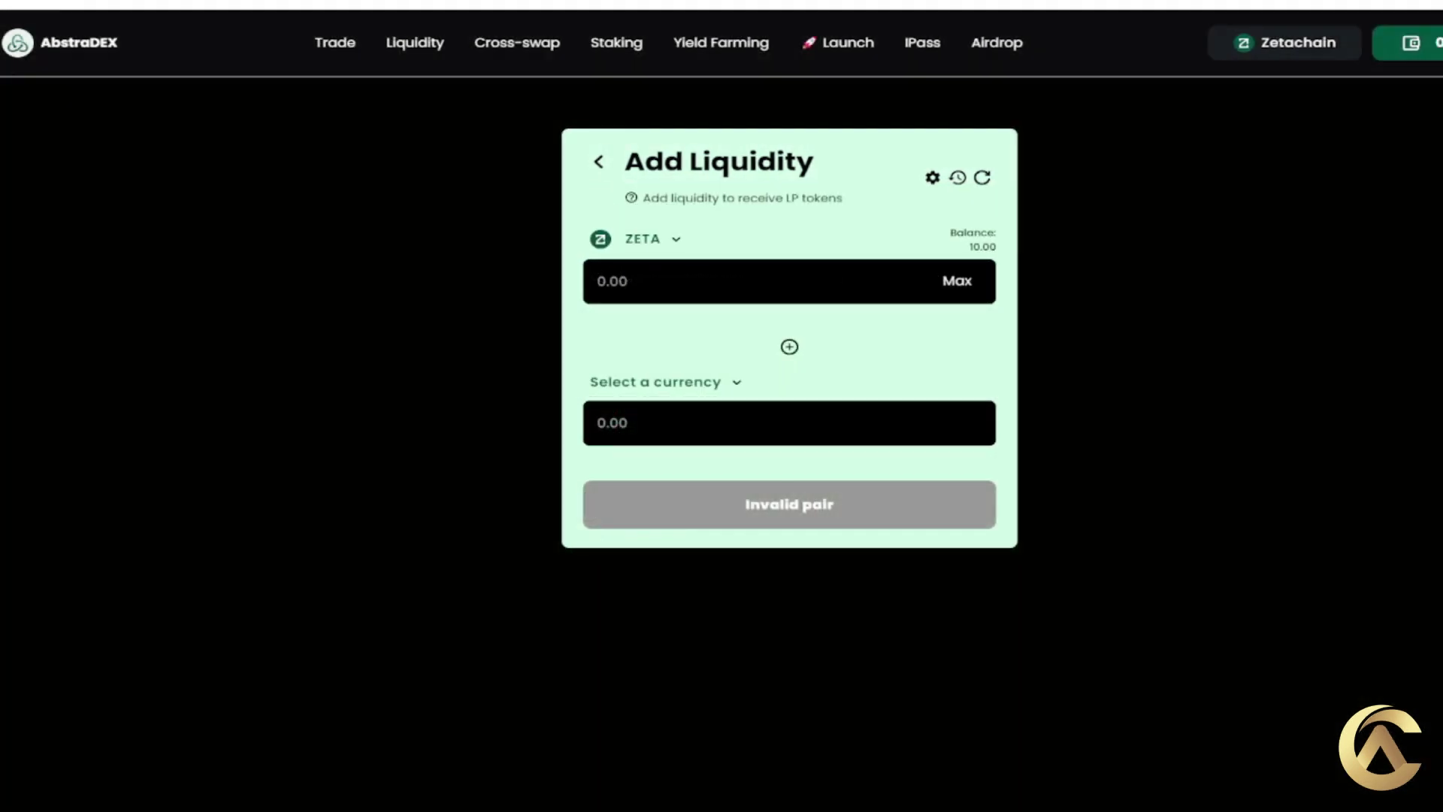
left_click(683, 387)
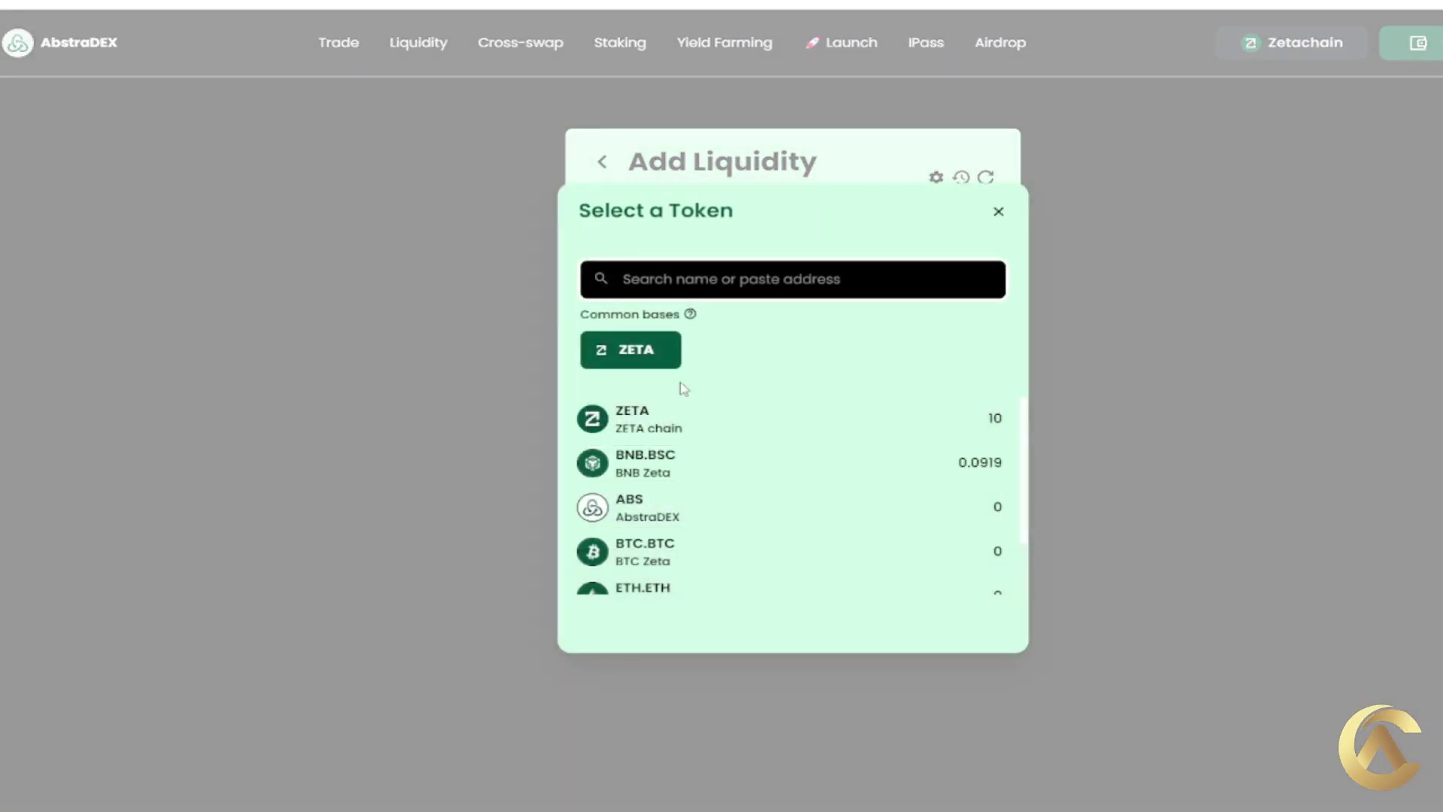
scroll(714, 522, "down", 1)
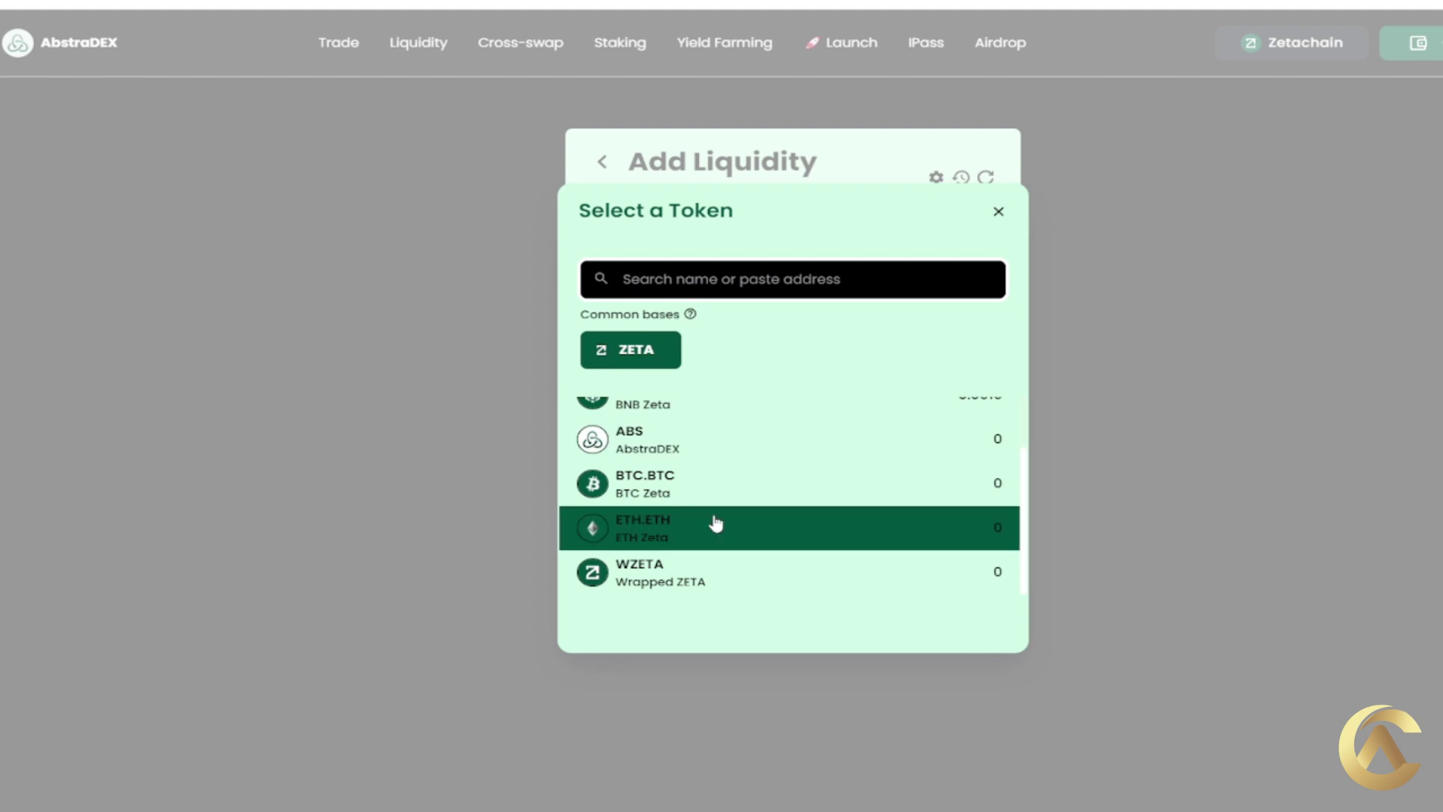
scroll(716, 524, "up", 1)
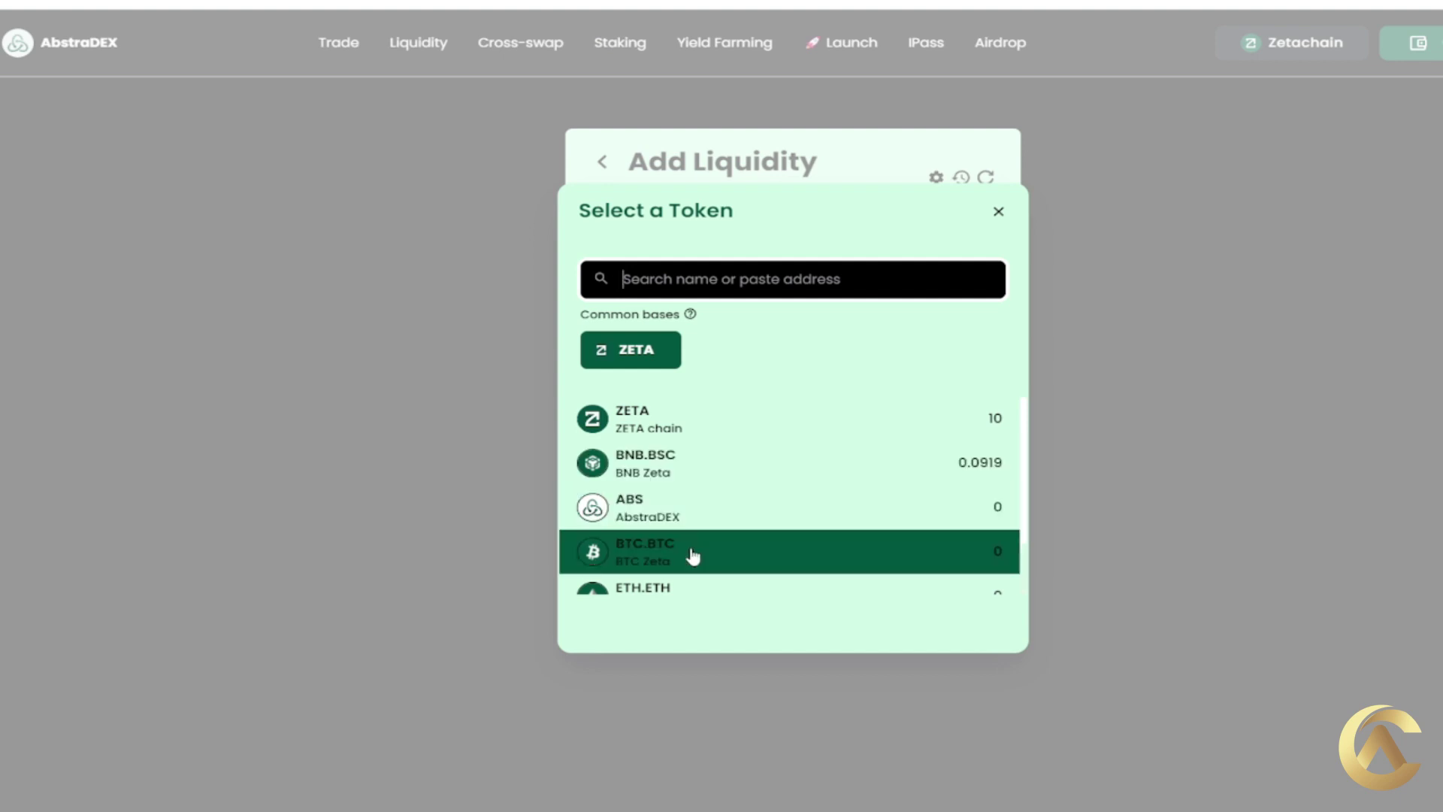
left_click(691, 519)
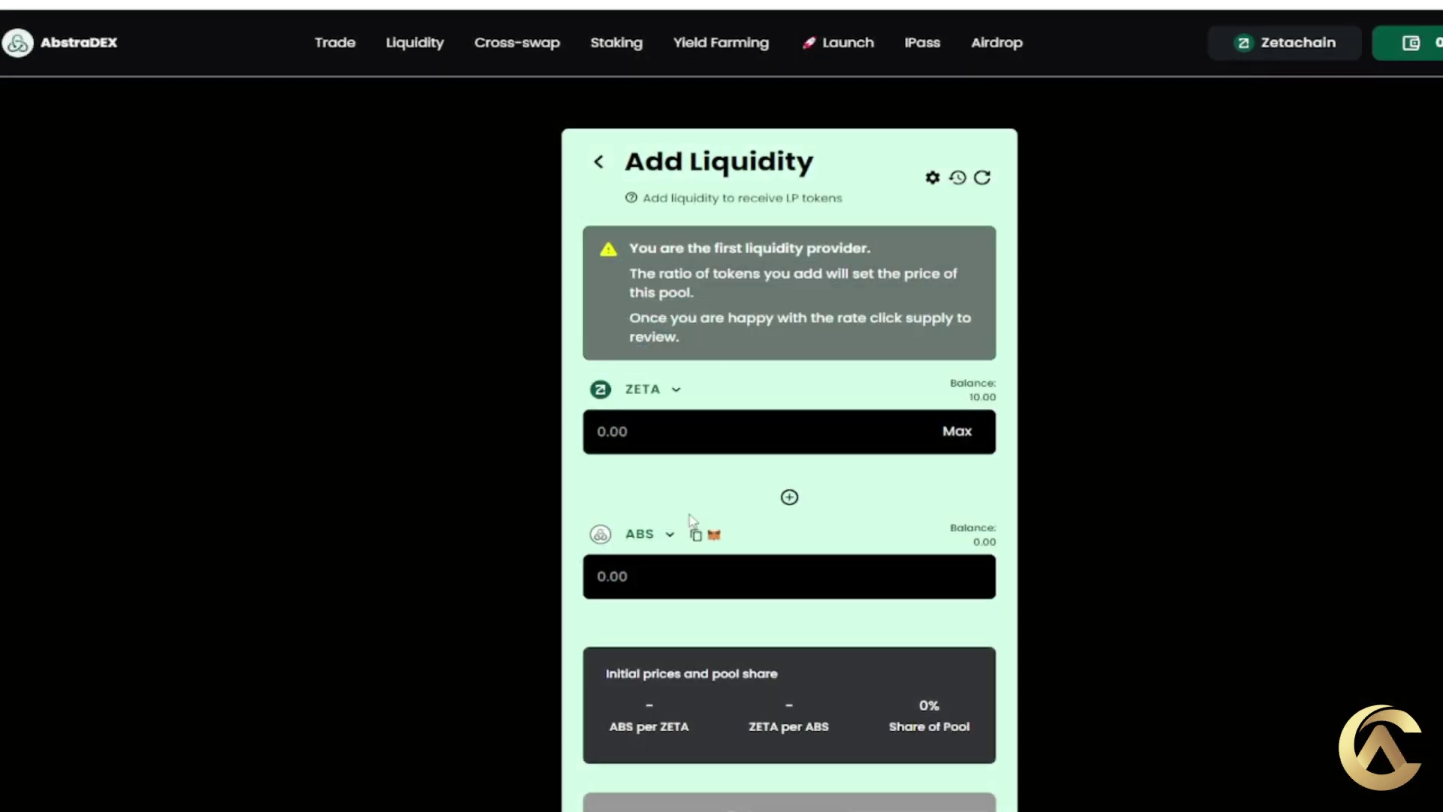
left_click(599, 162)
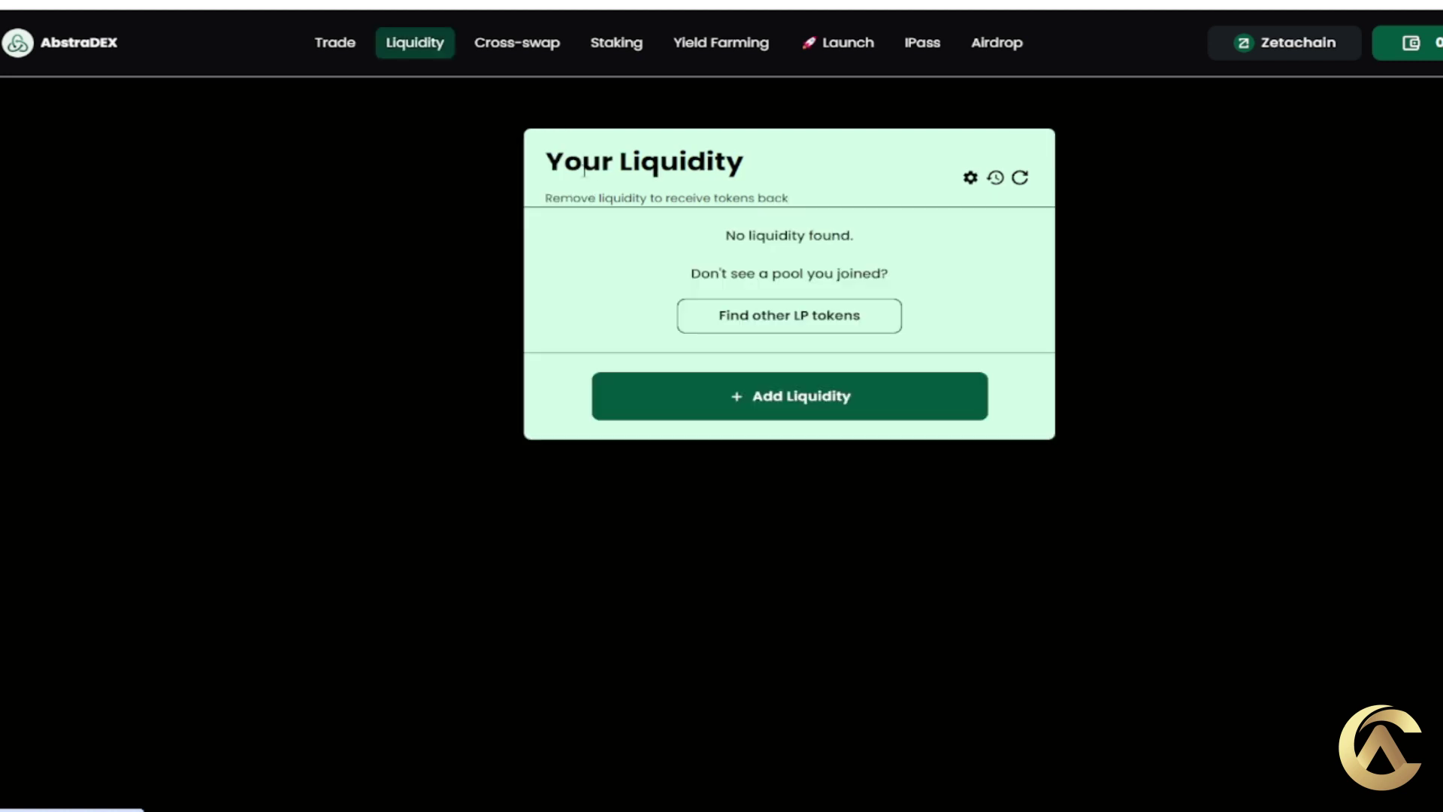
Try to swap ZETA for ABS with amounts of 1 and 2 ZETA, and reload the swap page.
left_click(342, 45)
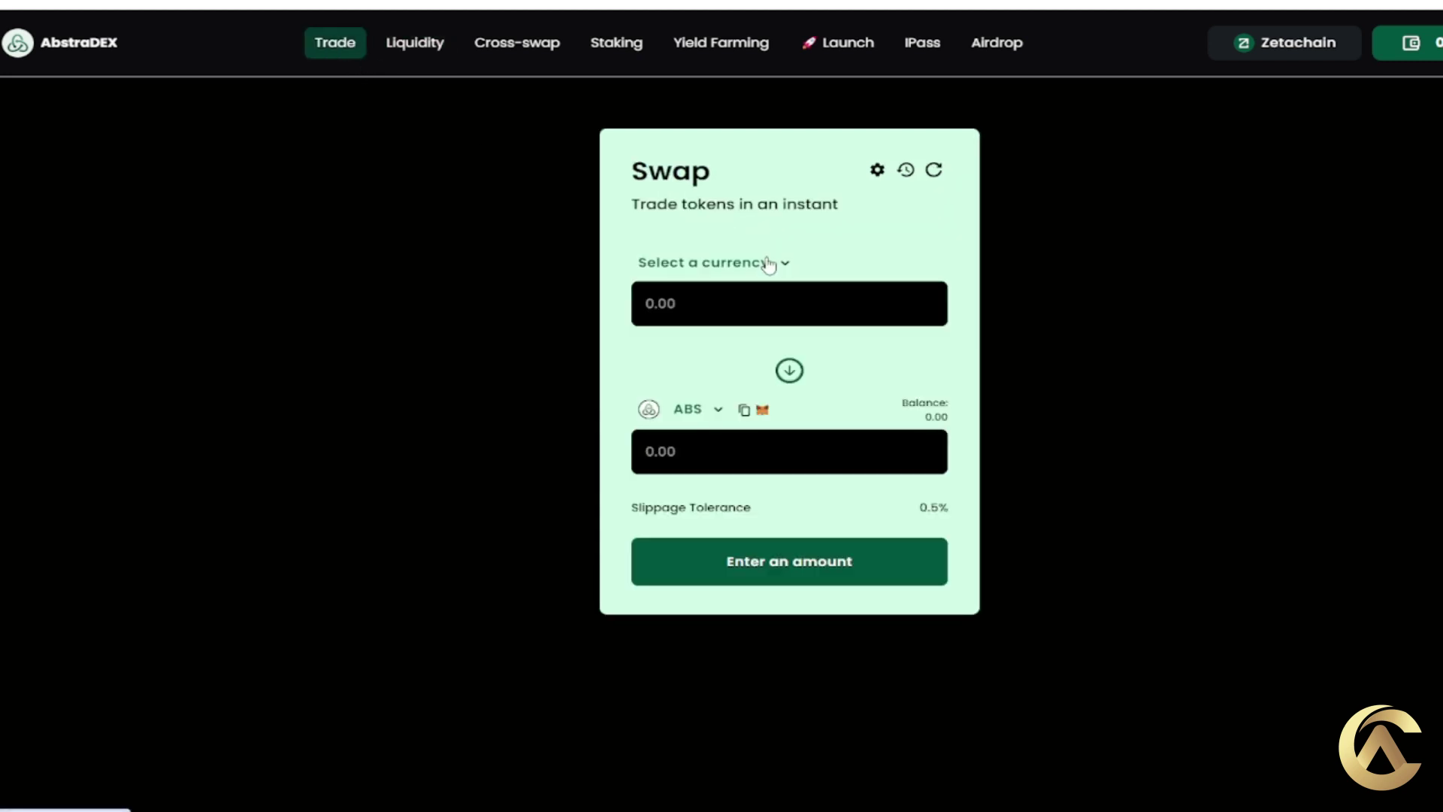
left_click(699, 274)
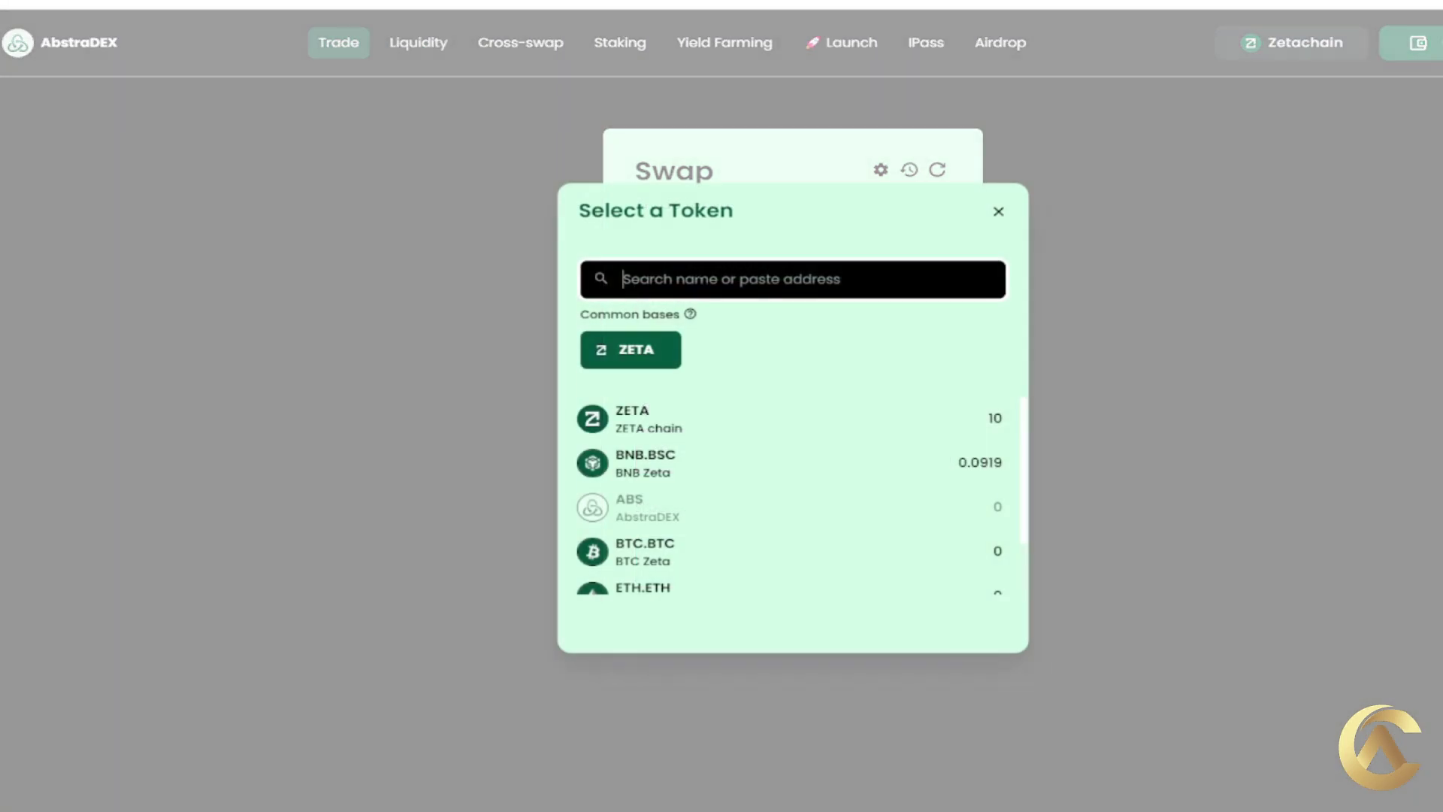
left_click(661, 416)
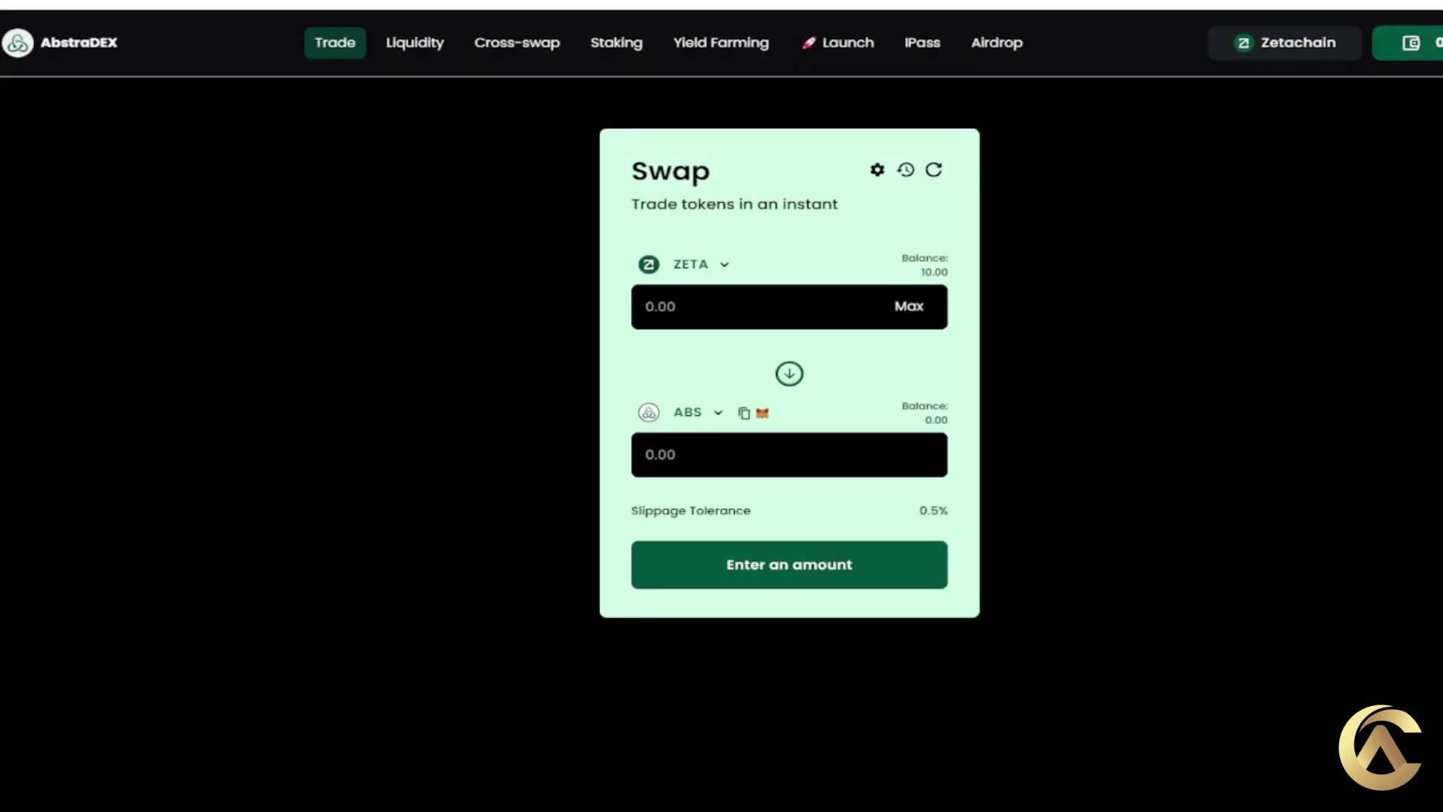
type("1")
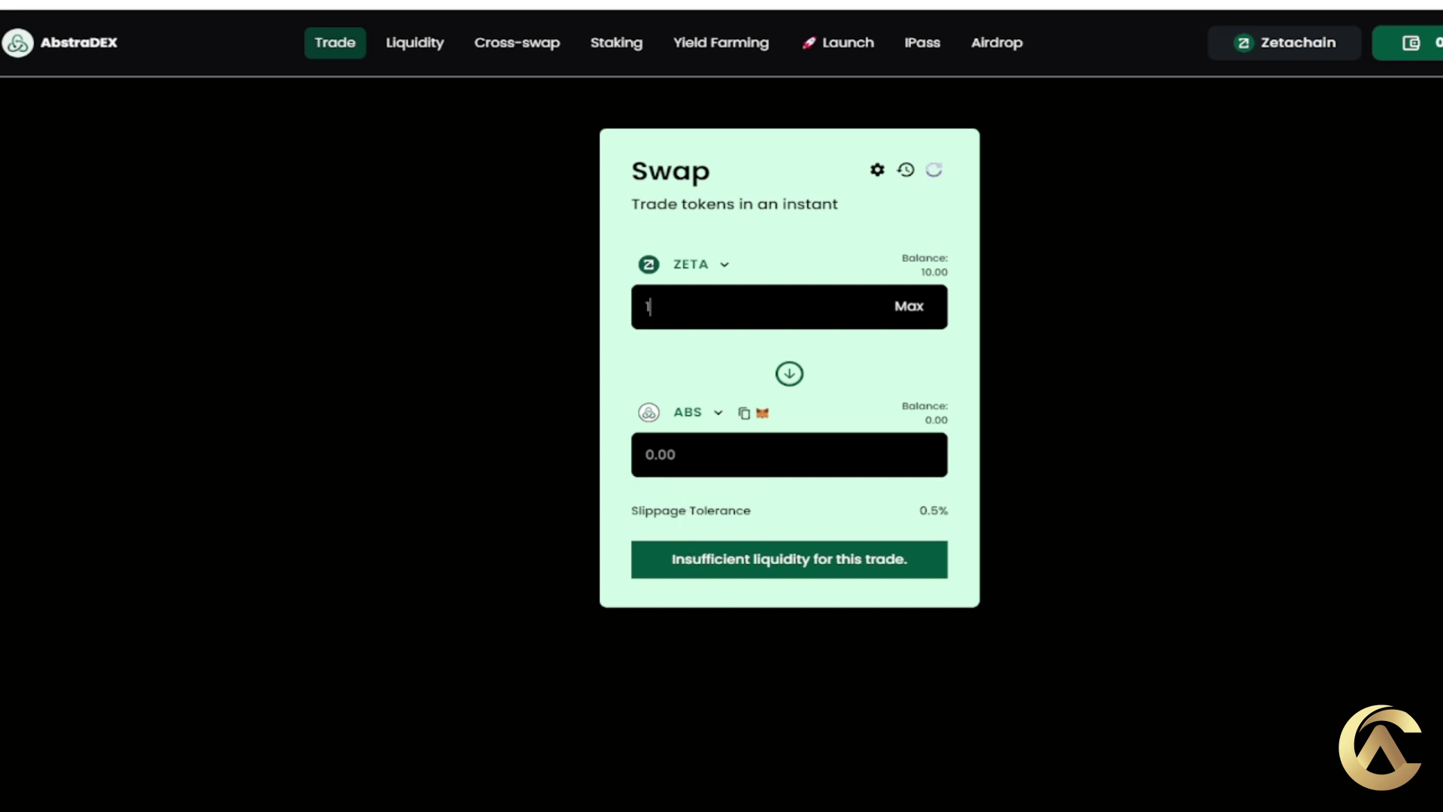
key("BackSpace")
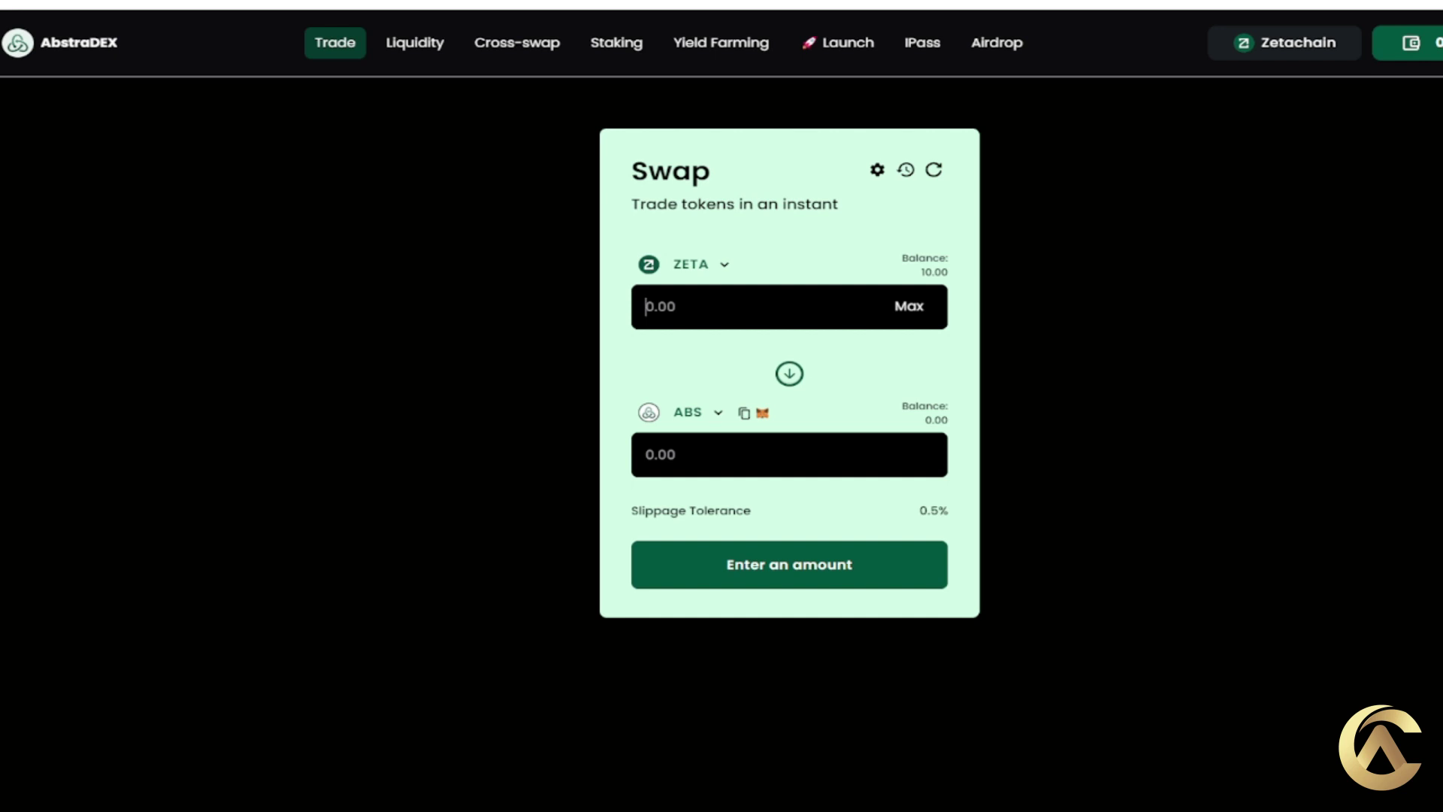
type("2")
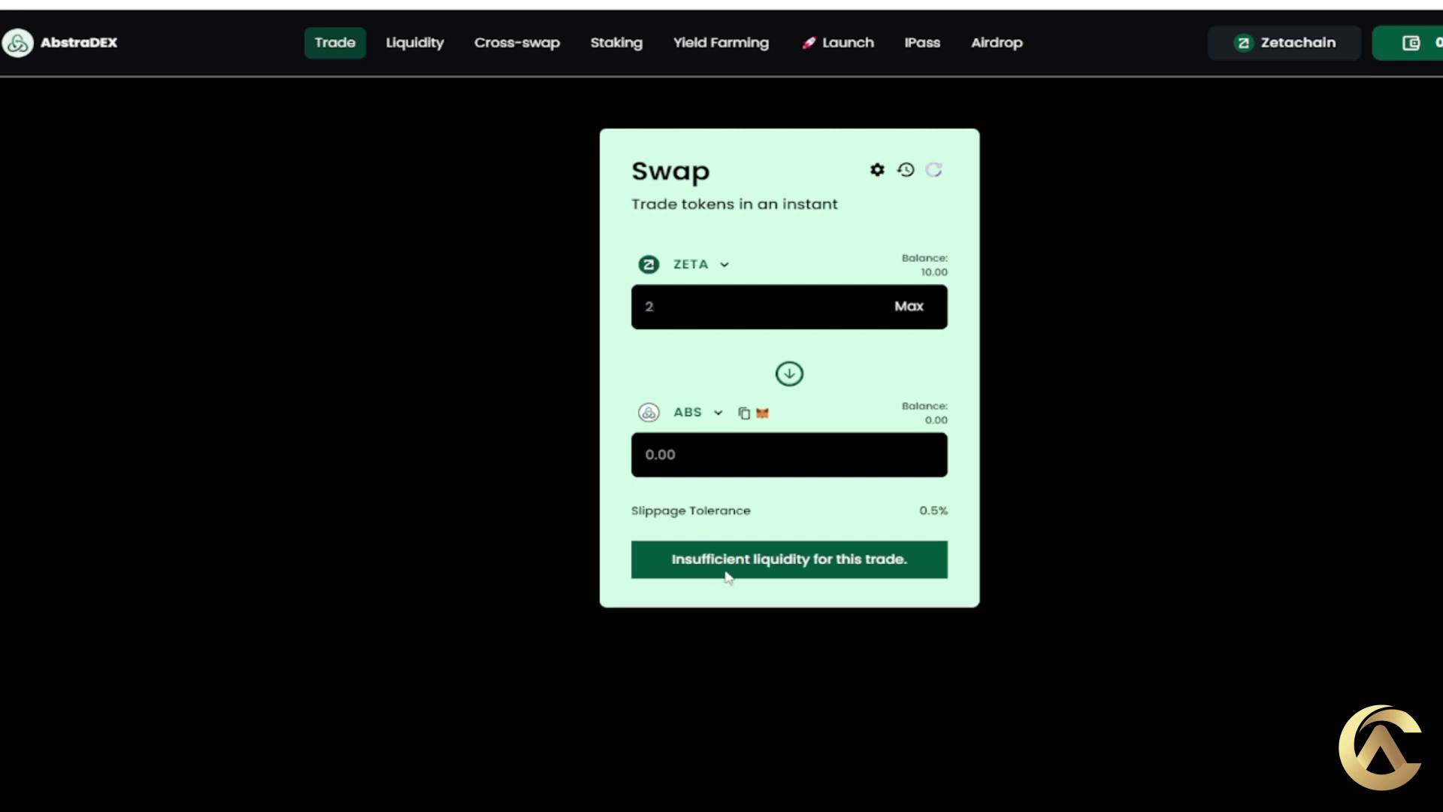
key("F5")
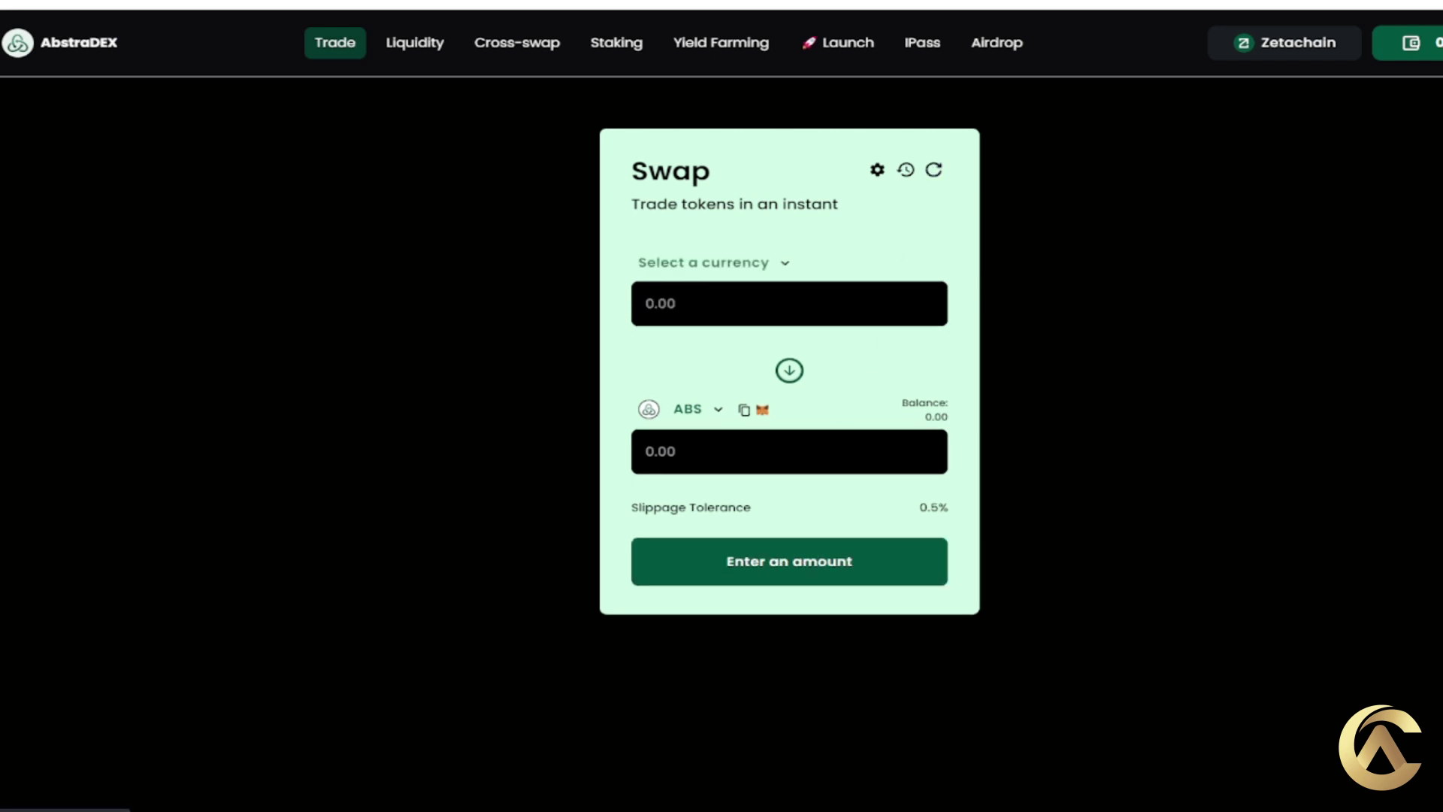
Try to swap ZETA for BNB.BSC on AbstraDEX with amounts of 1 ZETA and the maximum balance.
left_click(692, 263)
left_click(640, 431)
left_click(693, 415)
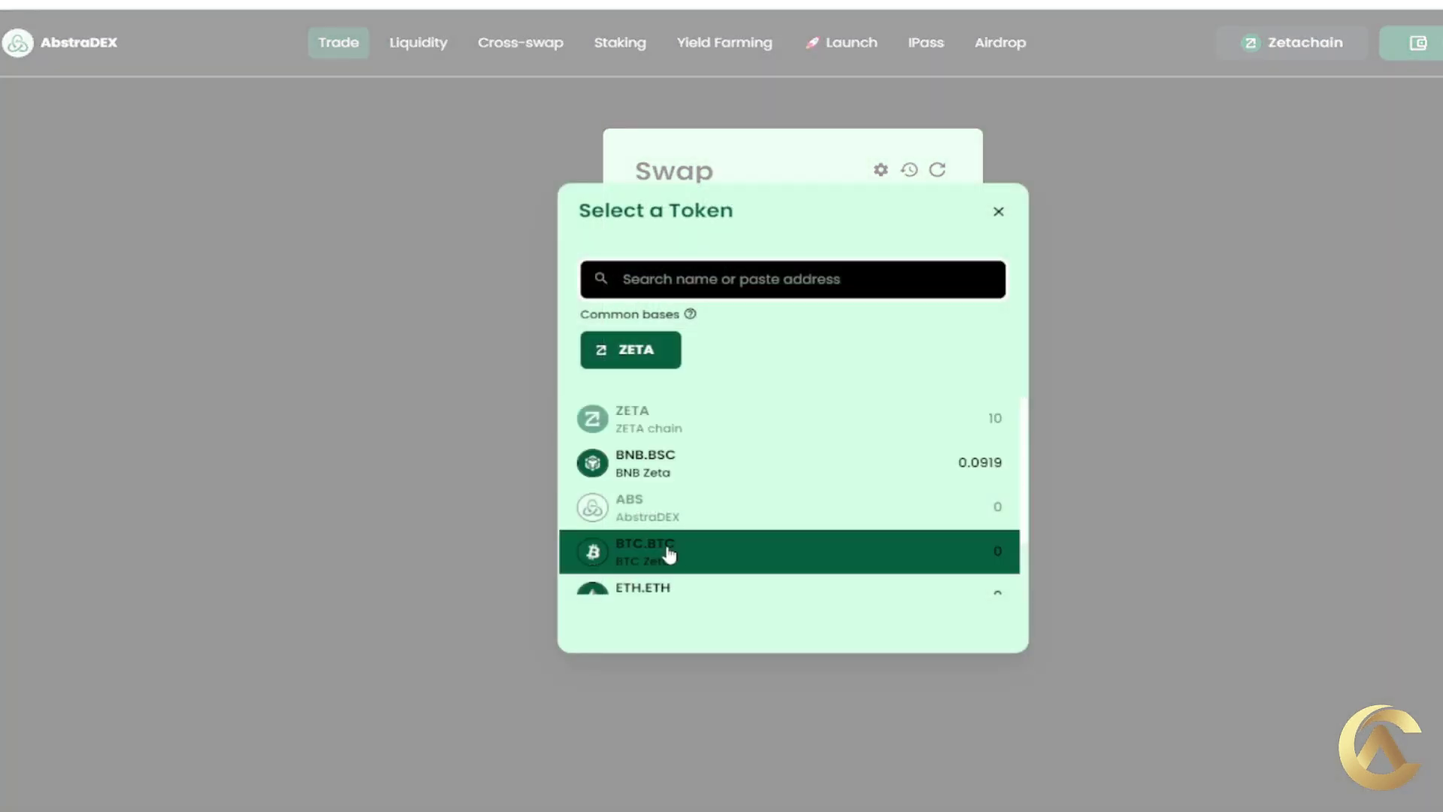
left_click(642, 458)
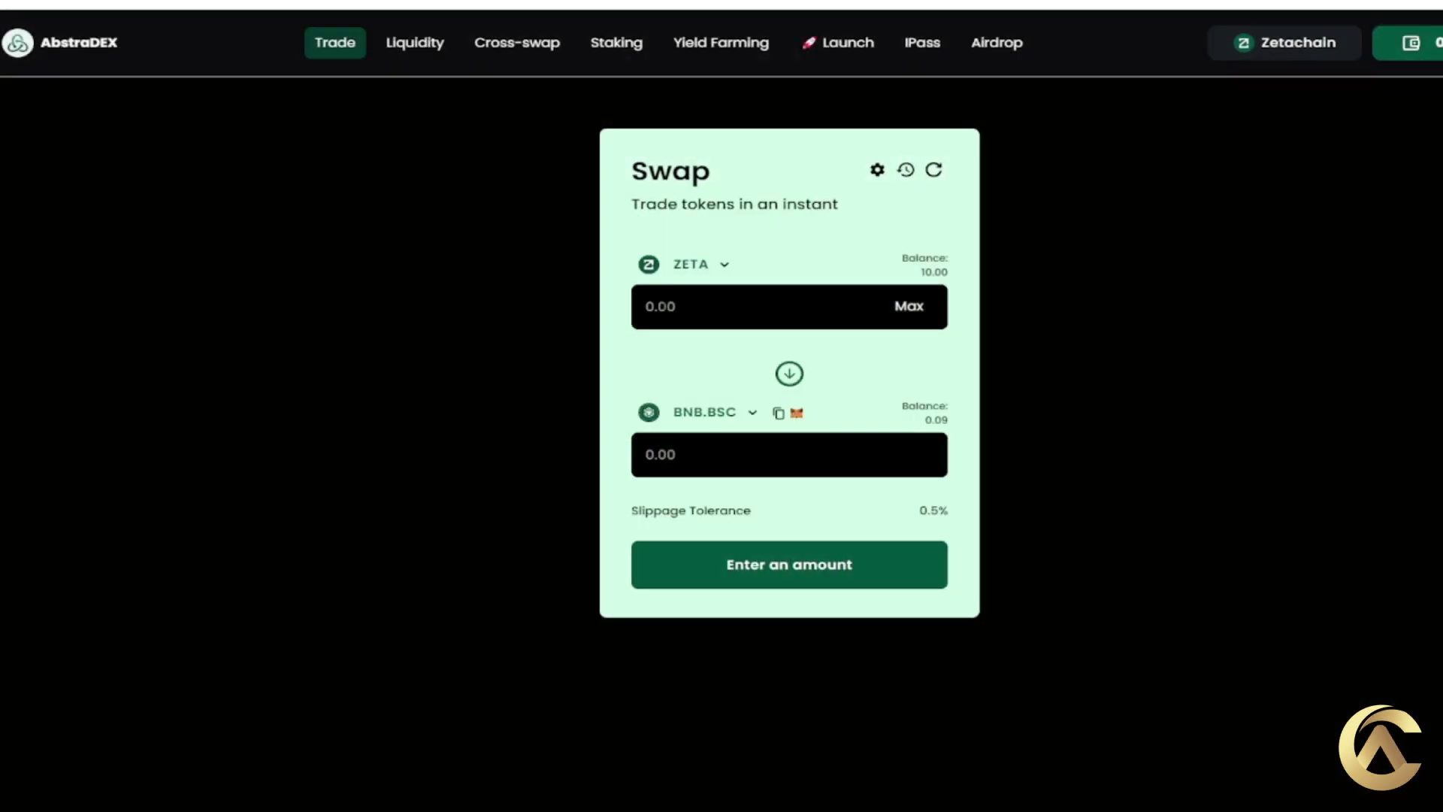
left_click(649, 307)
type("1")
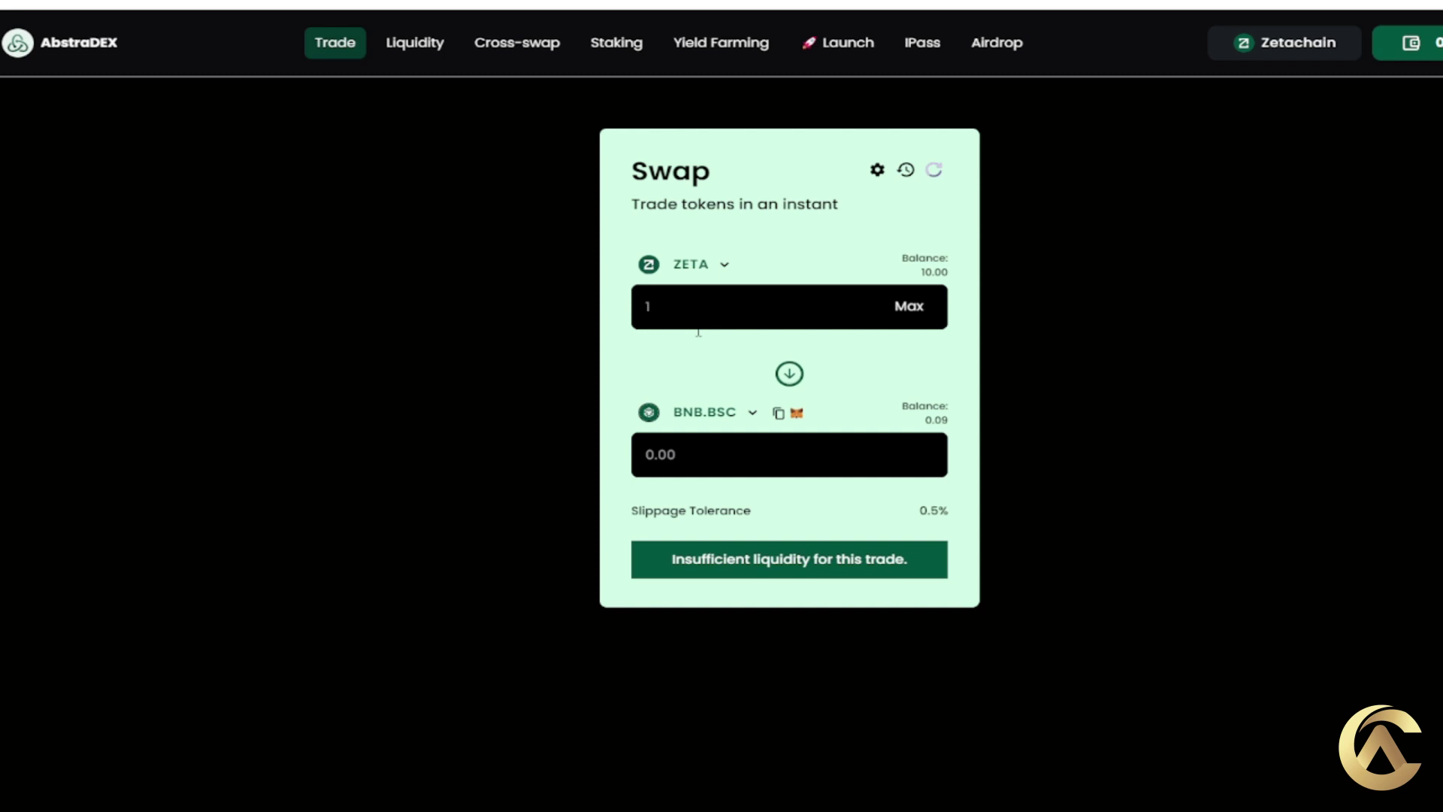
left_click(909, 308)
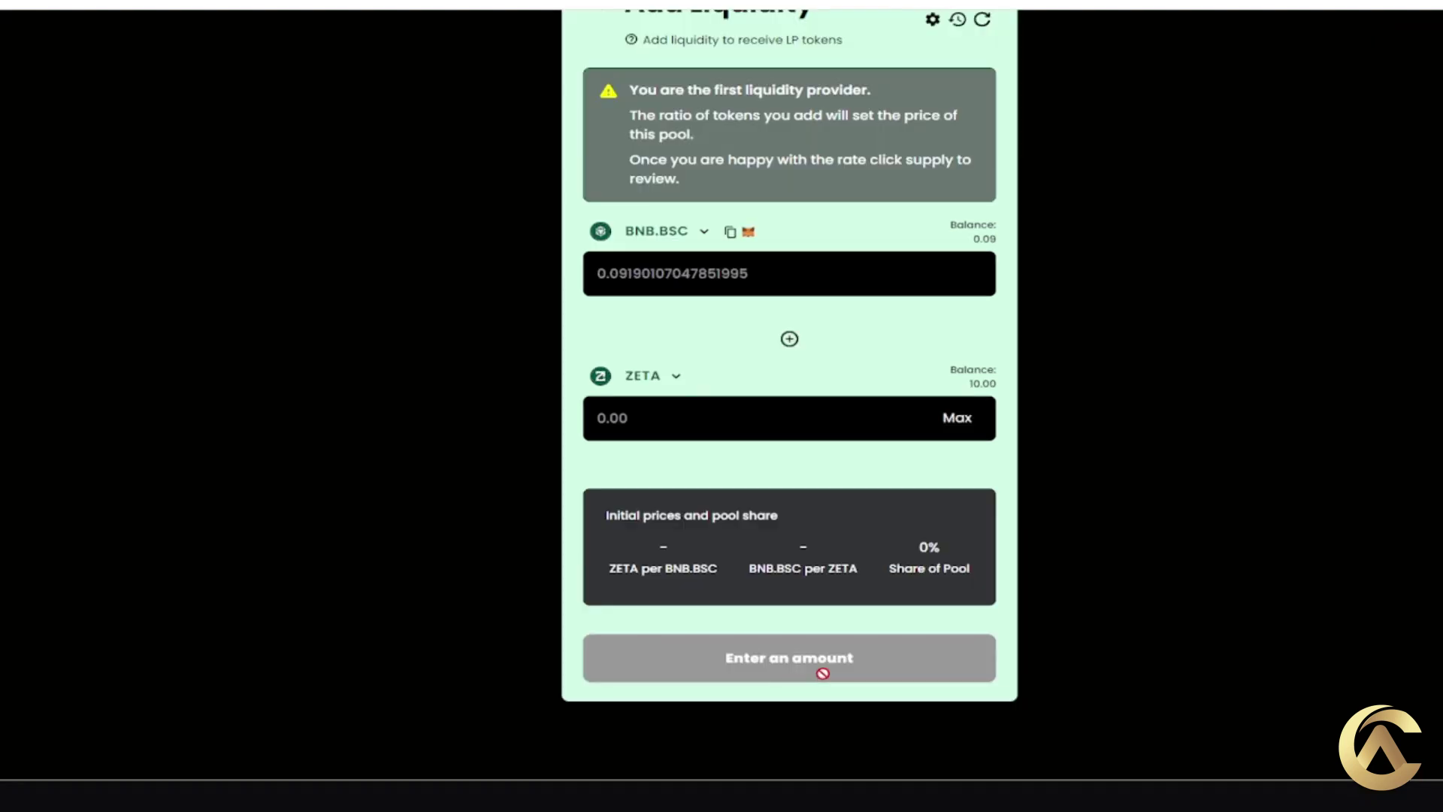
Fill in the maximum ZETA amount for the BNB.BSC and ZETA liquidity pair, and review the pool's prices and share.
scroll(599, 635, "up", 2)
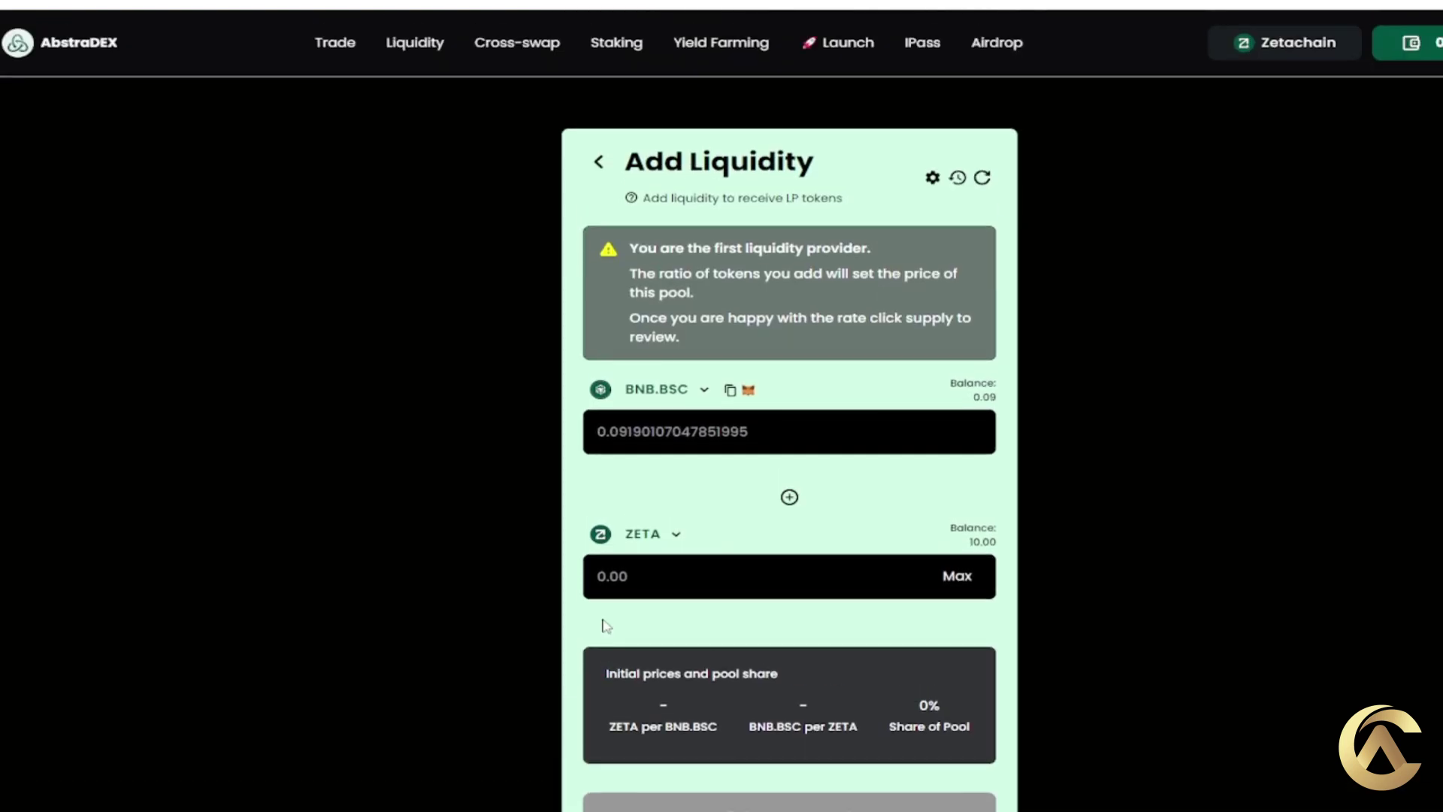
left_click(958, 577)
scroll(799, 618, "down", 2)
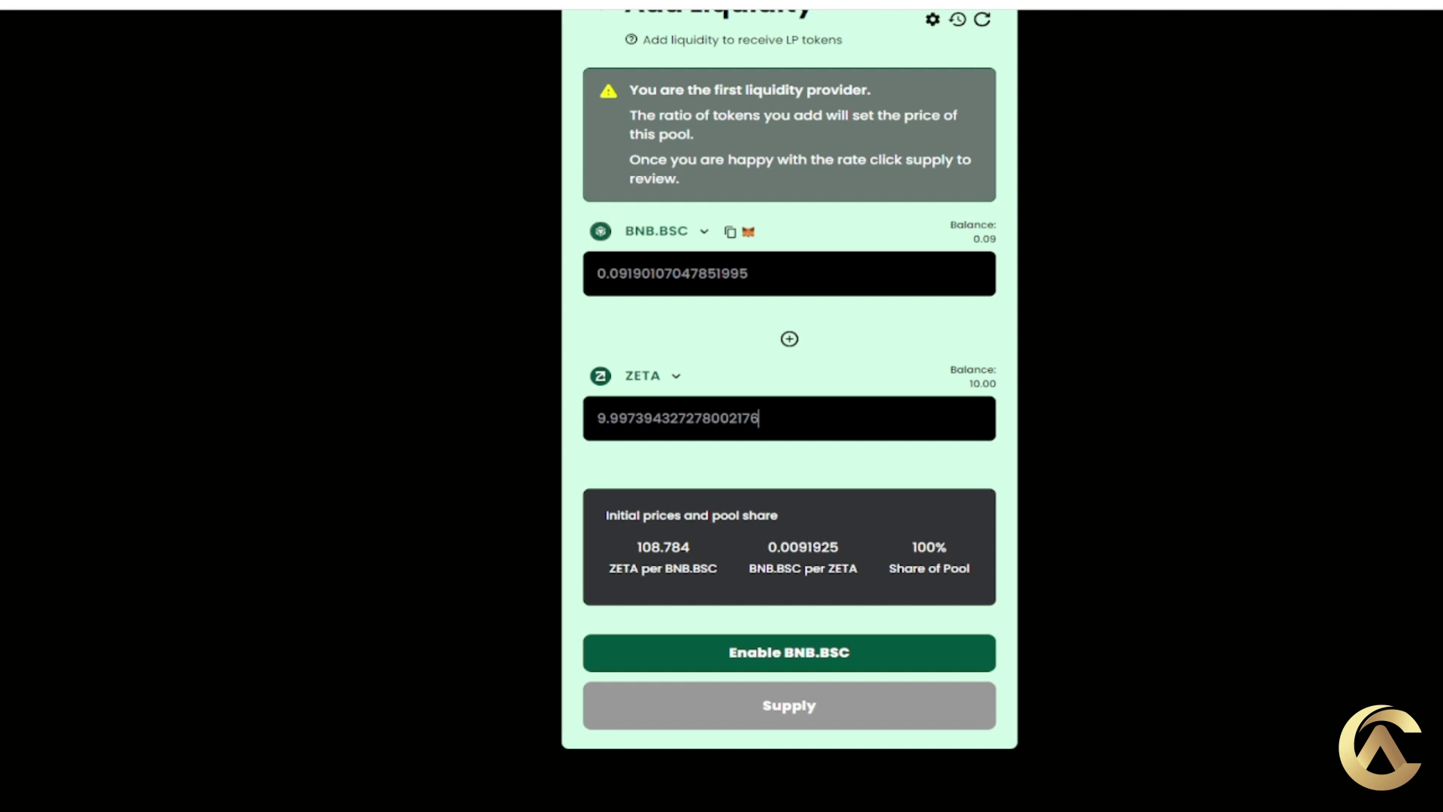
scroll(667, 705, "up", 2)
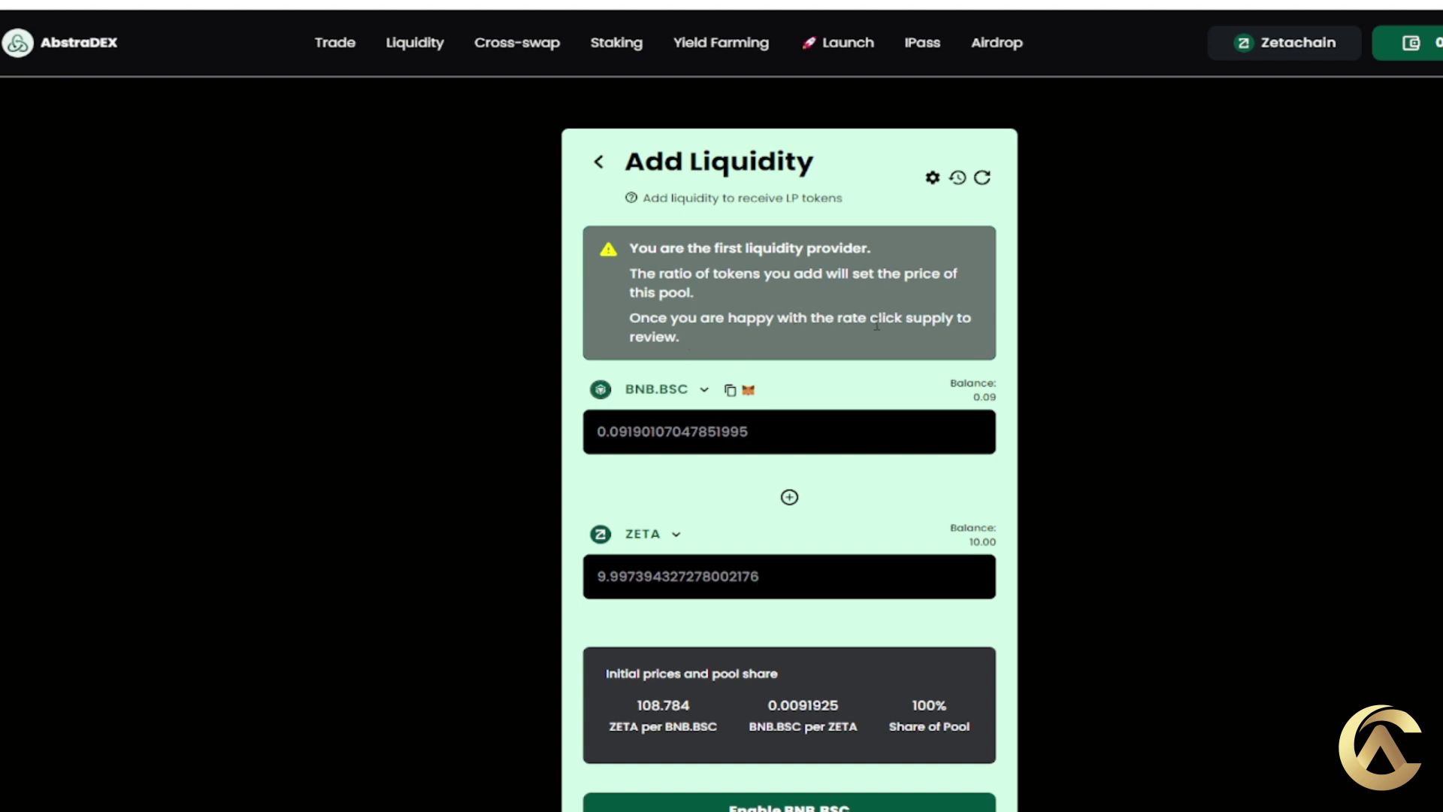
scroll(879, 354, "down", 3)
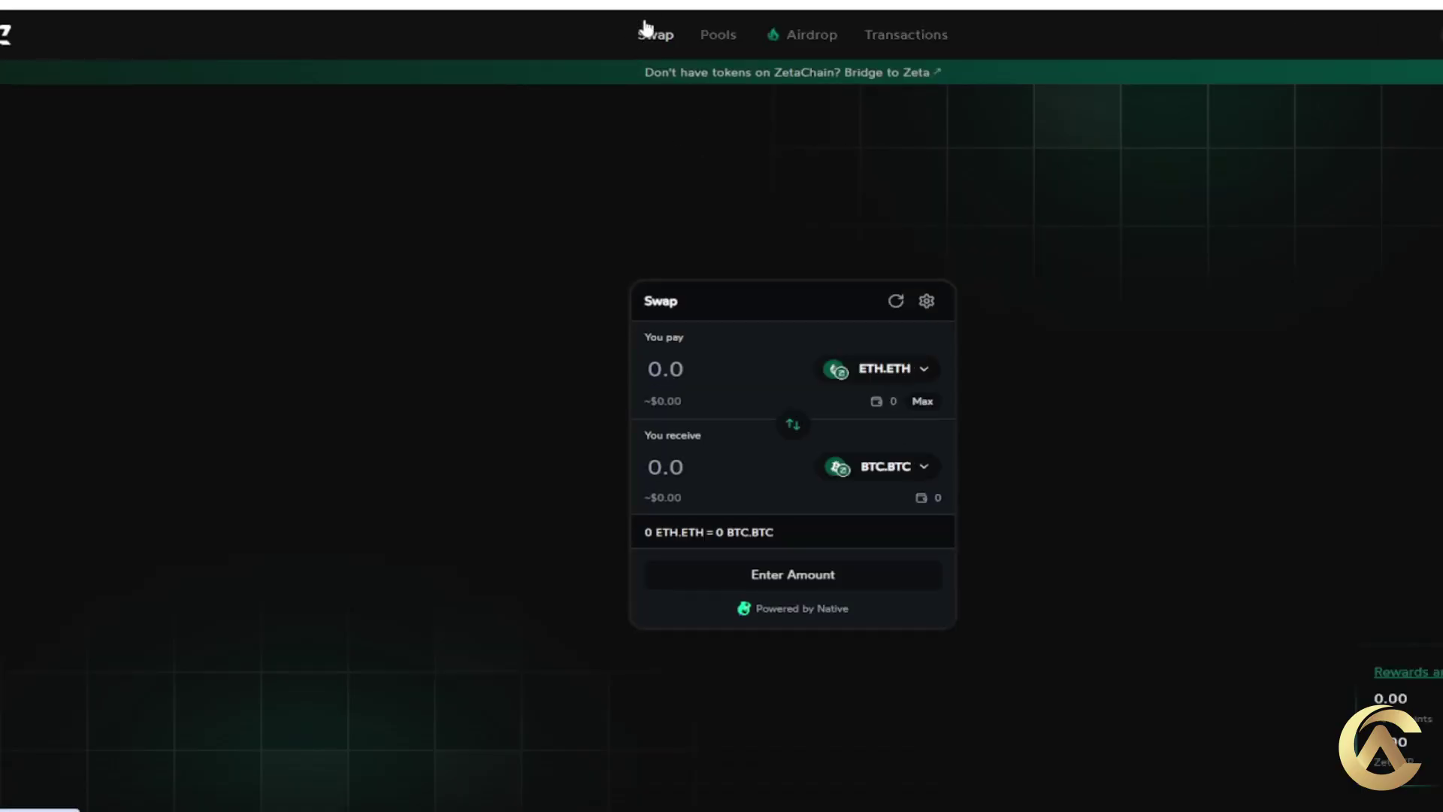
Switch to ZetaSwap and review its list of liquidity pools.
left_click(719, 35)
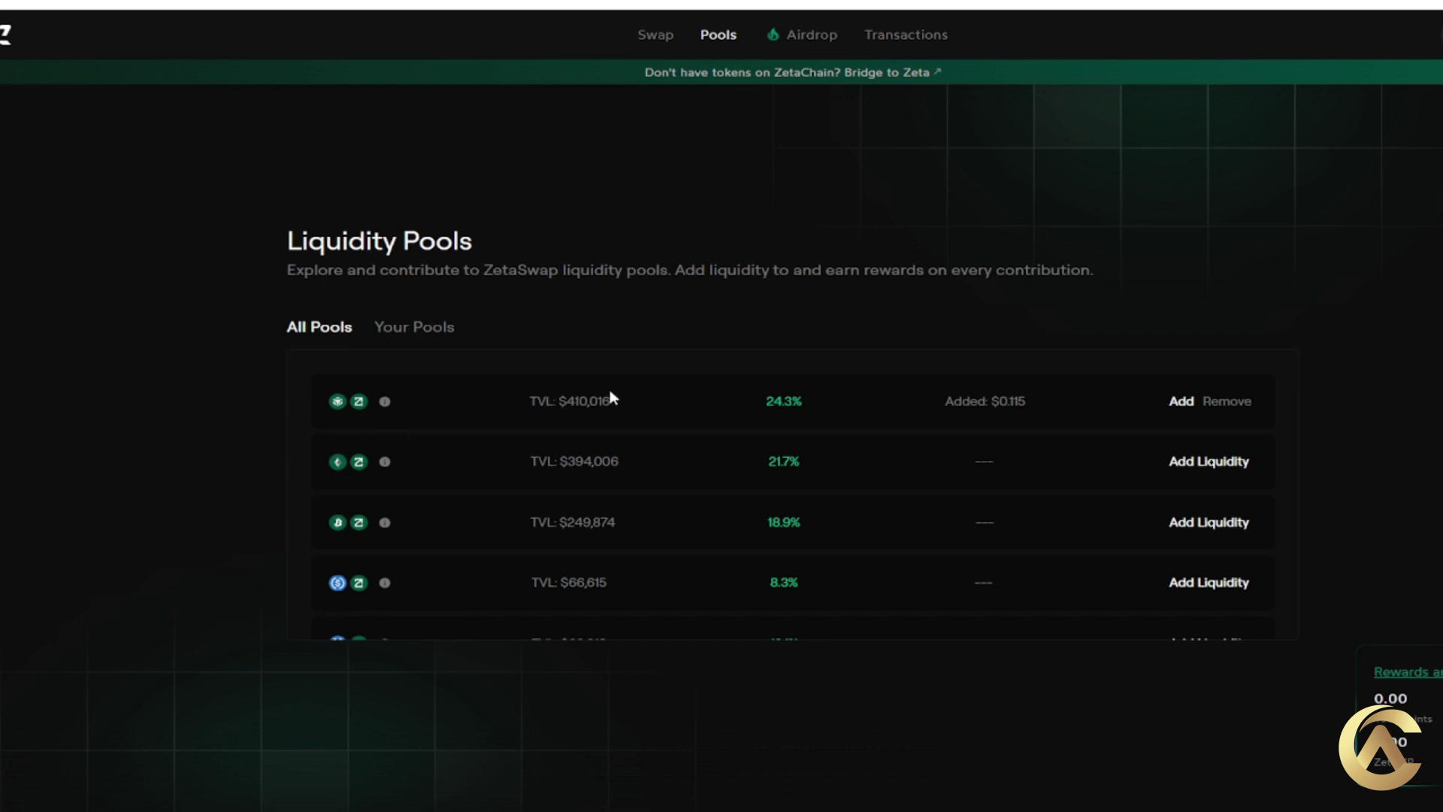
mouse_move(384, 407)
scroll(740, 582, "down", 2)
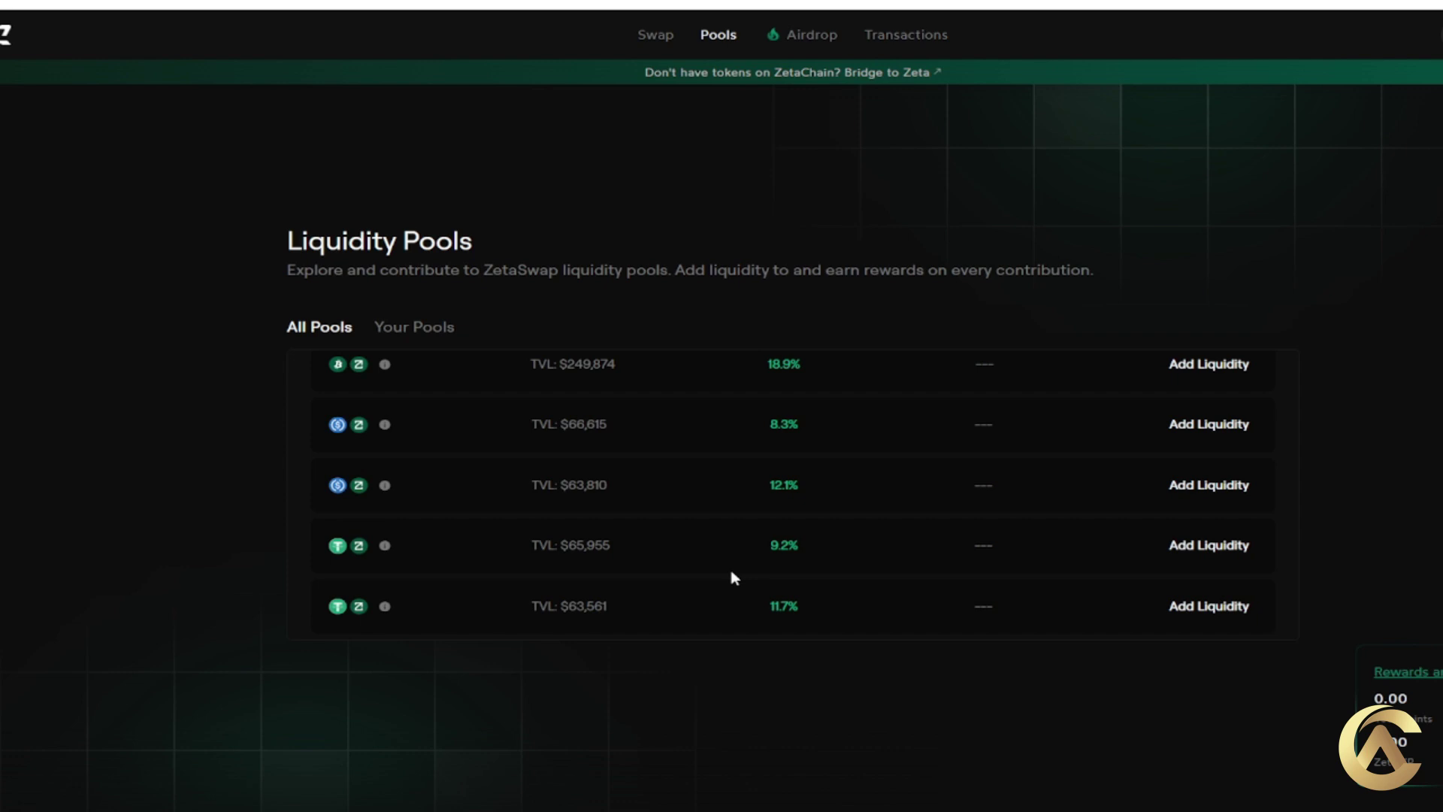
scroll(734, 578, "up", 2)
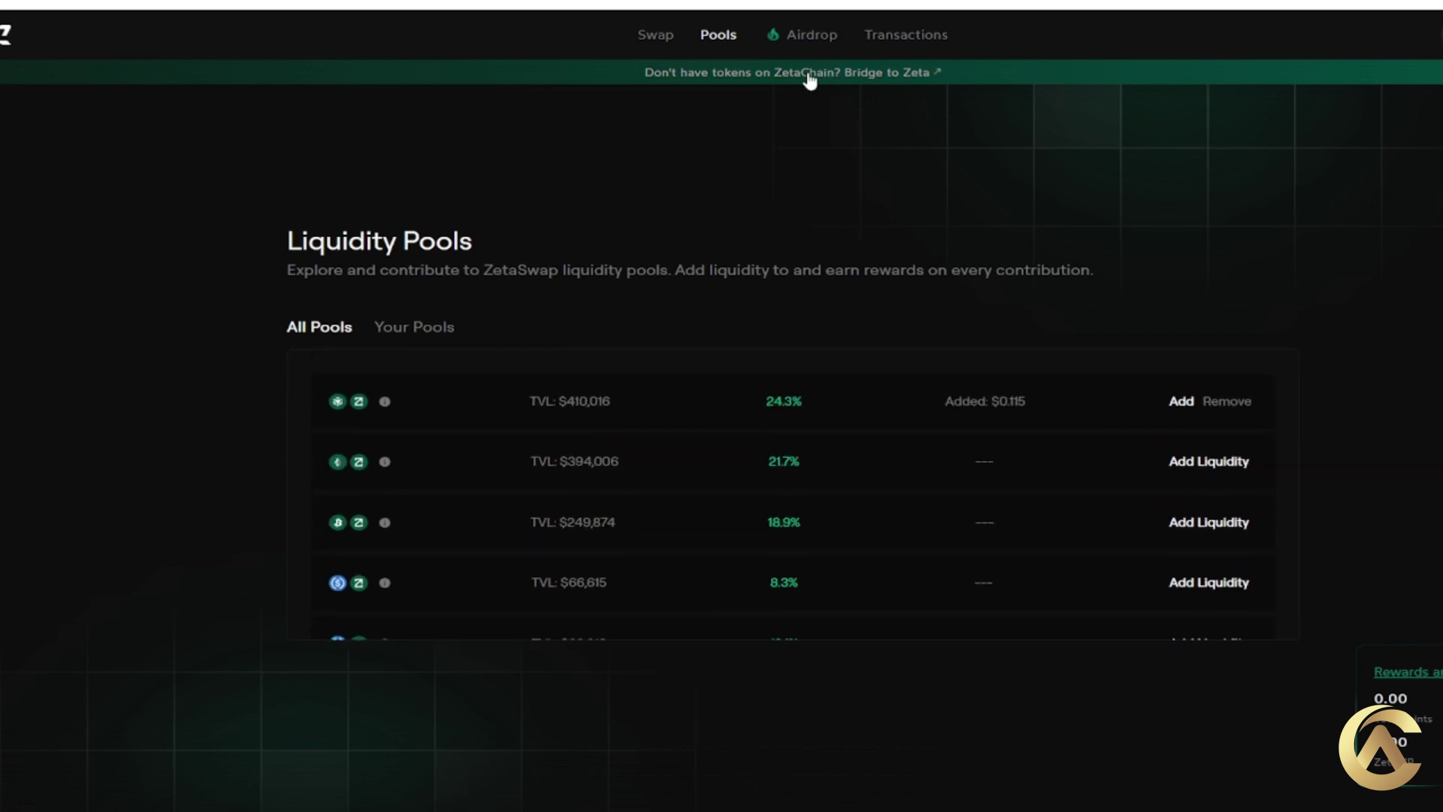
Open ZetaSwap's airdrop page, check where its swap task leads, and return to the airdrop page.
left_click(812, 35)
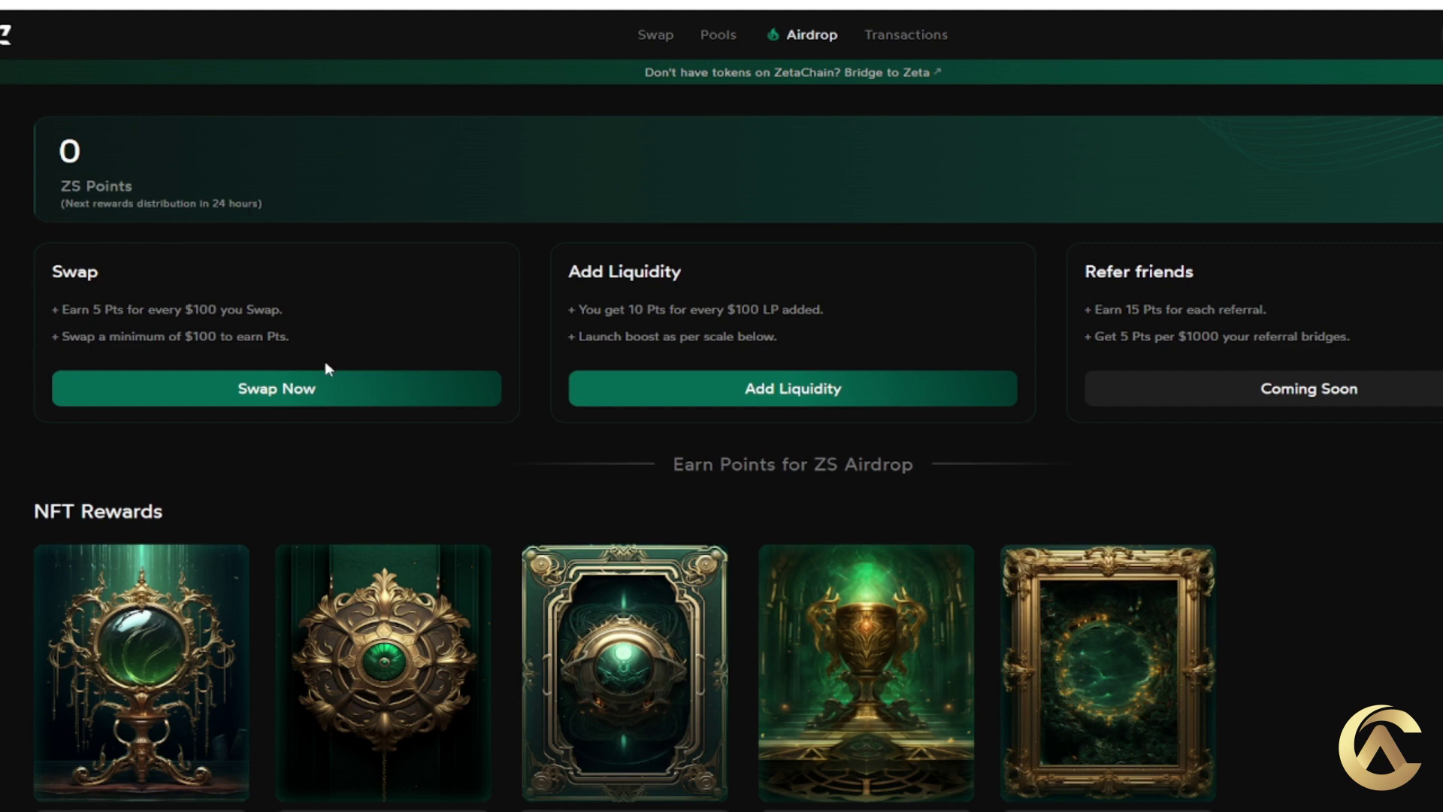
left_click(277, 401)
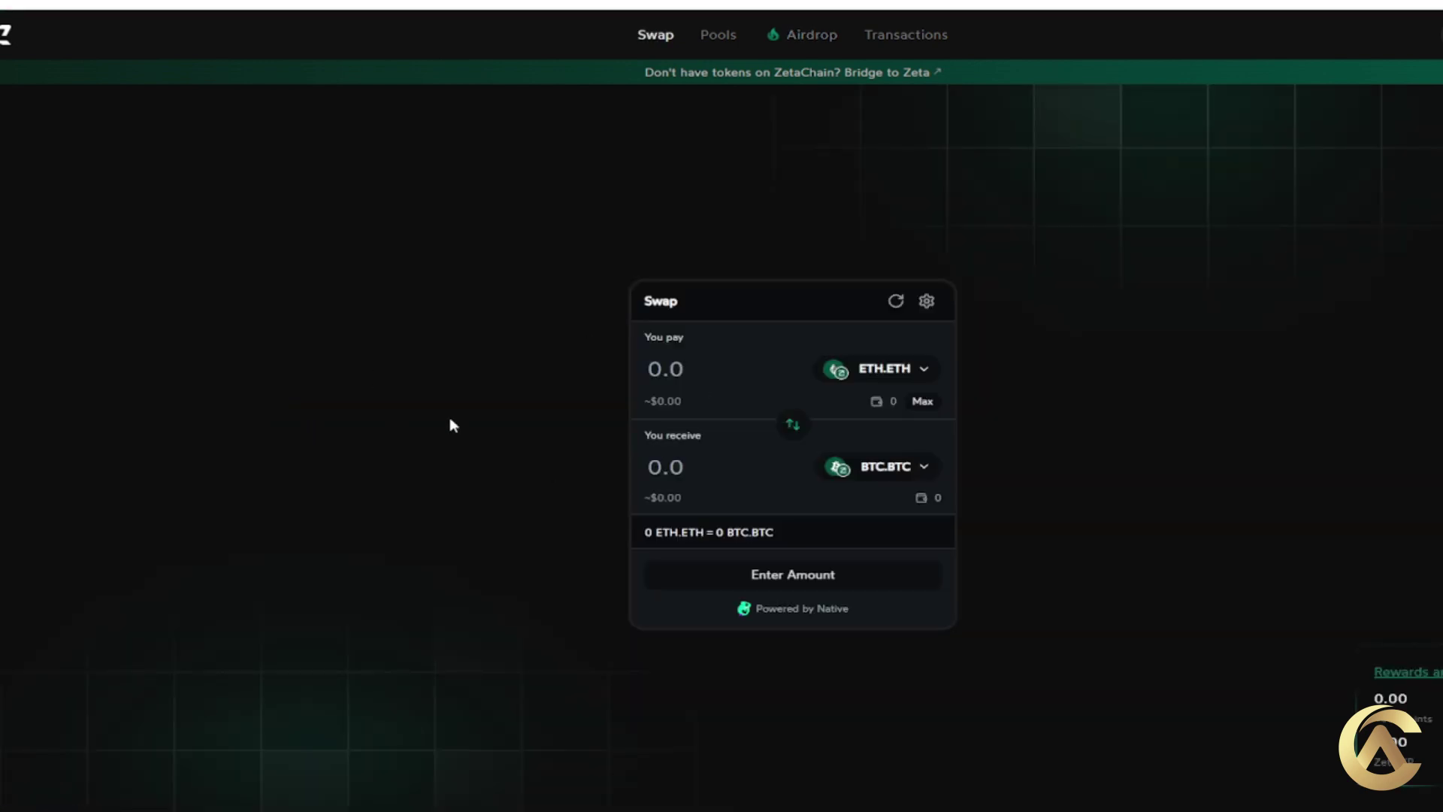
key("alt+Left")
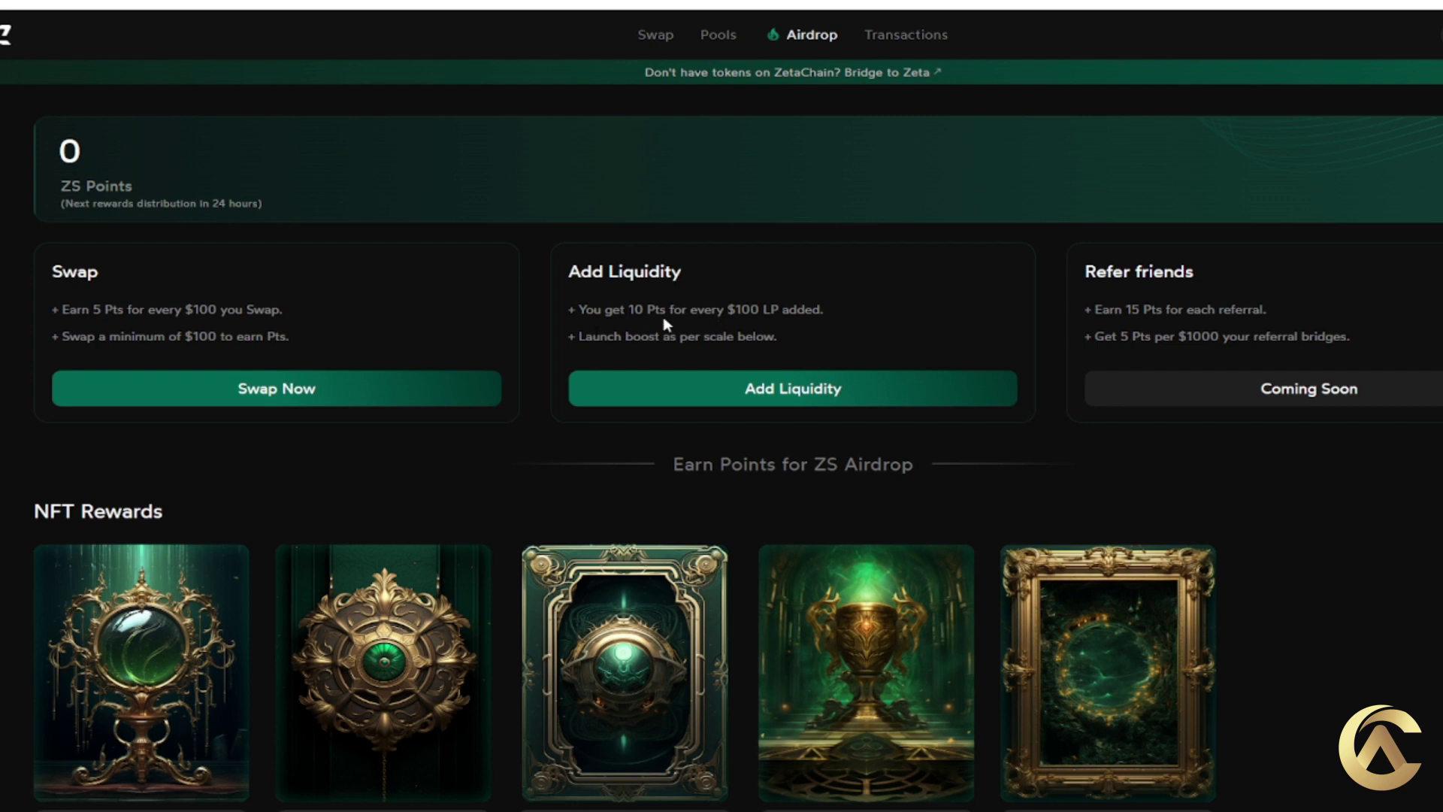
Review the NFT rewards and leaderboard on the airdrop page, including how to earn the first NFT.
scroll(664, 324, "down", 3)
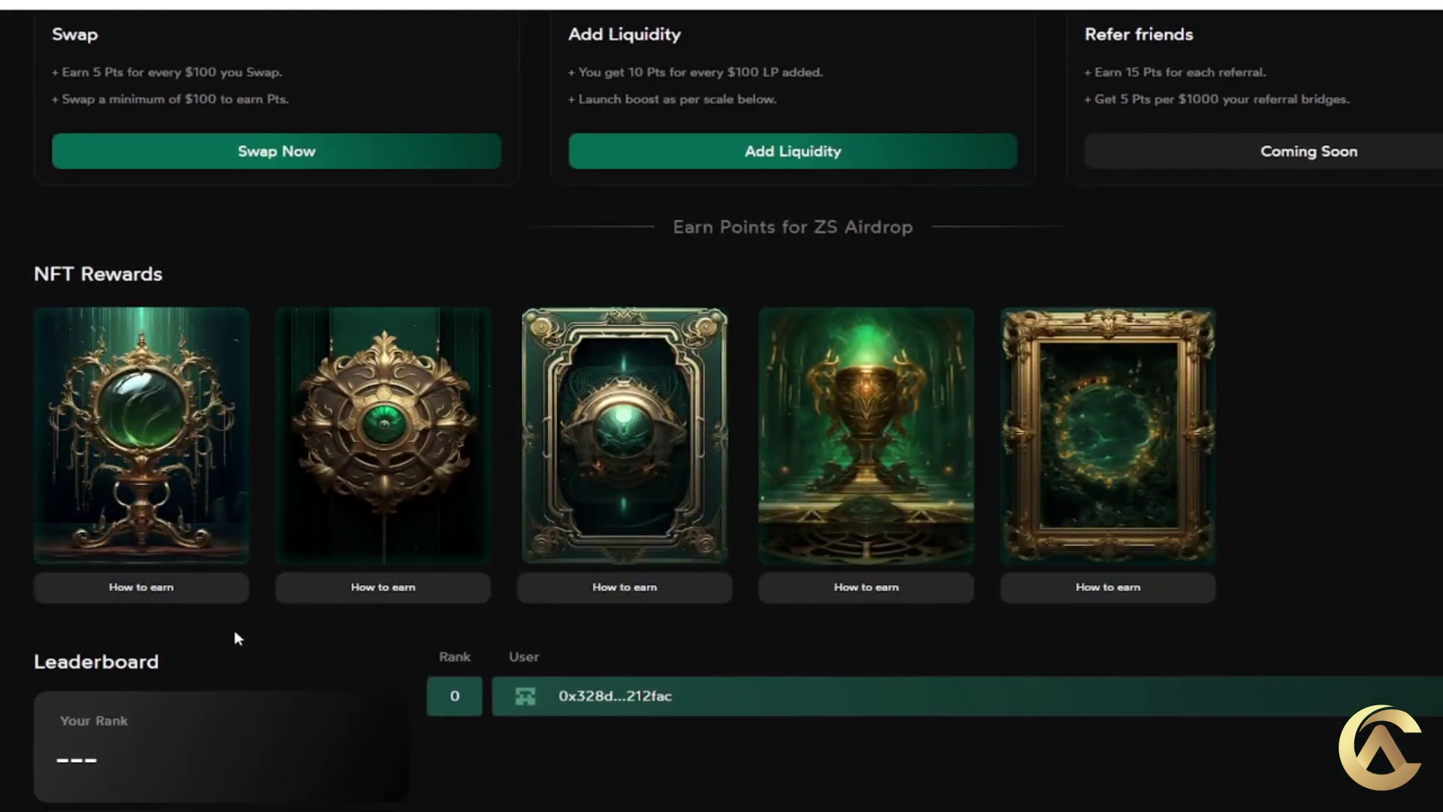
left_click(153, 594)
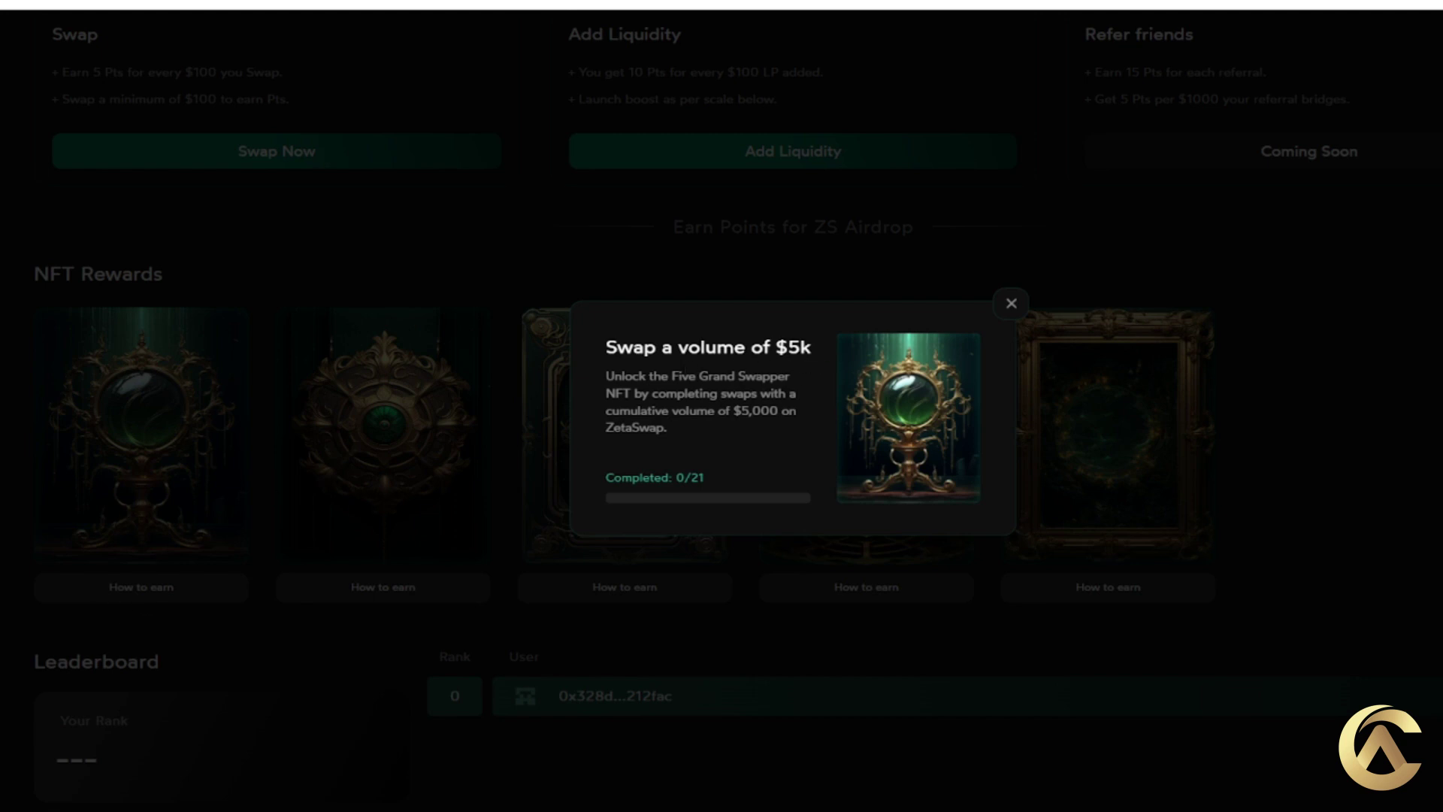
left_click(338, 440)
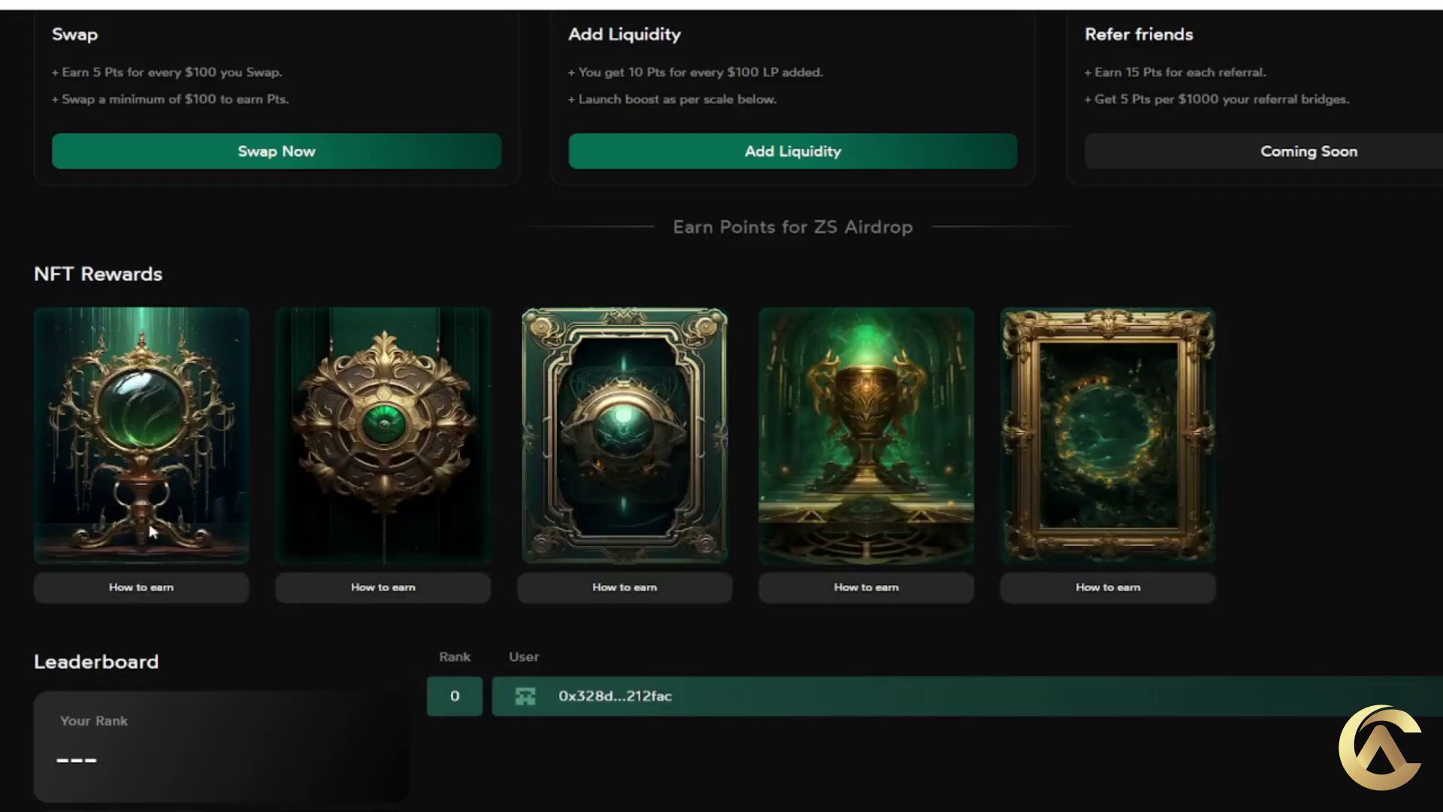
scroll(258, 674, "down", 2)
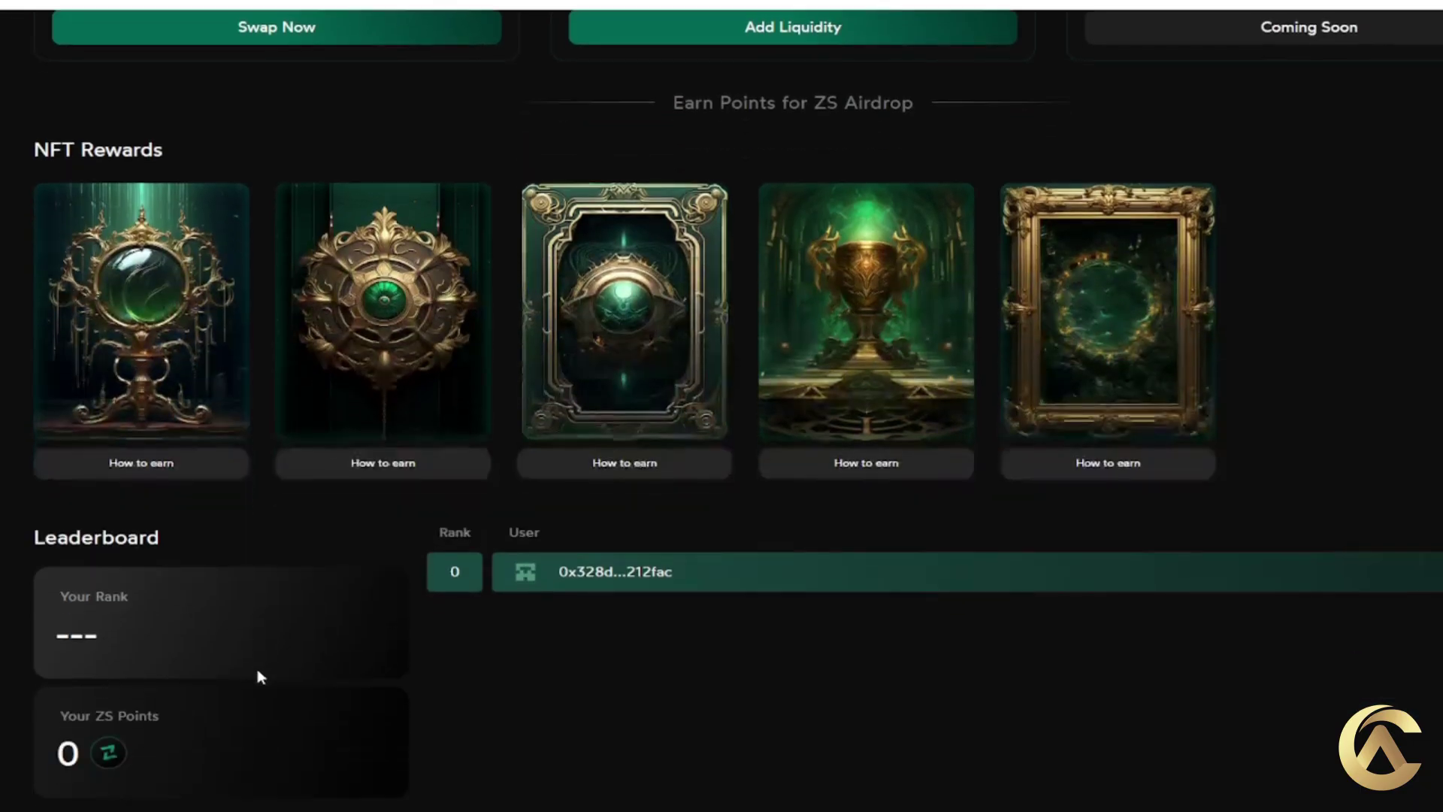
scroll(262, 673, "up", 5)
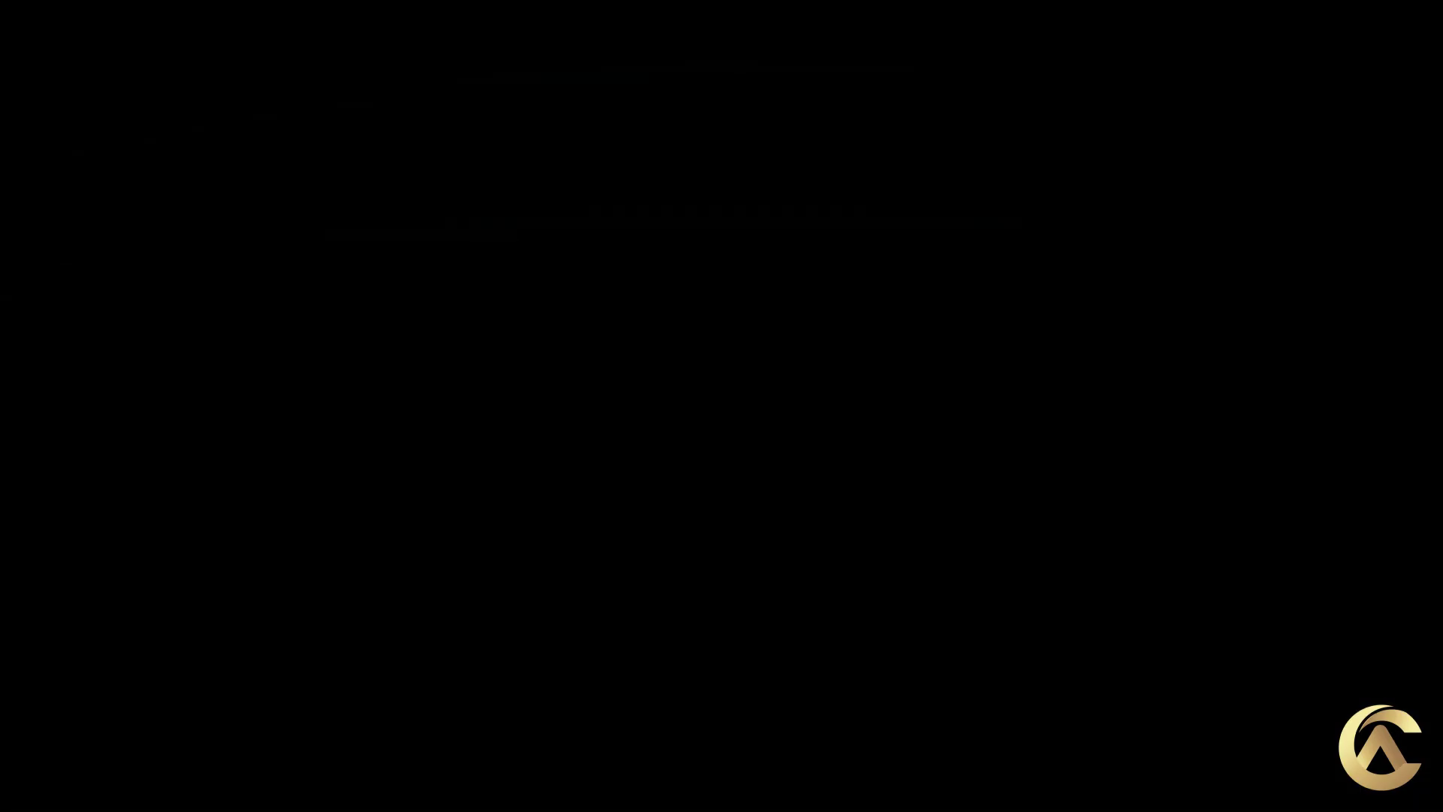
Check the tokens available to pay with in ZetaSwap's swap form, and leave the token list.
left_click(663, 43)
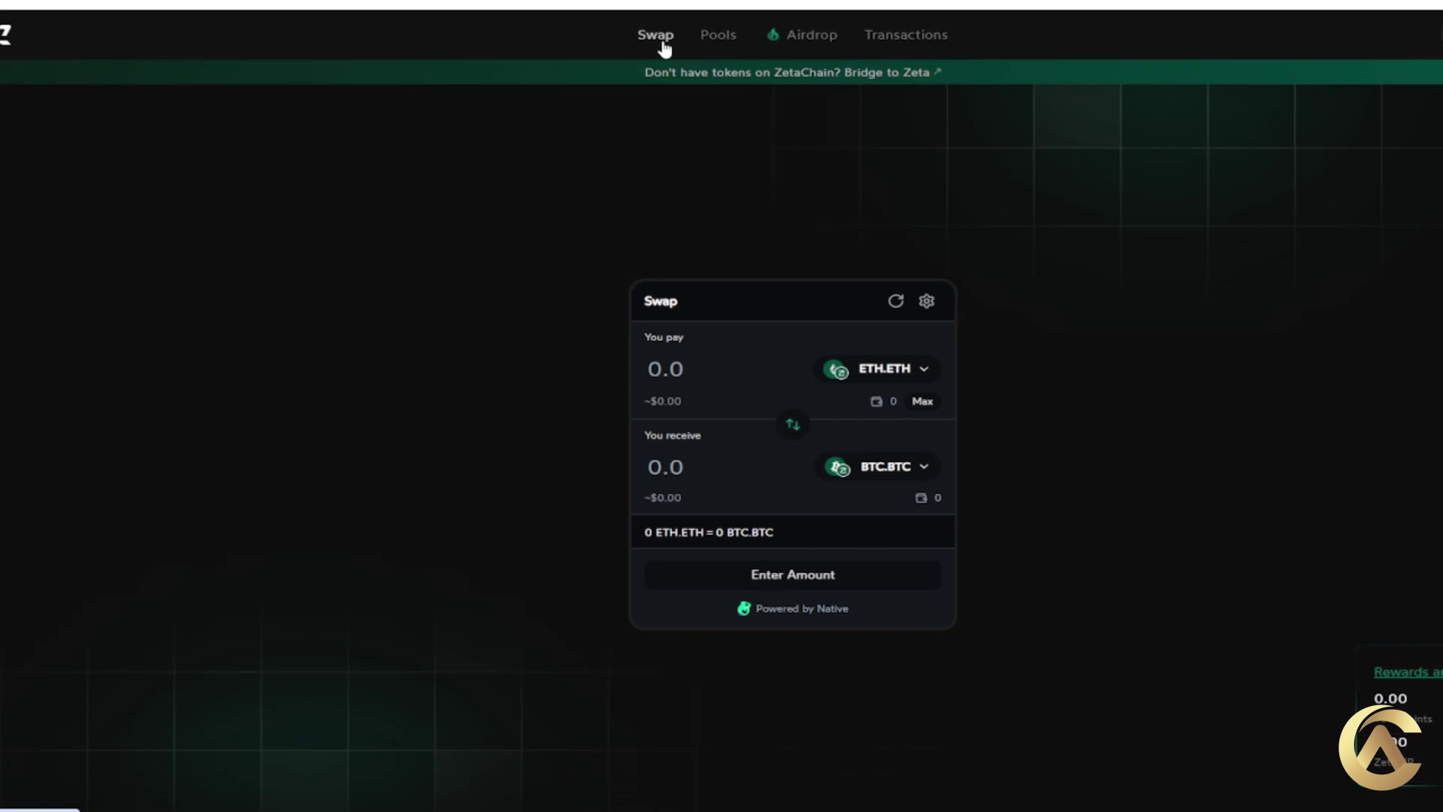
left_click(868, 378)
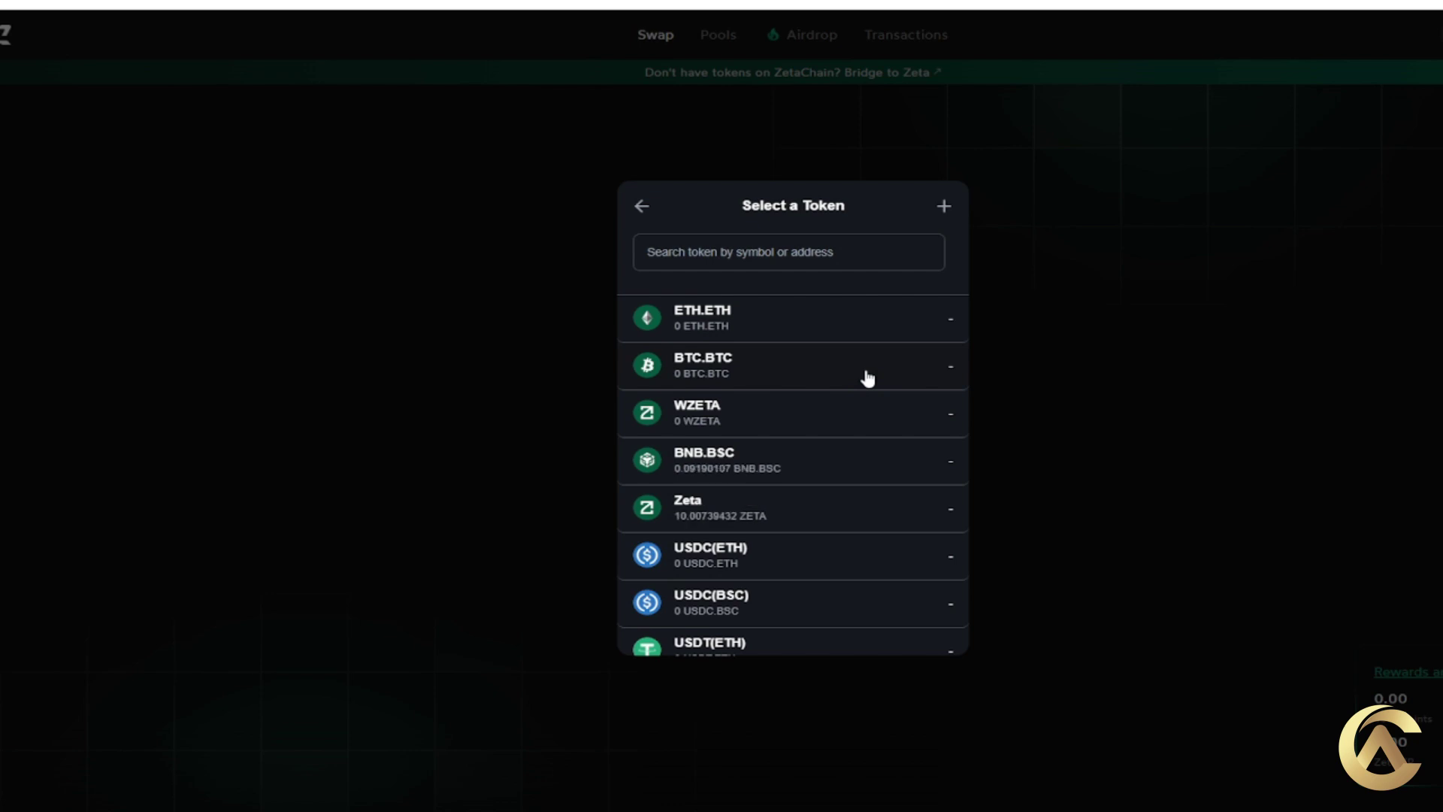
left_click(644, 208)
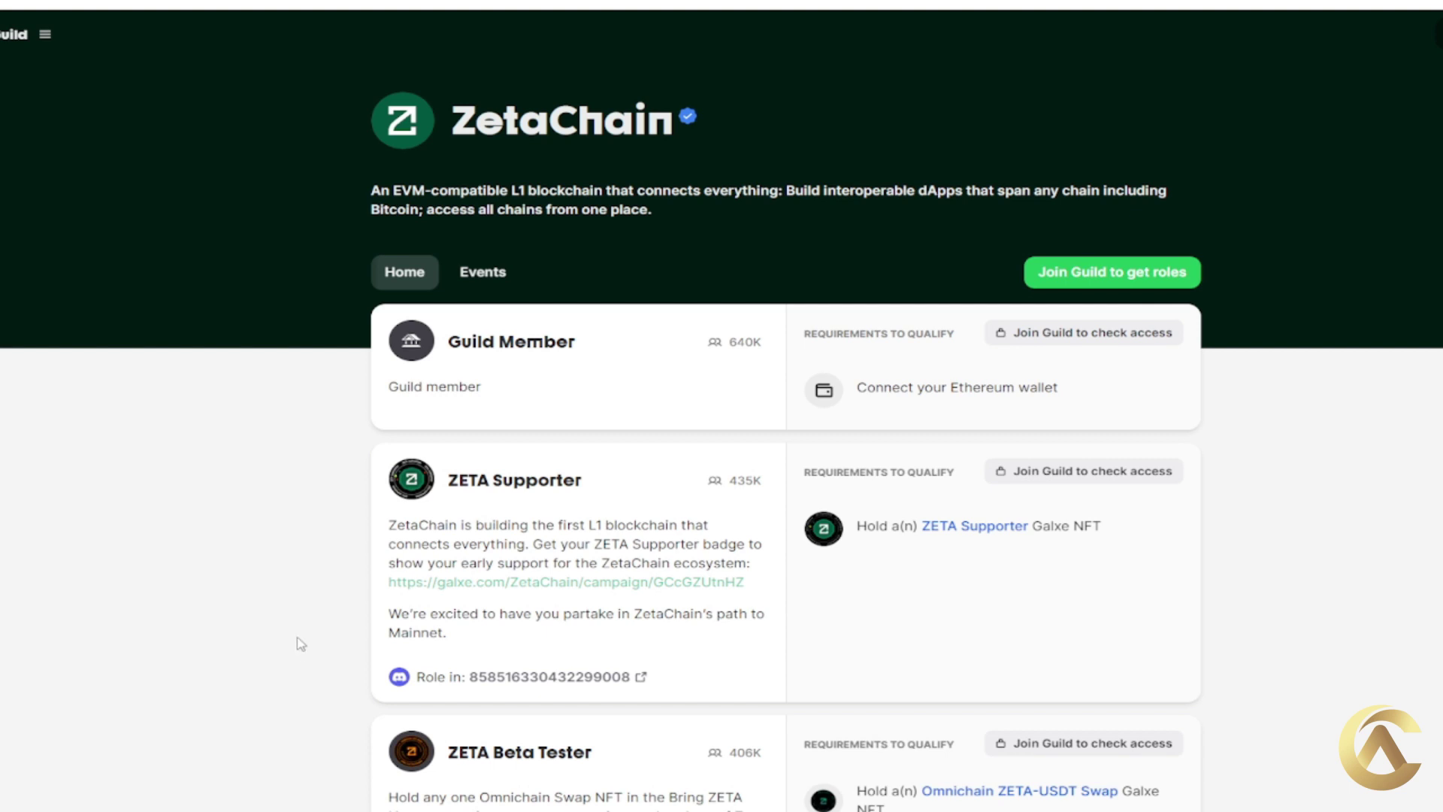
Review the ZetaChain roles and their qualification requirements on Guild.
scroll(325, 636, "down", 4)
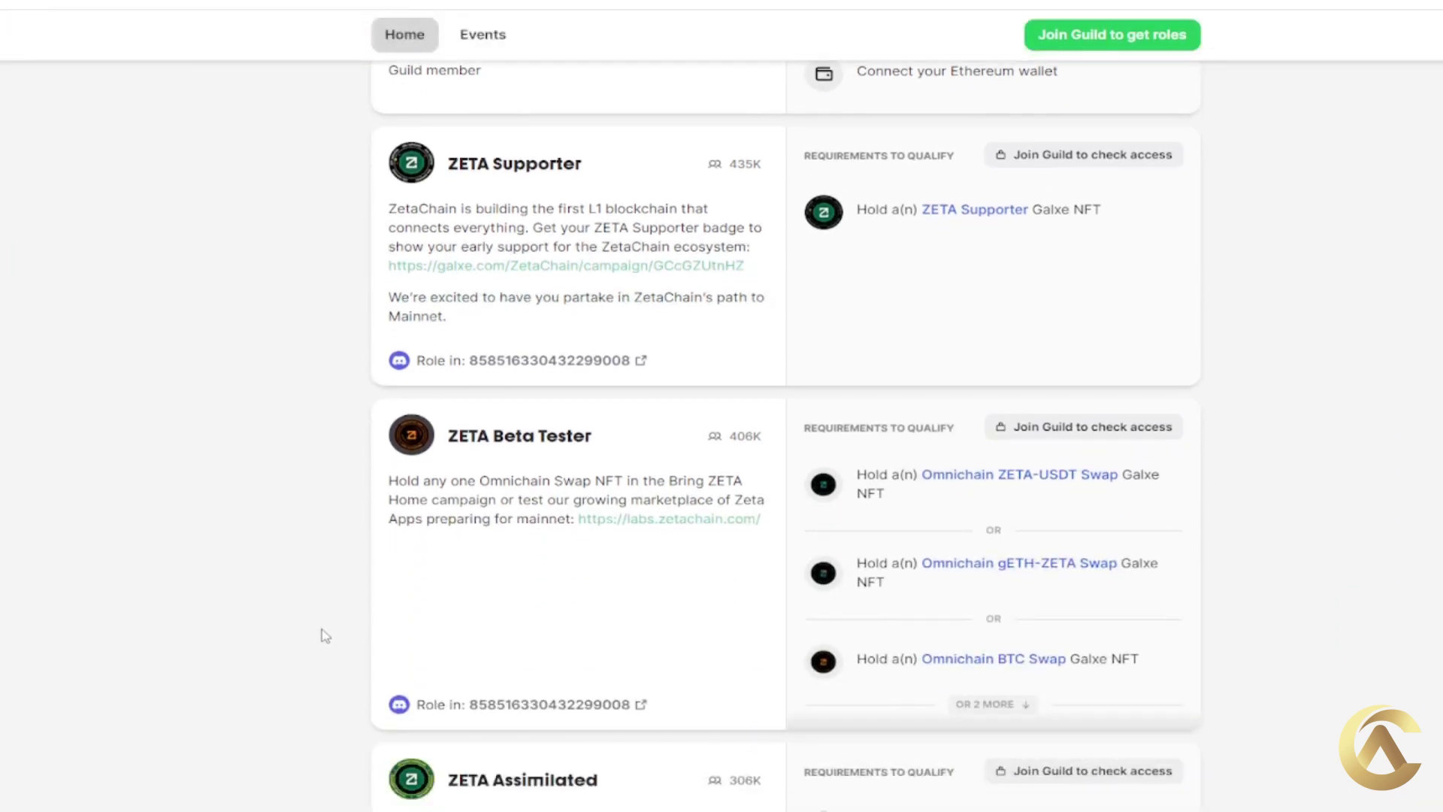
scroll(324, 636, "down", 5)
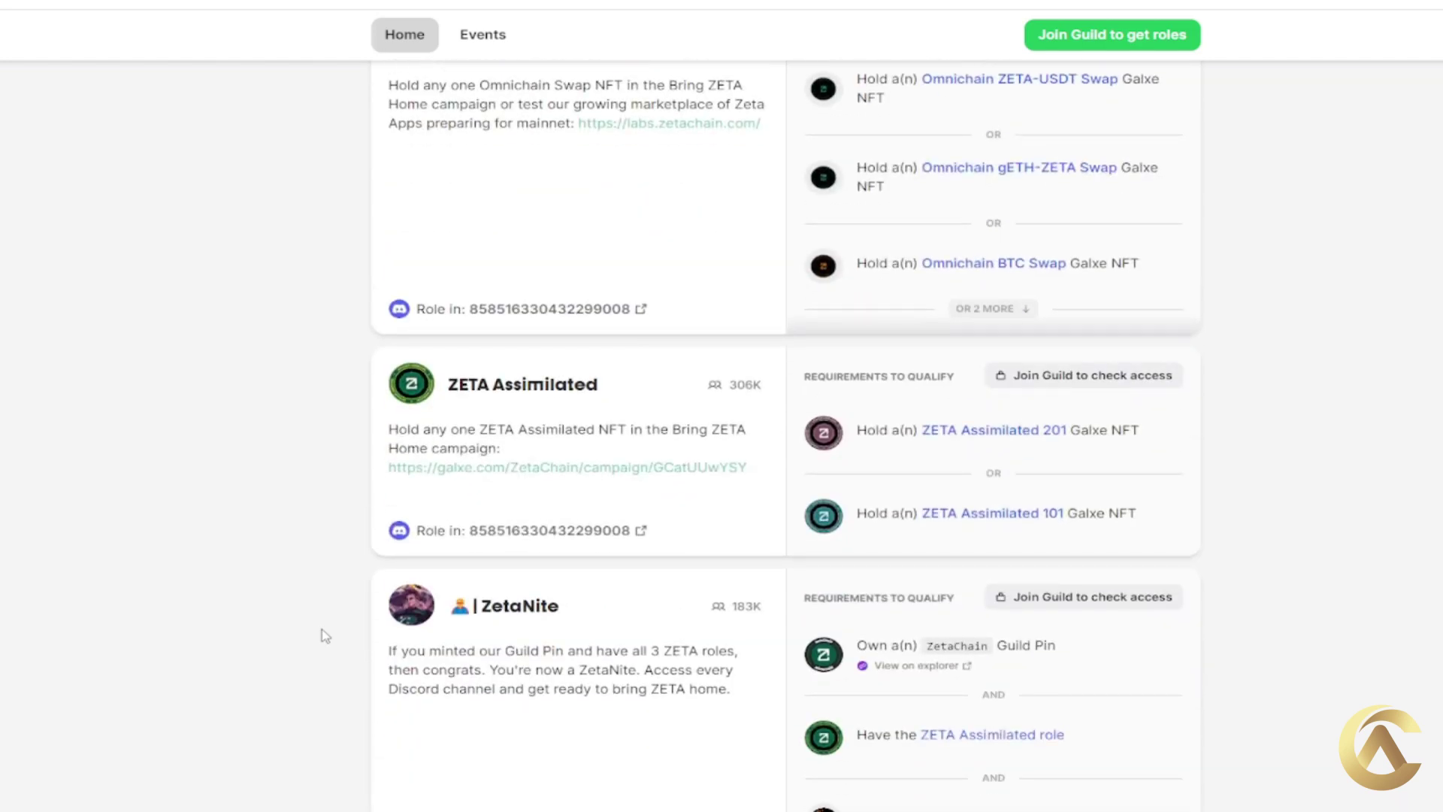
scroll(325, 636, "down", 5)
scroll(325, 636, "up", 15)
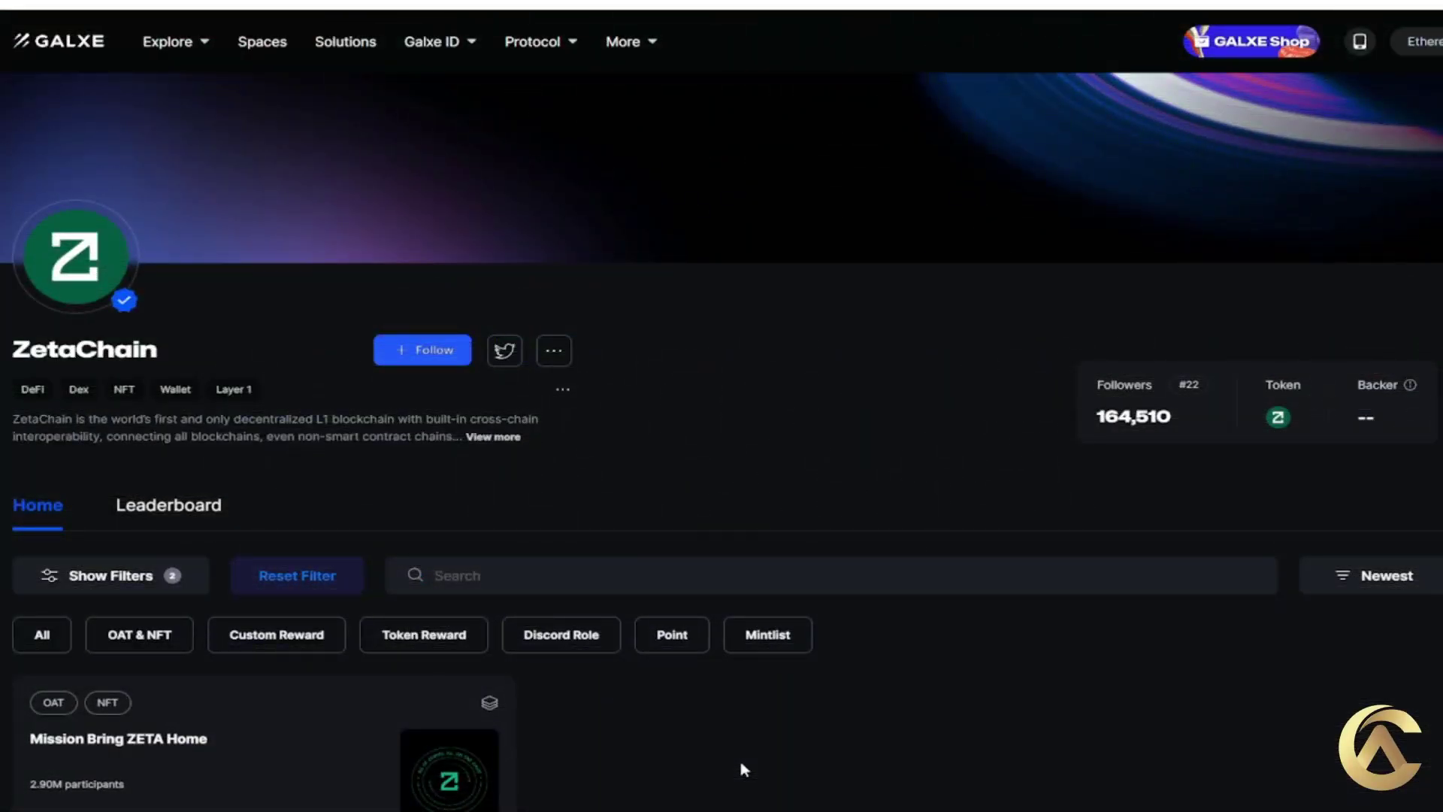
Start following ZetaChain on Galxe and create a Galxe ID with an available username.
left_click(413, 359)
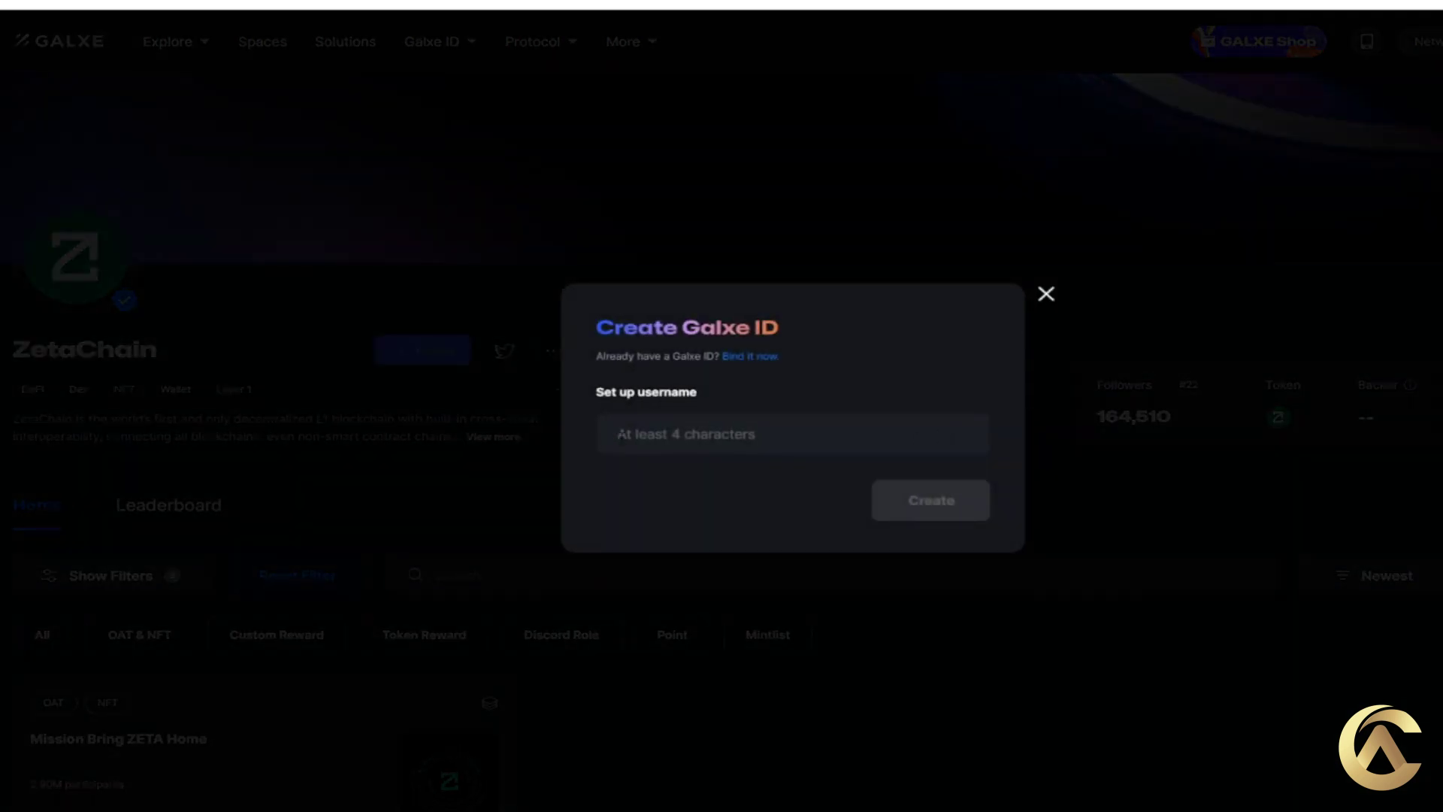
type("Ayor")
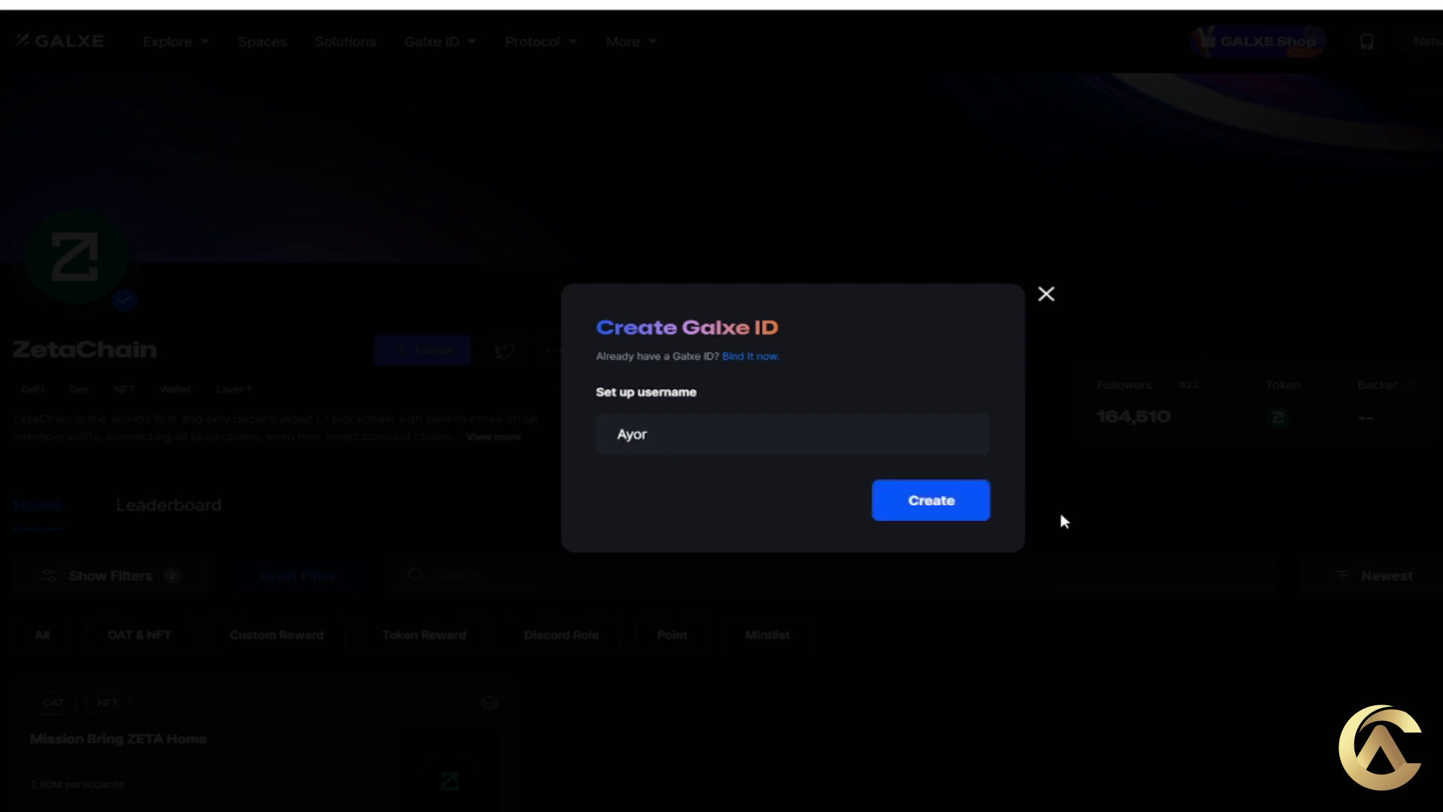
left_click(951, 514)
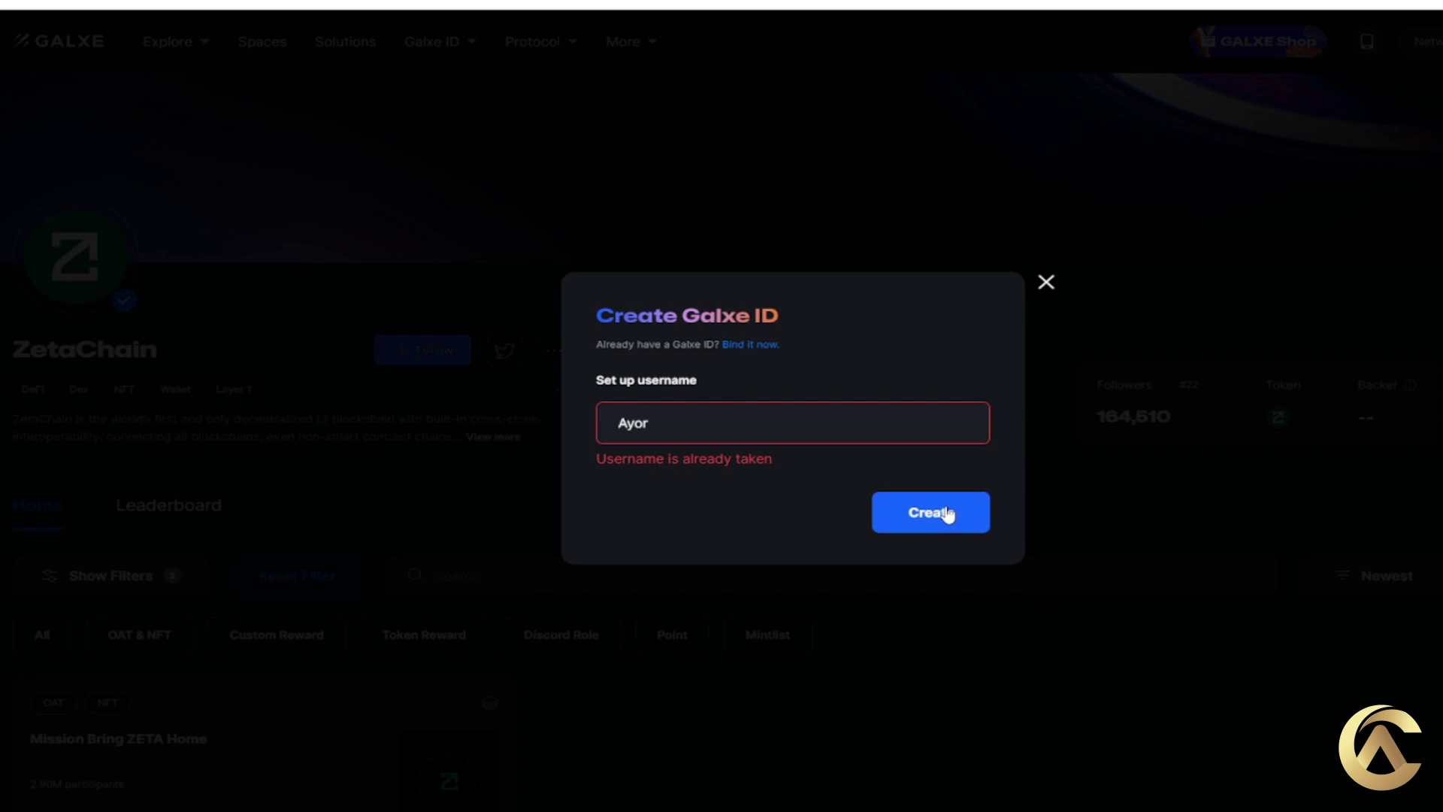
left_click(747, 428)
type("12")
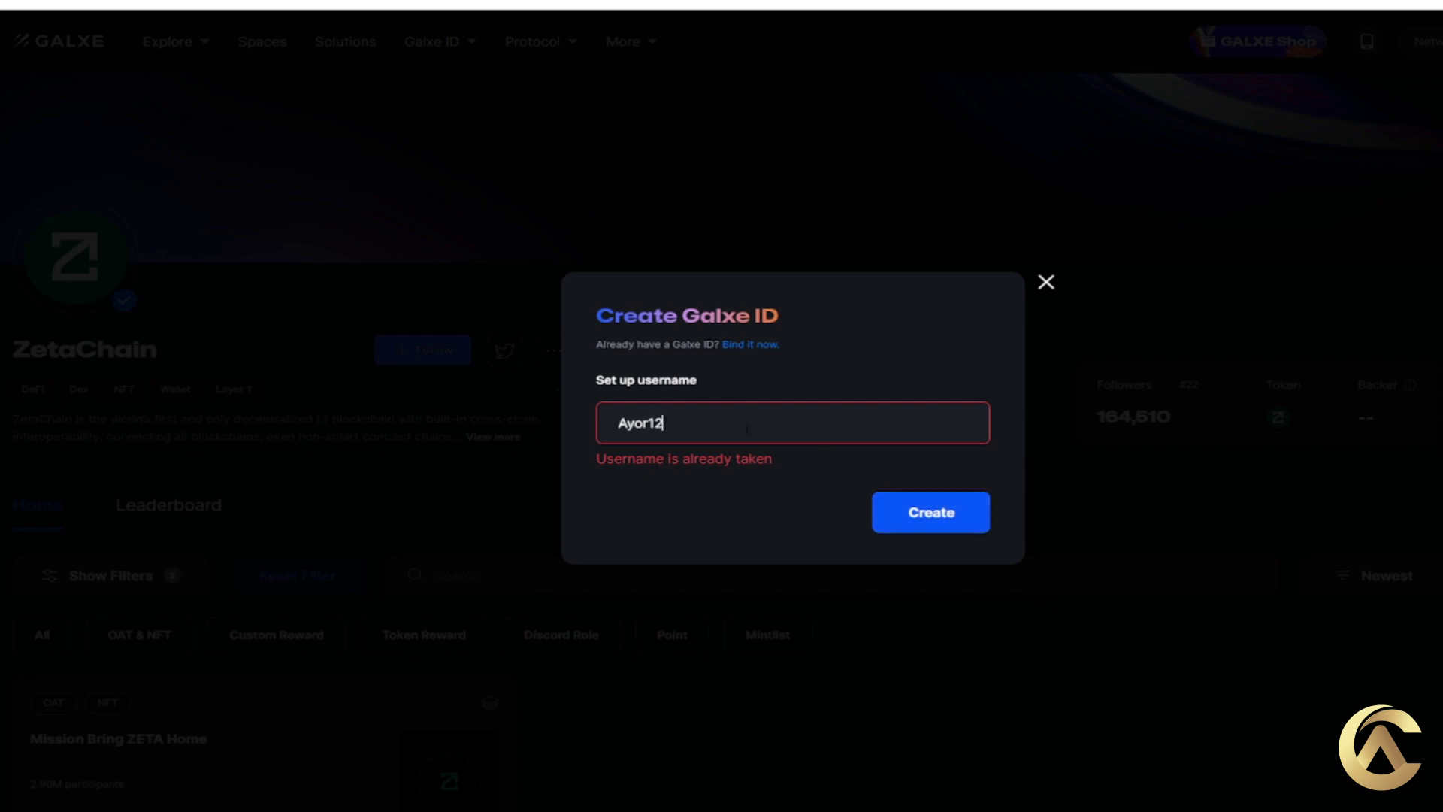
left_click(958, 509)
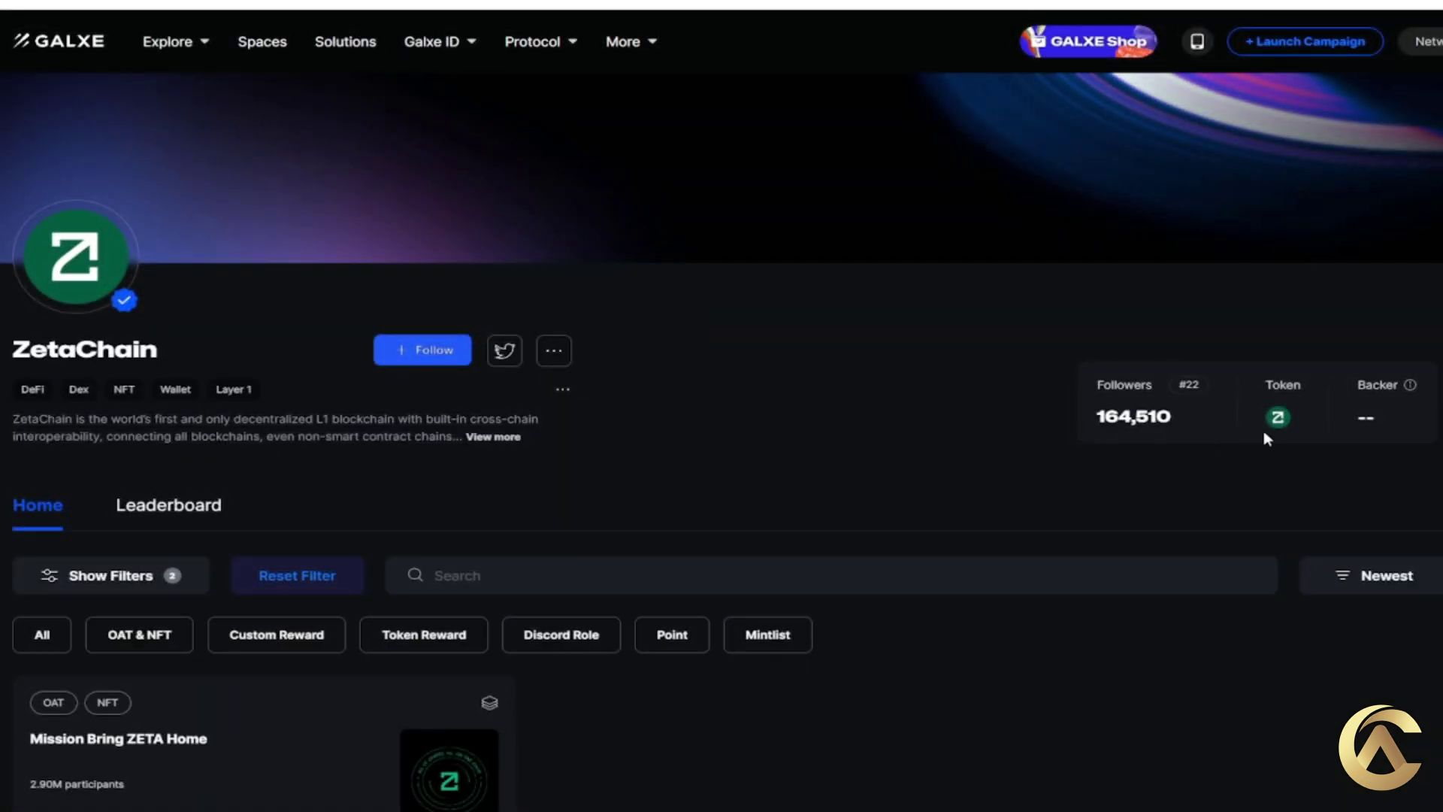
Review the Mission Bring ZETA Home campaign listing on Galxe, and follow the ZetaChain space.
scroll(255, 722, "down", 1)
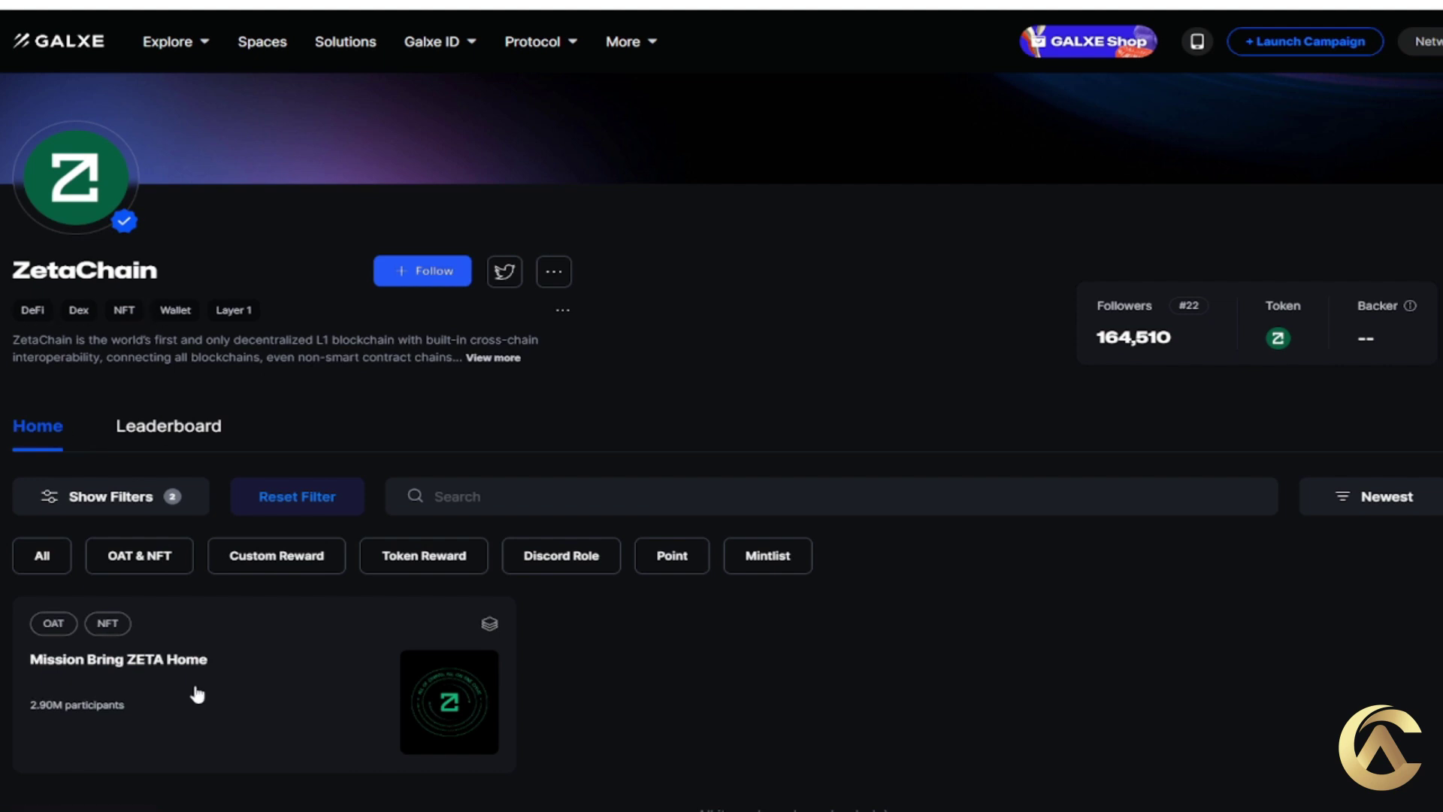
scroll(197, 670, "down", 1)
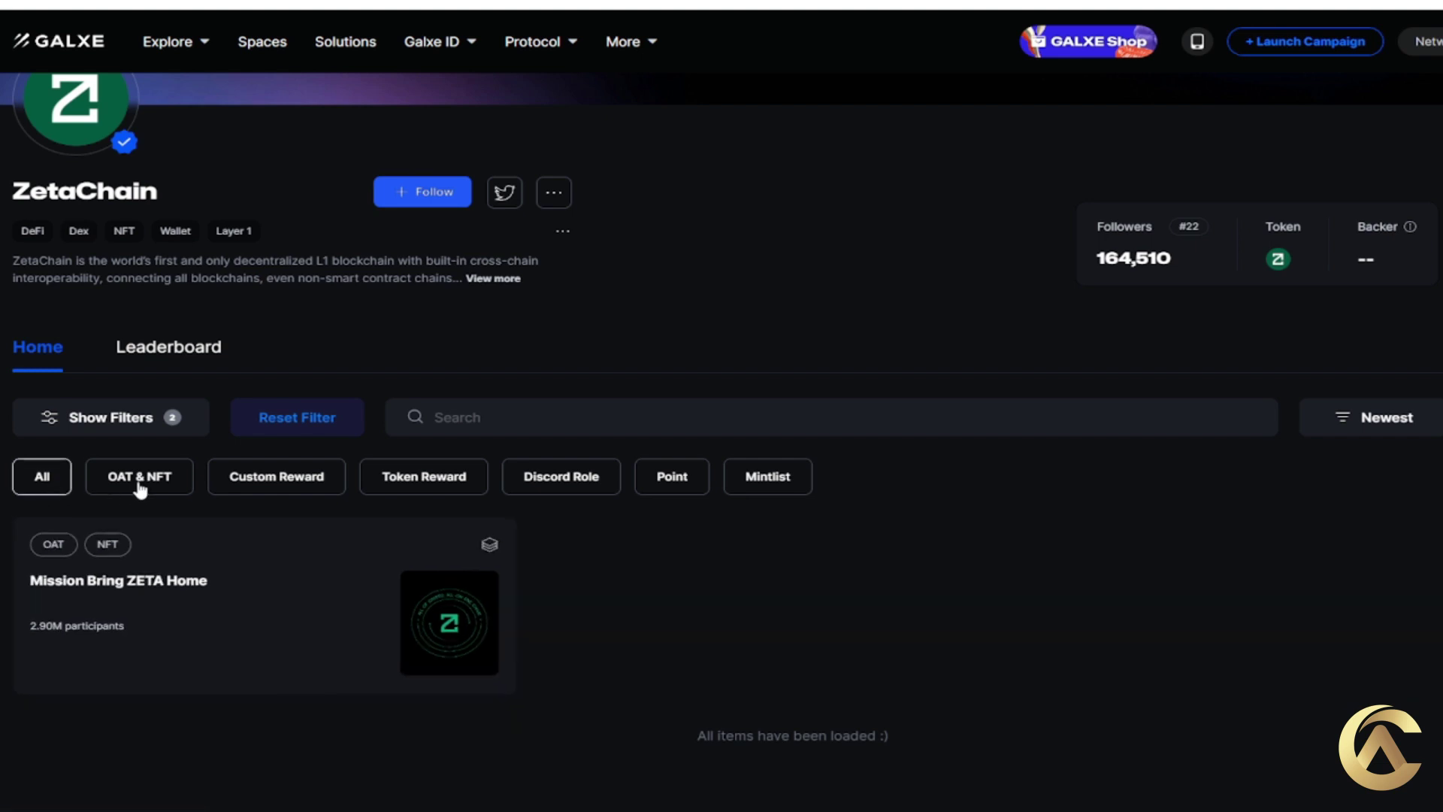
scroll(1139, 504, "down", 5)
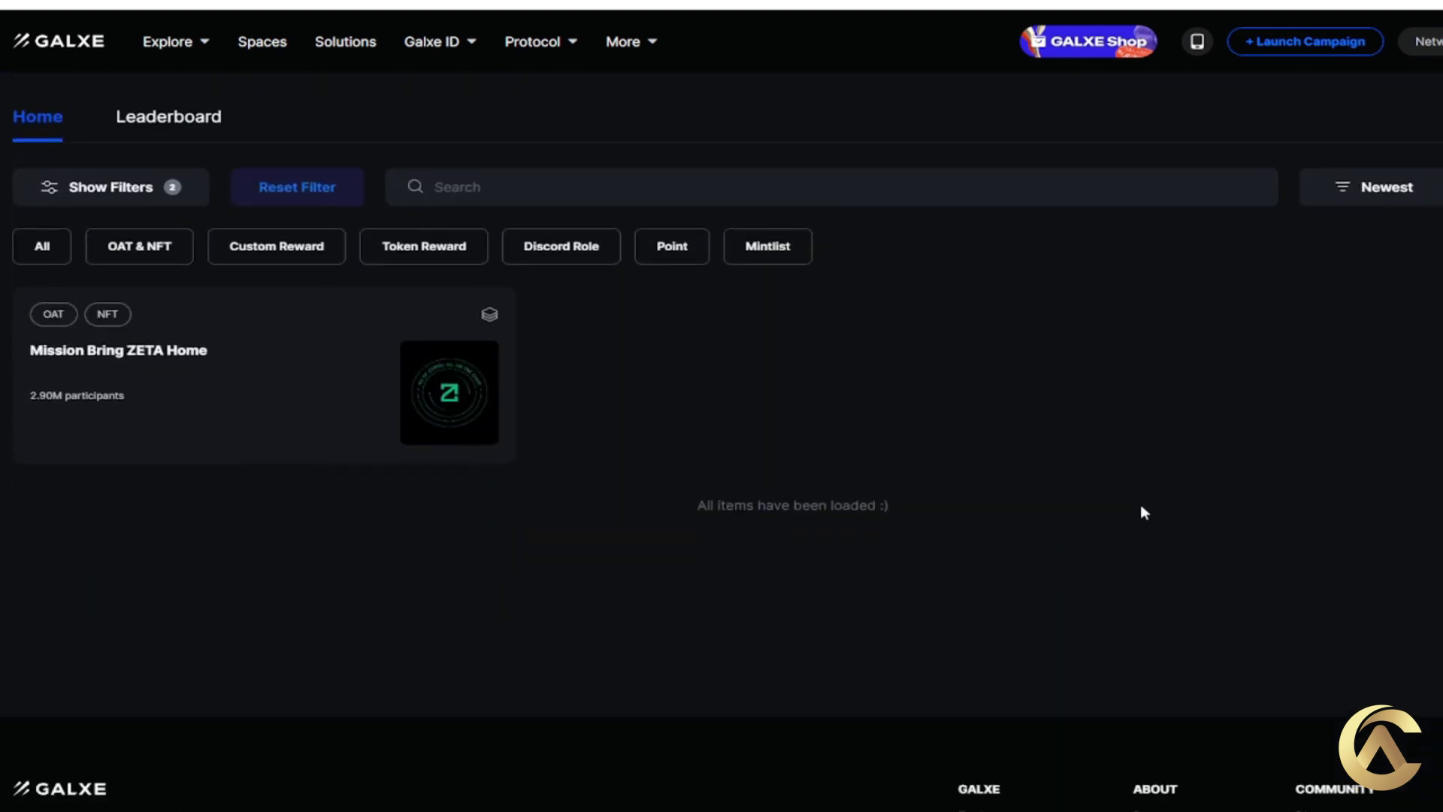
scroll(1144, 513, "up", 7)
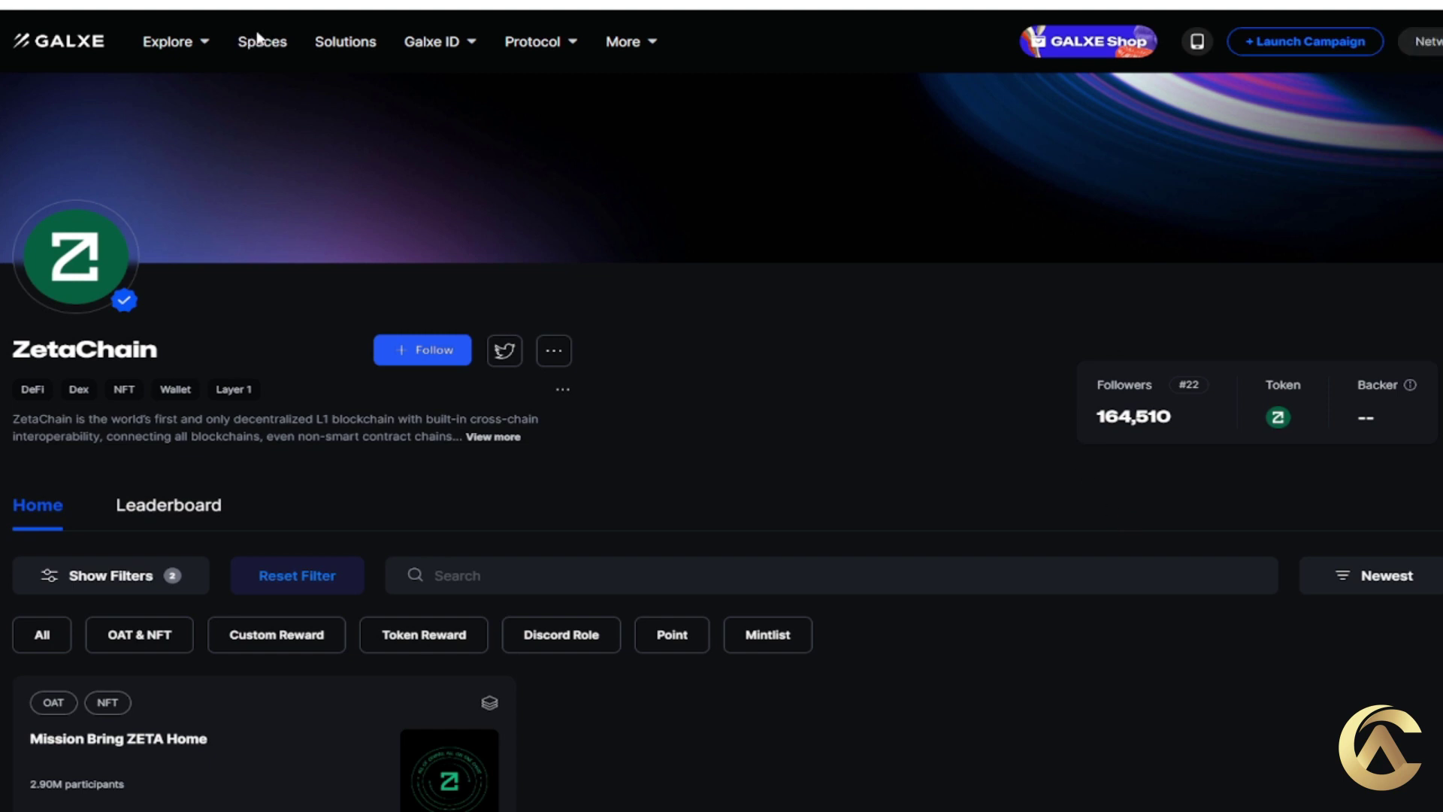
left_click(422, 352)
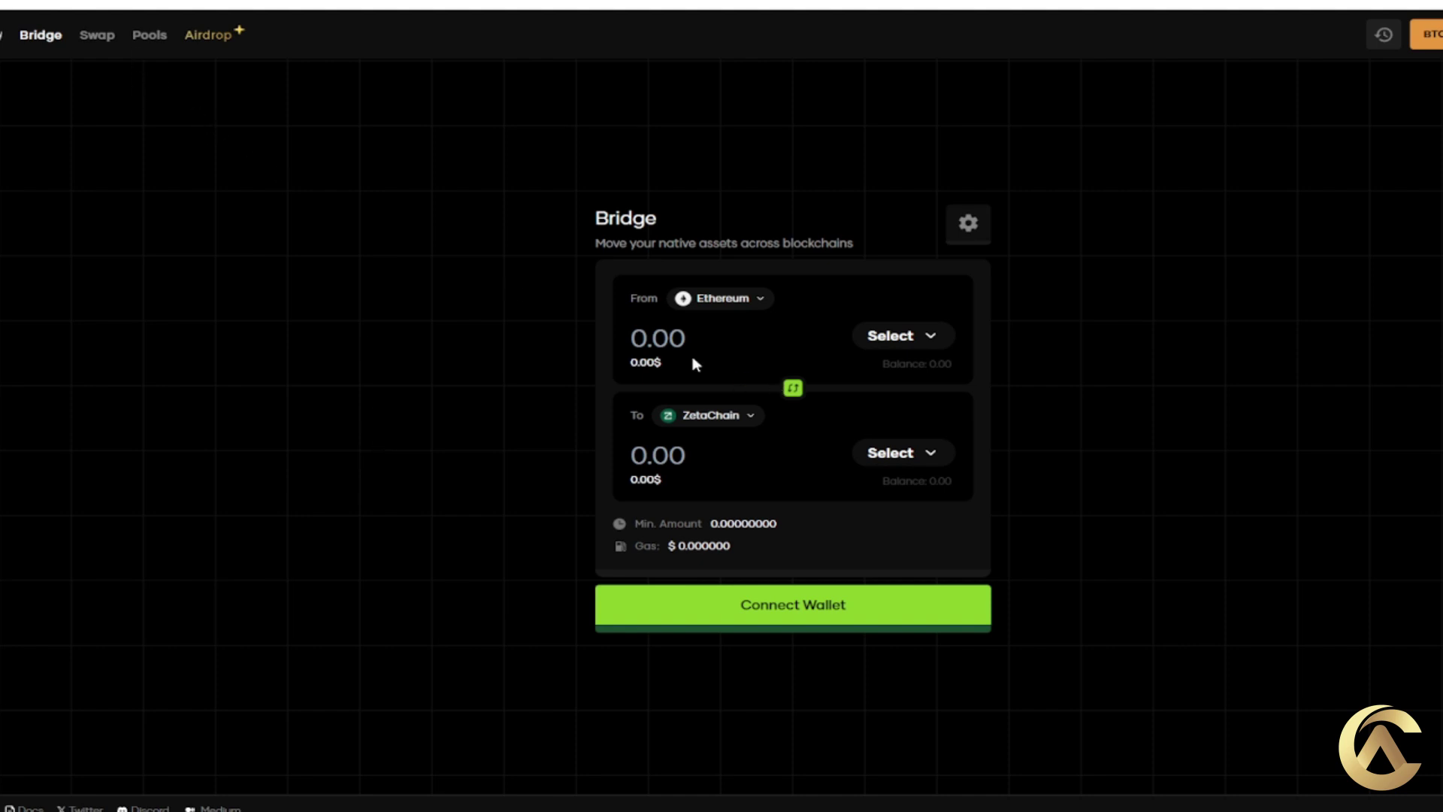
Look through Eddy Finance's Bridge, Swap, Pools and Airdrop pages.
left_click(44, 36)
left_click(105, 38)
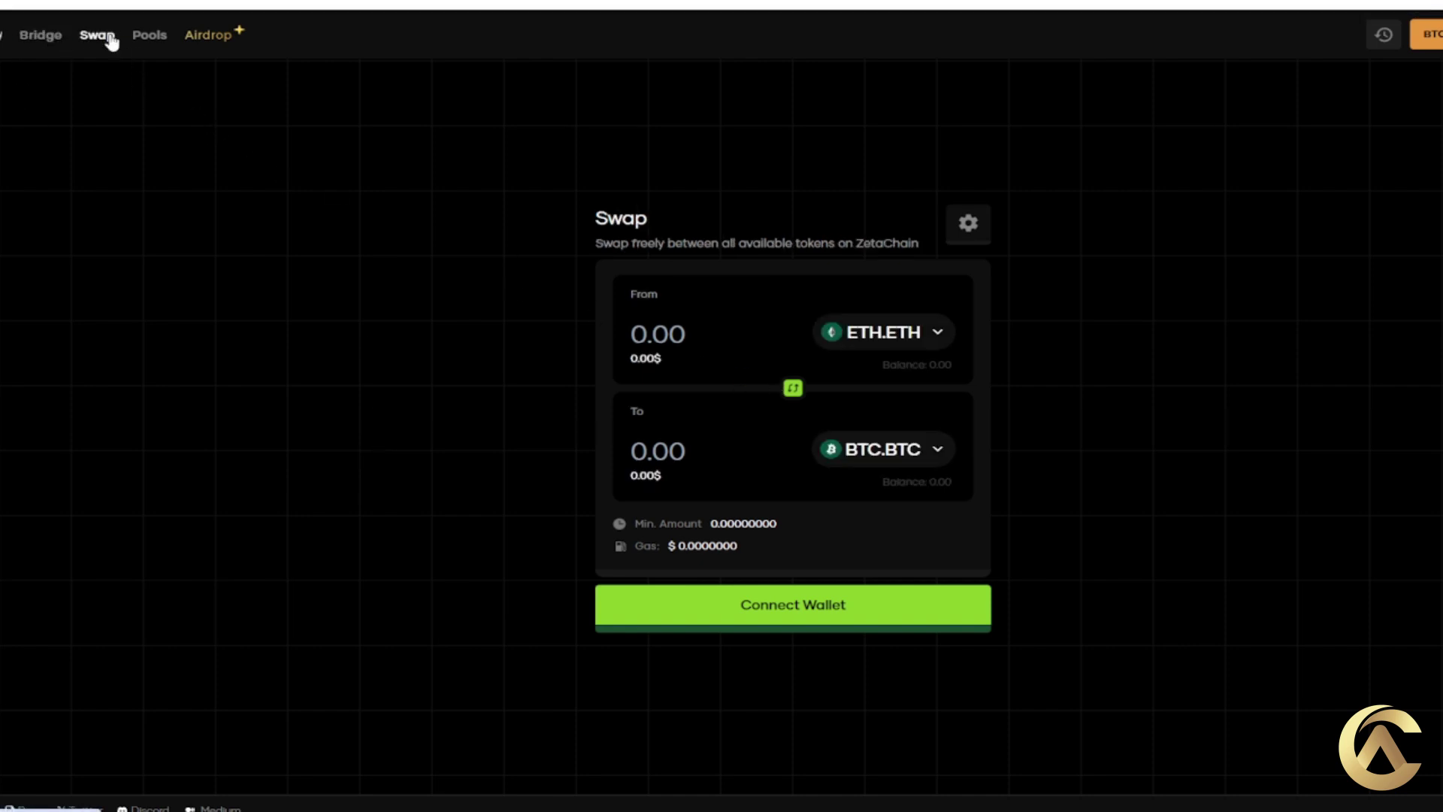
left_click(162, 42)
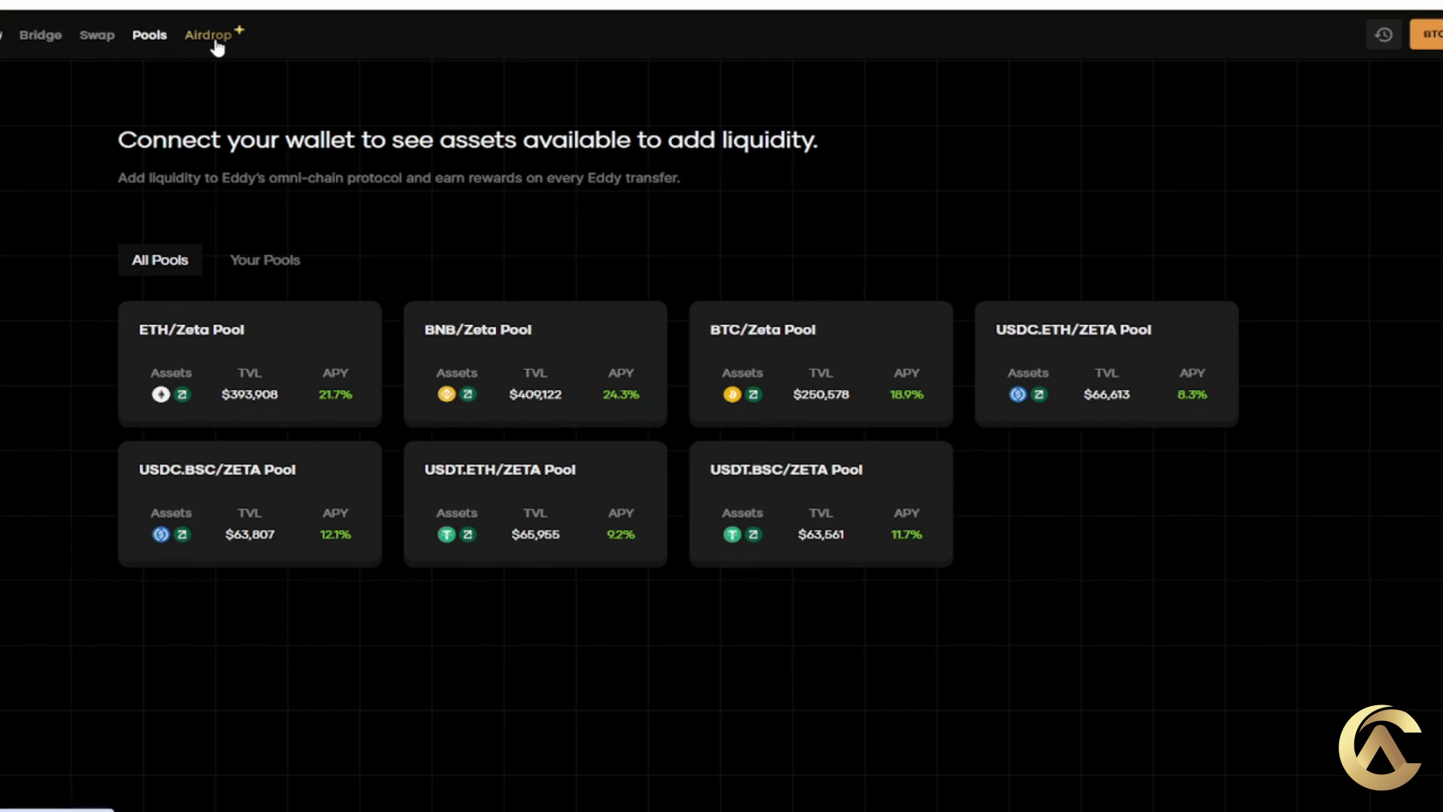
left_click(197, 39)
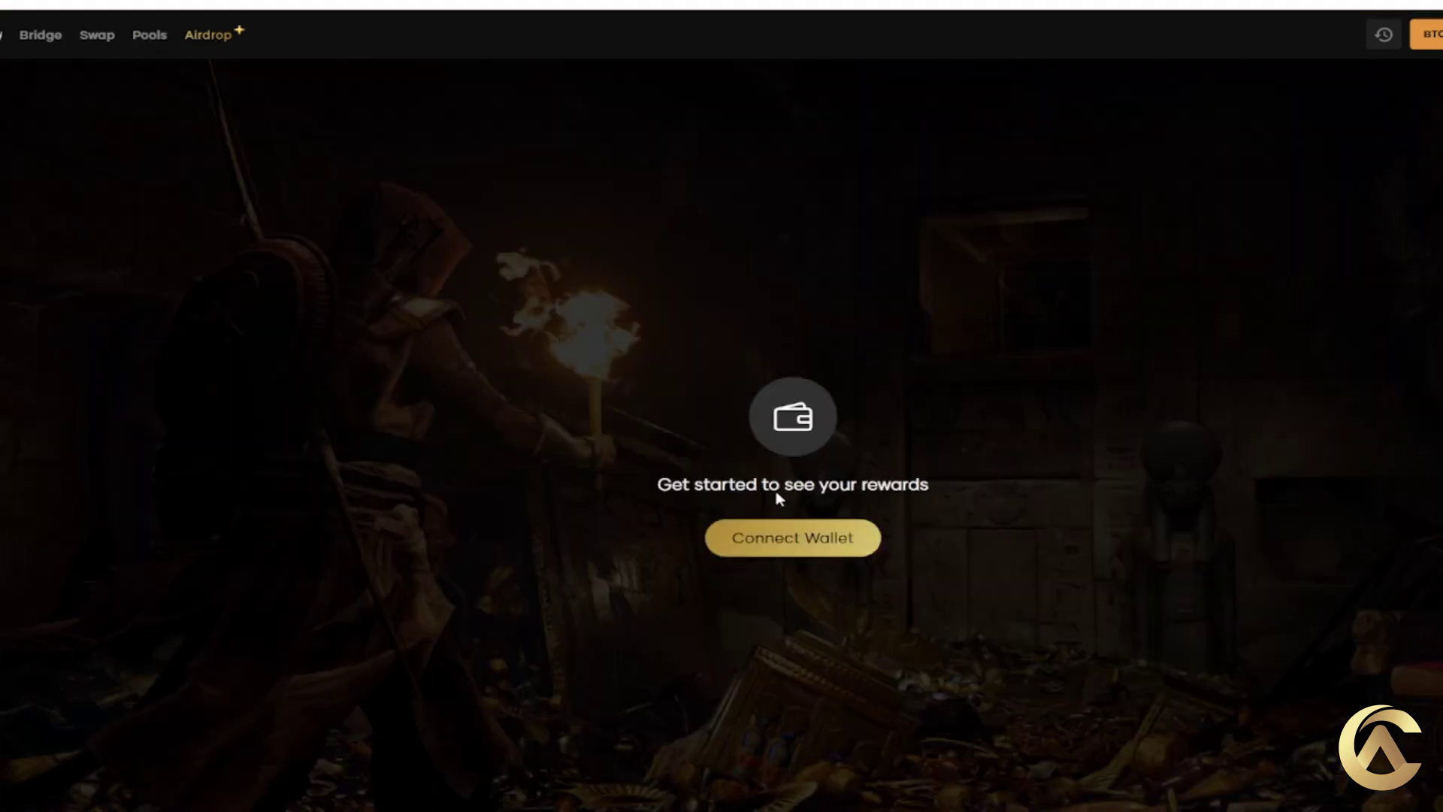
Try to connect the MetaMask wallet to Eddy Finance from its airdrop rewards page.
left_click(775, 541)
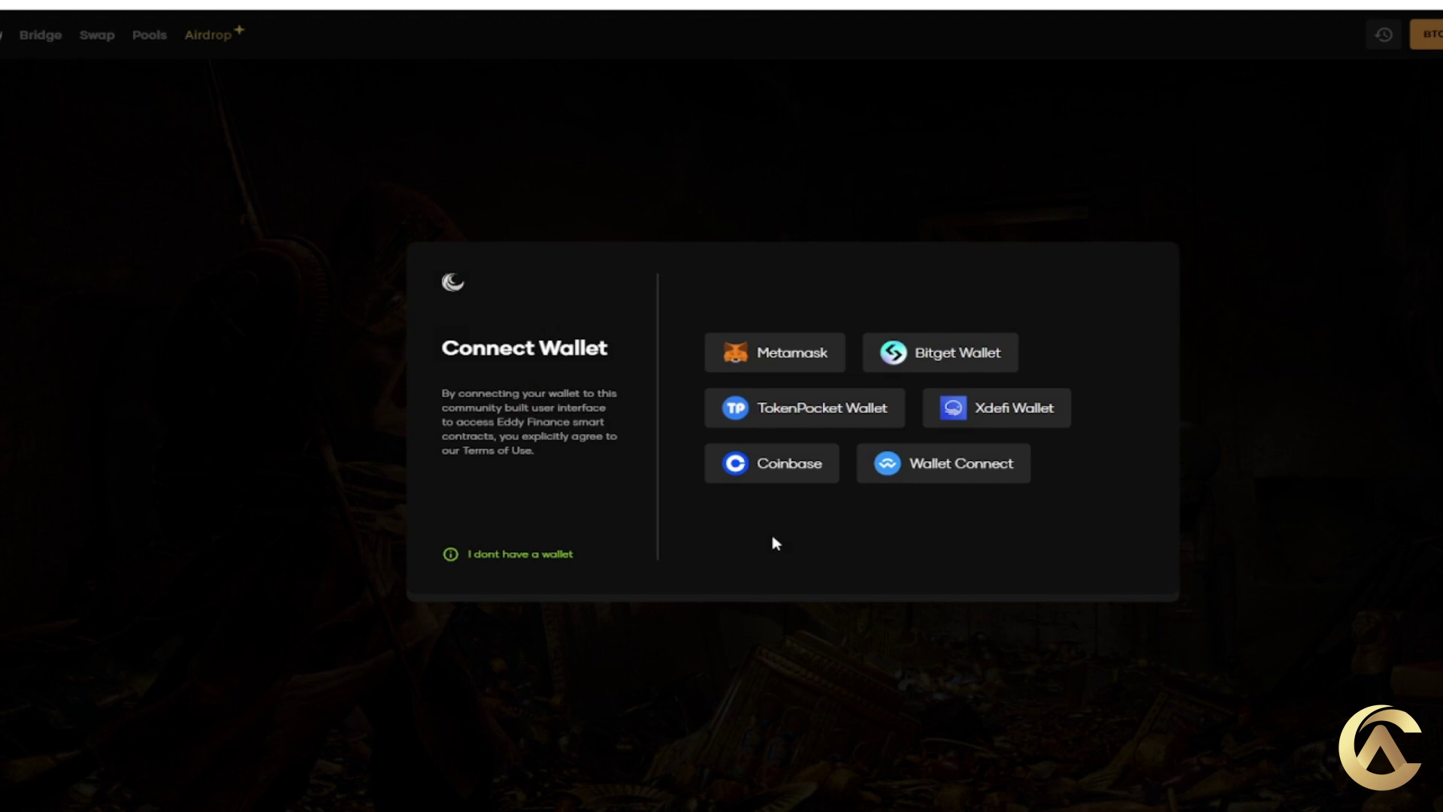
left_click(785, 364)
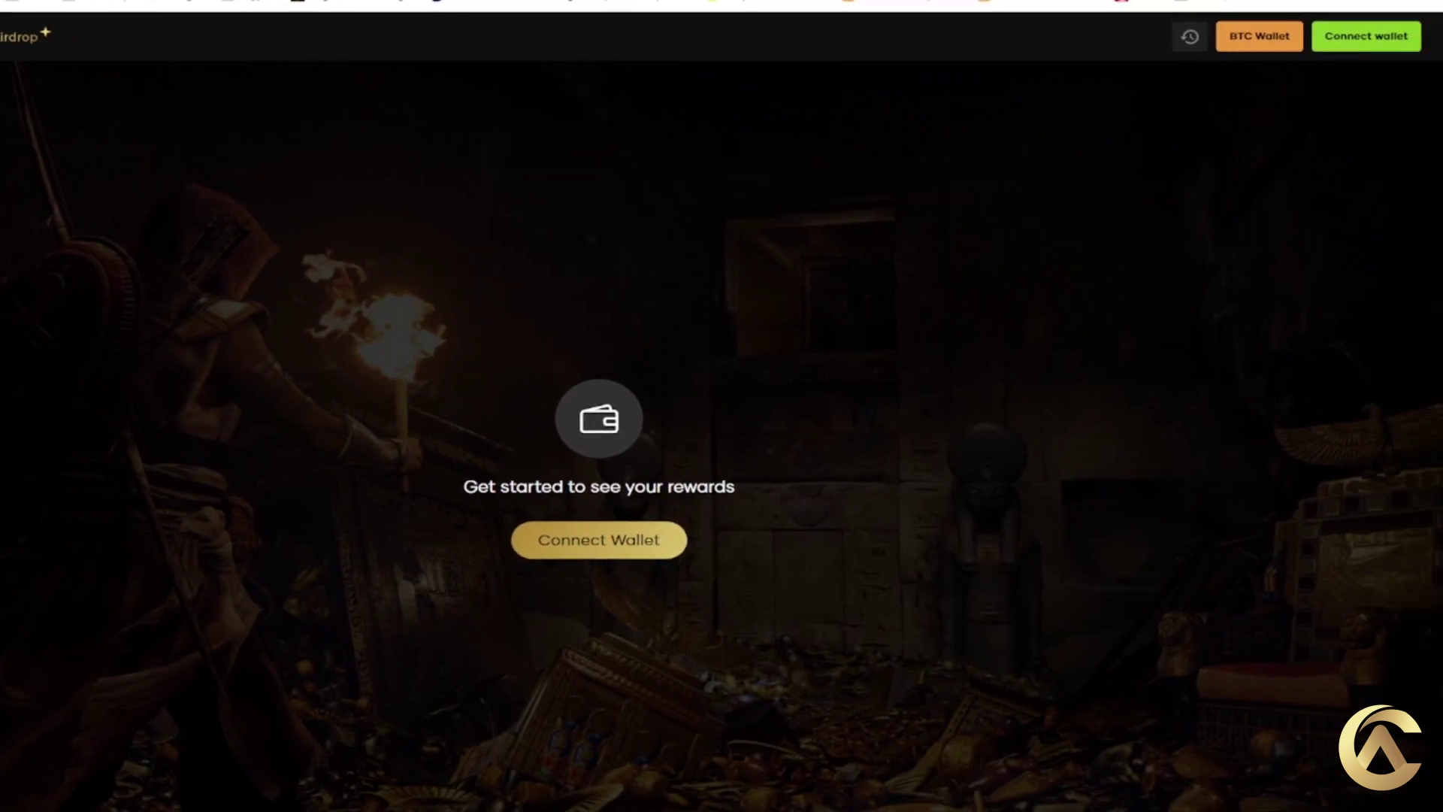
left_click(1343, 37)
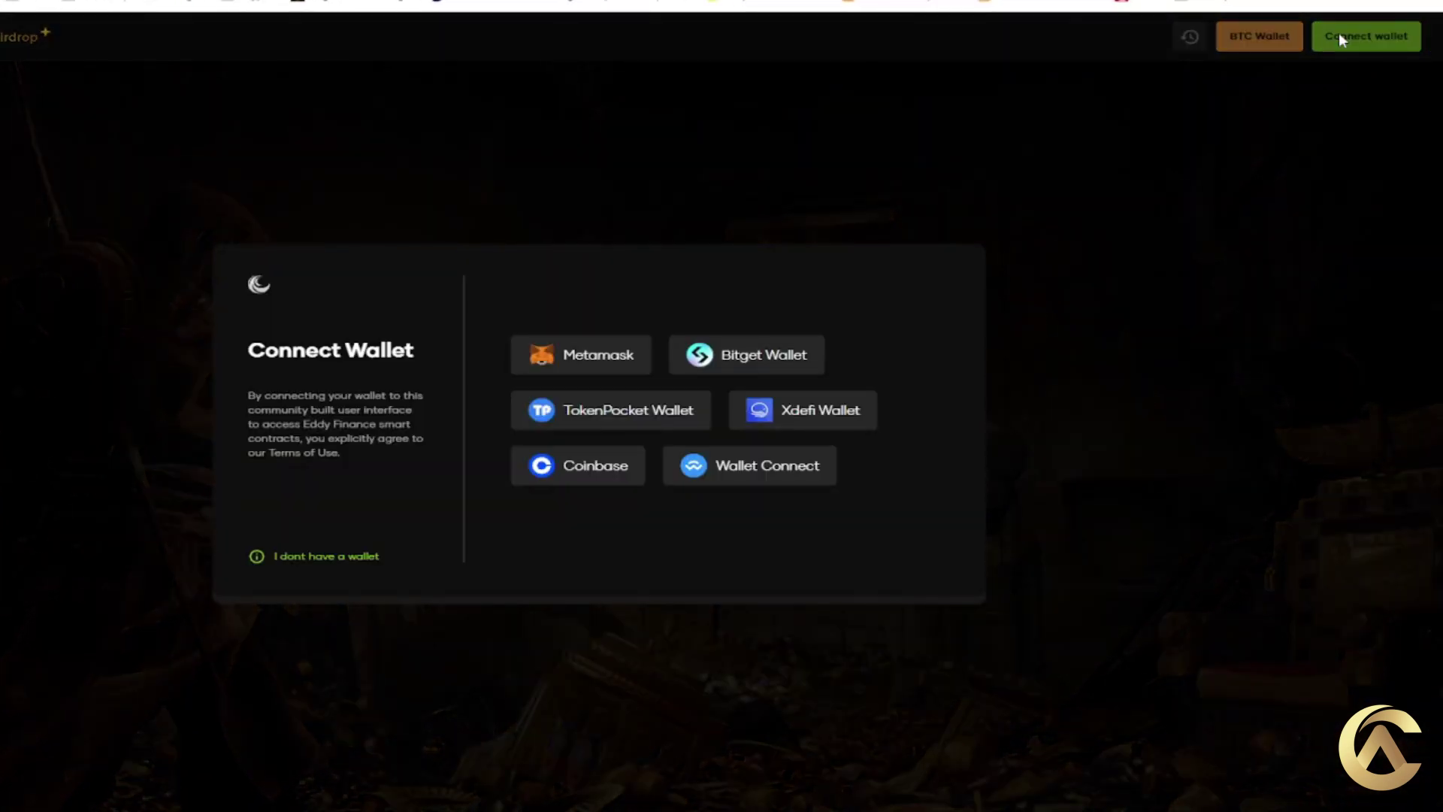
left_click(625, 365)
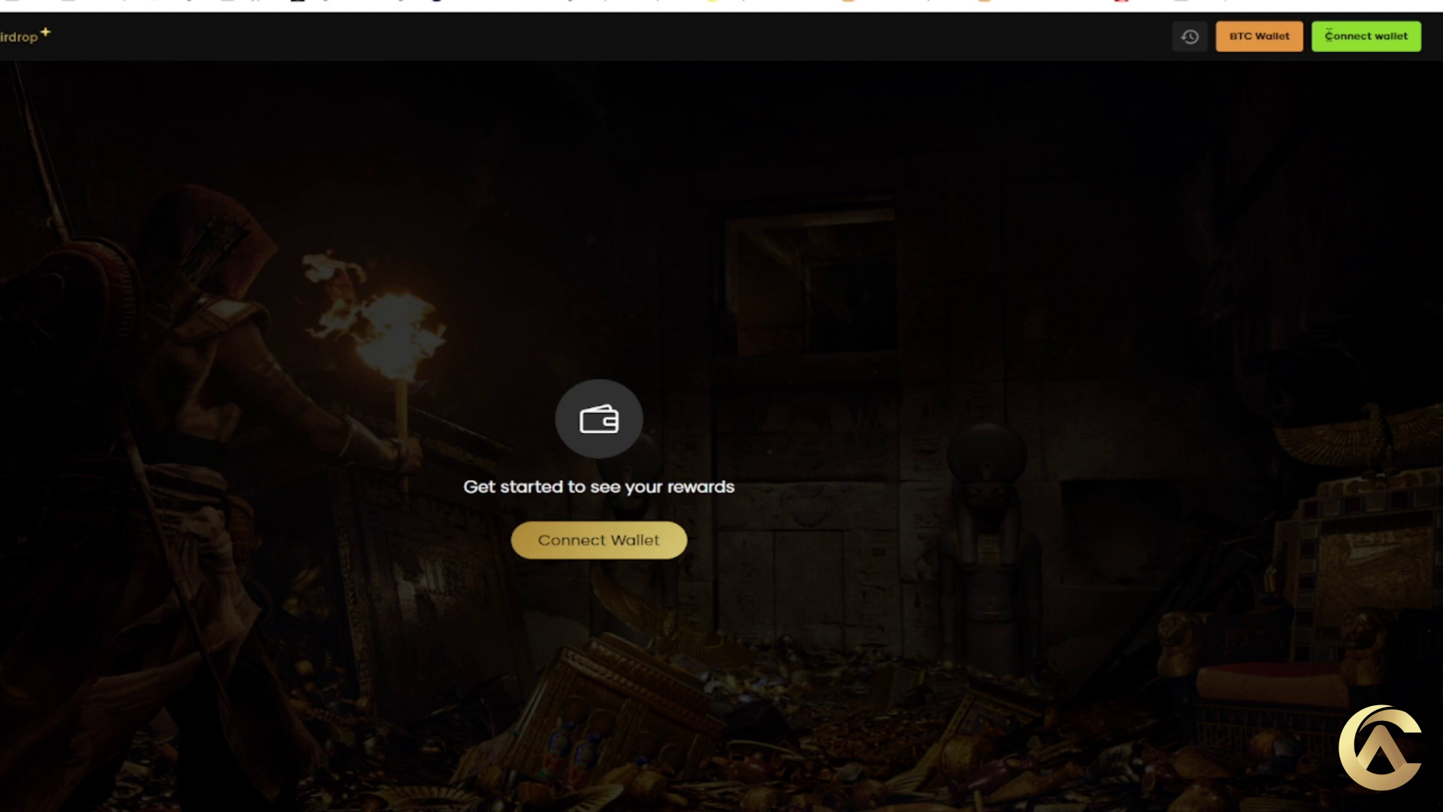
left_click(1325, 36)
left_click(339, 156)
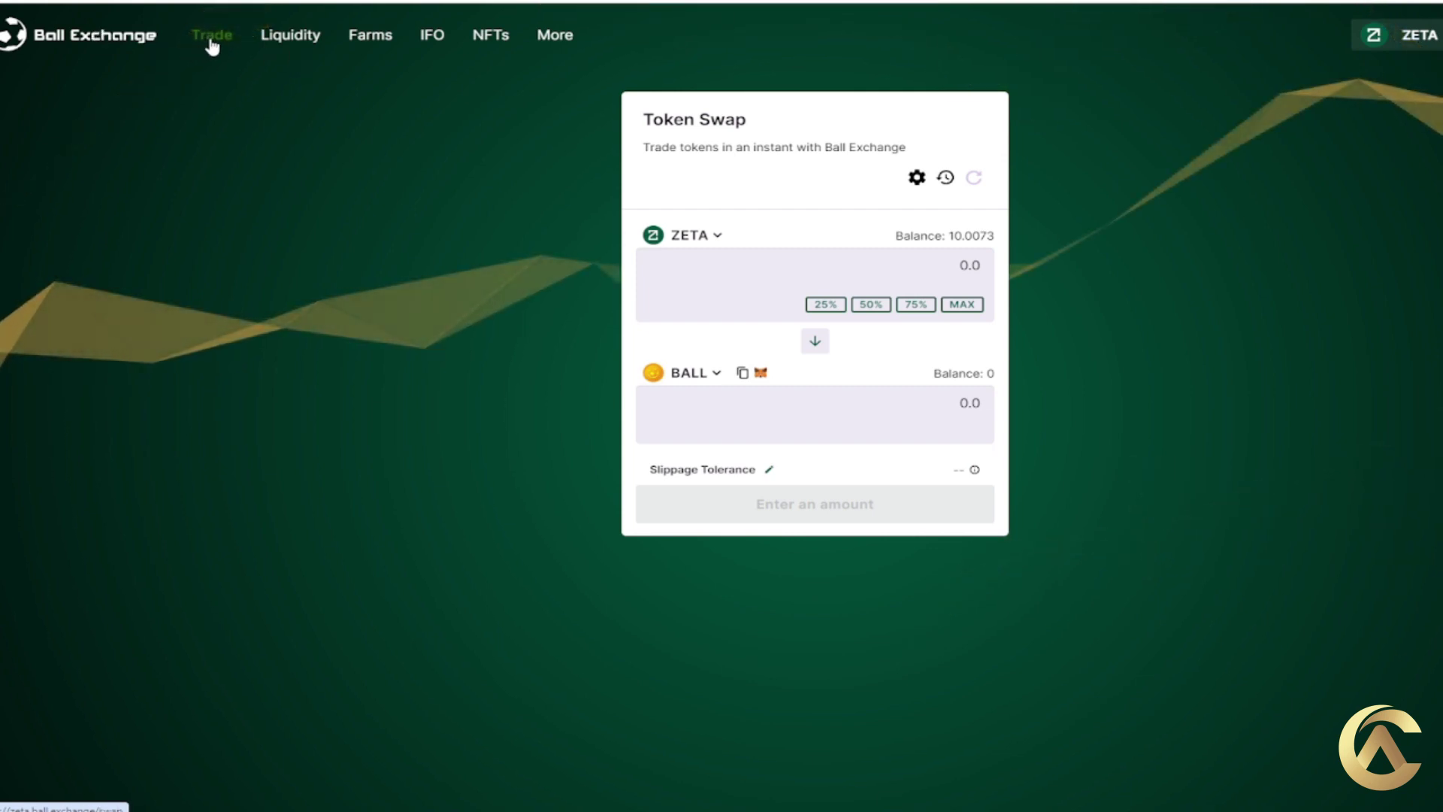
Examine the form for adding liquidity to the ZETA-BALL pair on Ball Exchange.
left_click(292, 39)
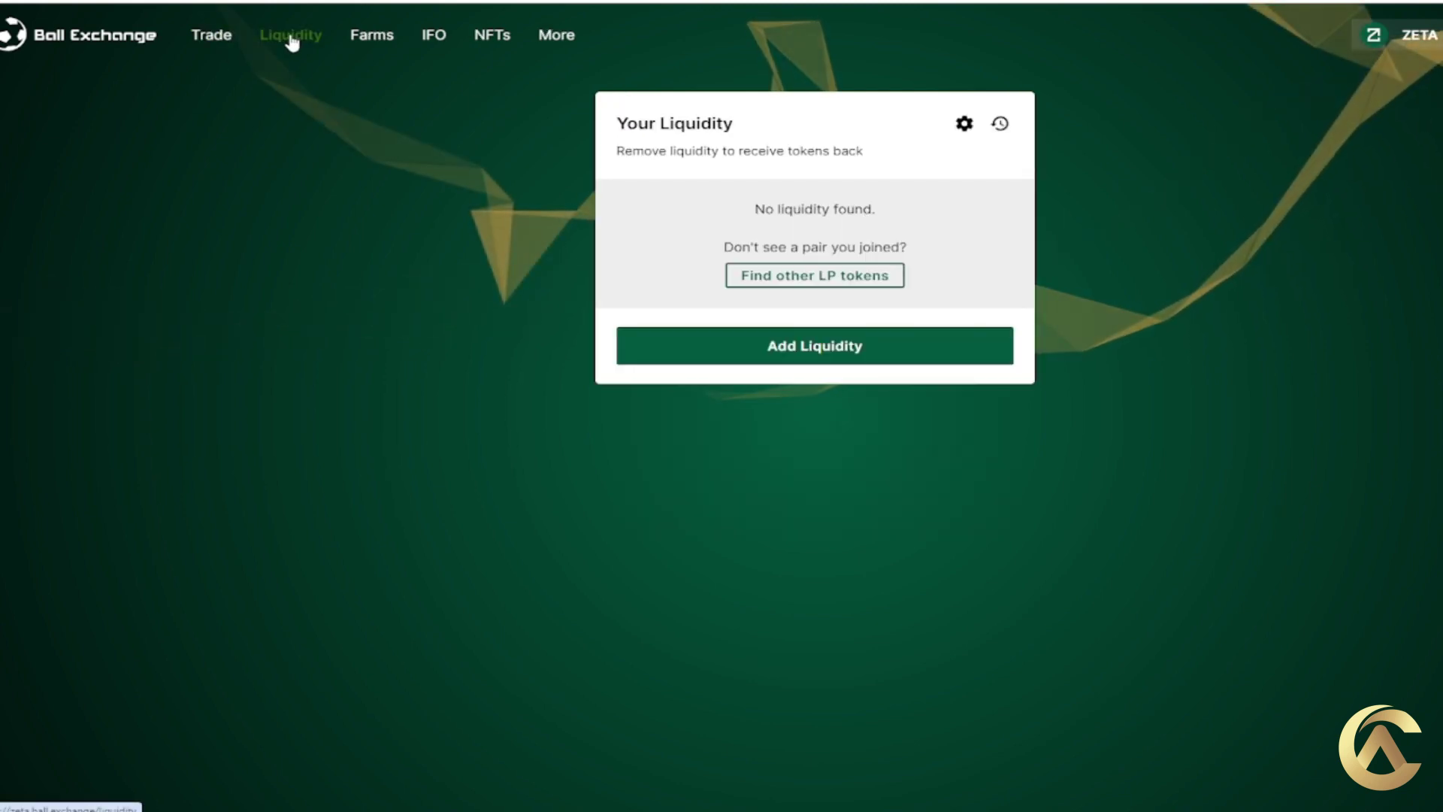
left_click(752, 349)
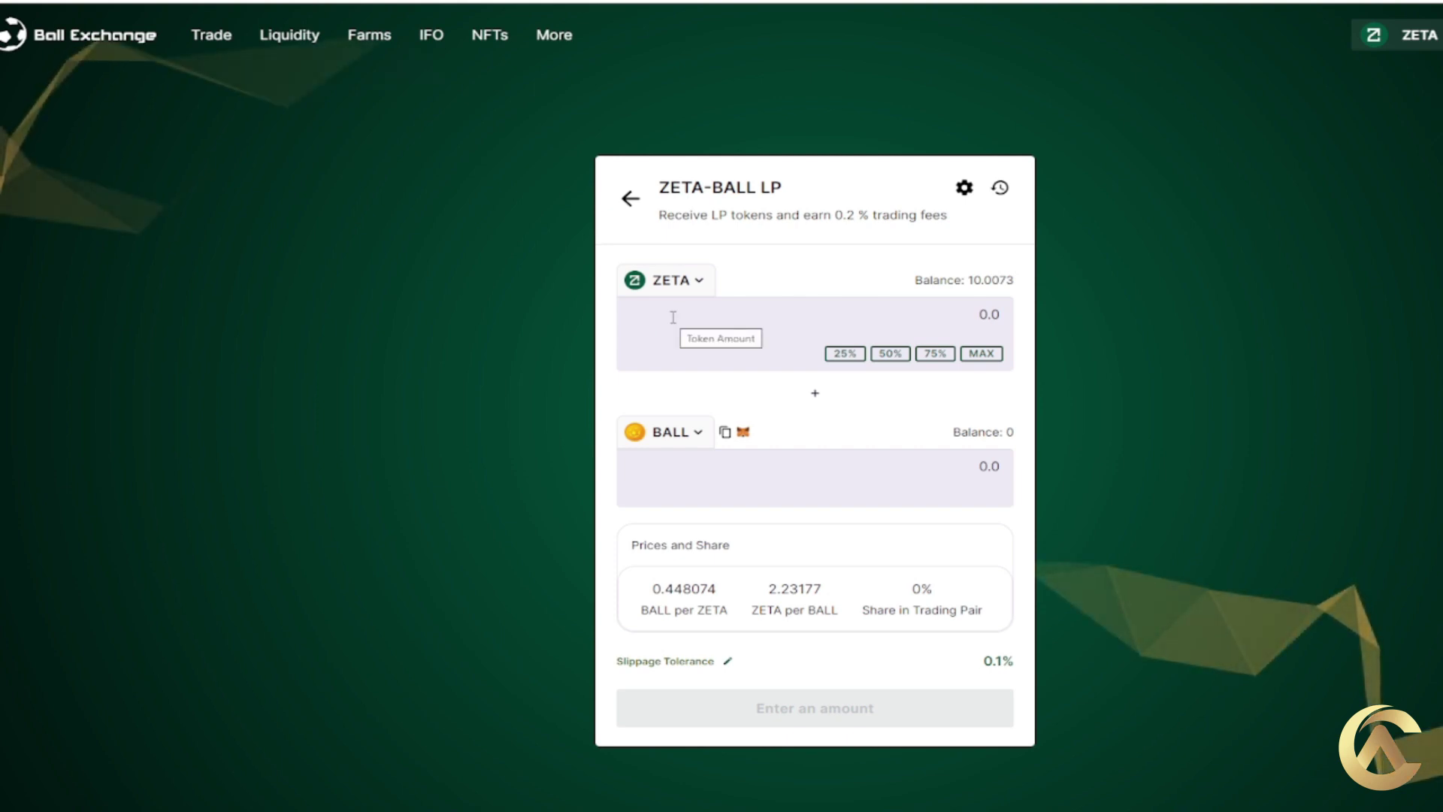
Preview a swap of 2 ZETA for BALL in Ball Exchange's token swap form.
left_click(201, 34)
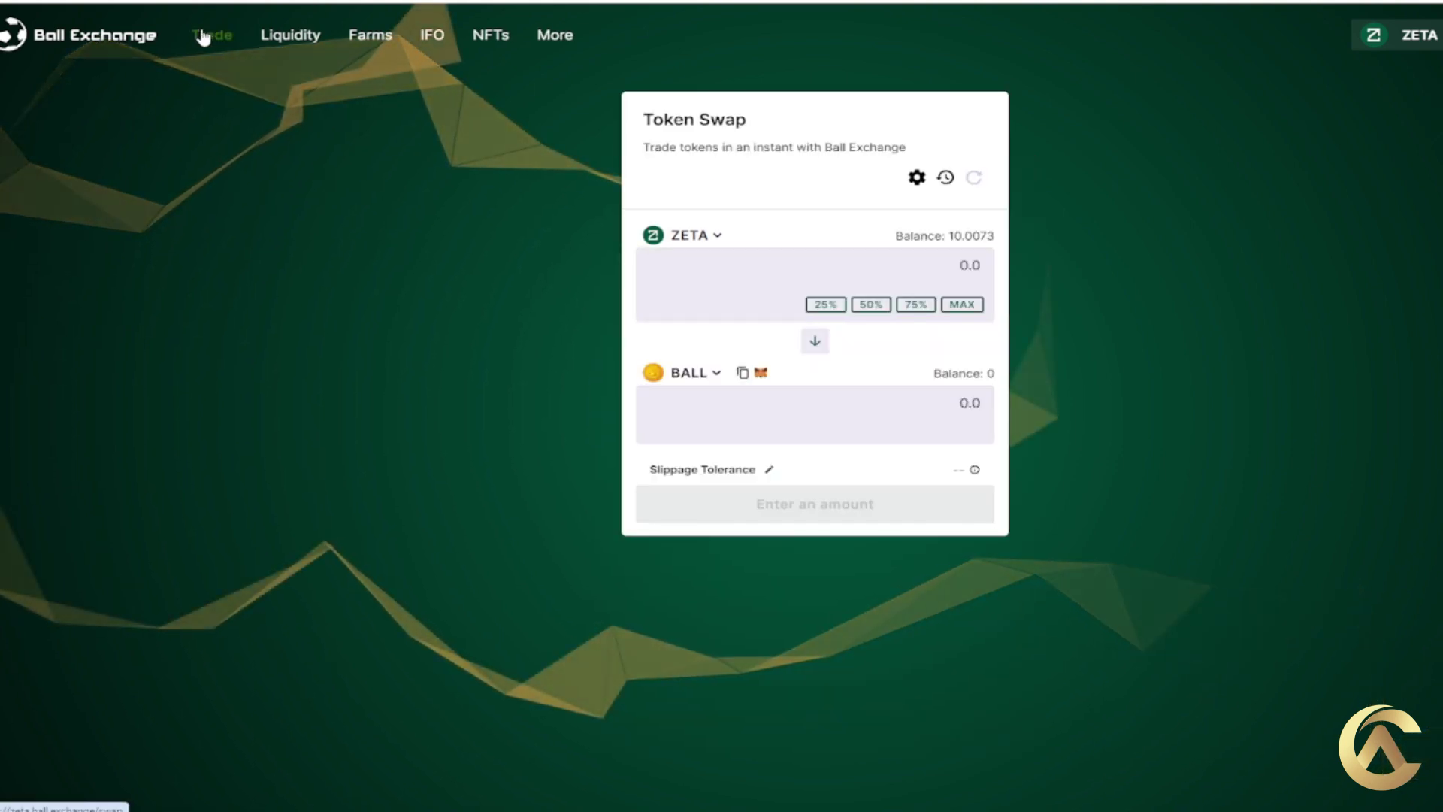
left_click(967, 265)
type("2")
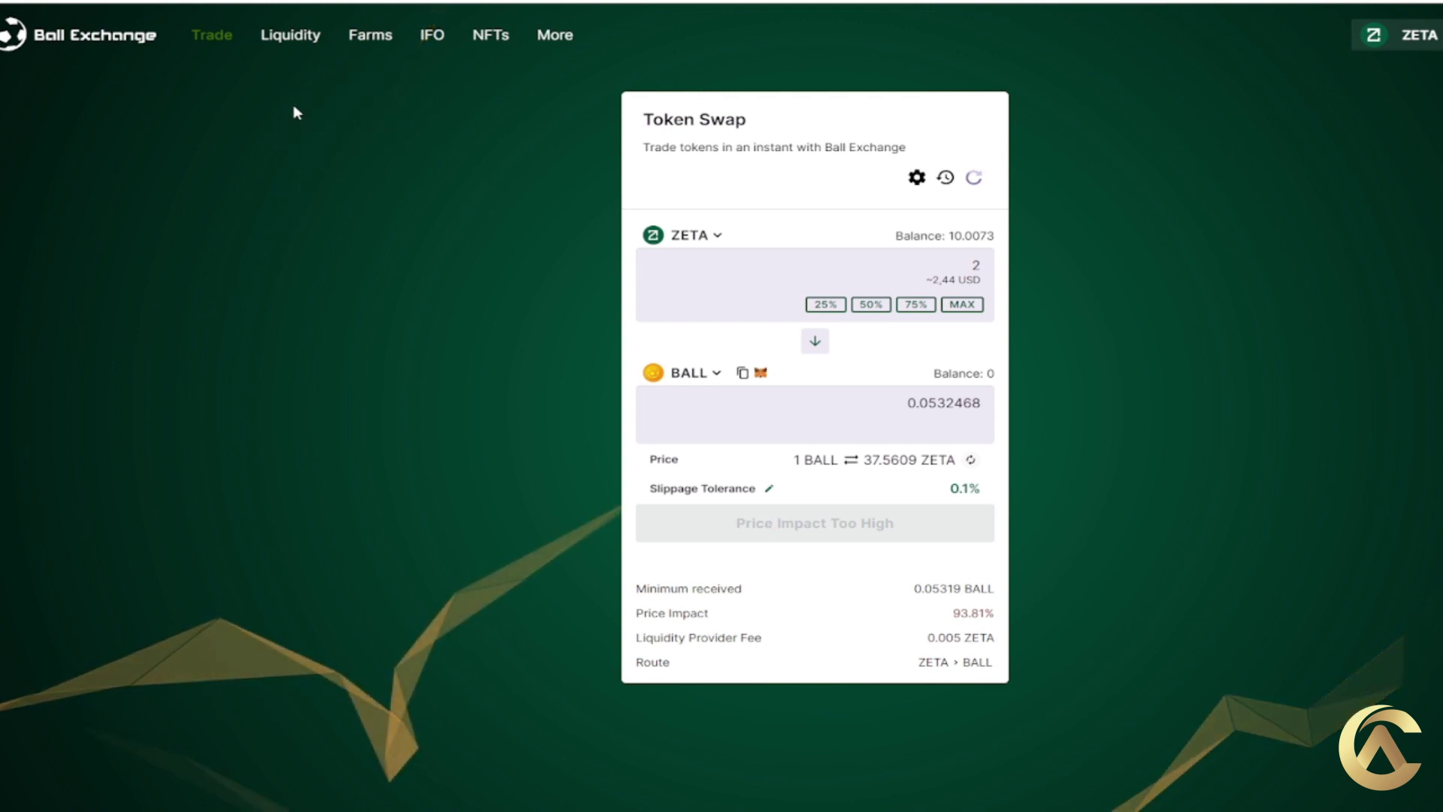
Look through Ball Exchange's Liquidity, Farms and Initial Farm Offerings pages.
left_click(277, 45)
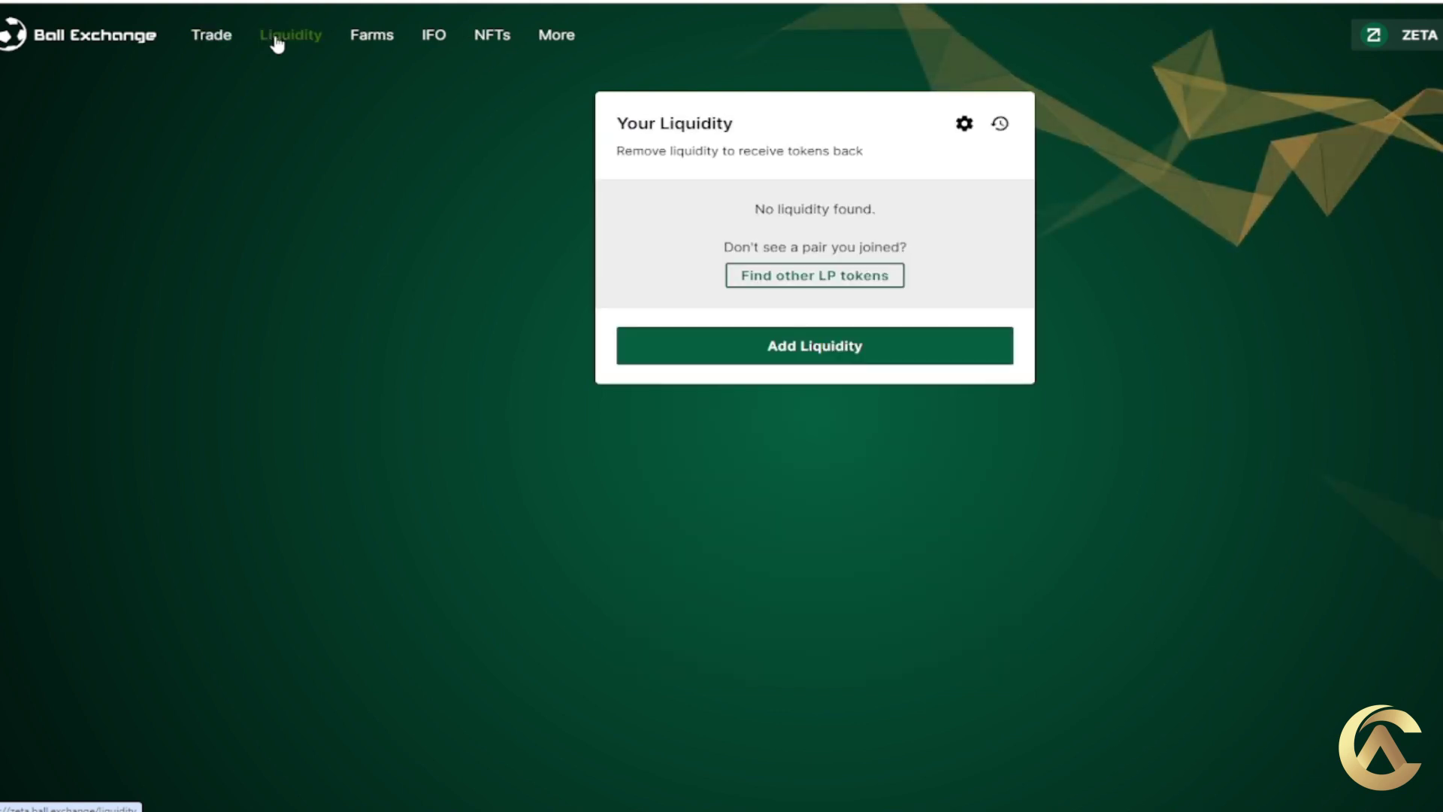
left_click(364, 43)
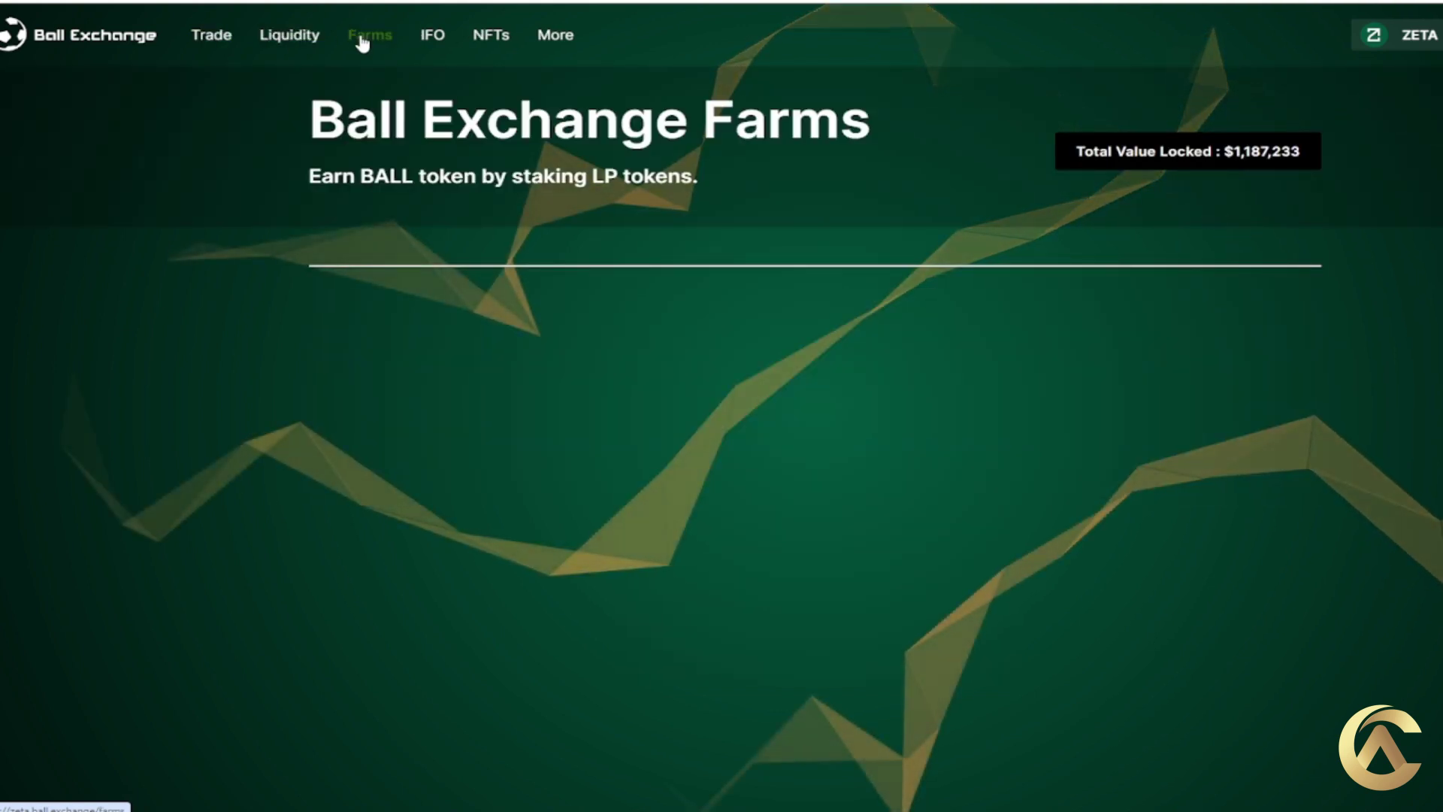
left_click(430, 44)
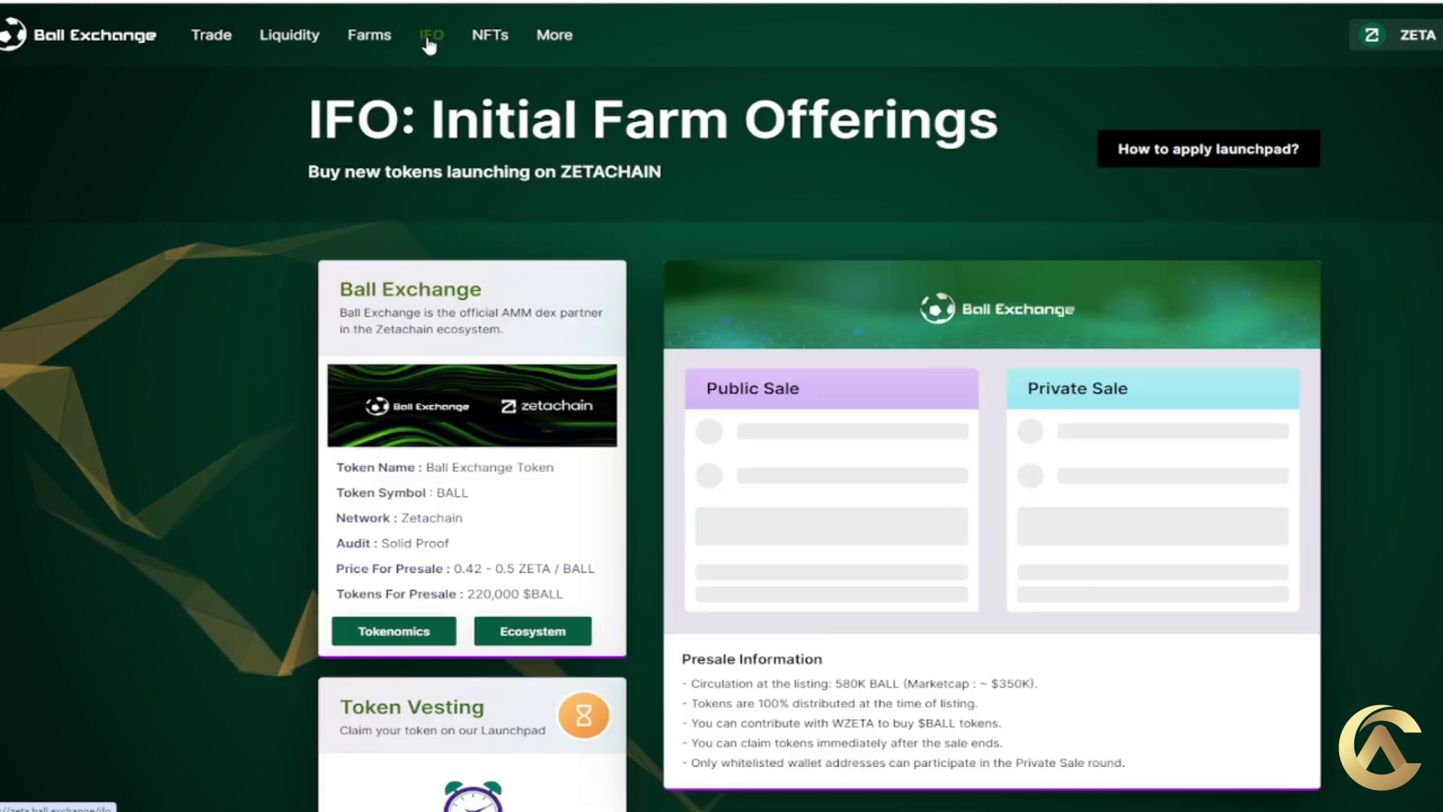